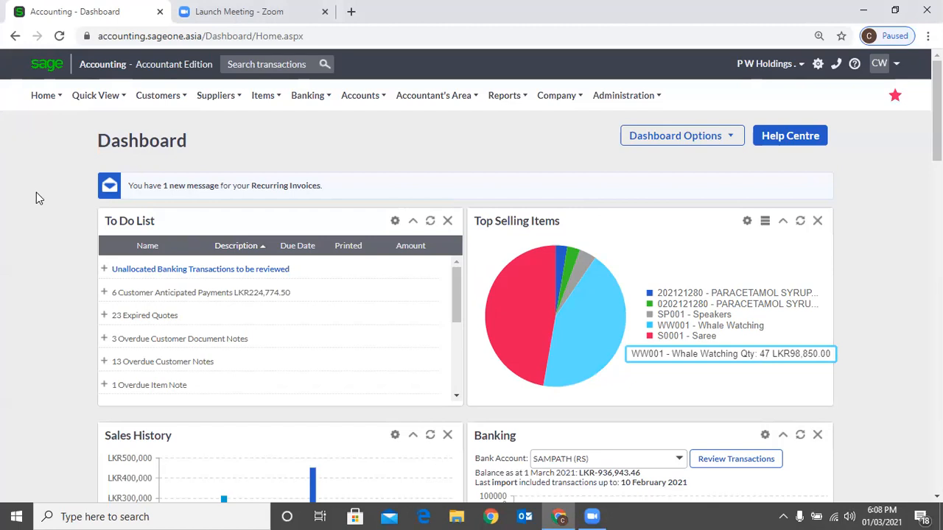
Open the supplier payment allocations page.
{"action": "mouse_move", "coordinate": [224, 109]}
{"action": "mouse_move", "coordinate": [229, 158]}
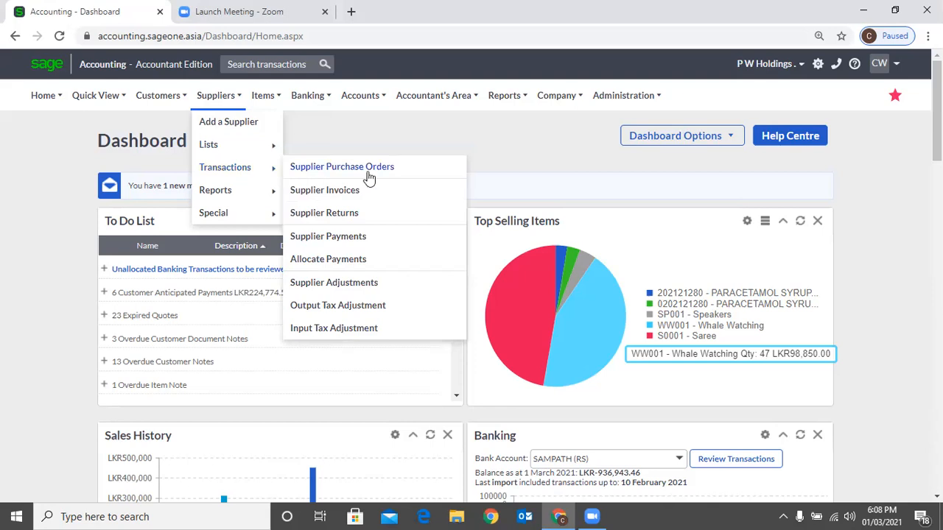
{"action": "left_click", "coordinate": [364, 241]}
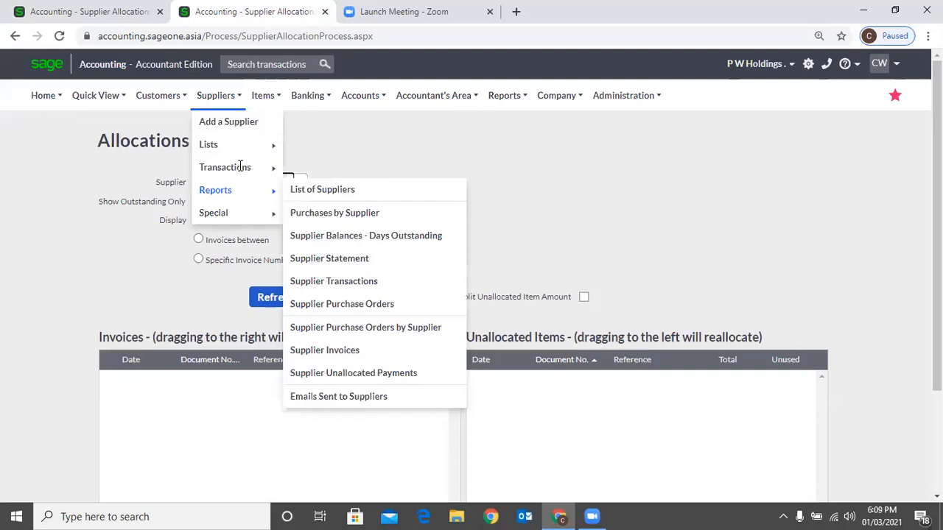
Run the Supplier Balances - Days Outstanding report for all suppliers and examine the outstanding invoices and unallocated payment under CASL.
{"action": "left_click", "coordinate": [322, 236]}
{"action": "left_click", "coordinate": [366, 236]}
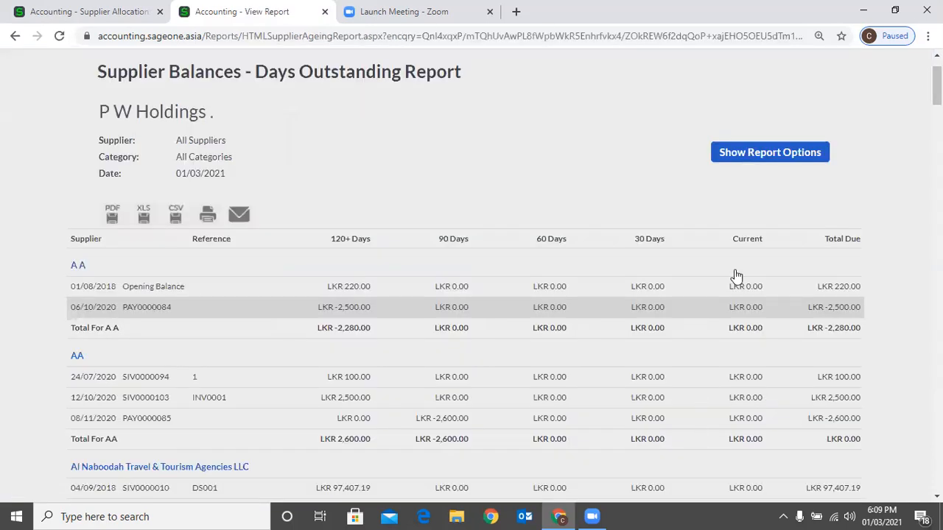
{"action": "scroll", "coordinate": [737, 276], "scroll_direction": "down", "scroll_amount": 4}
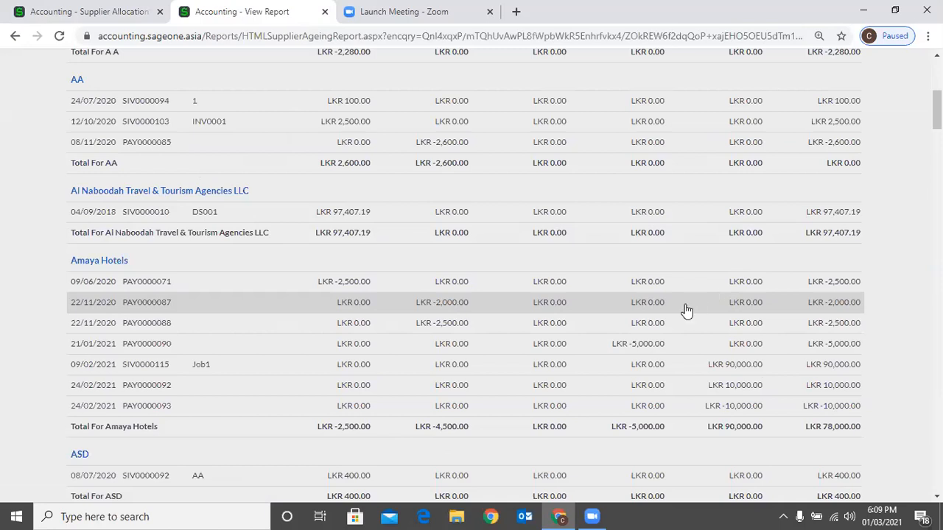
{"action": "scroll", "coordinate": [684, 312], "scroll_direction": "down", "scroll_amount": 1}
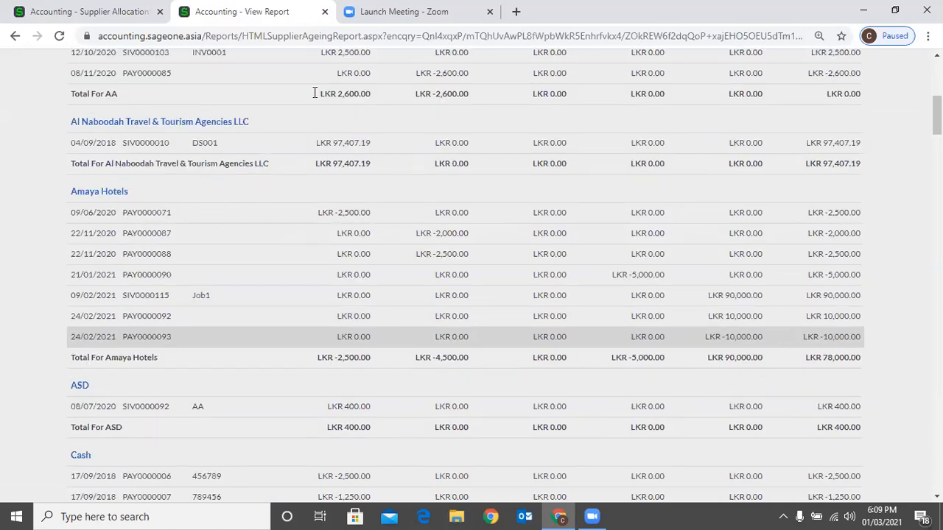
{"action": "scroll", "coordinate": [315, 92], "scroll_direction": "down", "scroll_amount": 7}
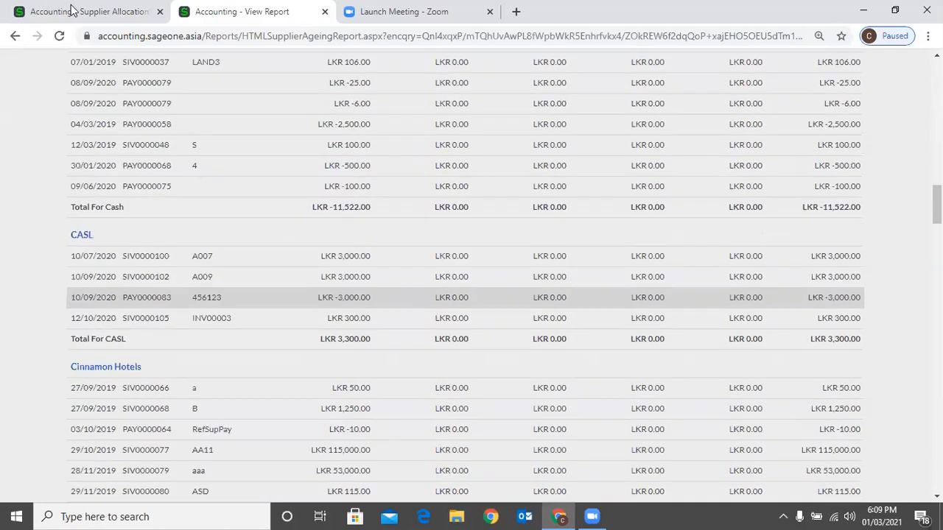
{"action": "left_click", "coordinate": [137, 10]}
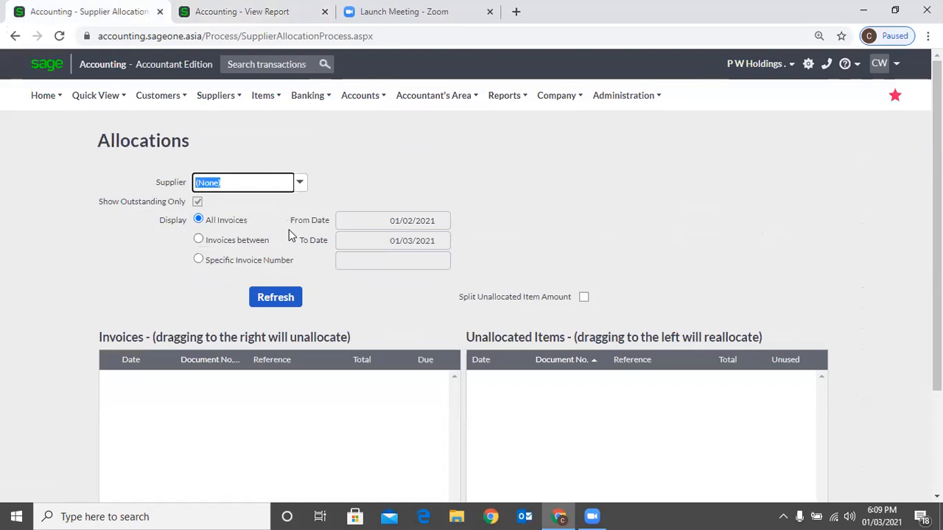
{"action": "key", "text": "ctrl+Tab"}
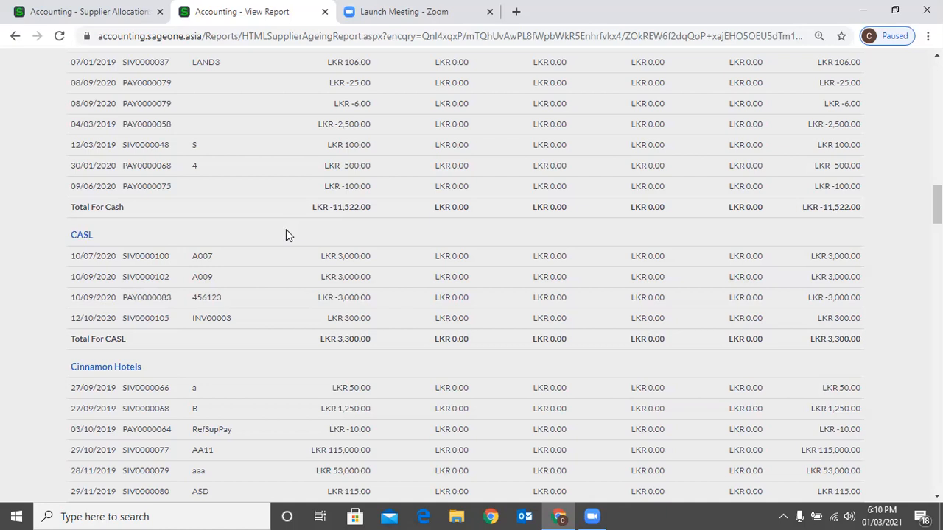
{"action": "scroll", "coordinate": [286, 234], "scroll_direction": "up", "scroll_amount": 1}
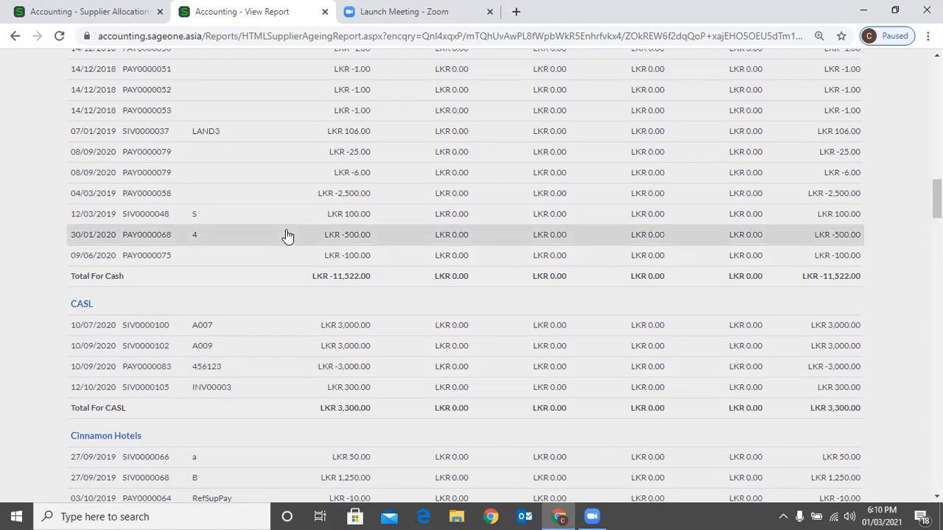
{"action": "scroll", "coordinate": [287, 236], "scroll_direction": "down", "scroll_amount": 1}
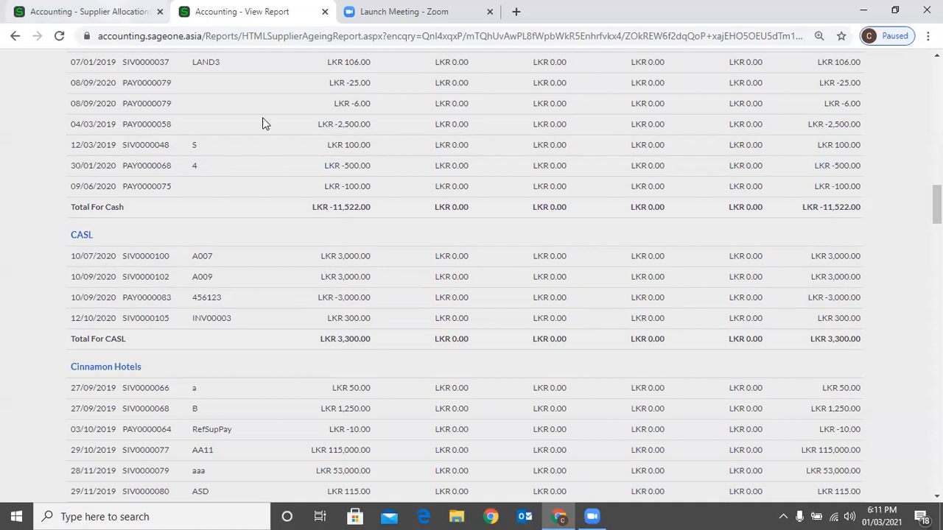
Reopen the supplier payment allocations page and load all outstanding invoices and unallocated items for supplier CASL.
{"action": "left_click", "coordinate": [118, 11]}
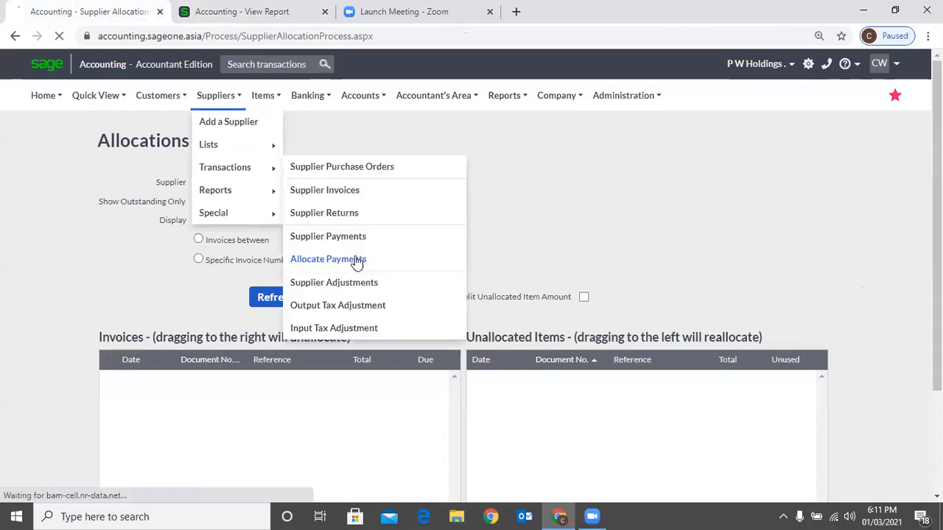
{"action": "left_click", "coordinate": [356, 260]}
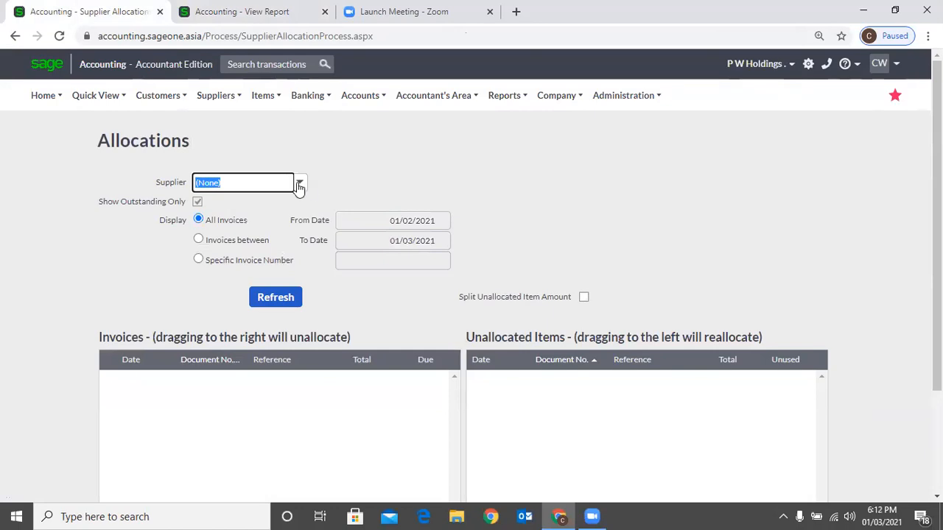
{"action": "left_click", "coordinate": [299, 184]}
{"action": "type", "text": "c"}
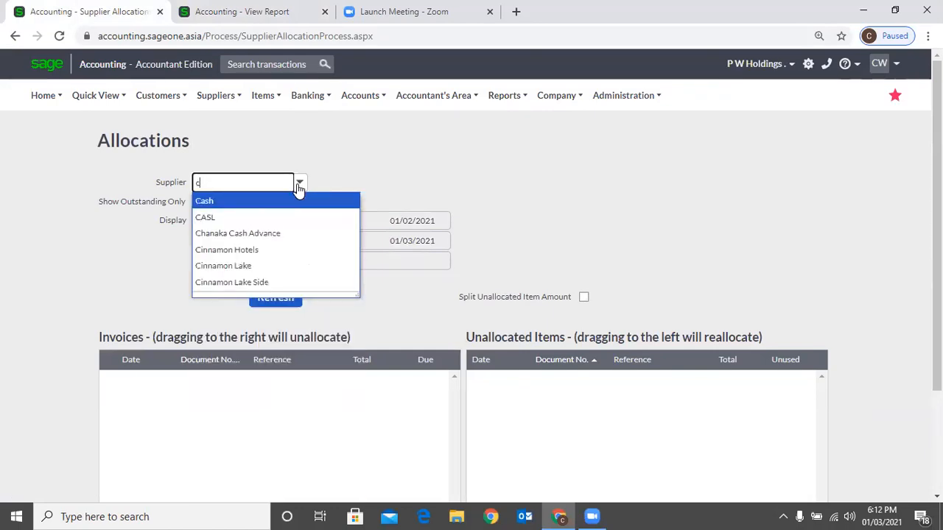
{"action": "type", "text": "ash"}
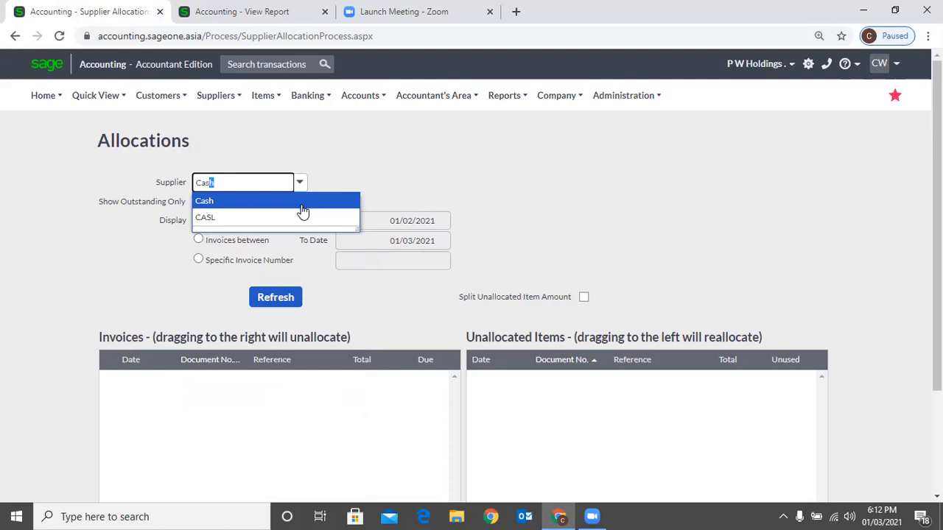
{"action": "left_click", "coordinate": [301, 215]}
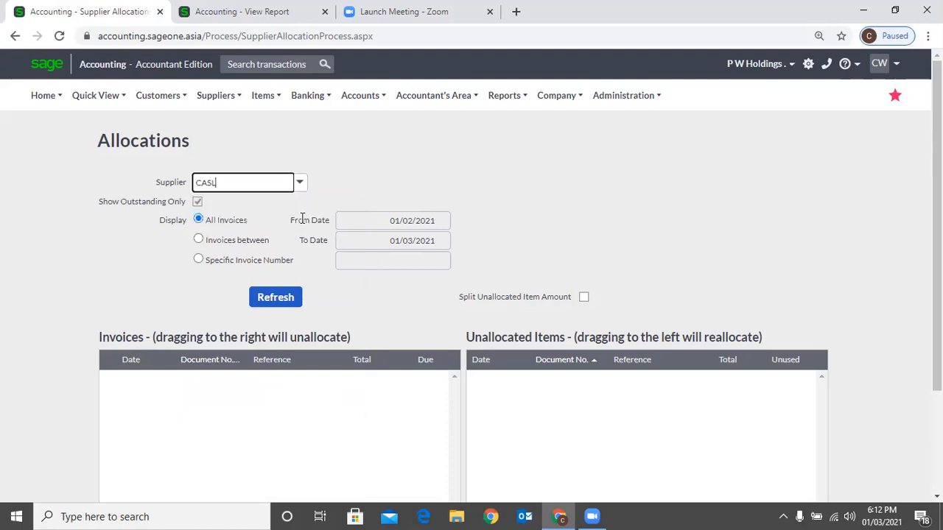
{"action": "left_click", "coordinate": [272, 299]}
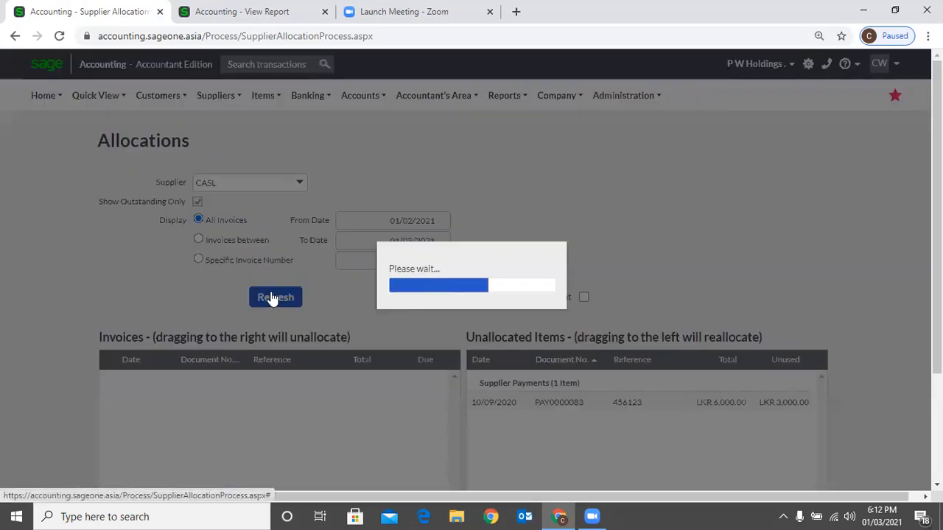
Allocate CASL's unallocated payment PAY0000083 to invoice SIV0000100 with reference A007.
{"action": "scroll", "coordinate": [385, 285], "scroll_direction": "down", "scroll_amount": 1}
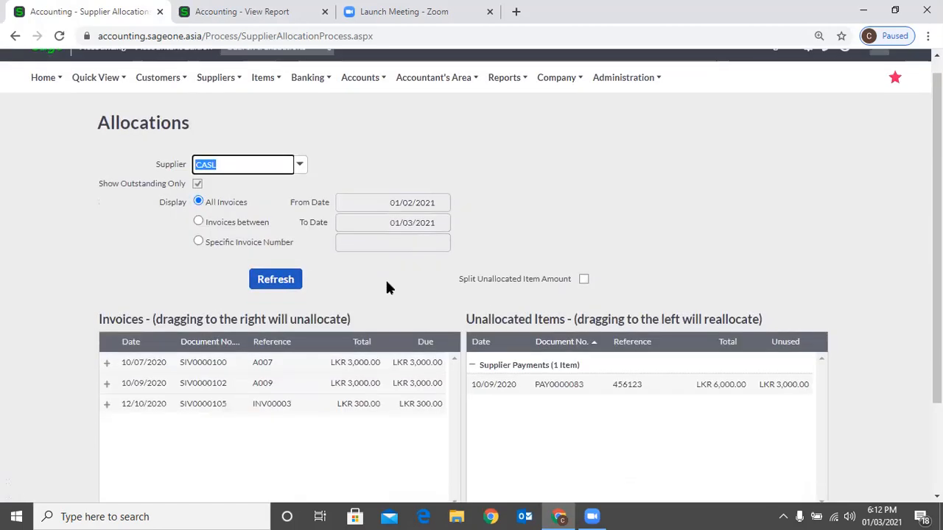
{"action": "scroll", "coordinate": [385, 286], "scroll_direction": "down", "scroll_amount": 1}
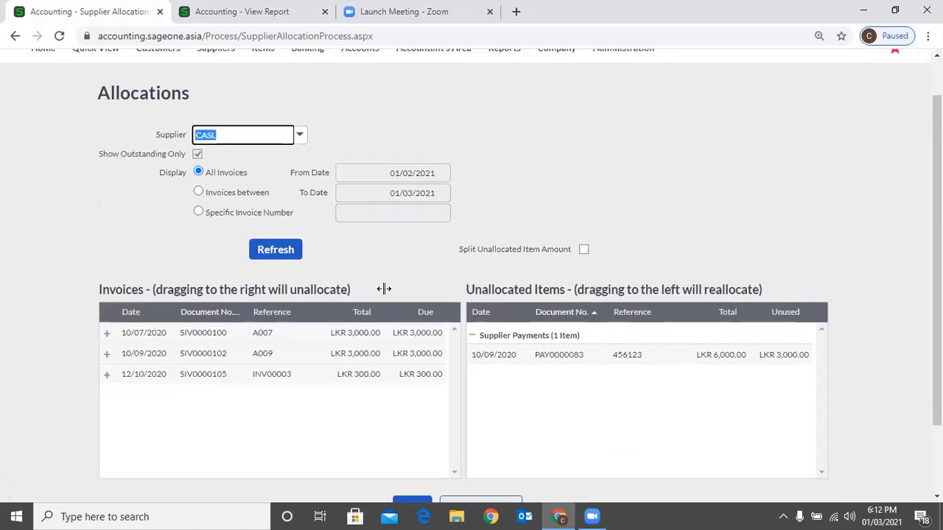
{"action": "scroll", "coordinate": [381, 297], "scroll_direction": "down", "scroll_amount": 1}
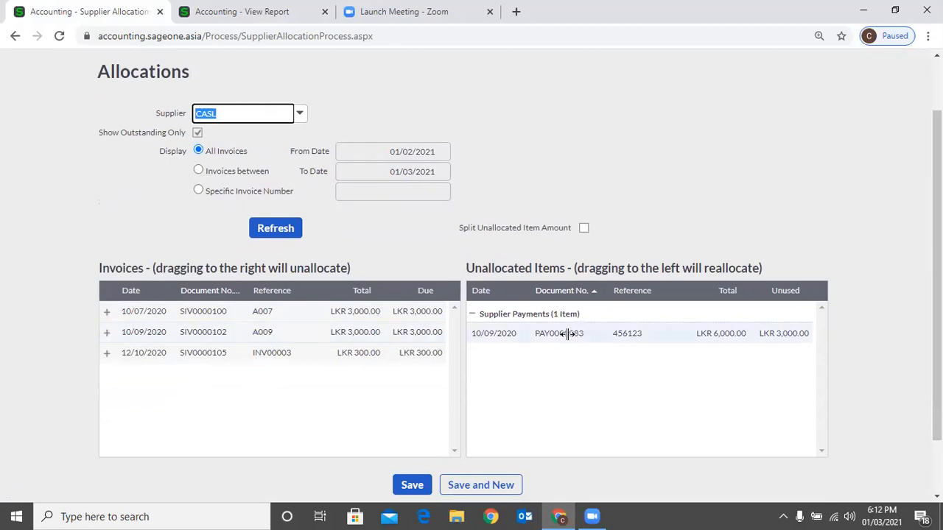
{"action": "left_click_drag", "start_coordinate": [568, 333], "coordinate": [484, 333]}
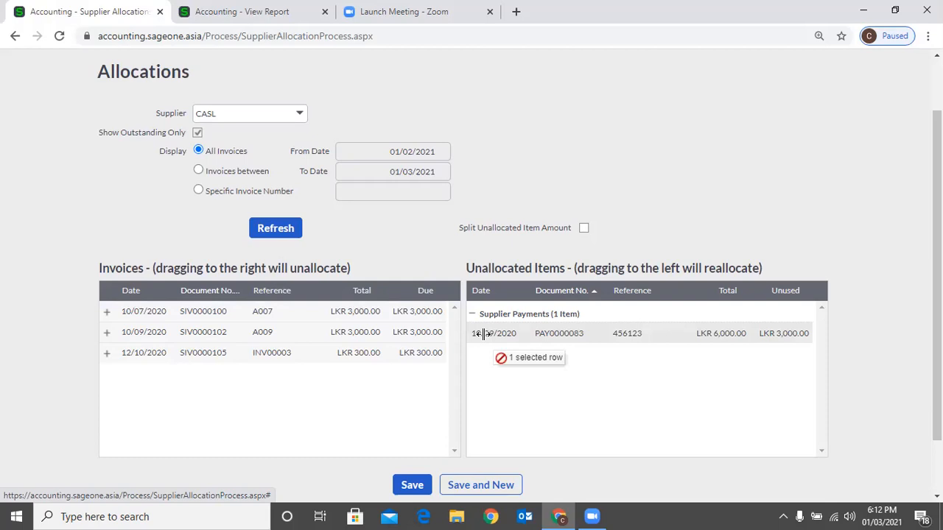
{"action": "left_click_drag", "start_coordinate": [484, 334], "coordinate": [472, 325]}
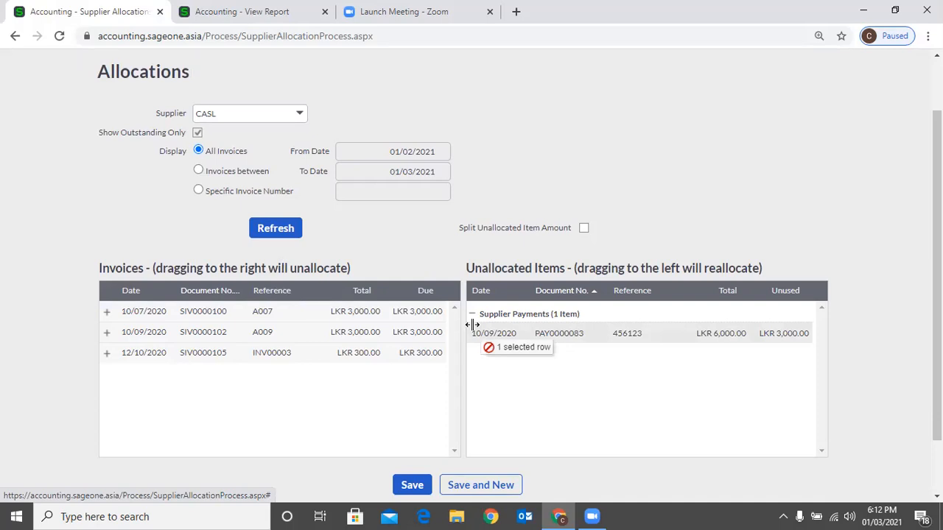
{"action": "left_click_drag", "start_coordinate": [472, 325], "coordinate": [432, 311]}
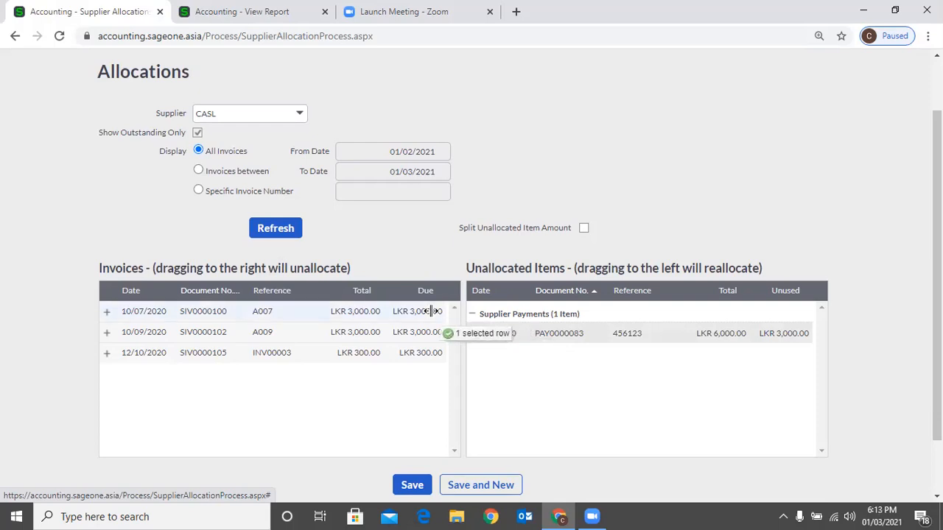
{"action": "left_click_drag", "start_coordinate": [433, 311], "coordinate": [491, 334]}
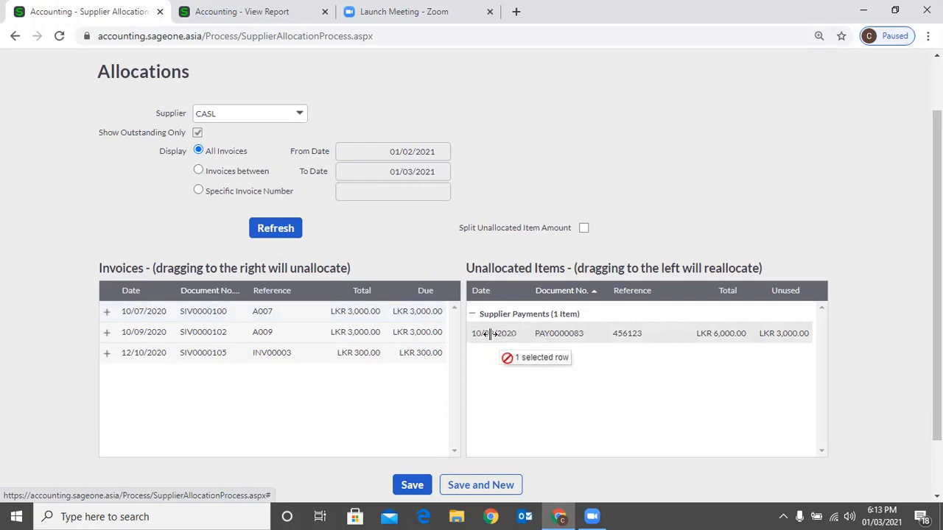
{"action": "left_click_drag", "start_coordinate": [491, 333], "coordinate": [435, 317]}
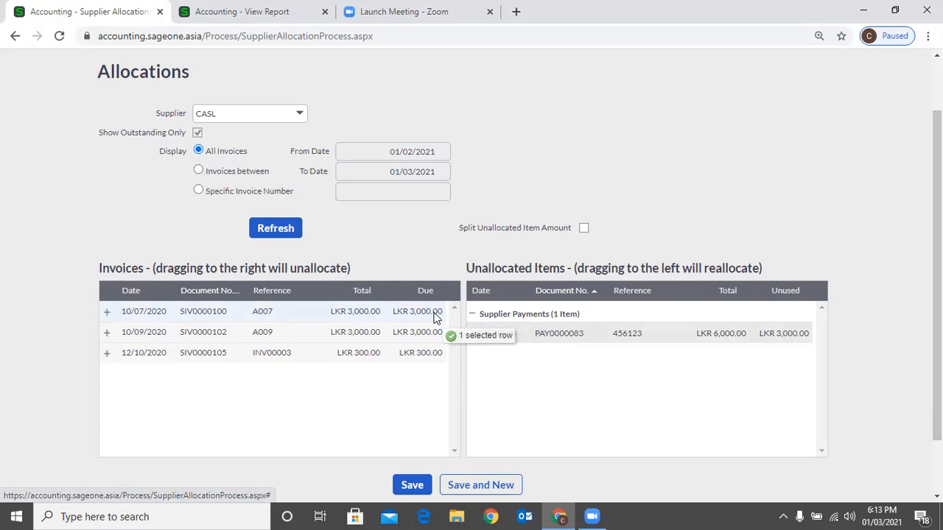
{"action": "left_click_drag", "start_coordinate": [434, 314], "coordinate": [434, 314]}
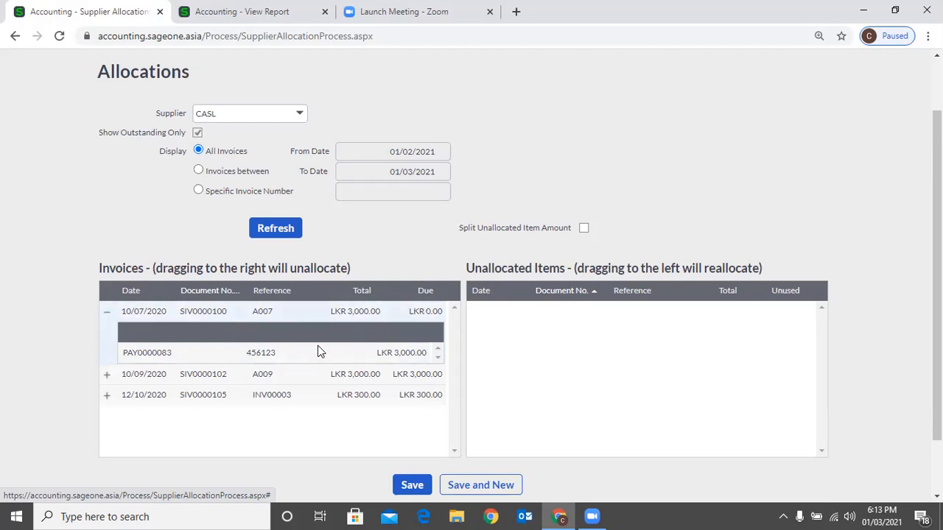
Unallocate payment PAY0000083 from invoice SIV0000100 and reallocate it to the same invoice.
{"action": "left_click_drag", "start_coordinate": [318, 355], "coordinate": [620, 364]}
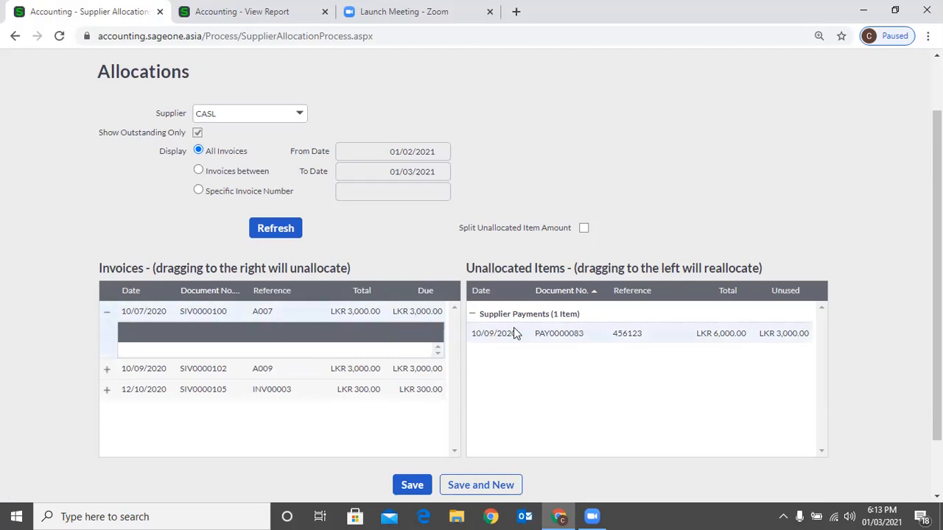
{"action": "left_click_drag", "start_coordinate": [547, 337], "coordinate": [425, 315]}
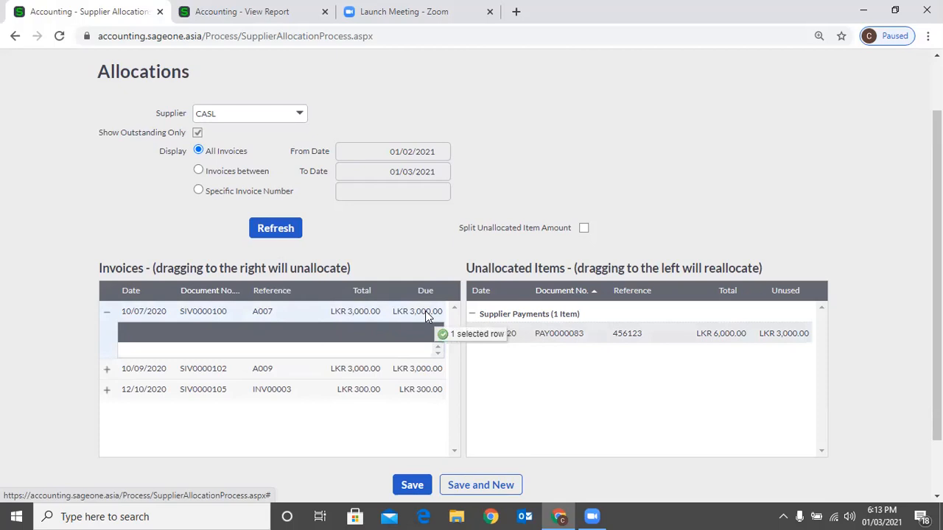
{"action": "left_click_drag", "start_coordinate": [425, 313], "coordinate": [425, 313]}
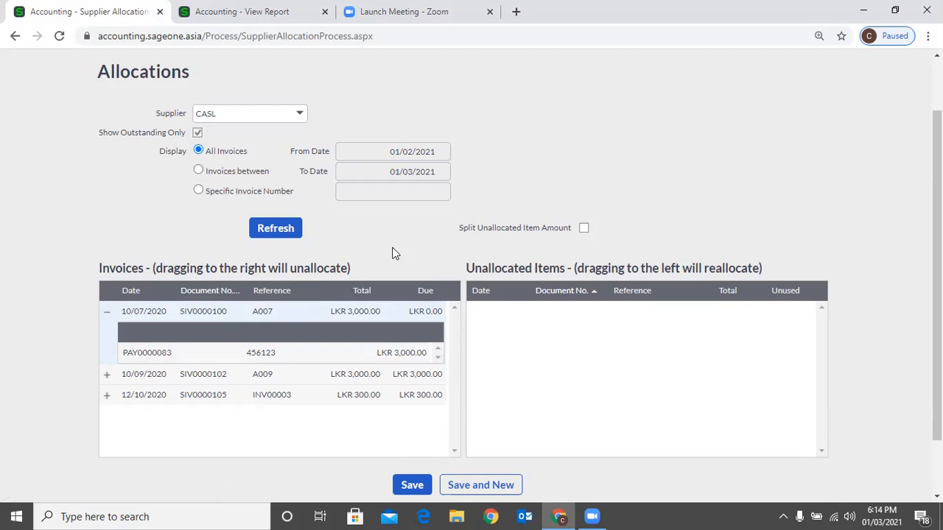
Save the payment allocation for supplier CASL.
{"action": "scroll", "coordinate": [392, 248], "scroll_direction": "down", "scroll_amount": 1}
{"action": "left_click", "coordinate": [412, 417]}
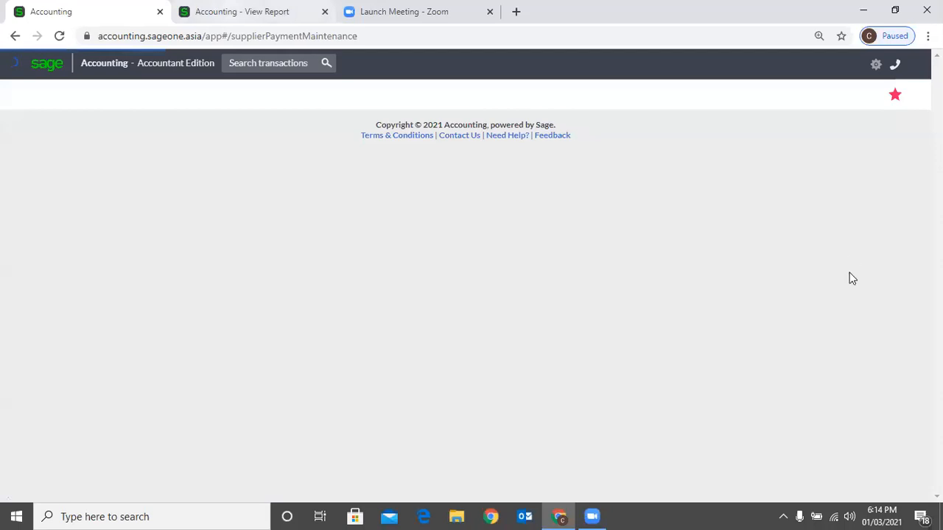
Rerun the Supplier Balances - Days Outstanding report in Detailed style for supplier CASL only to check the allocation.
{"action": "key", "text": "ctrl+Tab"}
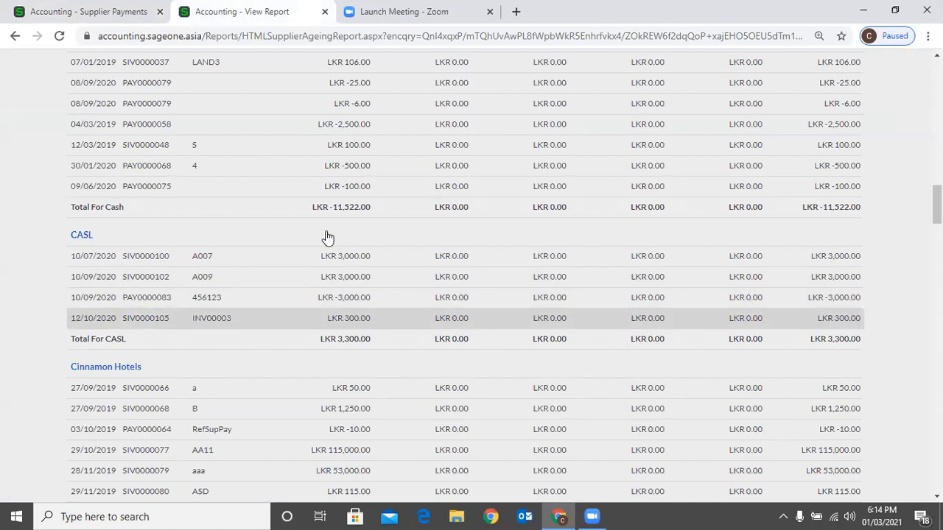
{"action": "left_click", "coordinate": [61, 37]}
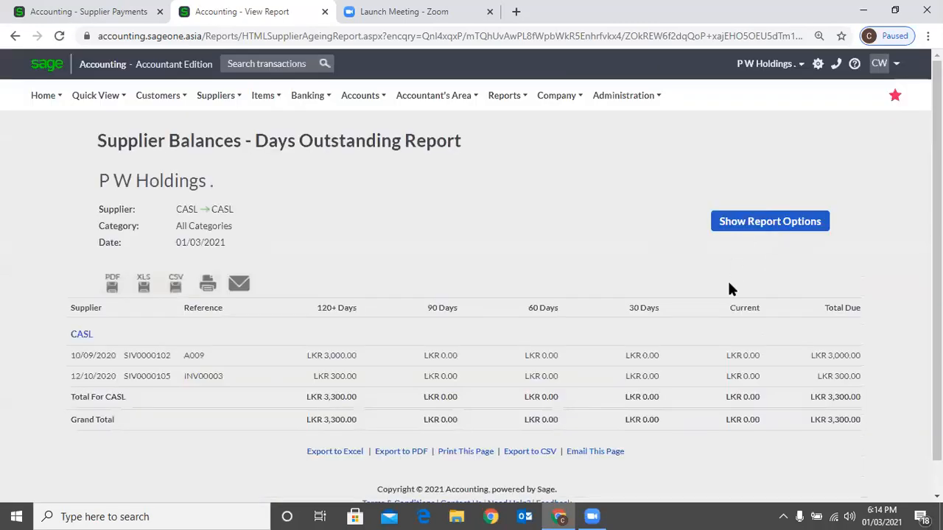
{"action": "scroll", "coordinate": [375, 305], "scroll_direction": "up", "scroll_amount": 2}
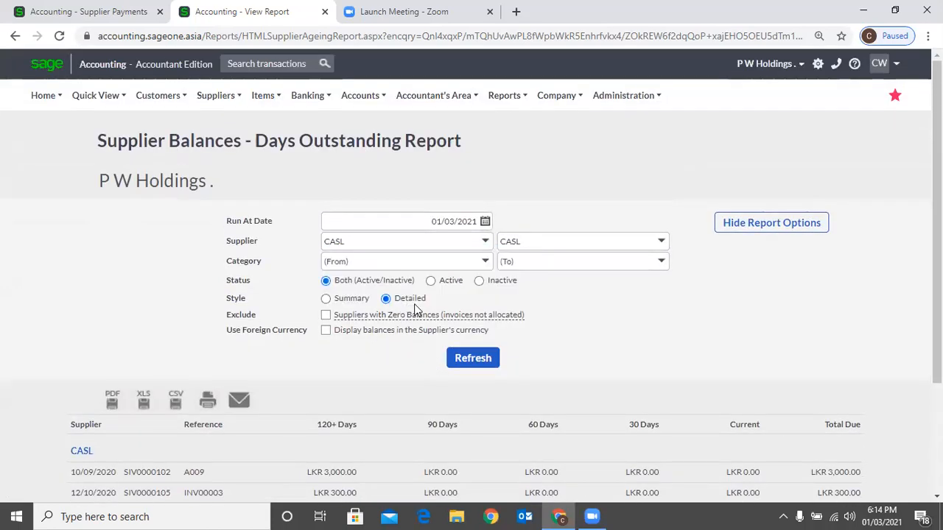
{"action": "left_click", "coordinate": [486, 361]}
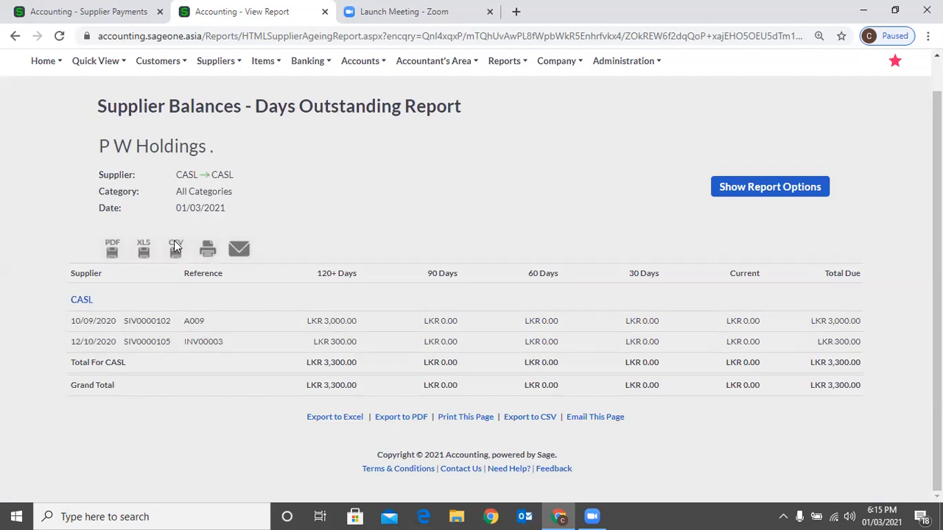
Open the supplier Allocate Payments page and load the outstanding invoices for supplier CASL.
{"action": "left_click", "coordinate": [89, 12]}
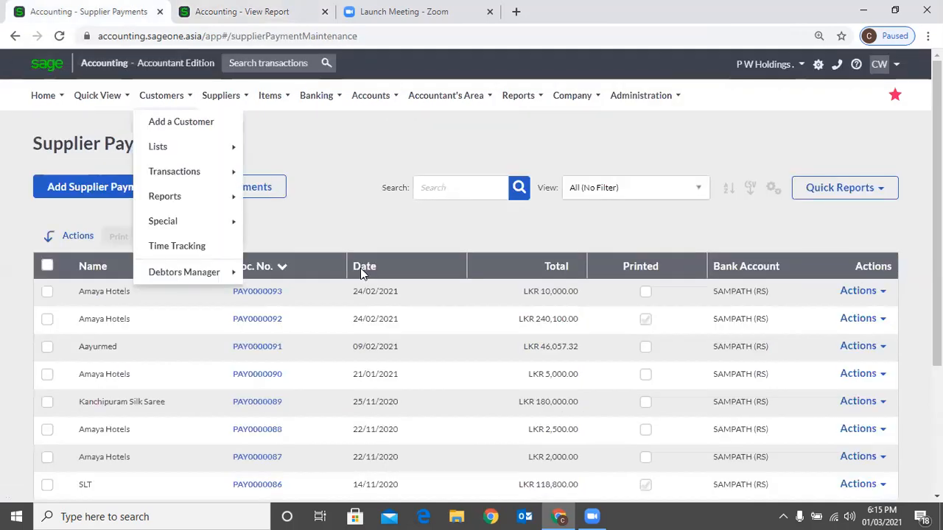
{"action": "mouse_move", "coordinate": [231, 170]}
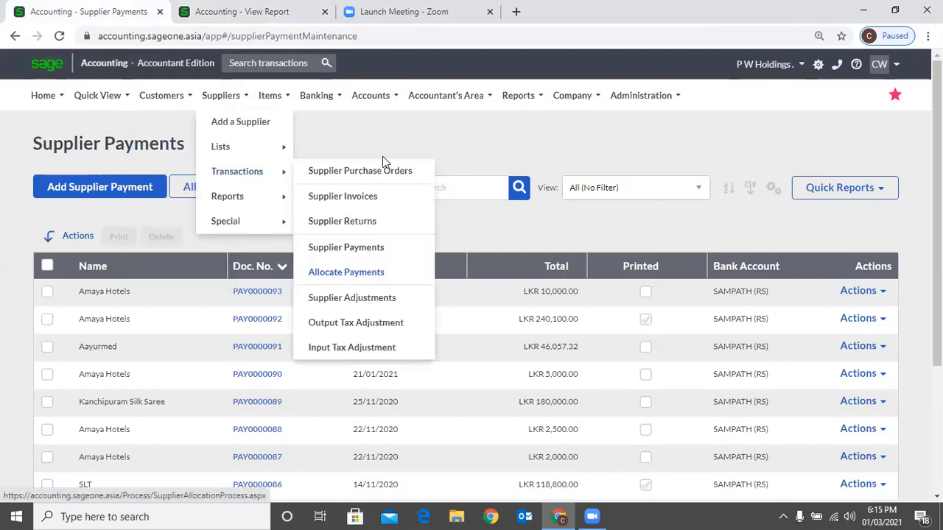
{"action": "left_click", "coordinate": [342, 272]}
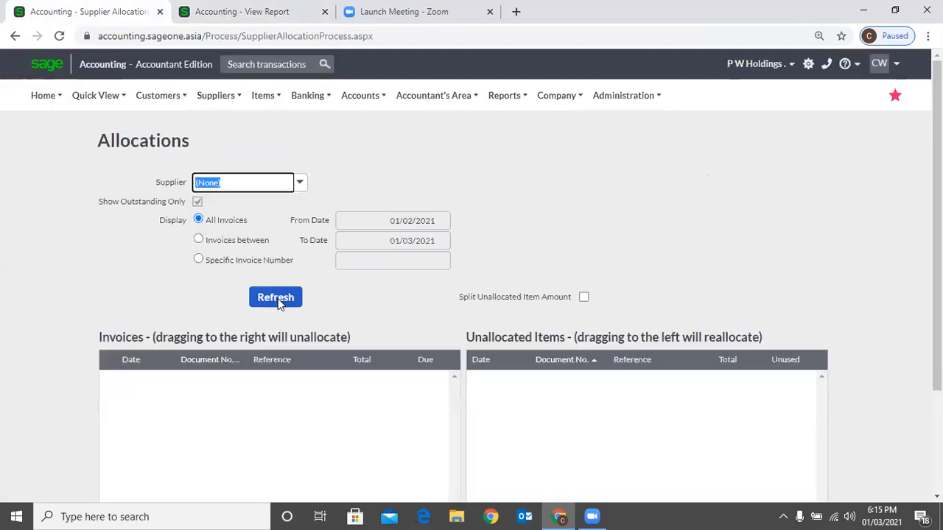
{"action": "left_click", "coordinate": [279, 299]}
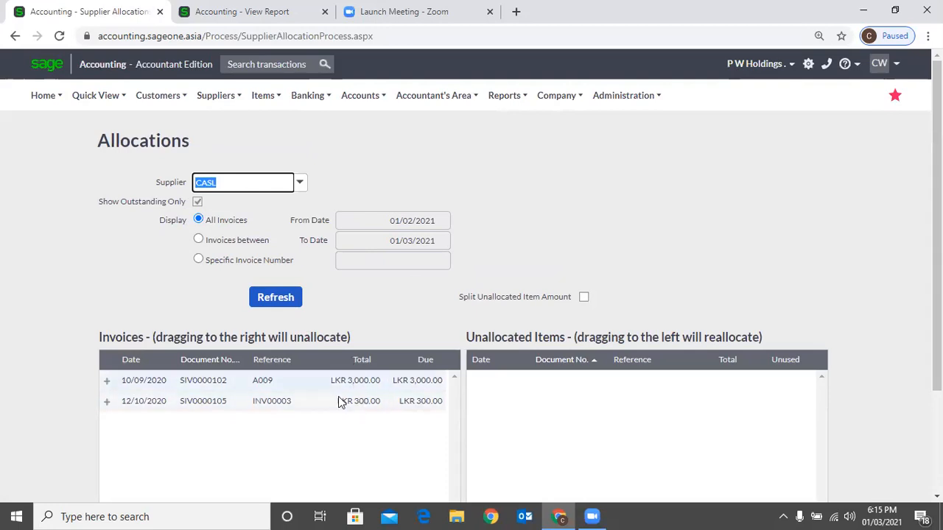
Turn off Show Outstanding Only to list all of CASL's invoices, including the fully paid ones.
{"action": "left_click", "coordinate": [198, 202]}
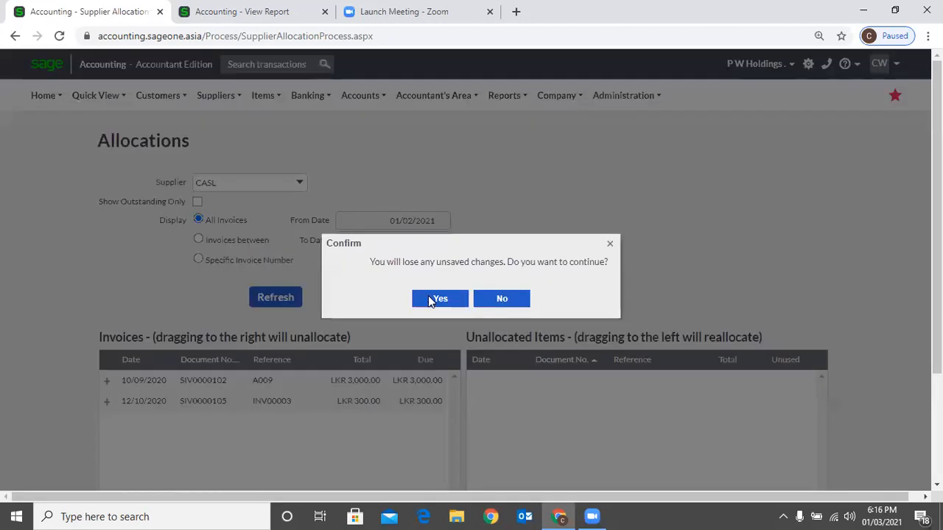
{"action": "left_click", "coordinate": [435, 298]}
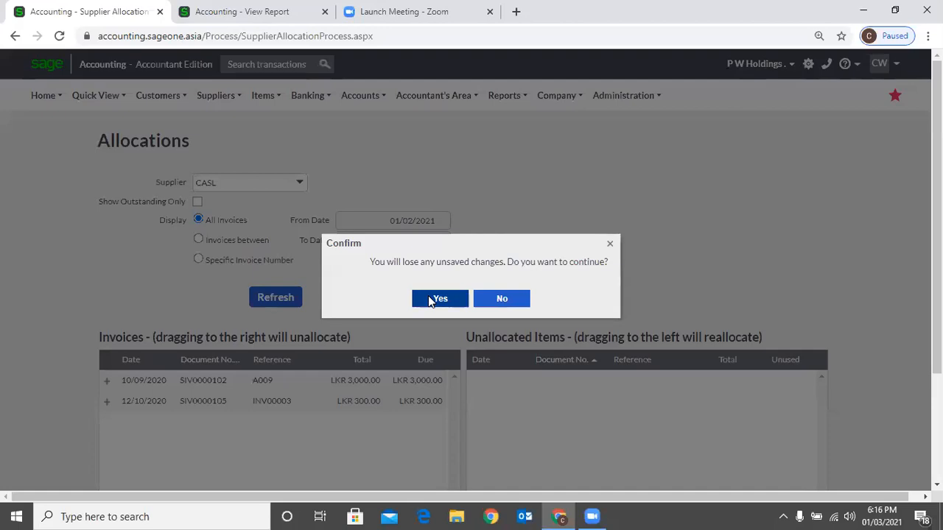
{"action": "scroll", "coordinate": [339, 346], "scroll_direction": "down", "scroll_amount": 1}
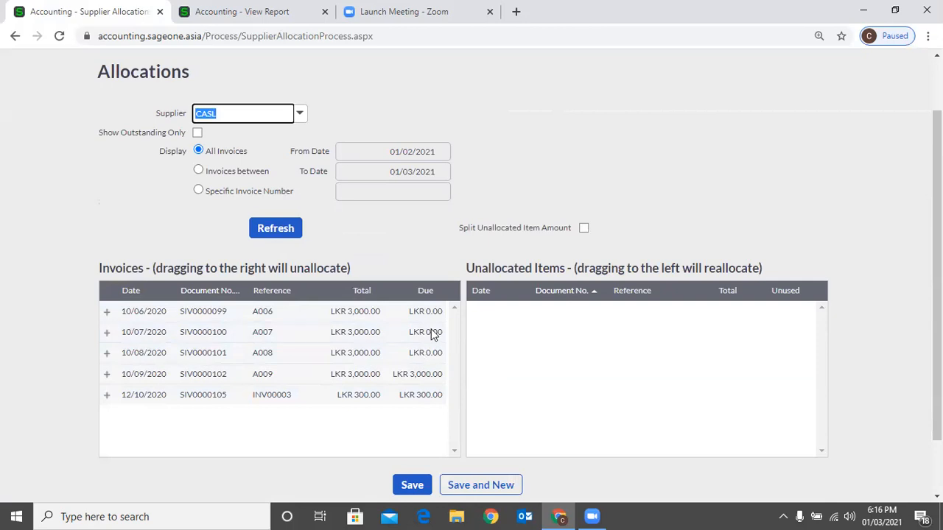
Examine the payments allocated to invoices SIV0000099 and SIV0000100, and collapse their details.
{"action": "left_click", "coordinate": [106, 312]}
{"action": "left_click", "coordinate": [106, 375]}
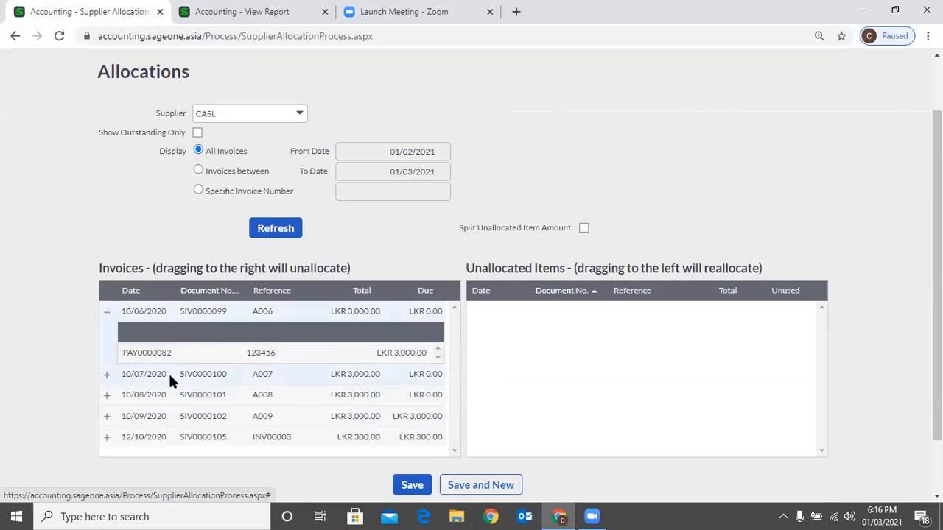
{"action": "scroll", "coordinate": [240, 394], "scroll_direction": "down", "scroll_amount": 1}
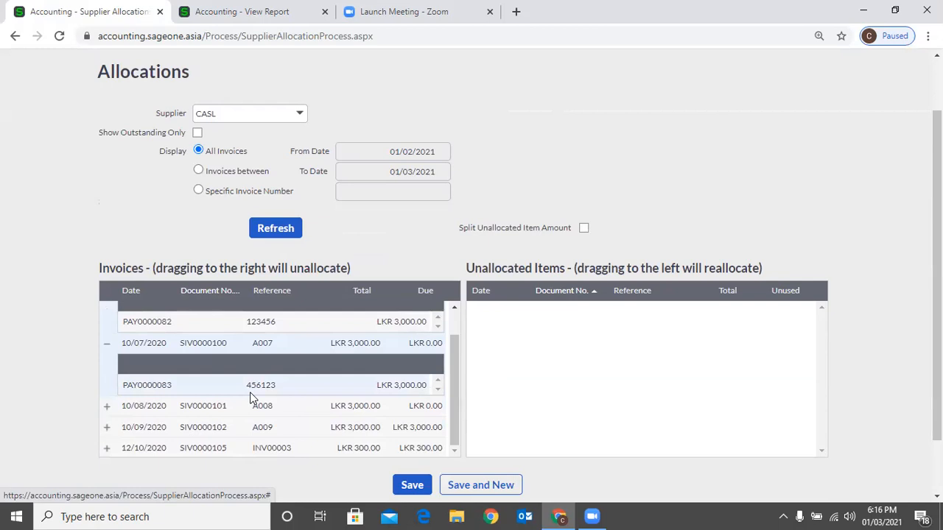
{"action": "scroll", "coordinate": [226, 387], "scroll_direction": "up", "scroll_amount": 1}
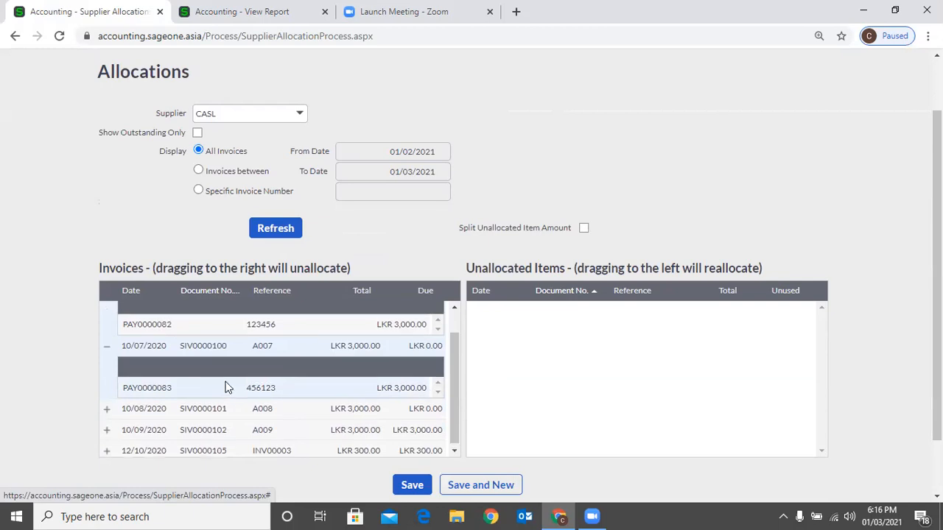
{"action": "scroll", "coordinate": [225, 388], "scroll_direction": "up", "scroll_amount": 1}
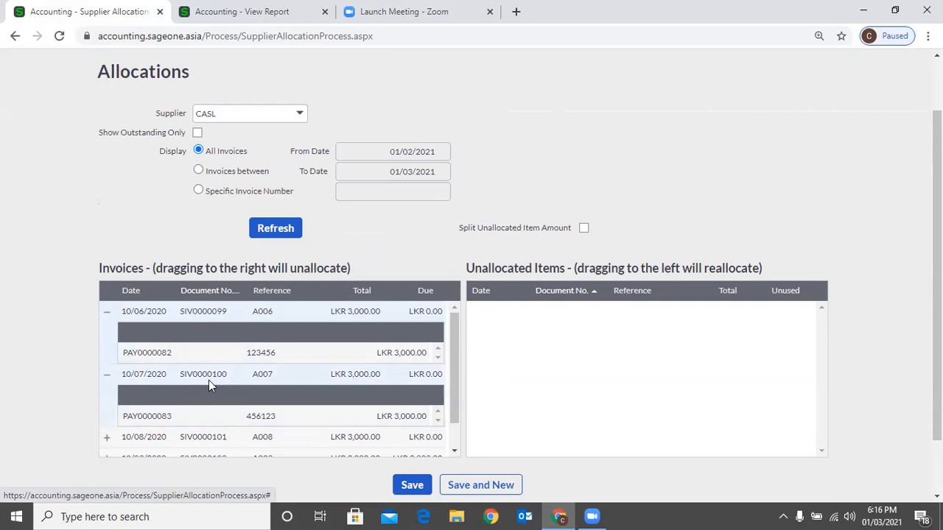
{"action": "scroll", "coordinate": [136, 385], "scroll_direction": "down", "scroll_amount": 1}
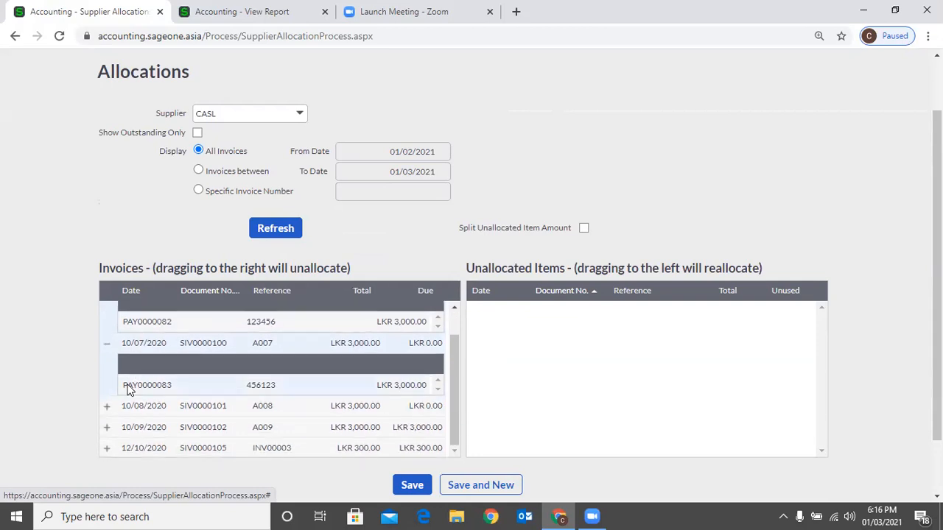
{"action": "left_click", "coordinate": [106, 343]}
{"action": "left_click", "coordinate": [107, 313]}
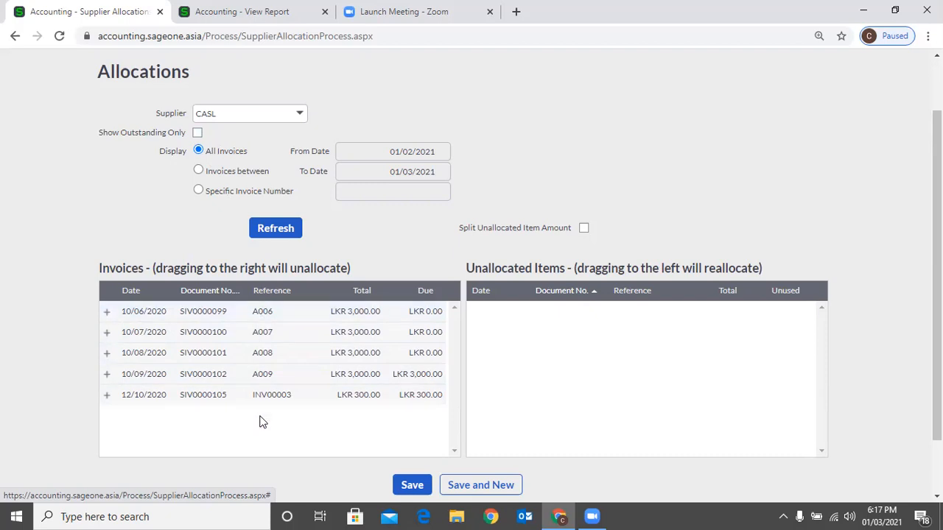
Switch the invoice display to Invoices between and set the From Date to 01/06/2020.
{"action": "left_click", "coordinate": [199, 171]}
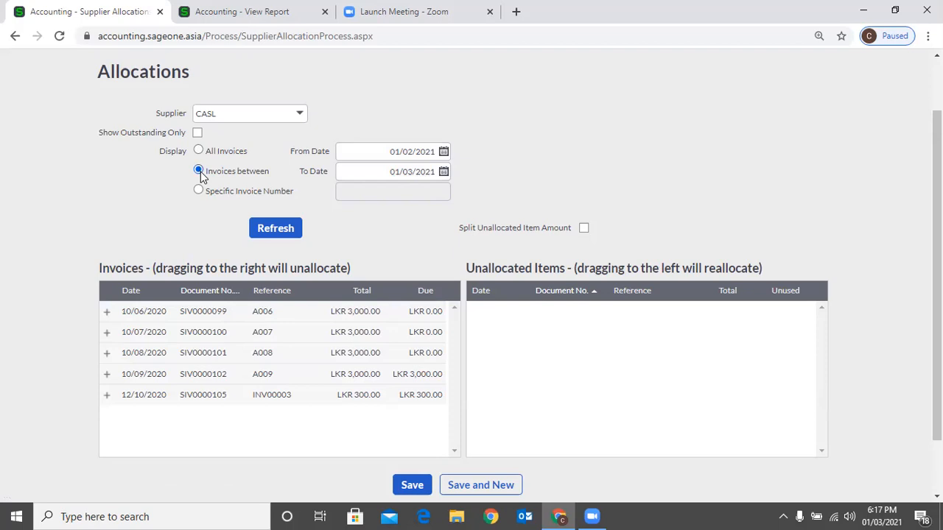
{"action": "left_click", "coordinate": [445, 156]}
{"action": "left_click", "coordinate": [392, 169]}
{"action": "left_click", "coordinate": [417, 252]}
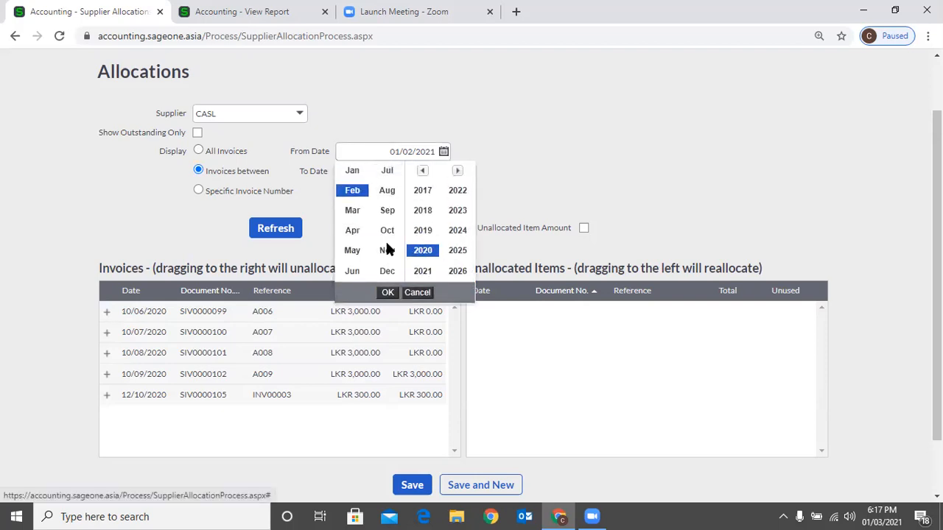
{"action": "left_click", "coordinate": [352, 272]}
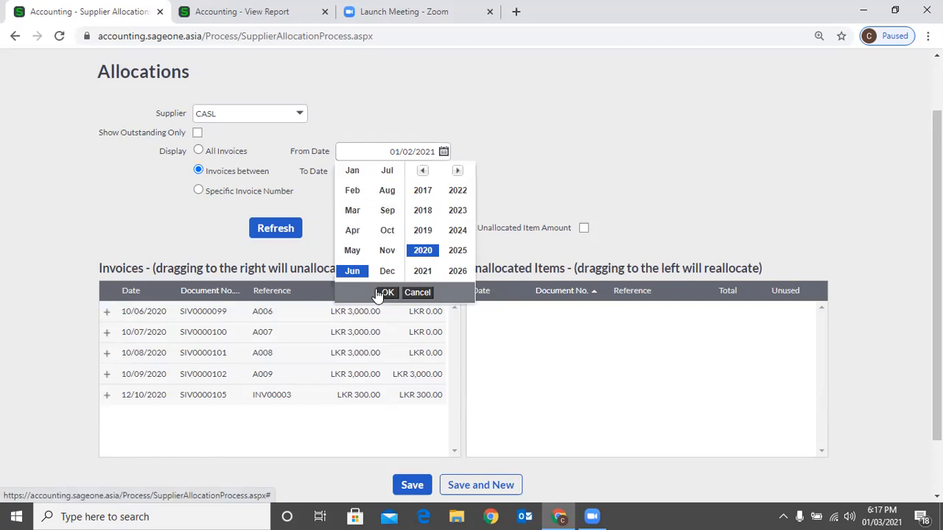
{"action": "left_click", "coordinate": [387, 293]}
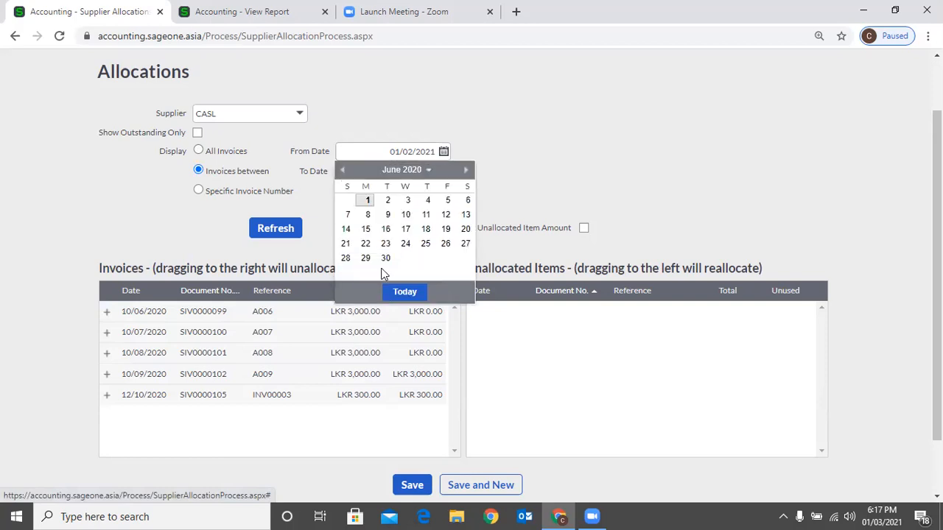
{"action": "left_click", "coordinate": [370, 200]}
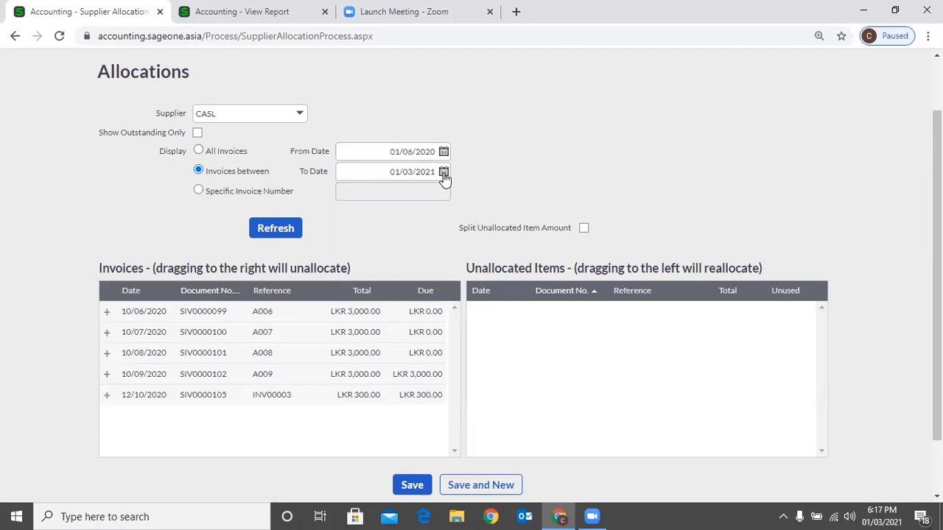
Set the To Date to 30/06/2020 and refresh the list to show only invoices in that date range.
{"action": "left_click", "coordinate": [444, 174]}
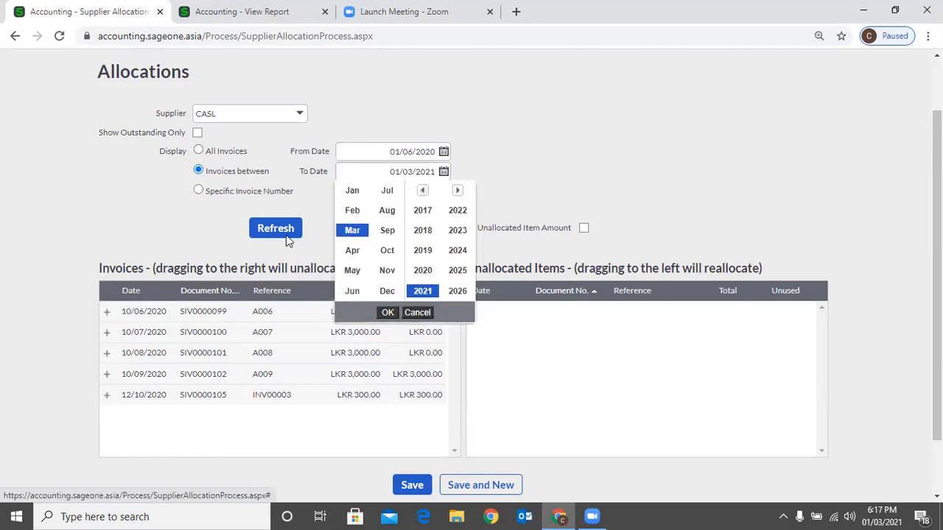
{"action": "left_click", "coordinate": [423, 271]}
{"action": "left_click", "coordinate": [352, 291]}
{"action": "left_click", "coordinate": [388, 313]}
{"action": "left_click", "coordinate": [386, 277]}
{"action": "left_click", "coordinate": [275, 228]}
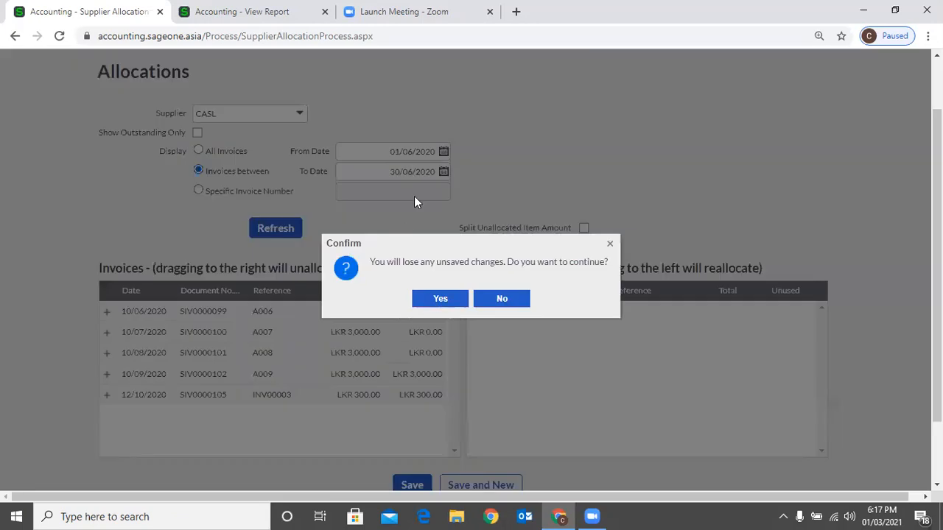
{"action": "left_click", "coordinate": [440, 298]}
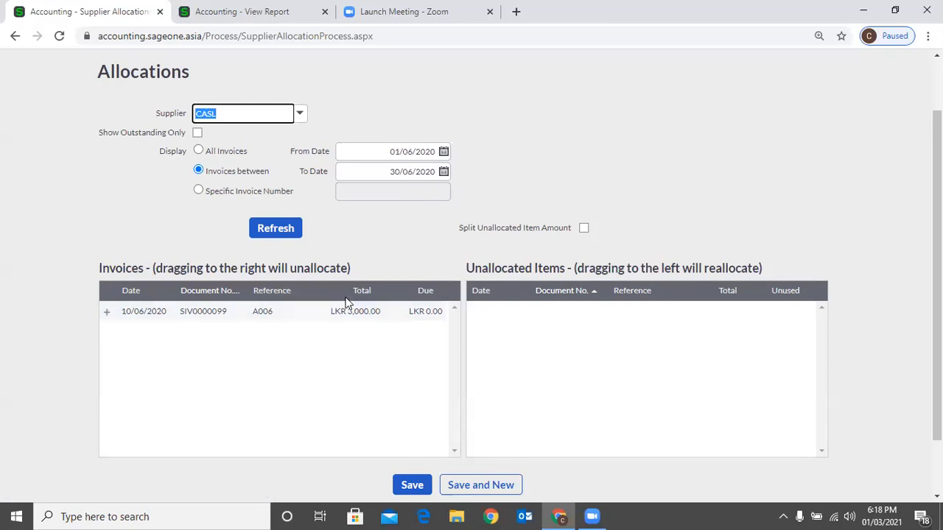
Remove the date range restriction by displaying all invoices for CASL and refreshing the list.
{"action": "left_click", "coordinate": [199, 151]}
{"action": "left_click", "coordinate": [261, 230]}
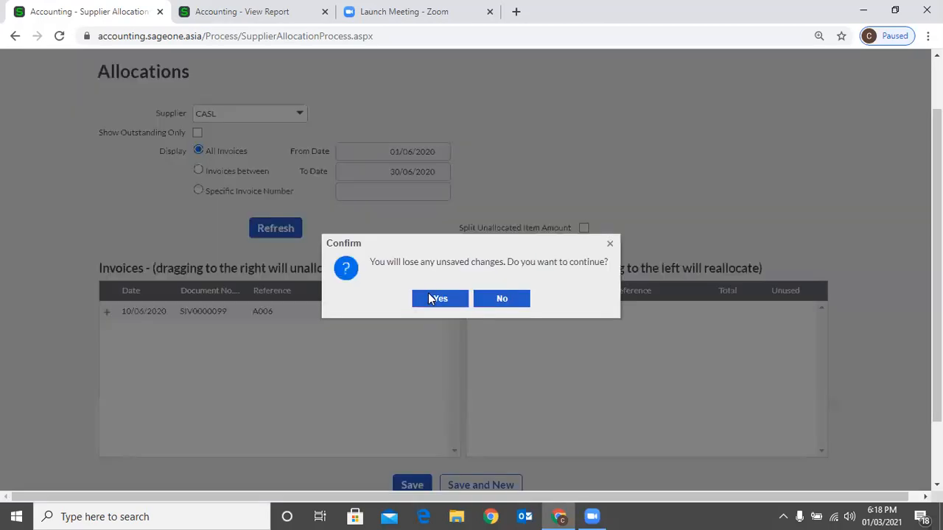
{"action": "left_click", "coordinate": [430, 296]}
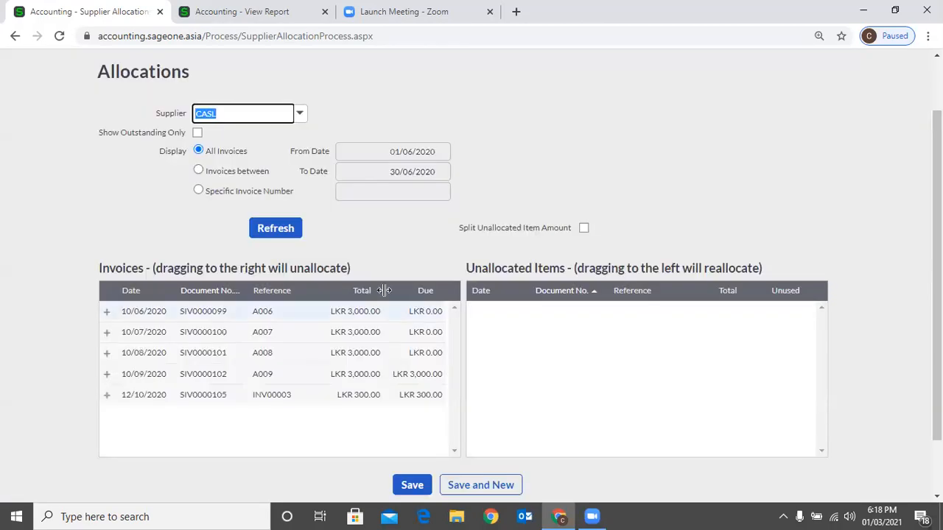
Display only the specific invoice number SIV0000100 in the allocations list.
{"action": "left_click", "coordinate": [199, 191]}
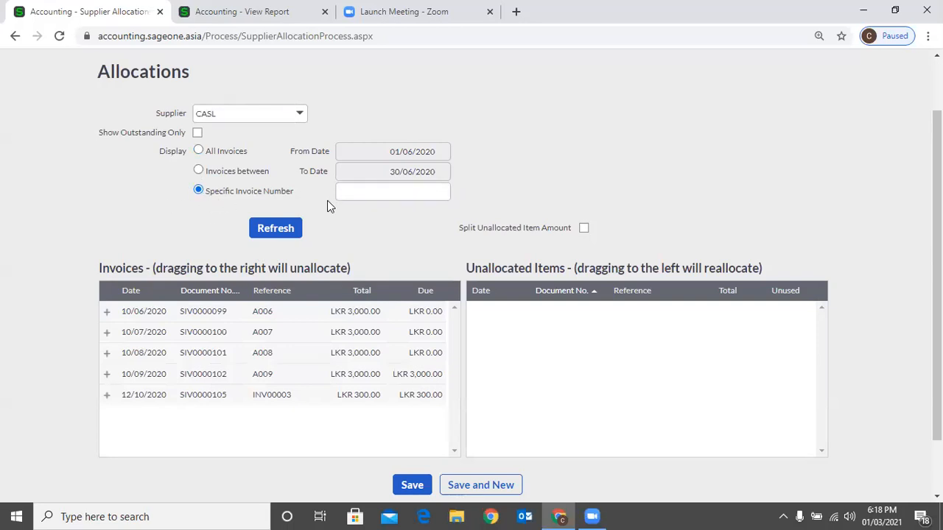
{"action": "left_click", "coordinate": [377, 192]}
{"action": "type", "text": "SIV0000100"}
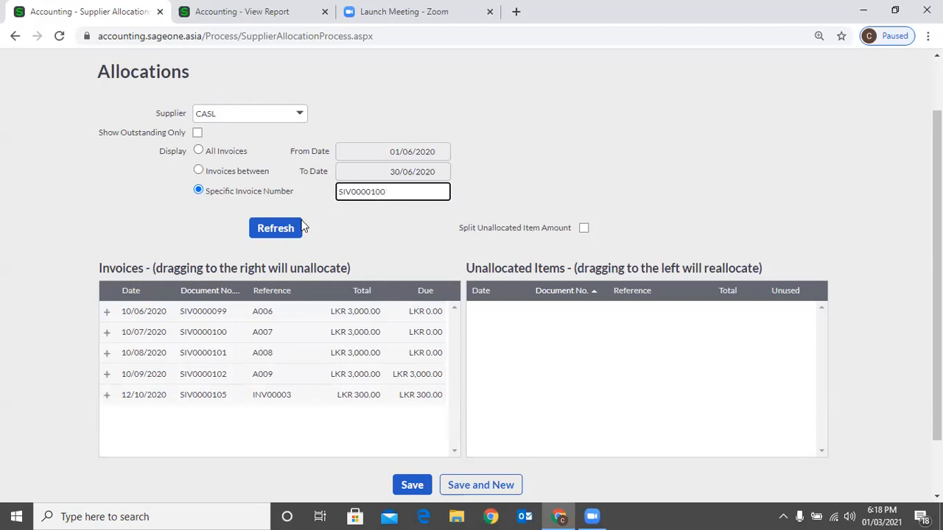
{"action": "left_click", "coordinate": [278, 234]}
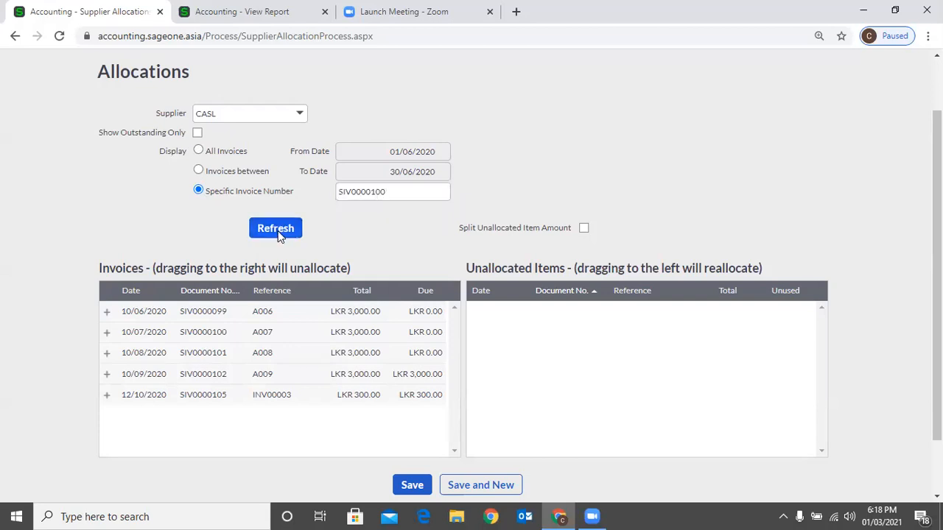
{"action": "left_click", "coordinate": [446, 302]}
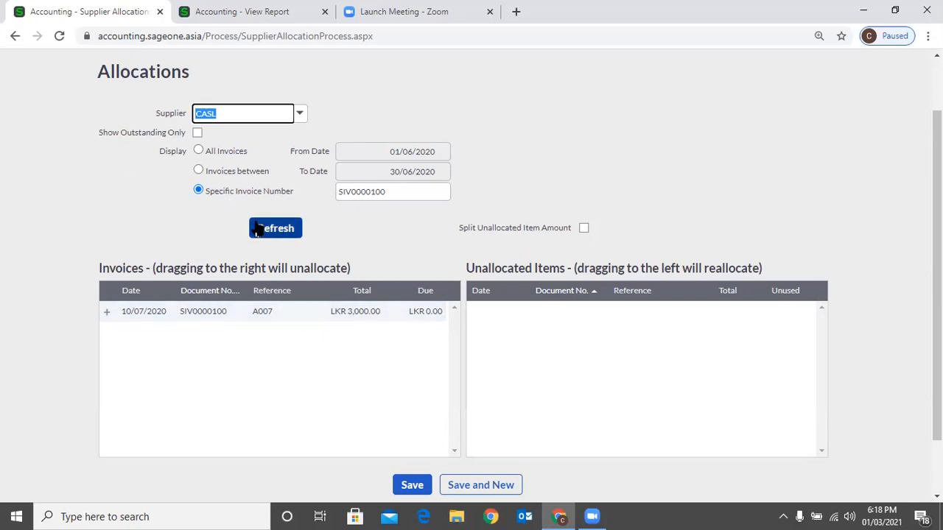
Clear the specific invoice filter and reload all invoices for CASL.
{"action": "left_click", "coordinate": [198, 150]}
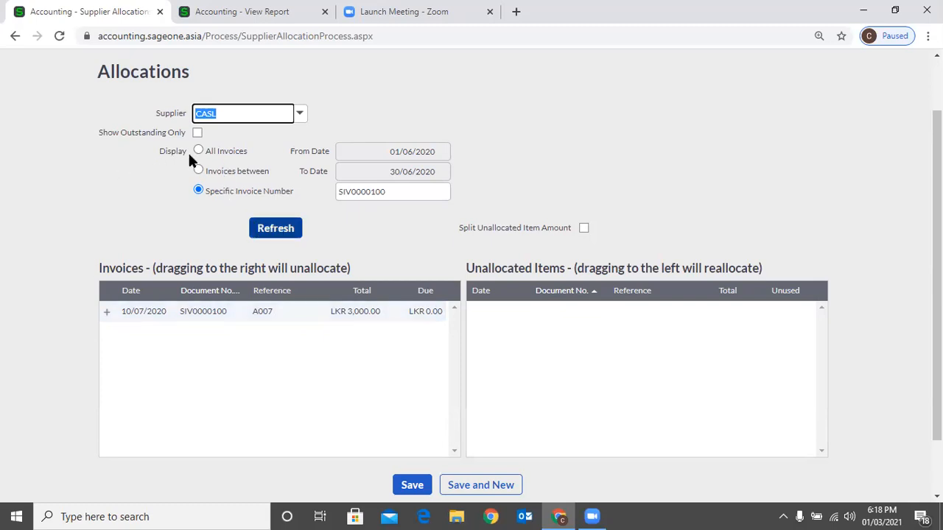
{"action": "left_click", "coordinate": [274, 228]}
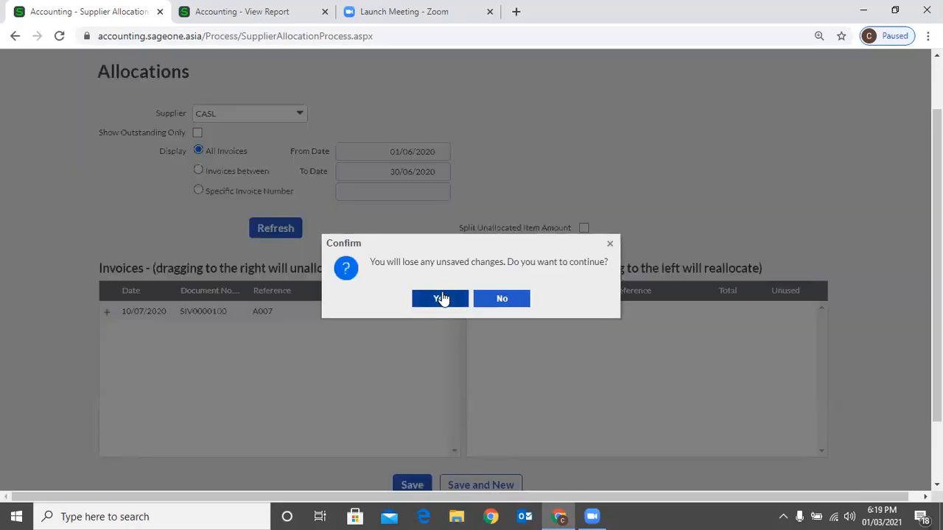
{"action": "left_click", "coordinate": [442, 297]}
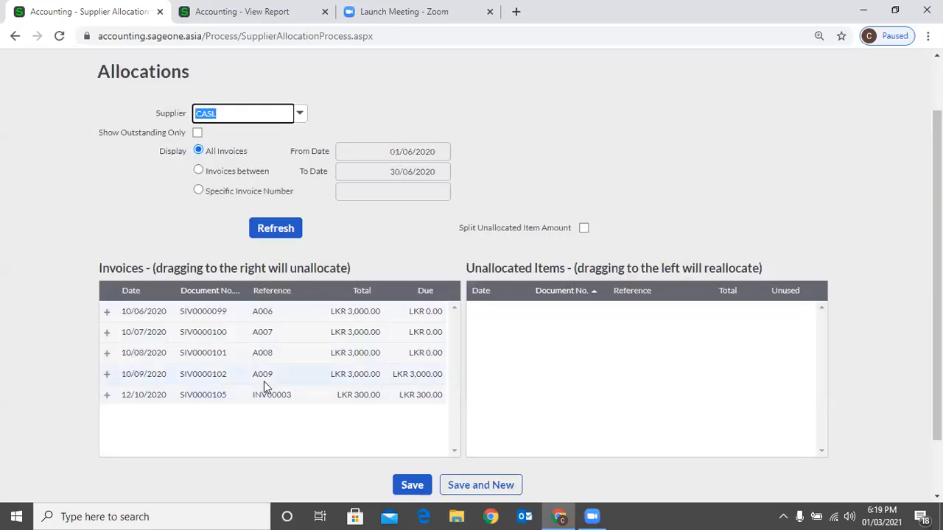
Expand invoices SIV0000101, SIV0000100 and SIV0000099 to examine their allocated payments.
{"action": "left_click", "coordinate": [107, 354]}
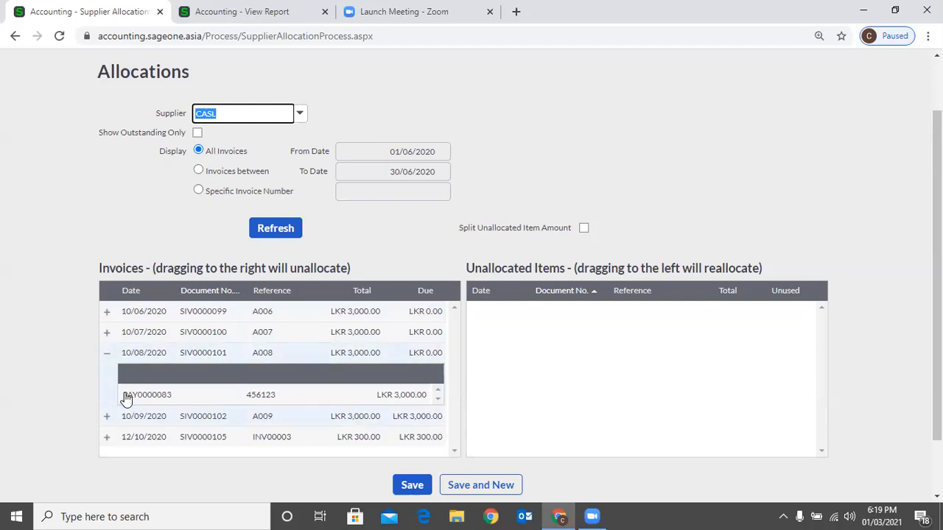
{"action": "left_click", "coordinate": [107, 333]}
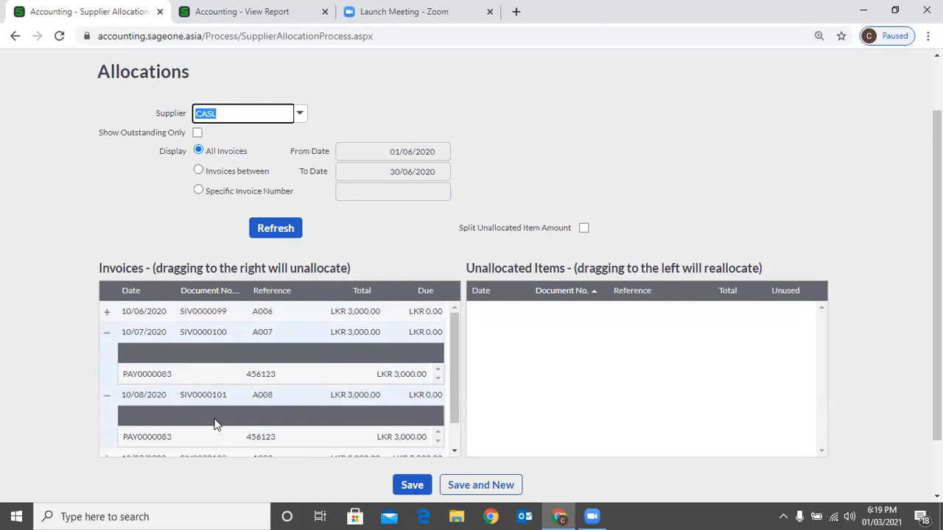
{"action": "left_click", "coordinate": [108, 313]}
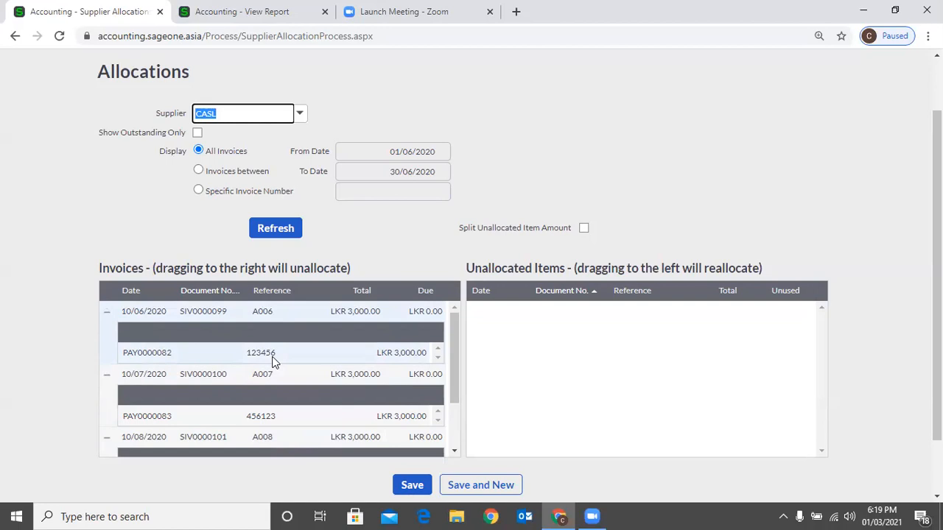
Unallocate payment PAY0000082 from invoice SIV0000099, moving it to the unallocated items.
{"action": "left_click_drag", "start_coordinate": [272, 361], "coordinate": [191, 343]}
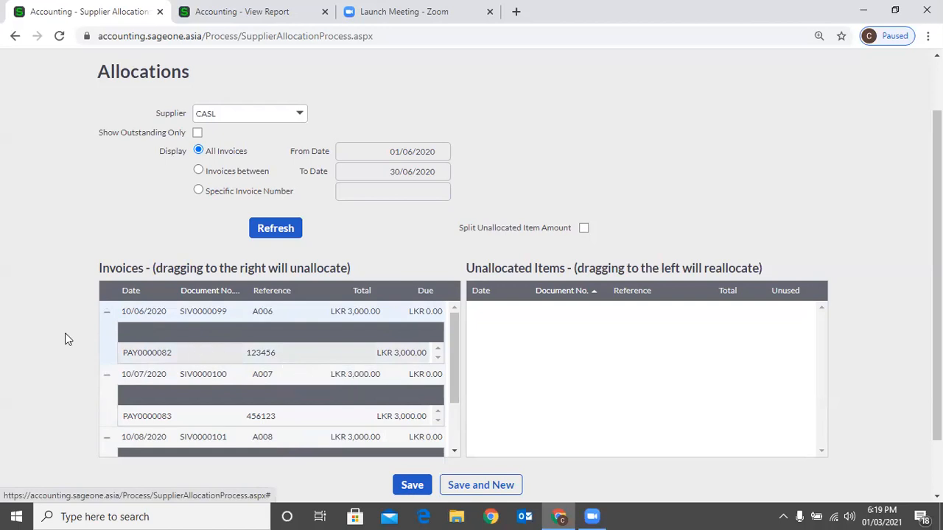
{"action": "left_click", "coordinate": [106, 314]}
{"action": "left_click", "coordinate": [107, 314]}
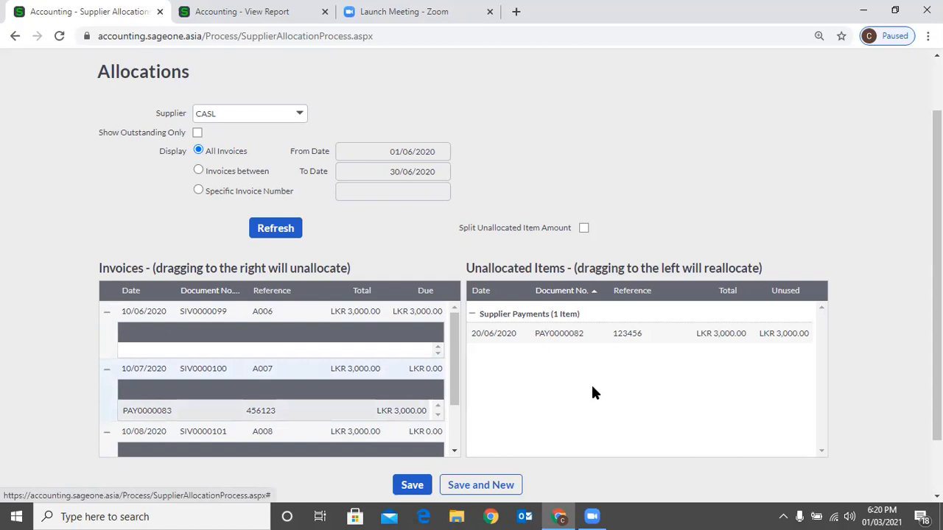
Swap the two payments, allocating PAY0000082 to invoice SIV0000100 and PAY0000083 to invoice SIV0000099.
{"action": "left_click_drag", "start_coordinate": [592, 386], "coordinate": [601, 376]}
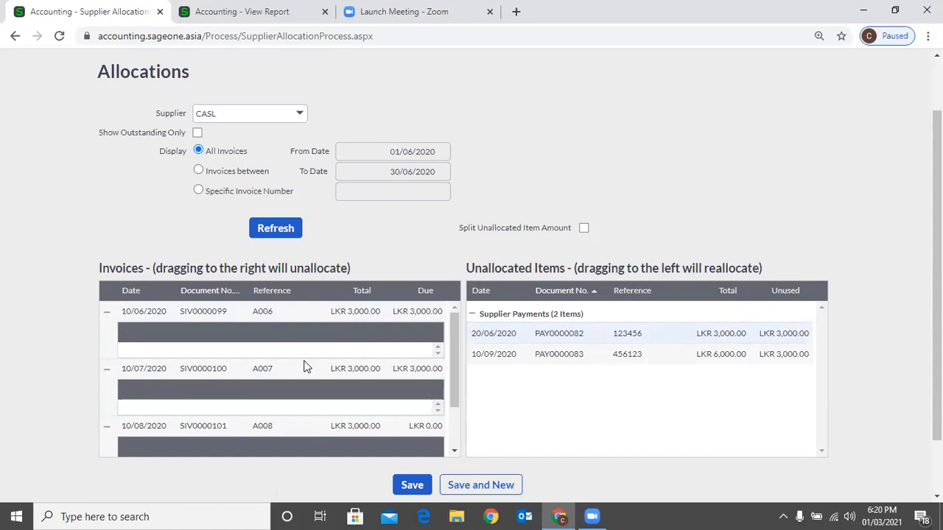
{"action": "left_click_drag", "start_coordinate": [558, 334], "coordinate": [458, 361]}
{"action": "left_click_drag", "start_coordinate": [545, 334], "coordinate": [398, 321]}
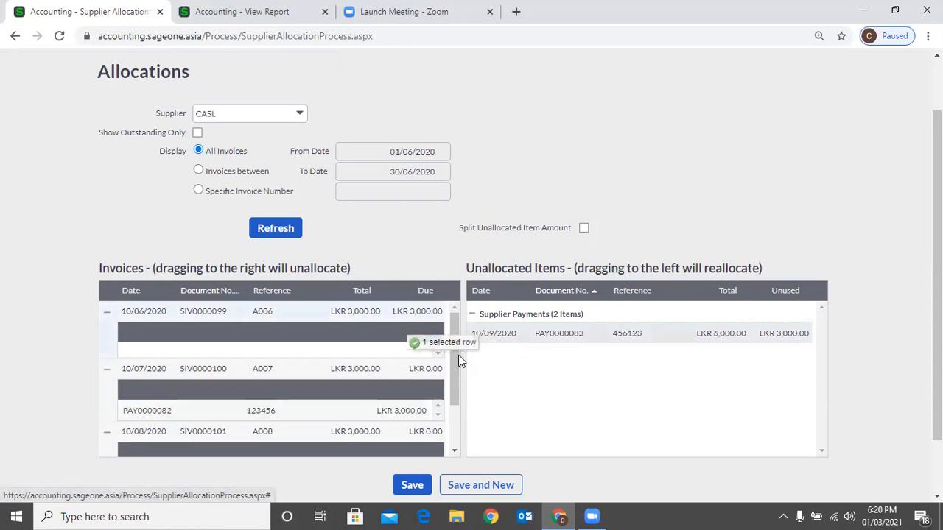
{"action": "left_click_drag", "start_coordinate": [458, 355], "coordinate": [223, 359]}
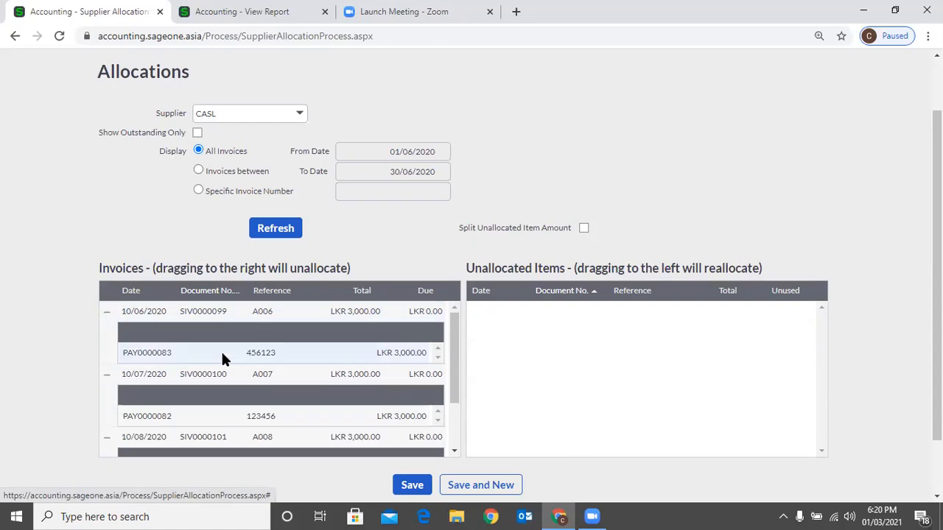
Unallocate the payments from invoices SIV0000099, SIV0000100 and SIV0000101, and collapse the expanded invoice rows.
{"action": "left_click_drag", "start_coordinate": [223, 359], "coordinate": [702, 399]}
{"action": "left_click_drag", "start_coordinate": [133, 409], "coordinate": [713, 408]}
{"action": "scroll", "coordinate": [120, 373], "scroll_direction": "down", "scroll_amount": 1}
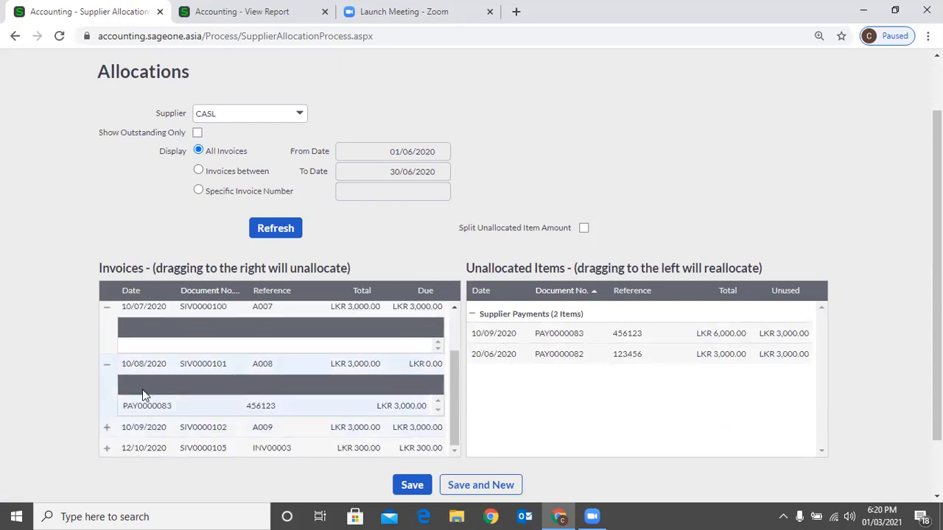
{"action": "left_click_drag", "start_coordinate": [145, 406], "coordinate": [663, 407]}
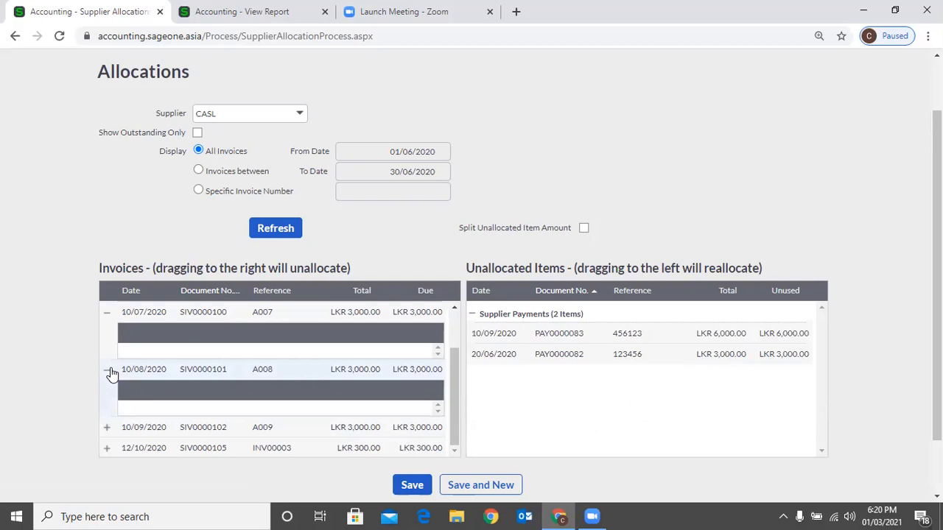
{"action": "left_click", "coordinate": [111, 375]}
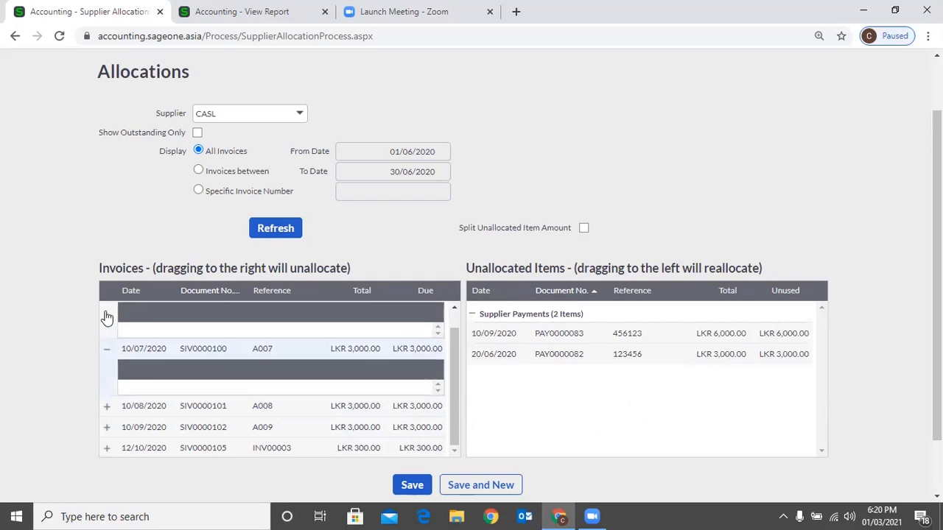
{"action": "left_click", "coordinate": [106, 315]}
{"action": "left_click", "coordinate": [107, 312]}
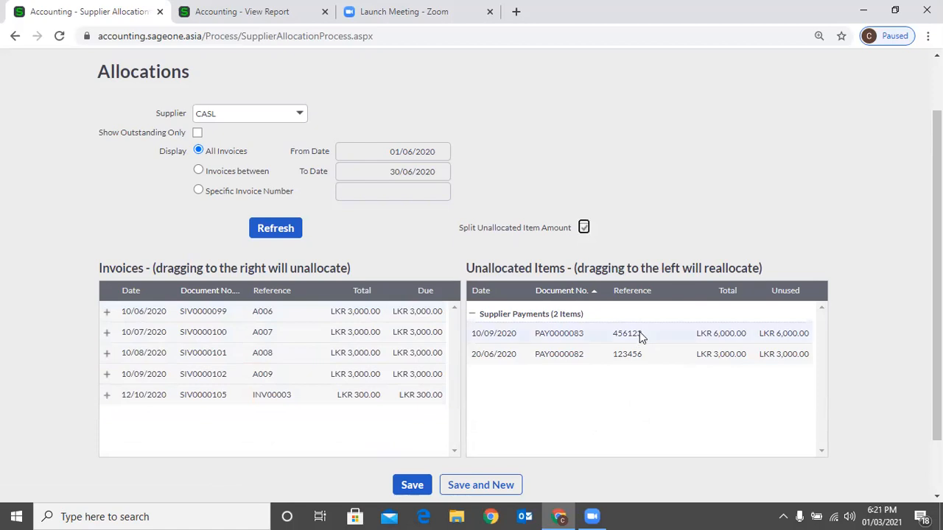
{"action": "left_click_drag", "start_coordinate": [722, 332], "coordinate": [430, 318]}
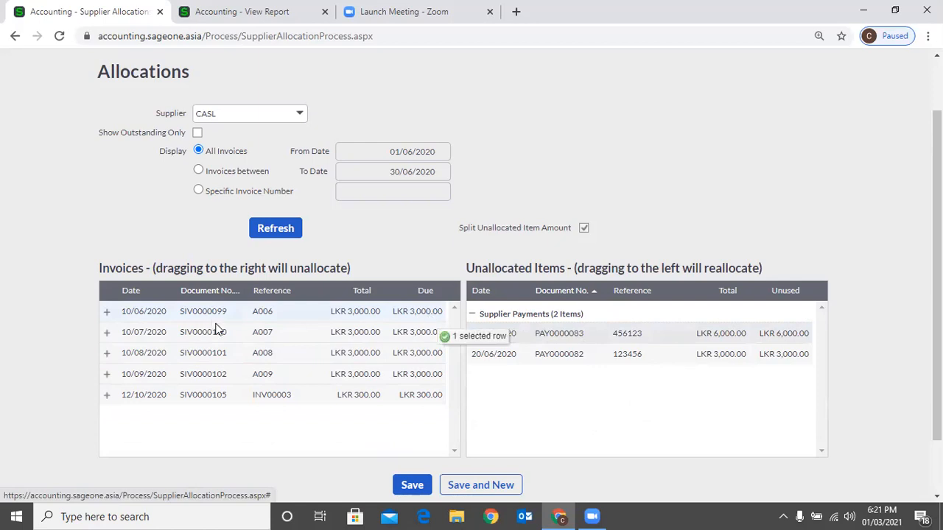
{"action": "left_click_drag", "start_coordinate": [218, 329], "coordinate": [441, 315]}
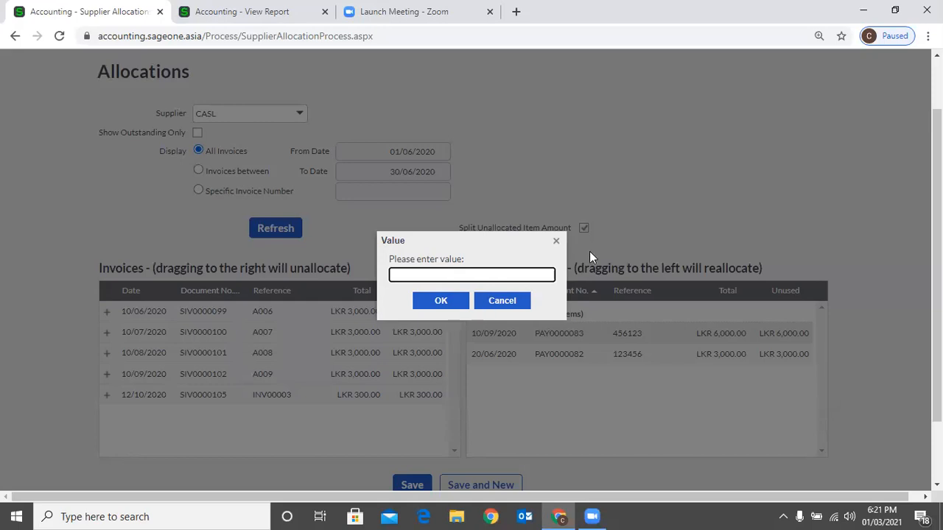
{"action": "left_click", "coordinate": [501, 300]}
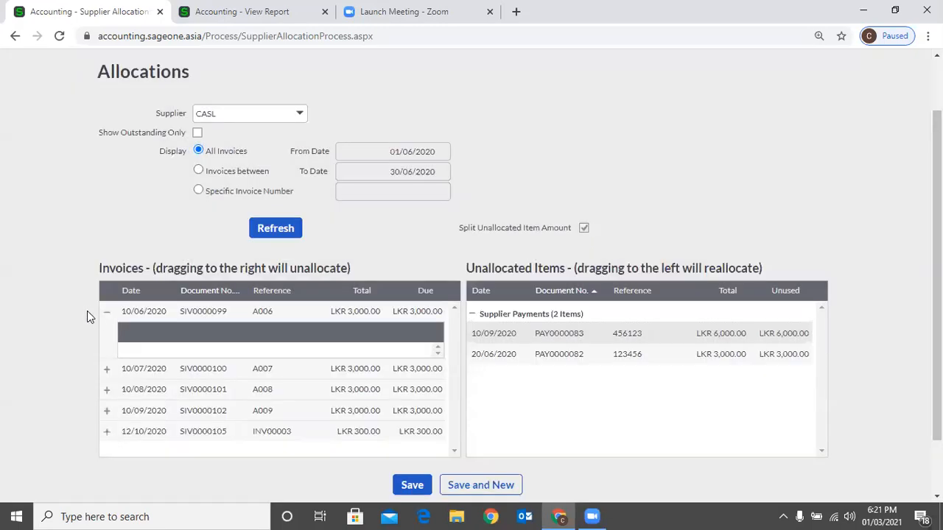
With splitting of unallocated item amounts enabled, allocate LKR 1,000 of payment PAY0000083 to invoice SIV0000099.
{"action": "left_click_drag", "start_coordinate": [596, 332], "coordinate": [464, 314]}
{"action": "left_click", "coordinate": [584, 228]}
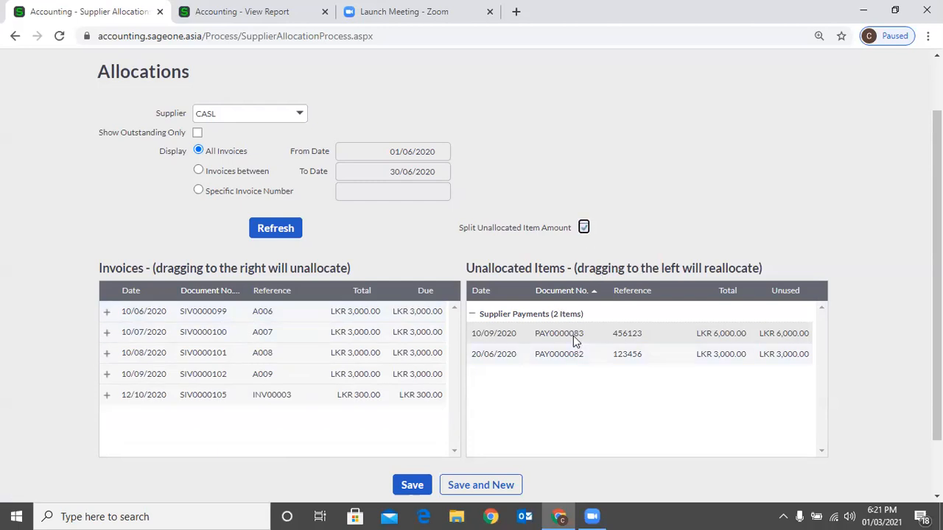
{"action": "left_click_drag", "start_coordinate": [558, 338], "coordinate": [551, 209]}
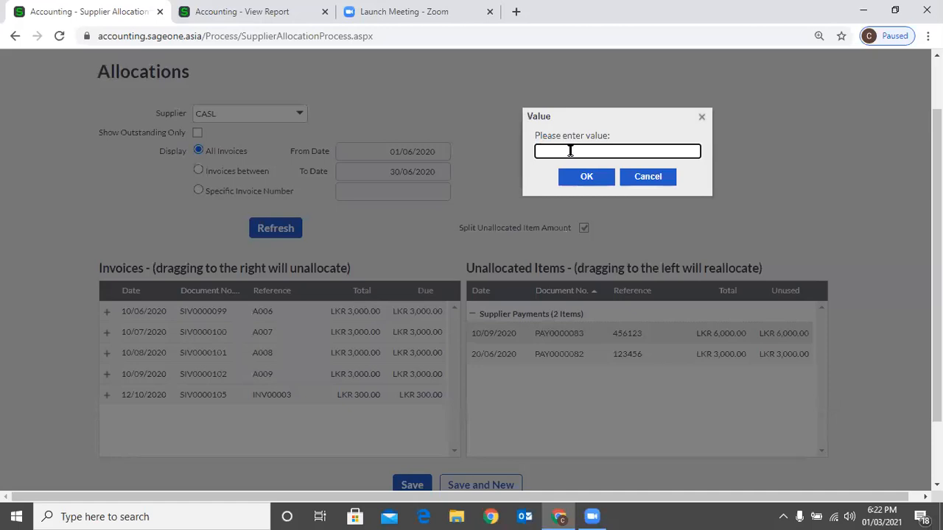
{"action": "type", "text": "1000"}
{"action": "left_click", "coordinate": [578, 177]}
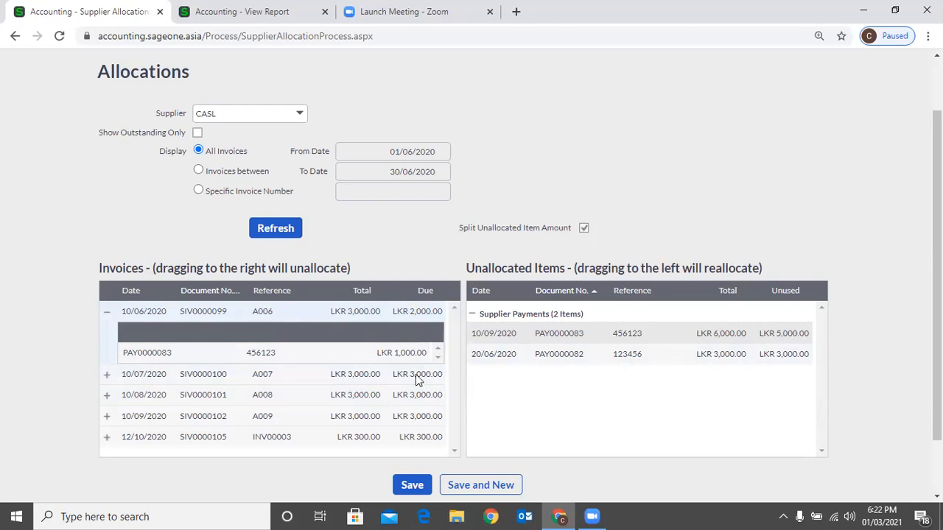
Allocate LKR 1,000 of payment PAY0000083 to invoice SIV0000100.
{"action": "left_click_drag", "start_coordinate": [701, 333], "coordinate": [372, 363]}
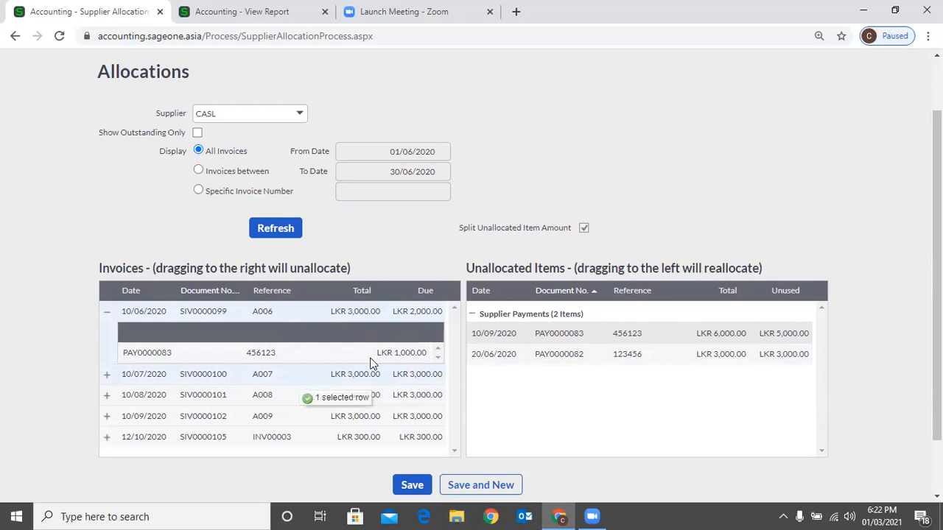
{"action": "left_click_drag", "start_coordinate": [372, 364], "coordinate": [373, 372]}
{"action": "type", "text": "1000"}
{"action": "left_click", "coordinate": [435, 300]}
Allocate LKR 1,000 of payment PAY0000083 to invoice SIV0000101.
{"action": "scroll", "coordinate": [394, 412], "scroll_direction": "down", "scroll_amount": 1}
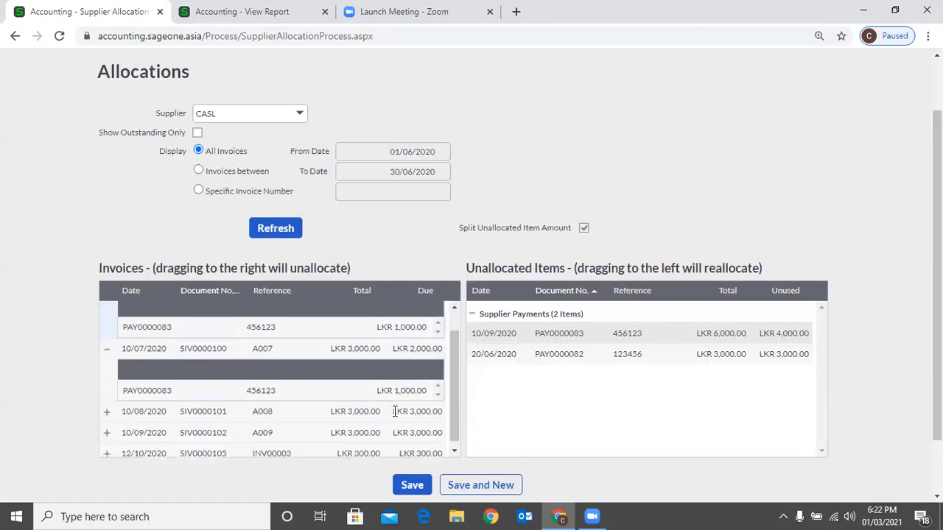
{"action": "scroll", "coordinate": [395, 411], "scroll_direction": "down", "scroll_amount": 1}
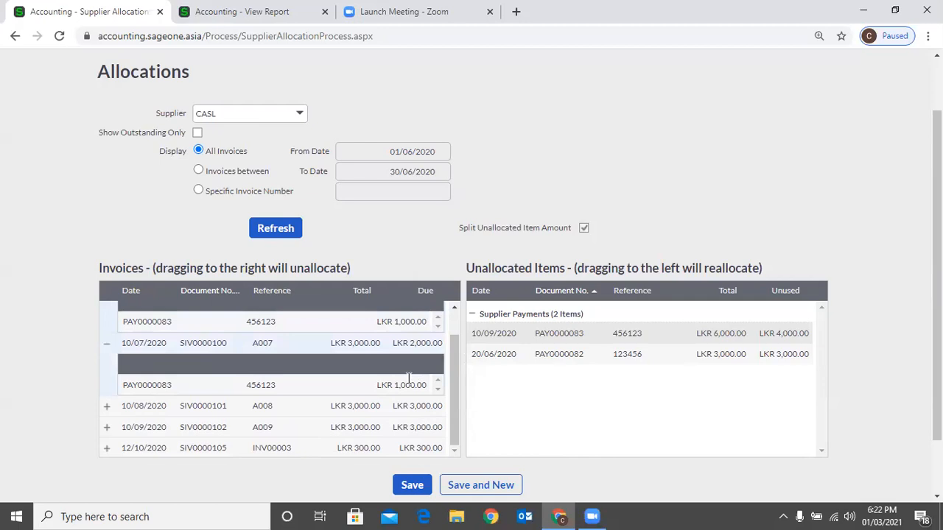
{"action": "left_click_drag", "start_coordinate": [406, 404], "coordinate": [406, 404]}
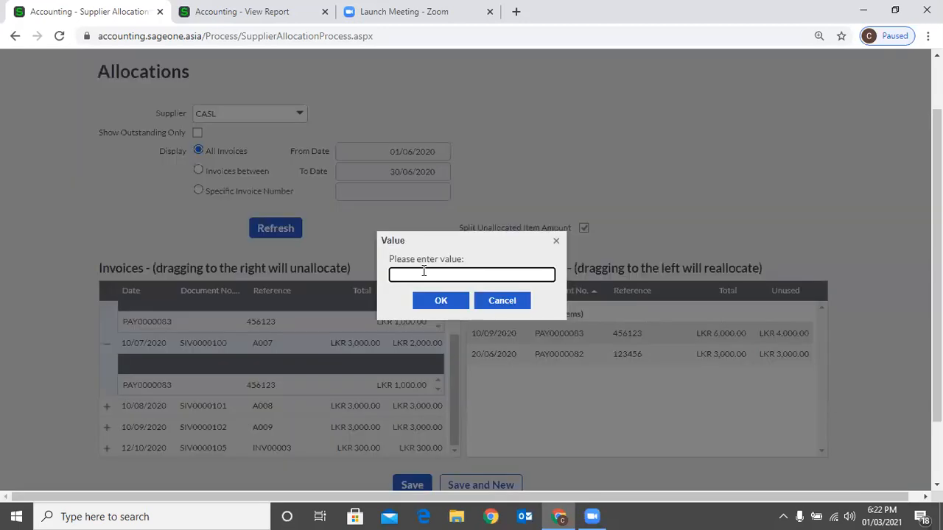
{"action": "type", "text": "1000"}
{"action": "left_click", "coordinate": [451, 301]}
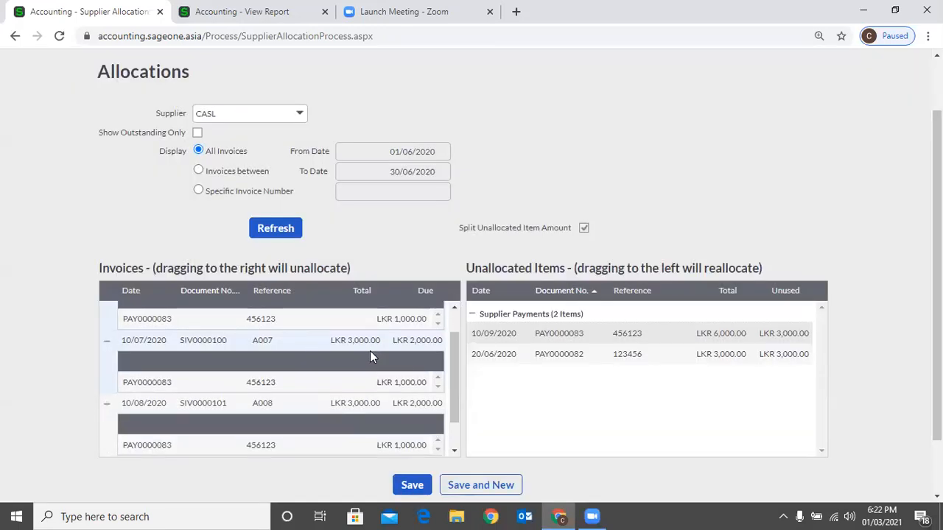
Allocate LKR 3,000 of payment PAY0000083 to invoice SIV0000102 and review the split allocations across the invoices.
{"action": "scroll", "coordinate": [369, 353], "scroll_direction": "down", "scroll_amount": 1}
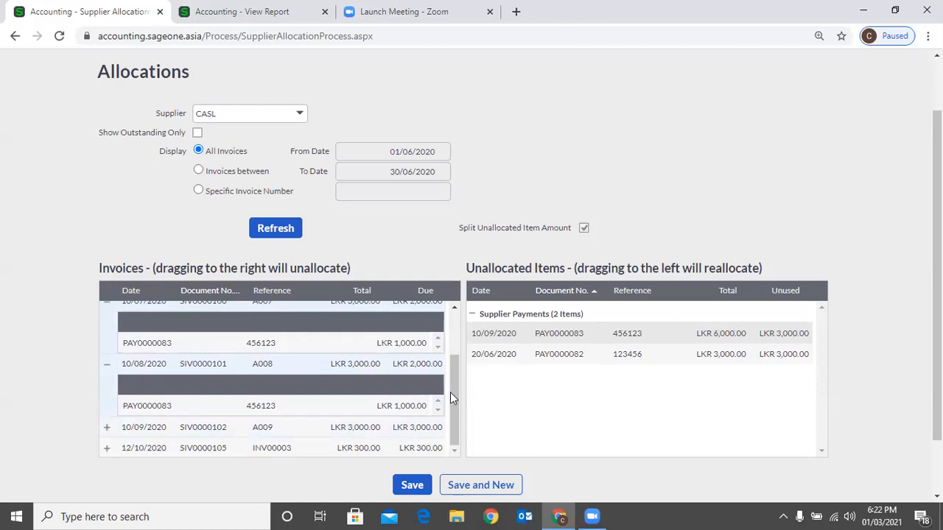
{"action": "left_click_drag", "start_coordinate": [424, 429], "coordinate": [458, 284]}
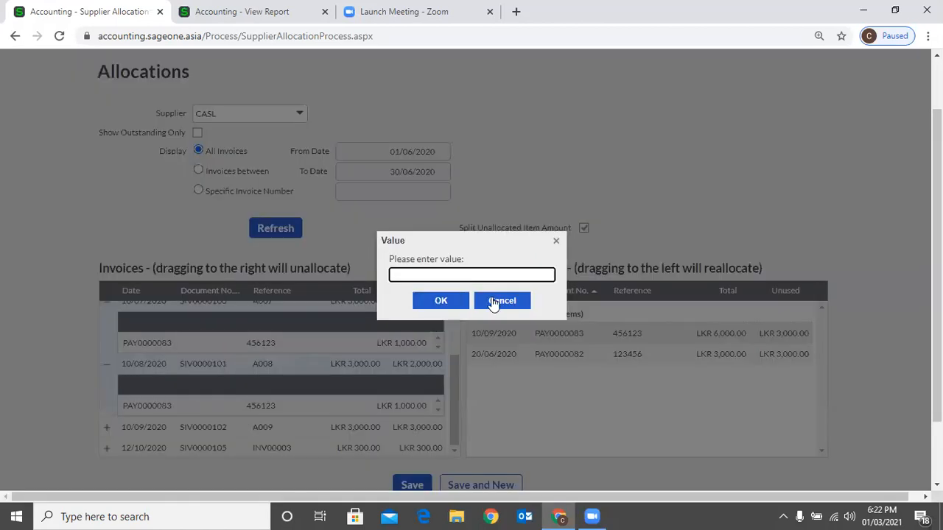
{"action": "type", "text": "3000"}
{"action": "key", "text": "Return"}
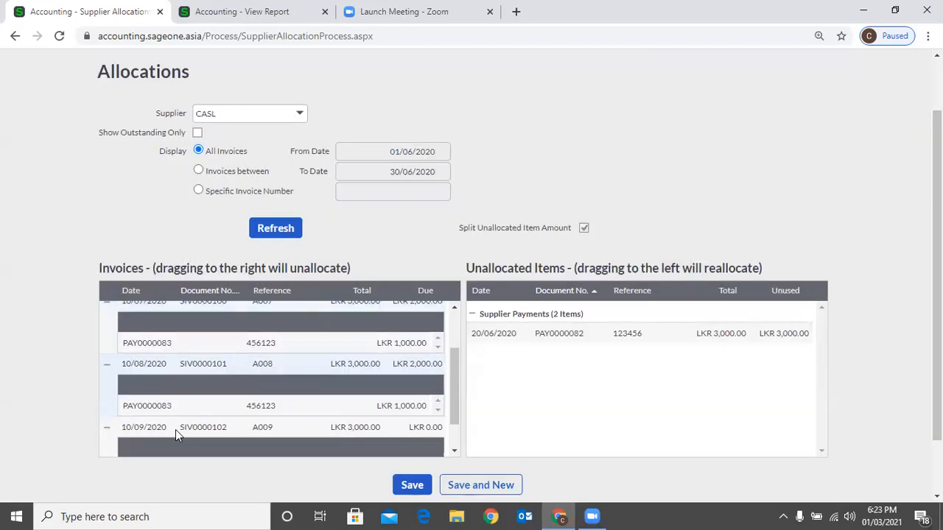
{"action": "scroll", "coordinate": [174, 433], "scroll_direction": "down", "scroll_amount": 1}
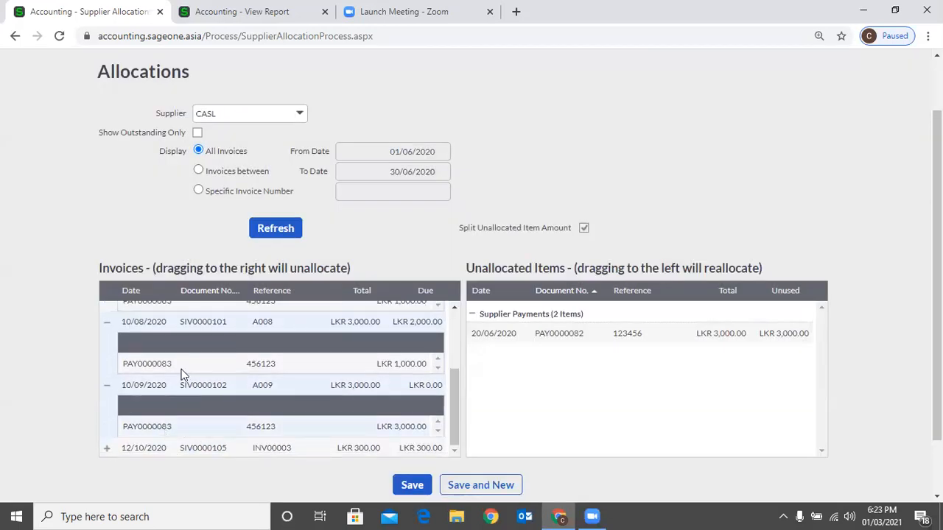
{"action": "scroll", "coordinate": [306, 379], "scroll_direction": "up", "scroll_amount": 2}
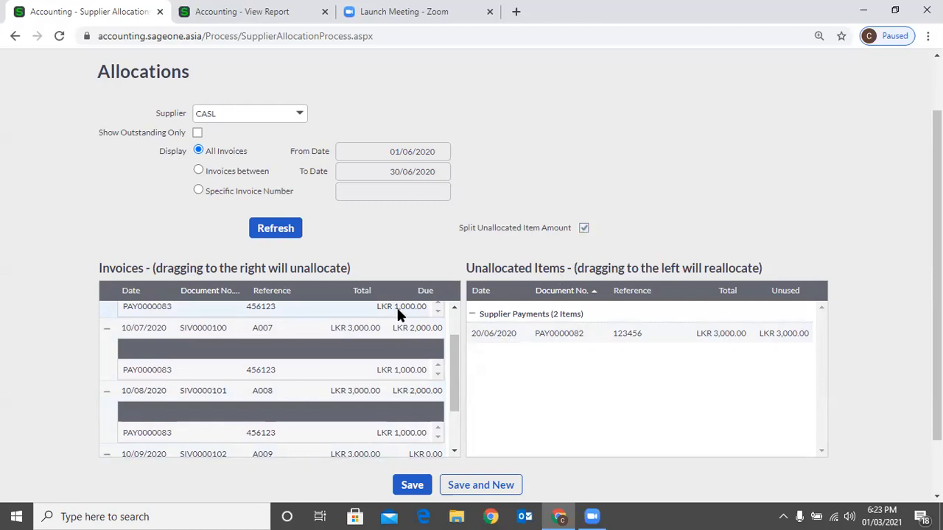
Unallocate all split amounts of payment PAY0000083 from invoices SIV0000102, SIV0000101, SIV0000100 and SIV0000099.
{"action": "scroll", "coordinate": [267, 381], "scroll_direction": "down", "scroll_amount": 2}
{"action": "scroll", "coordinate": [265, 379], "scroll_direction": "down", "scroll_amount": 2}
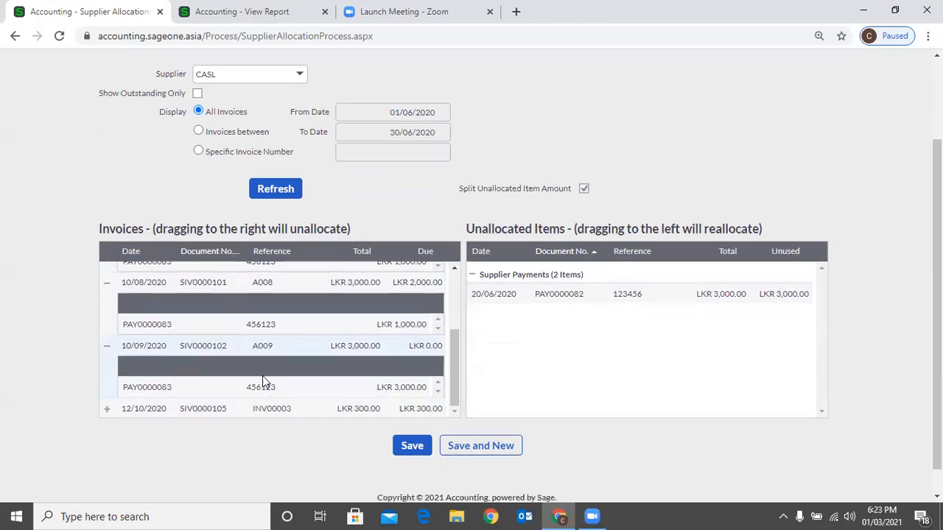
{"action": "left_click_drag", "start_coordinate": [262, 365], "coordinate": [560, 302]}
{"action": "left_click_drag", "start_coordinate": [327, 305], "coordinate": [615, 308]}
{"action": "scroll", "coordinate": [362, 295], "scroll_direction": "up", "scroll_amount": 1}
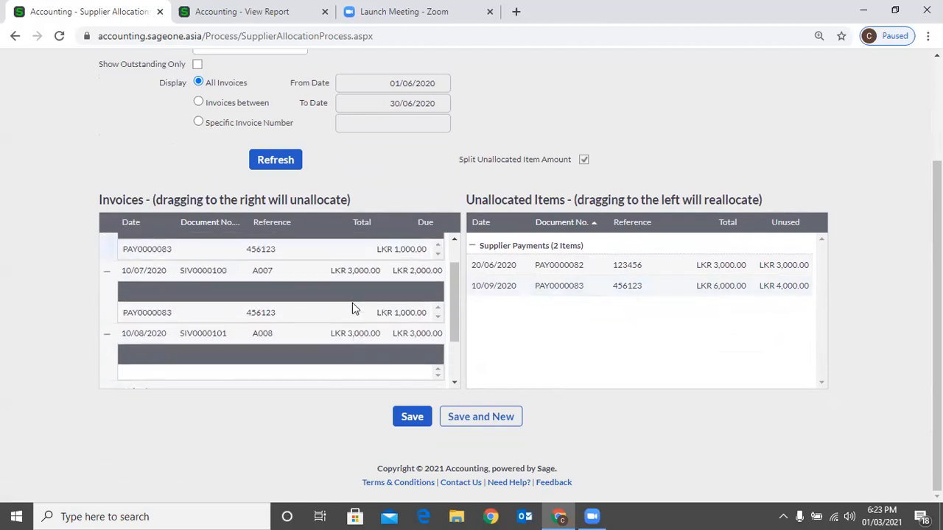
{"action": "left_click_drag", "start_coordinate": [385, 310], "coordinate": [483, 313]}
{"action": "scroll", "coordinate": [386, 291], "scroll_direction": "up", "scroll_amount": 1}
{"action": "left_click_drag", "start_coordinate": [385, 288], "coordinate": [617, 336]}
{"action": "scroll", "coordinate": [320, 337], "scroll_direction": "up", "scroll_amount": 1}
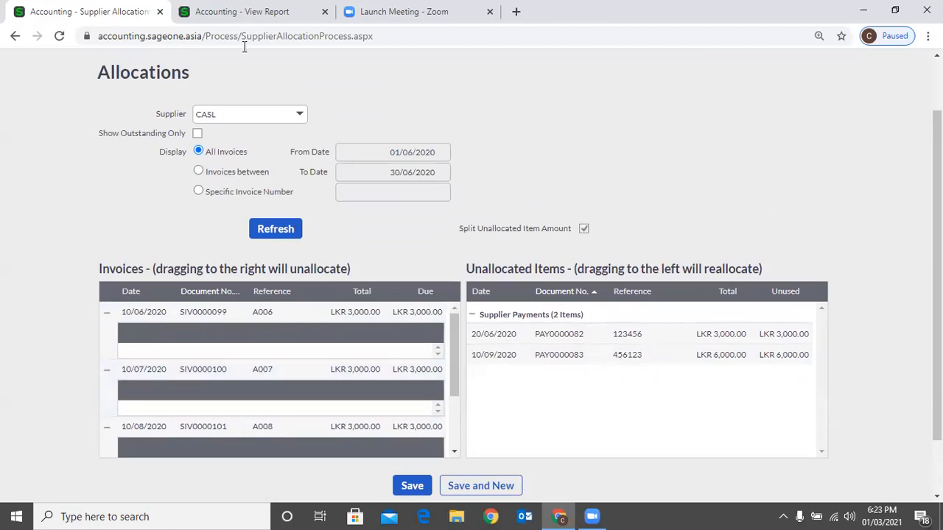
Save the allocation changes and compare CASL's earlier and new supplier balances days outstanding reports.
{"action": "key", "text": "Tab"}
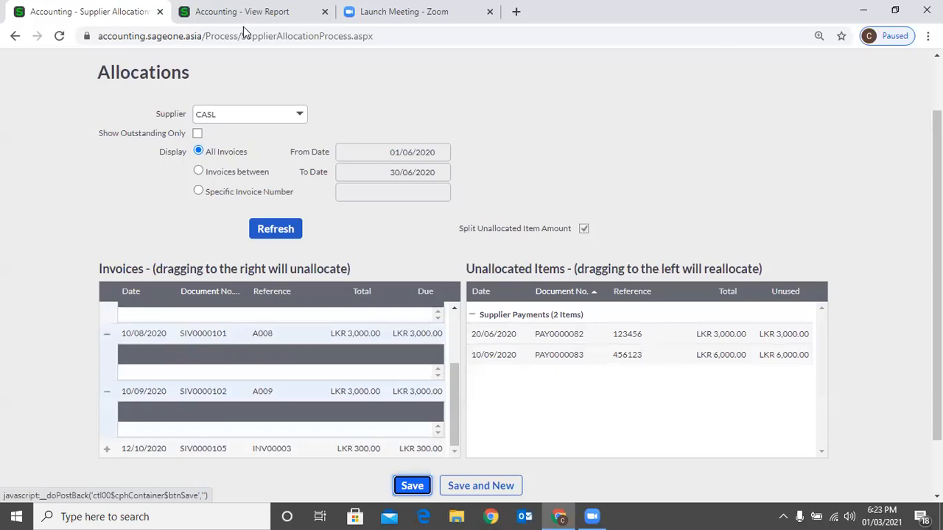
{"action": "key", "text": "Return"}
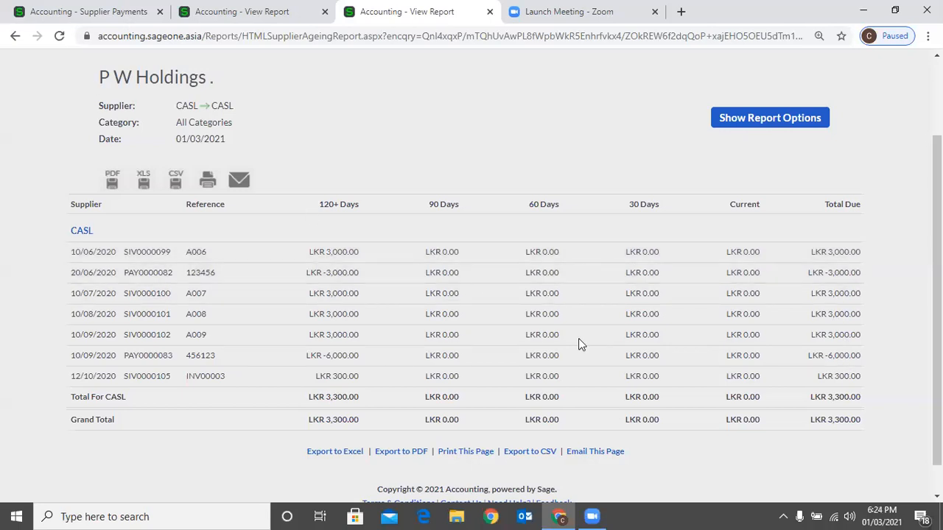
{"action": "key", "text": "ctrl+shift+Tab"}
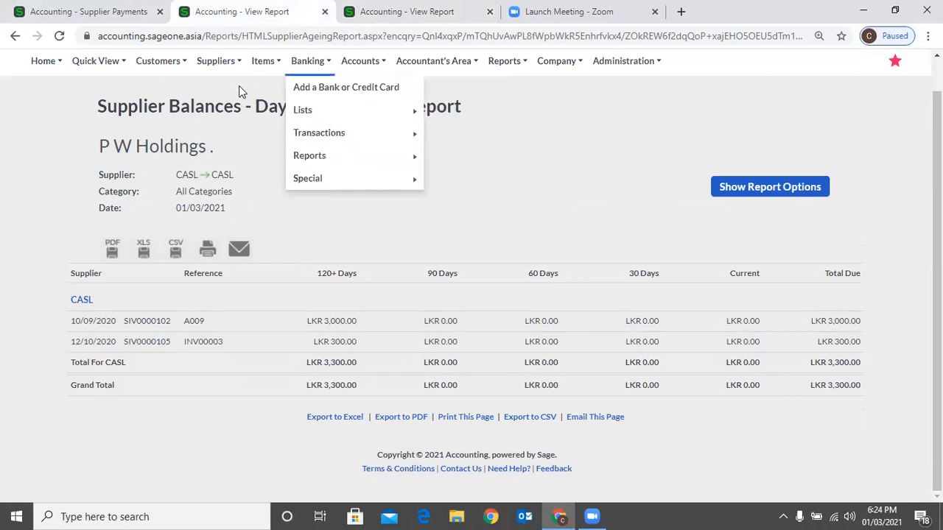
{"action": "left_click", "coordinate": [364, 19]}
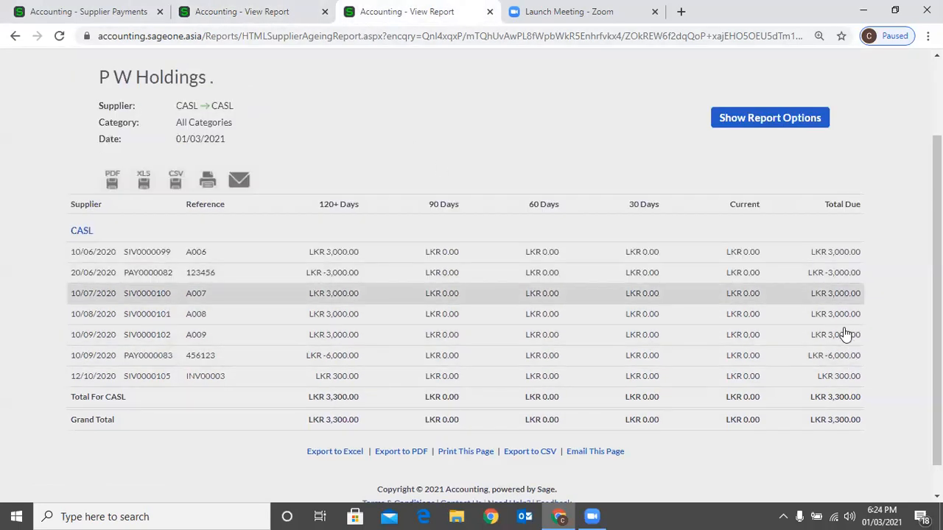
Reload CASL's outstanding invoices for allocation, and allocate PAY0000082 to invoice SIV0000099 and PAY0000083 to invoice SIV0000100.
{"action": "left_click", "coordinate": [90, 12]}
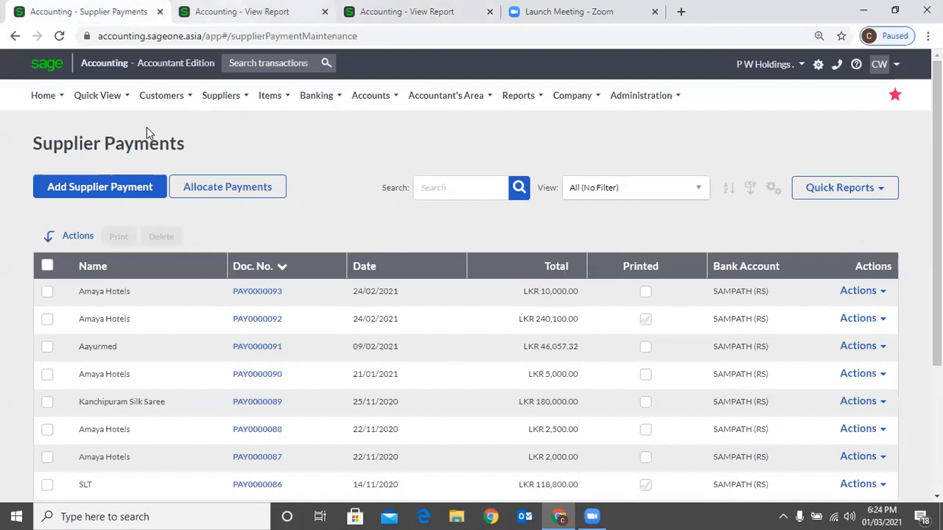
{"action": "left_click", "coordinate": [269, 185]}
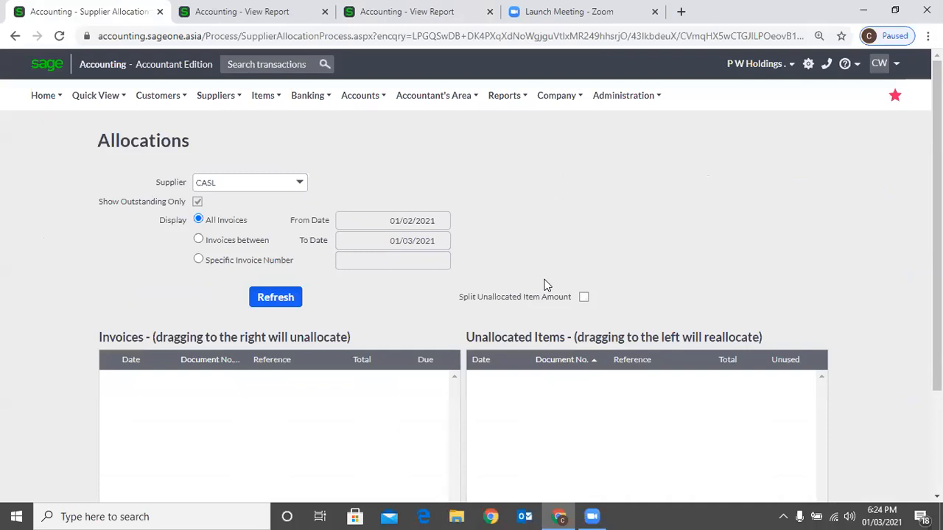
{"action": "left_click", "coordinate": [275, 297]}
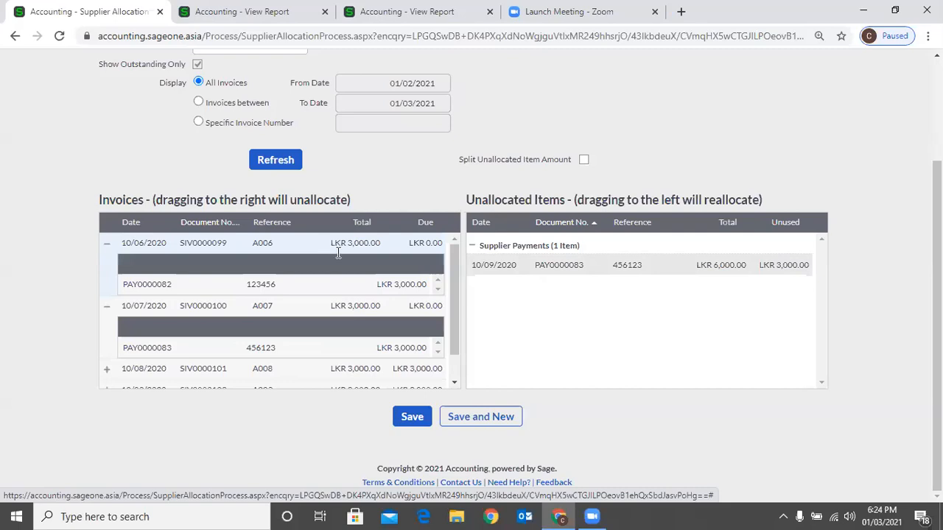
{"action": "scroll", "coordinate": [335, 254], "scroll_direction": "down", "scroll_amount": 1}
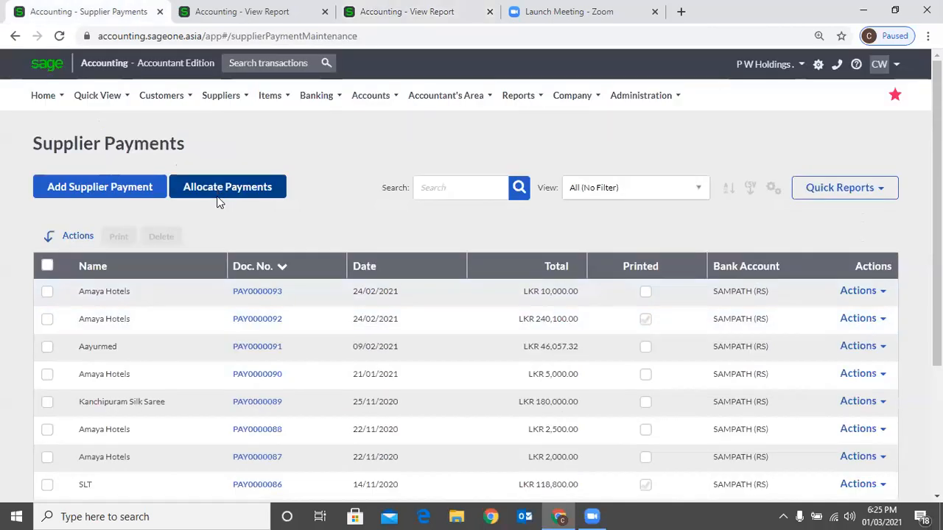
Open payment allocation from the supplier payments list and load supplier CASL's outstanding invoices and unallocated items.
{"action": "left_click", "coordinate": [221, 191]}
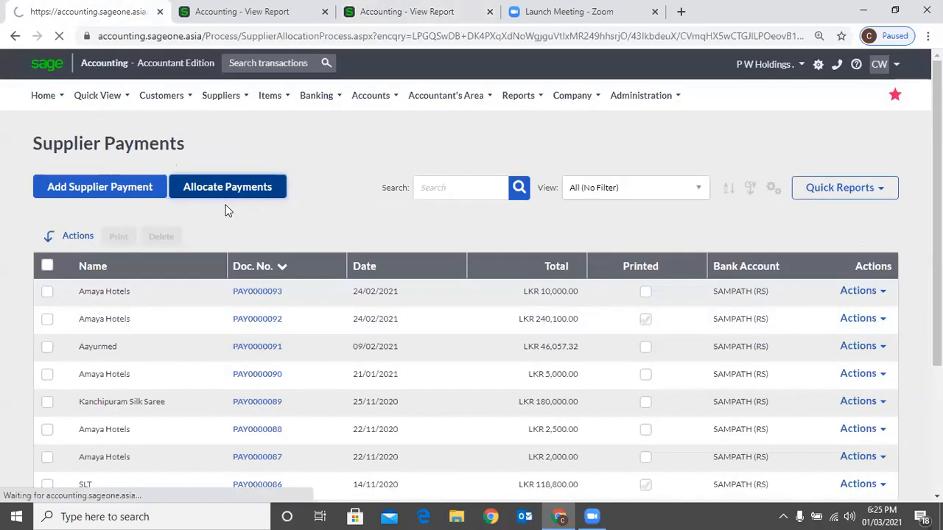
{"action": "type", "text": "Cash"}
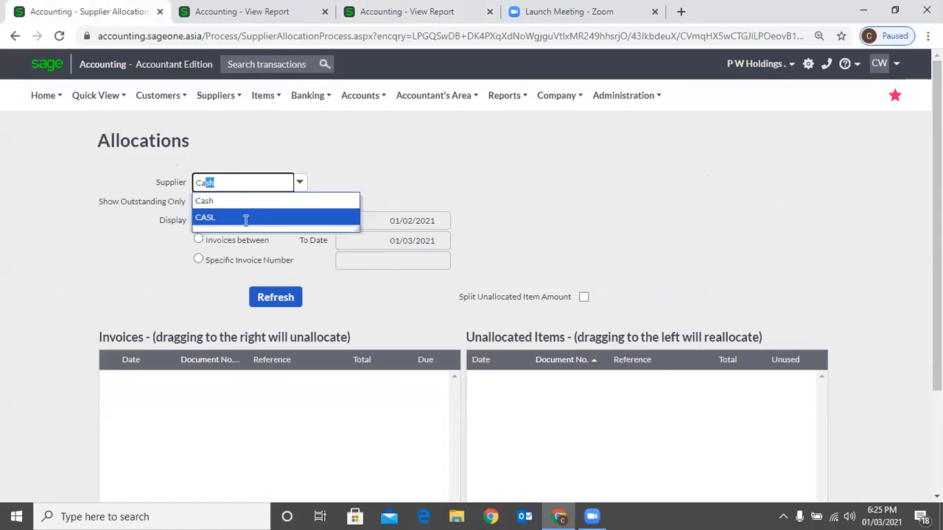
{"action": "key", "text": "Down"}
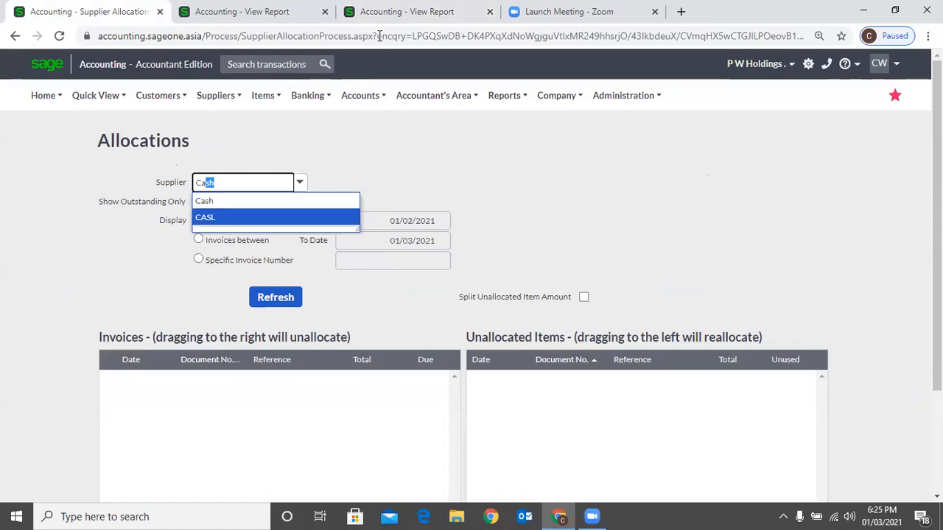
{"action": "key", "text": "Return"}
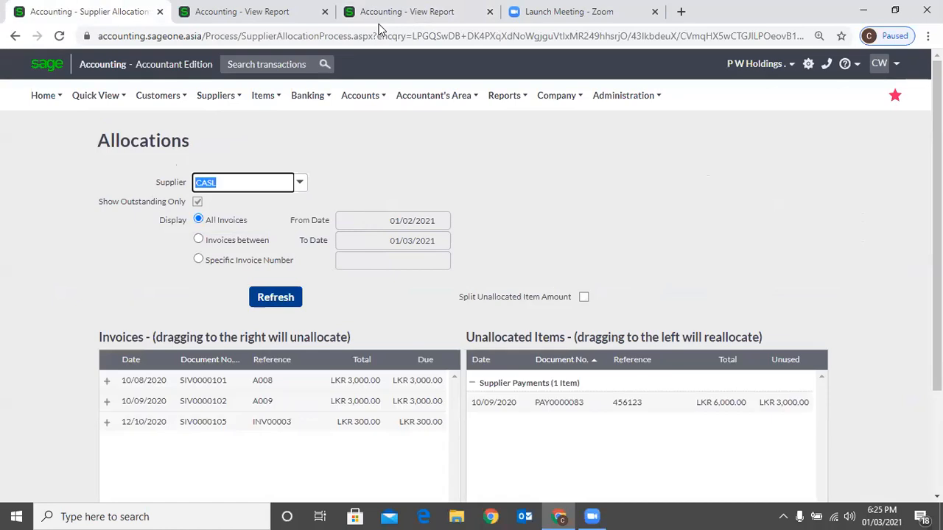
Check CASL's unallocated payment and outstanding invoices against the newer supplier balances days outstanding report.
{"action": "left_click", "coordinate": [383, 12]}
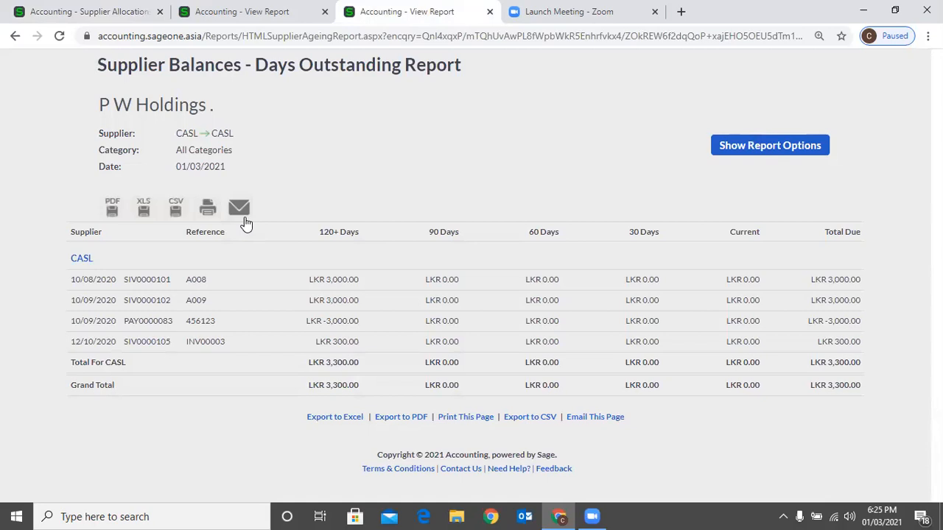
{"action": "key", "text": "ctrl+1"}
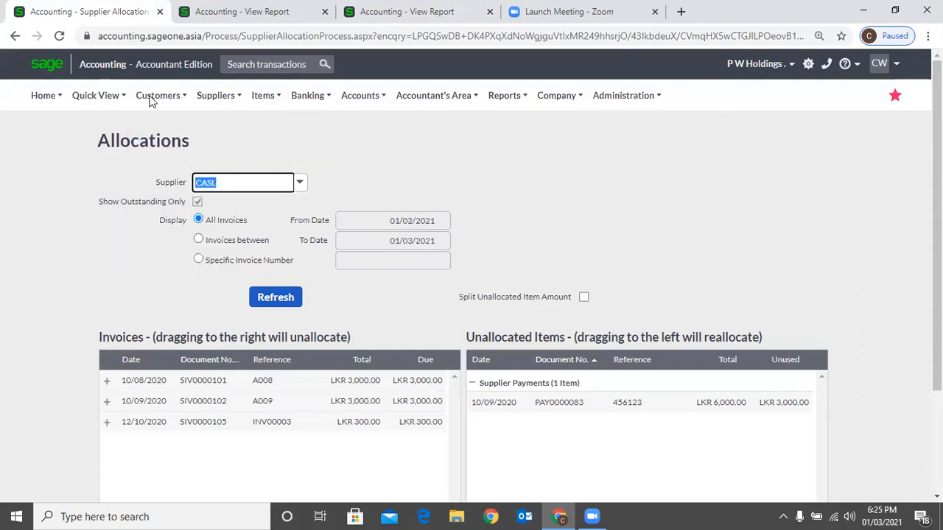
{"action": "left_click", "coordinate": [28, 148]}
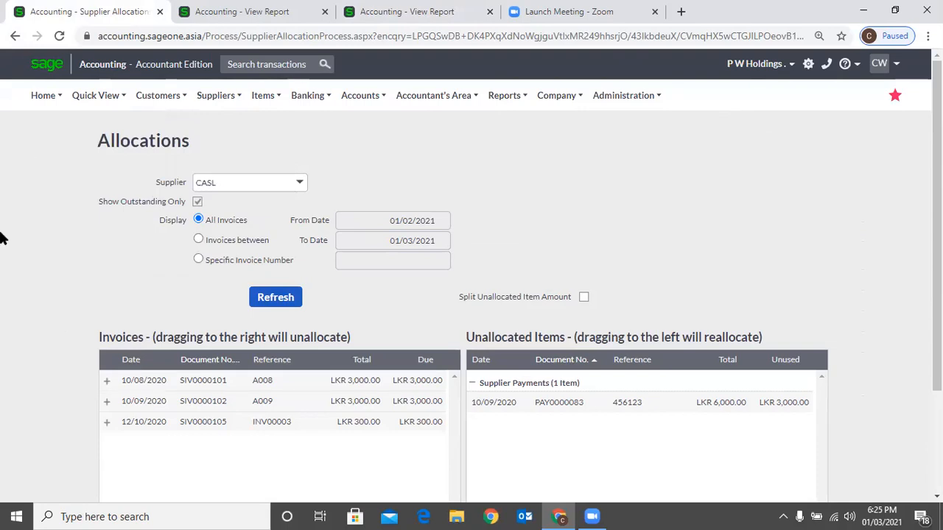
Reopen Allocate Payments from the supplier transactions and select CASL to show all its outstanding invoices.
{"action": "mouse_move", "coordinate": [215, 103]}
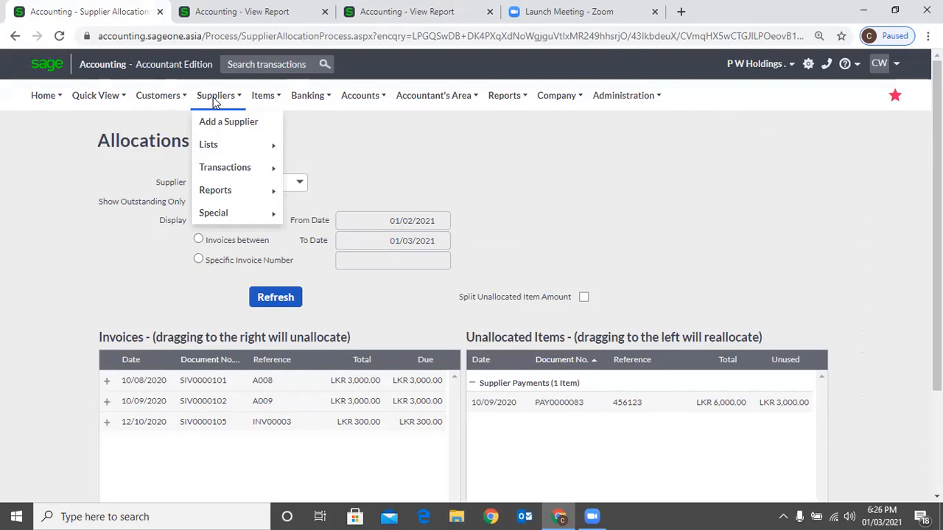
{"action": "mouse_move", "coordinate": [233, 169]}
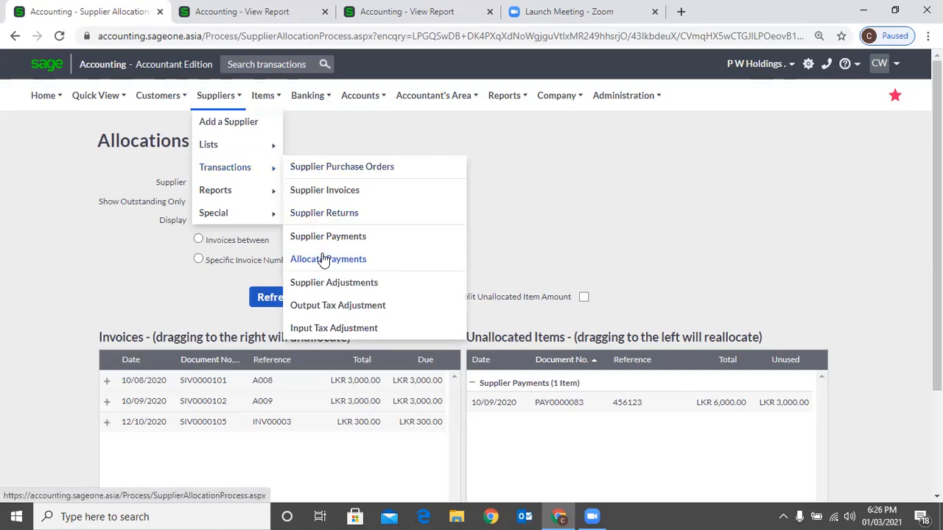
{"action": "left_click", "coordinate": [324, 260]}
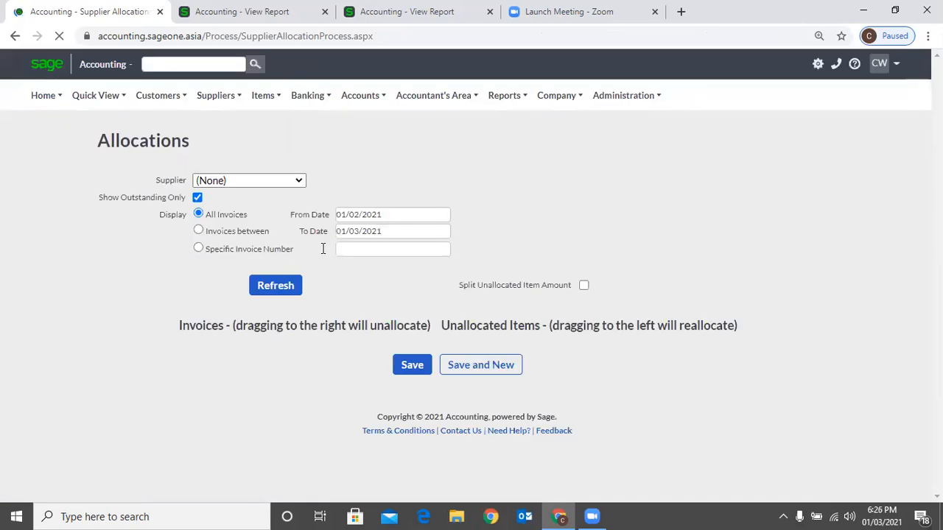
{"action": "left_click", "coordinate": [301, 184]}
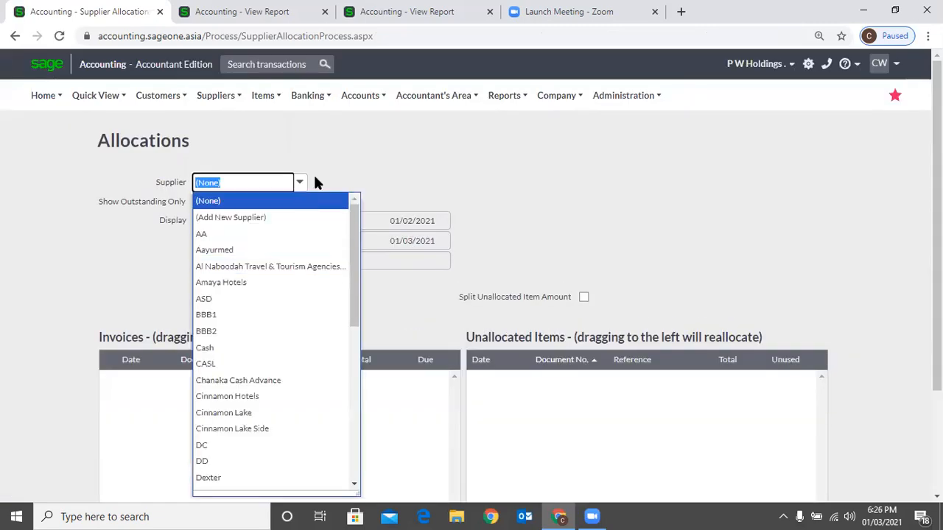
{"action": "type", "text": "Cas"}
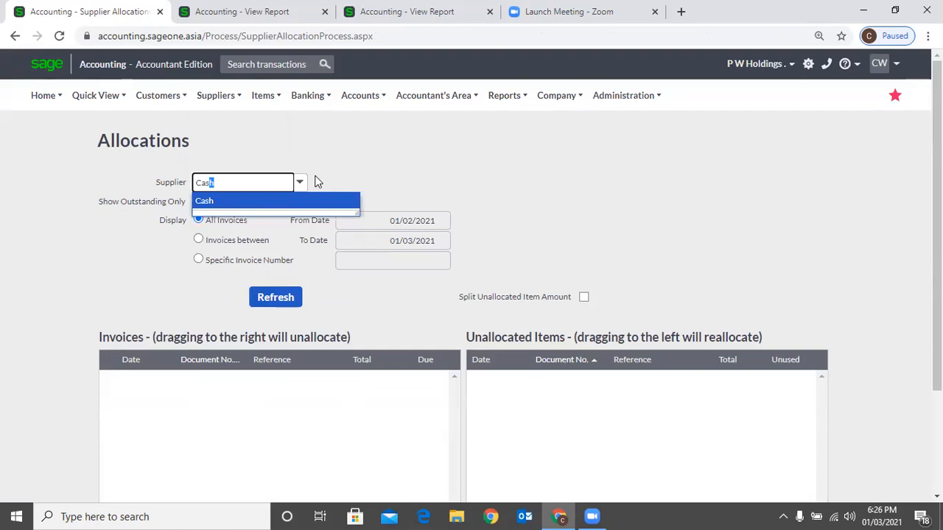
{"action": "type", "text": "l"}
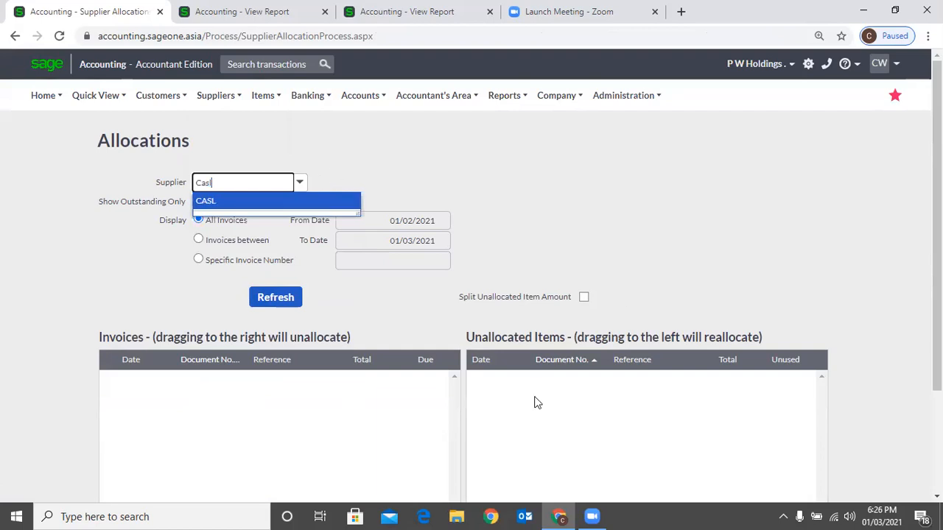
{"action": "key", "text": "Return"}
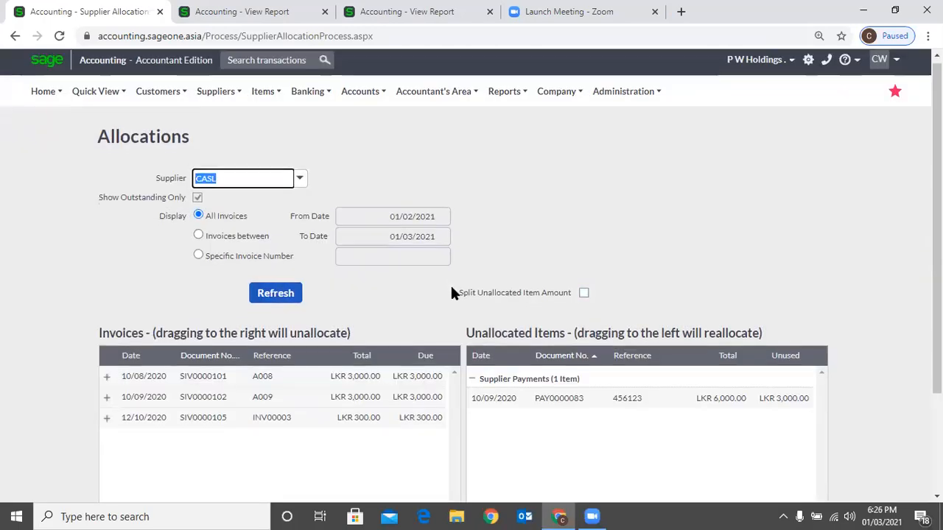
{"action": "scroll", "coordinate": [451, 291], "scroll_direction": "down", "scroll_amount": 1}
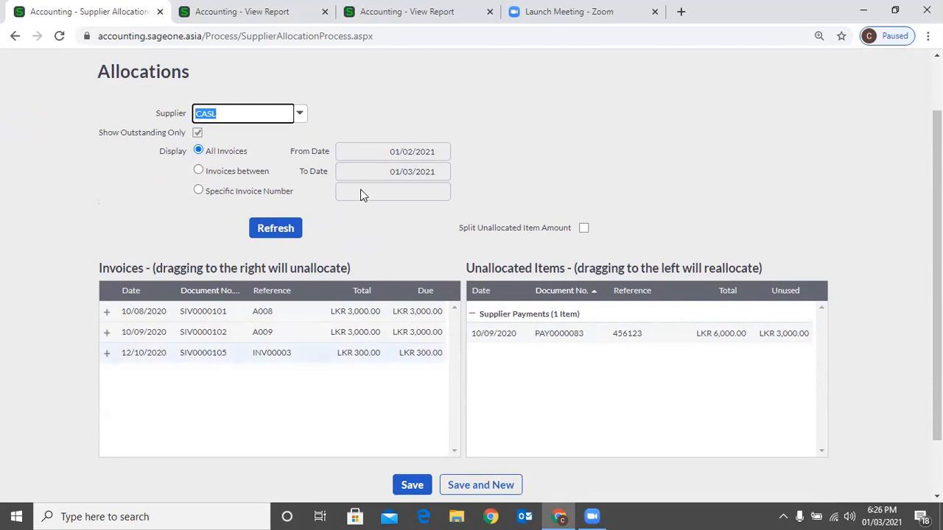
{"action": "scroll", "coordinate": [268, 28], "scroll_direction": "up", "scroll_amount": 1}
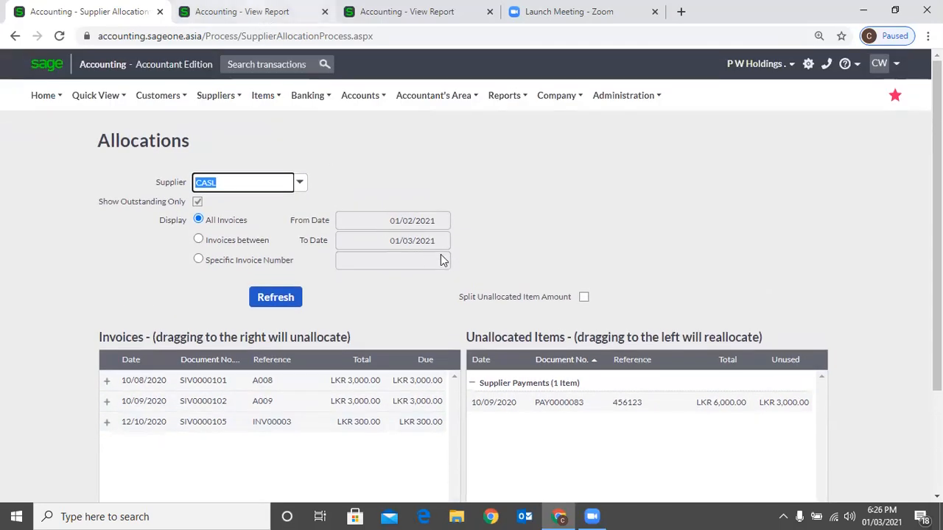
{"action": "left_click", "coordinate": [463, 237]}
{"action": "key", "text": "ctrl+Tab"}
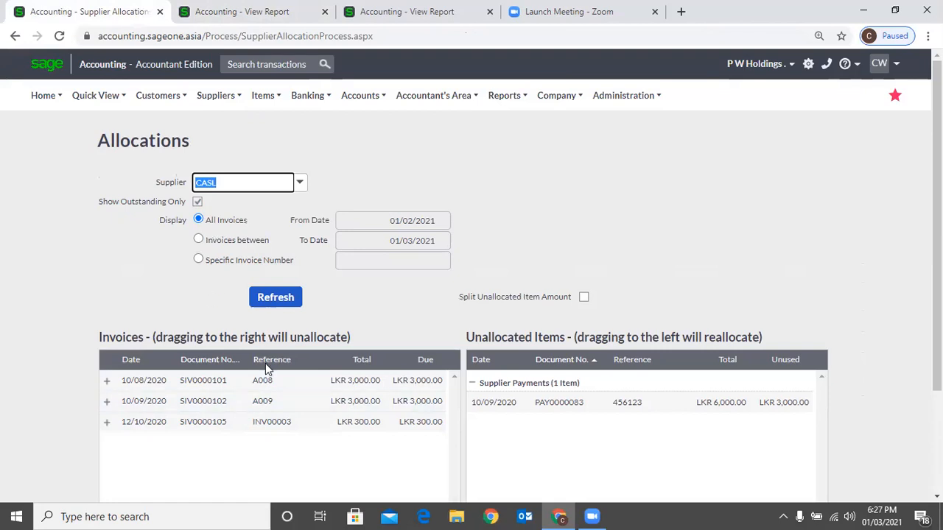
Switch the invoice display to Invoices between dates, and finally to Specific Invoice Number with the number left blank.
{"action": "left_click", "coordinate": [200, 243]}
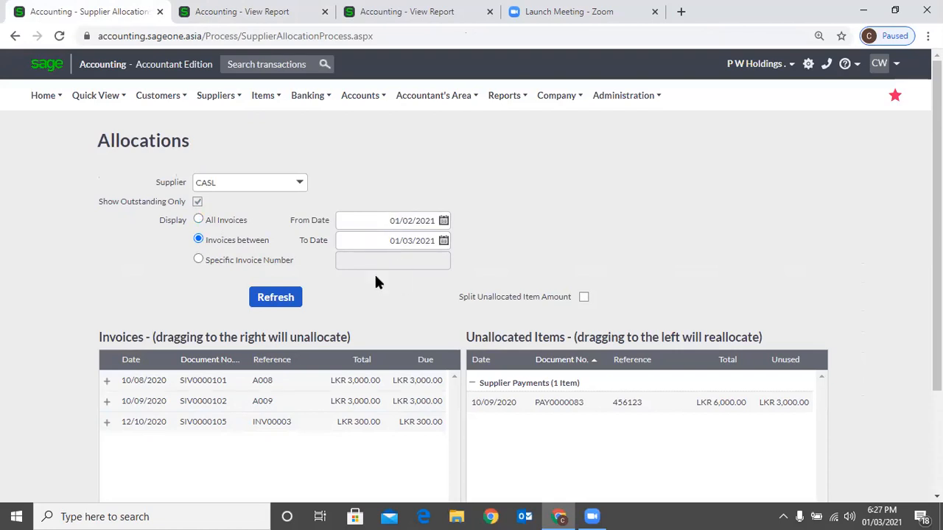
{"action": "left_click", "coordinate": [199, 260]}
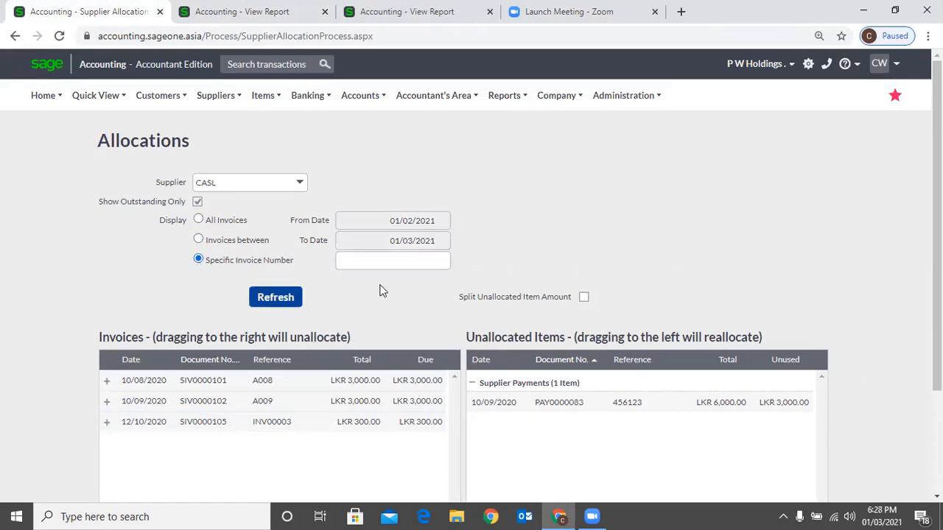
{"action": "left_click", "coordinate": [389, 262]}
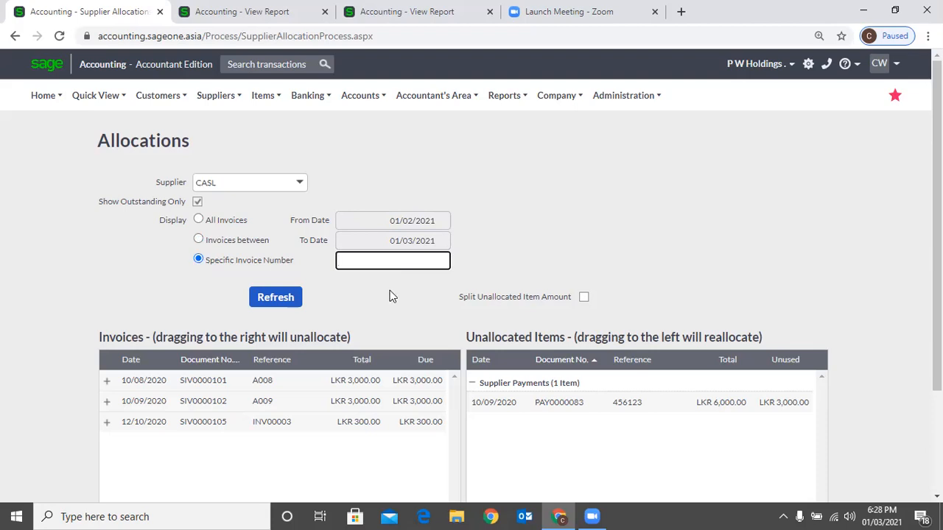
{"action": "left_click", "coordinate": [403, 305]}
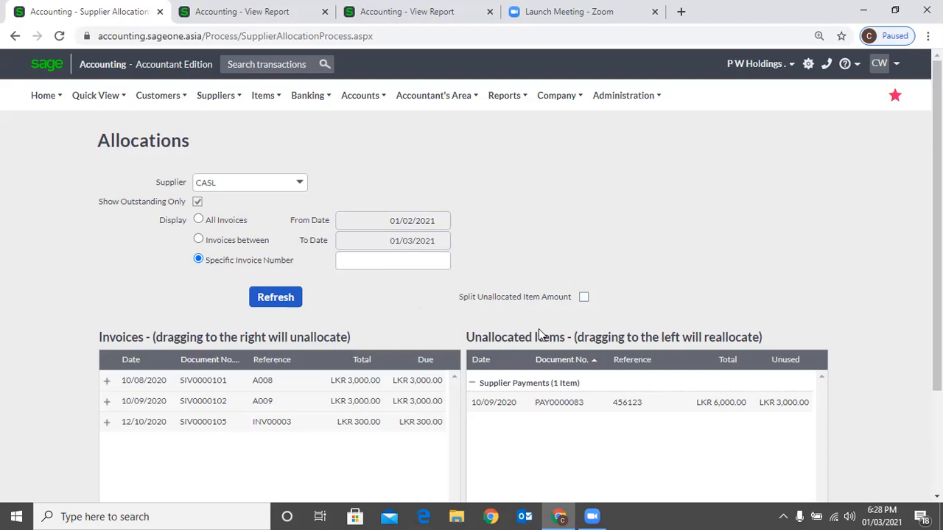
{"action": "scroll", "coordinate": [471, 312], "scroll_direction": "down", "scroll_amount": 1}
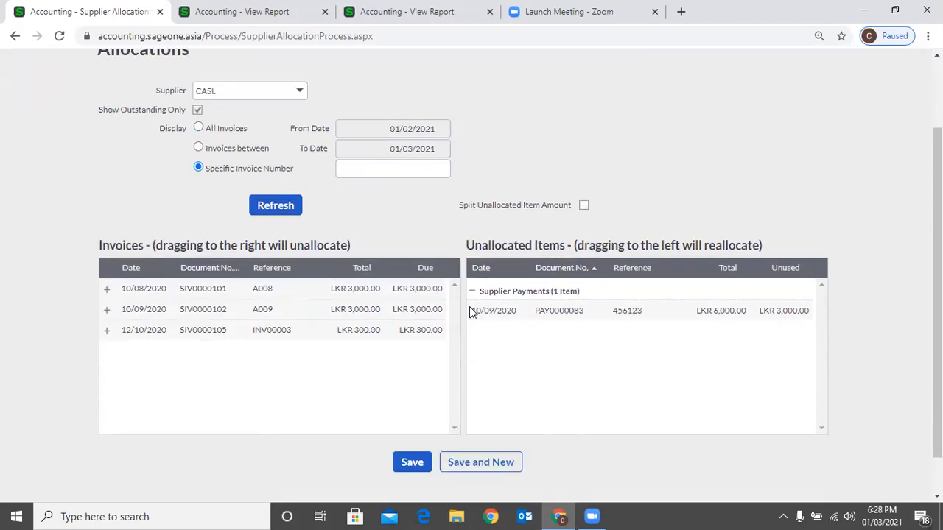
{"action": "scroll", "coordinate": [469, 307], "scroll_direction": "down", "scroll_amount": 1}
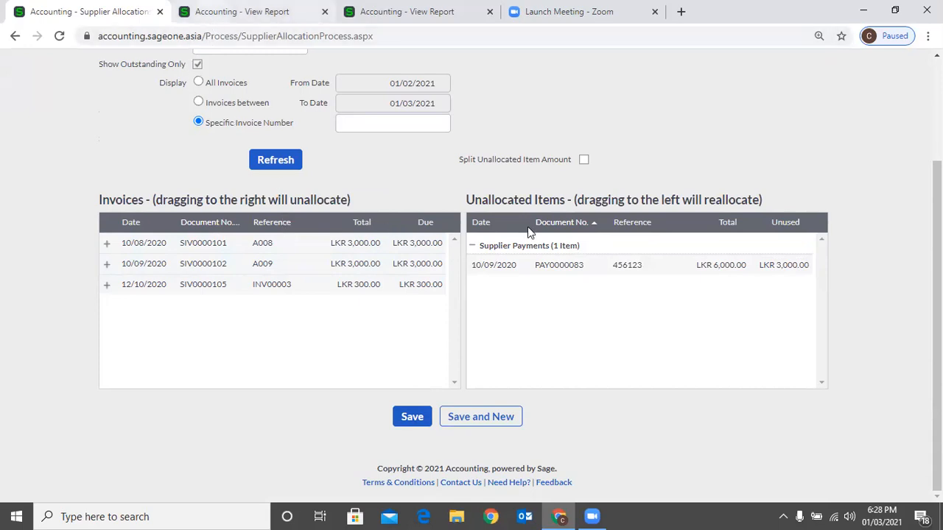
{"action": "key", "text": "ctrl+Tab"}
{"action": "key", "text": "ctrl+shift+Tab"}
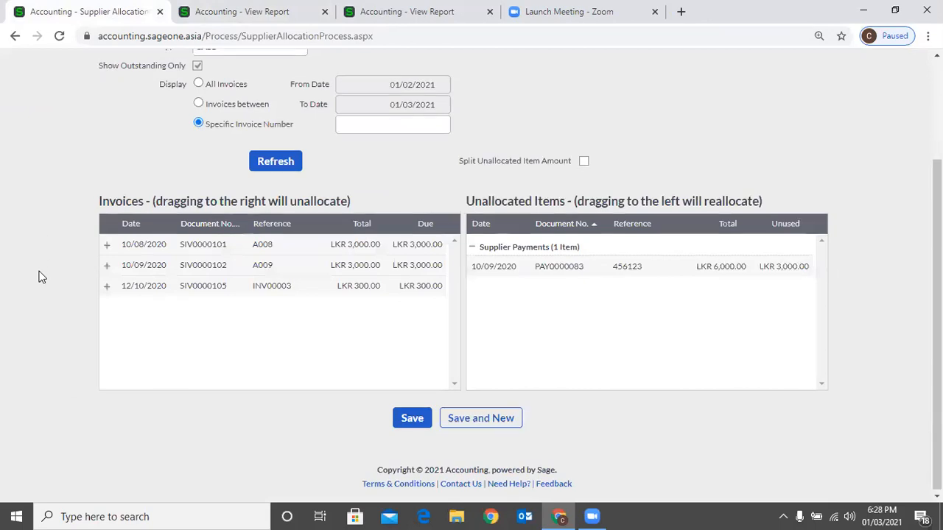
{"action": "scroll", "coordinate": [42, 277], "scroll_direction": "up", "scroll_amount": 2}
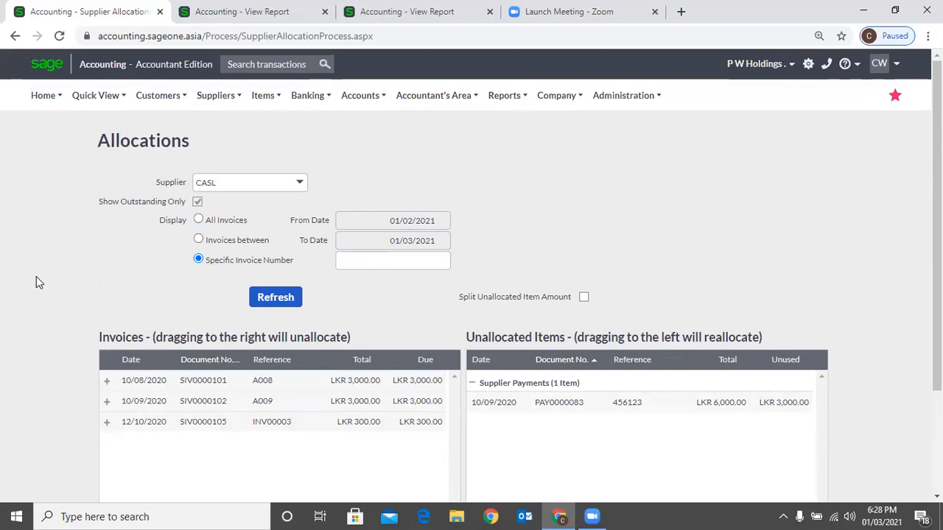
{"action": "left_click", "coordinate": [212, 98]}
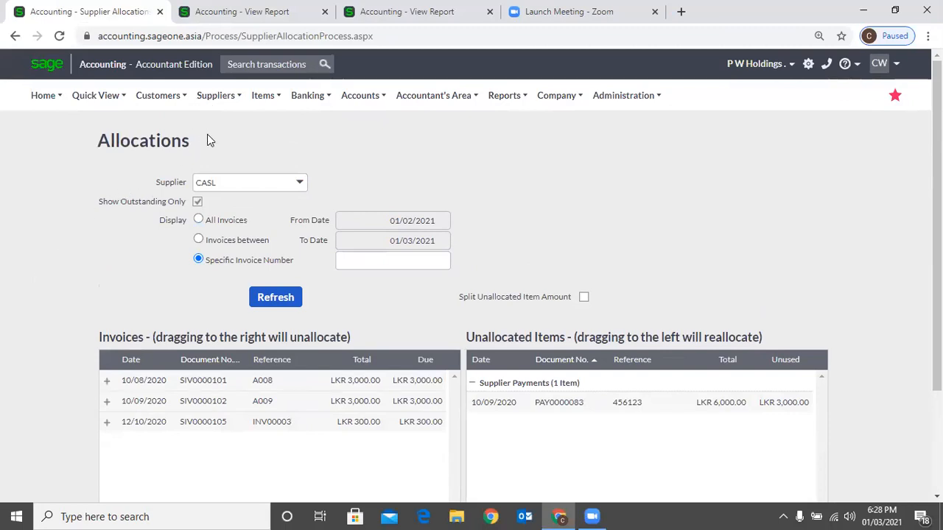
{"action": "mouse_move", "coordinate": [208, 159]}
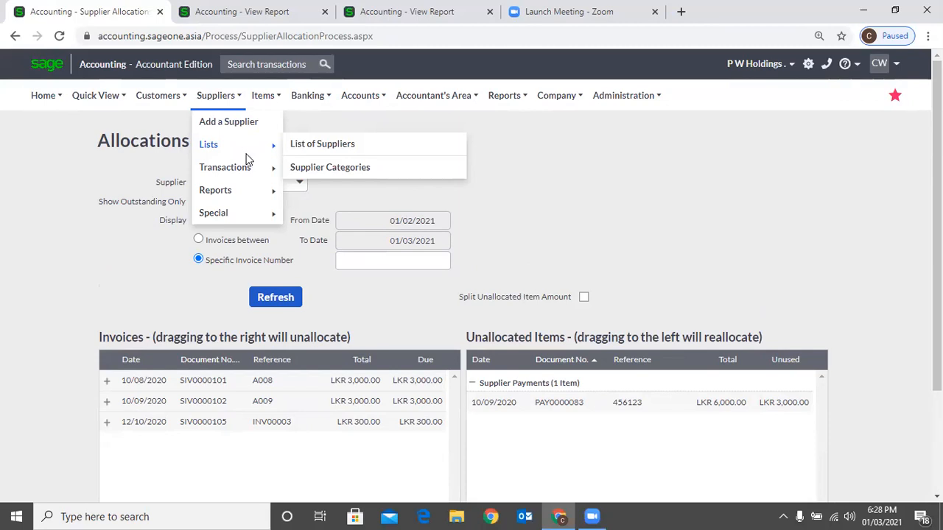
{"action": "mouse_move", "coordinate": [248, 173]}
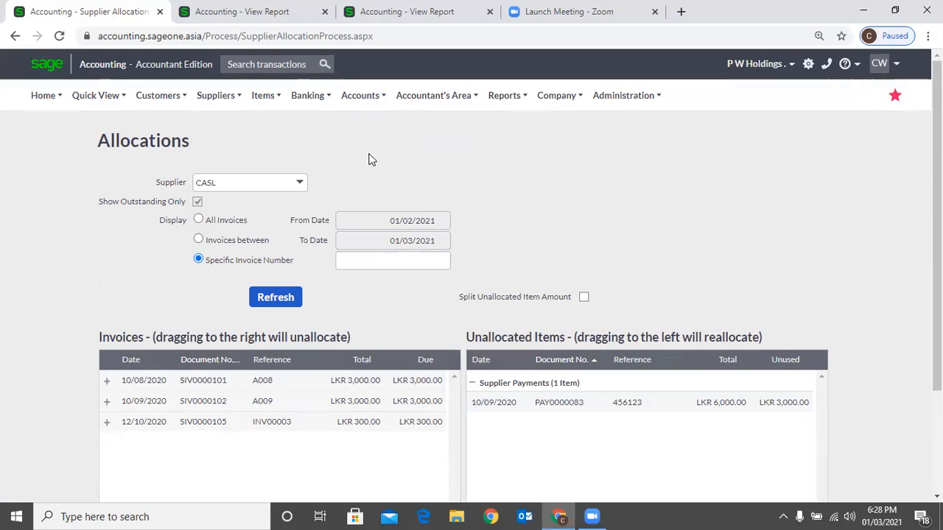
View CASL's earlier supplier balances days outstanding report and return to the supplier allocations.
{"action": "left_click", "coordinate": [214, 12]}
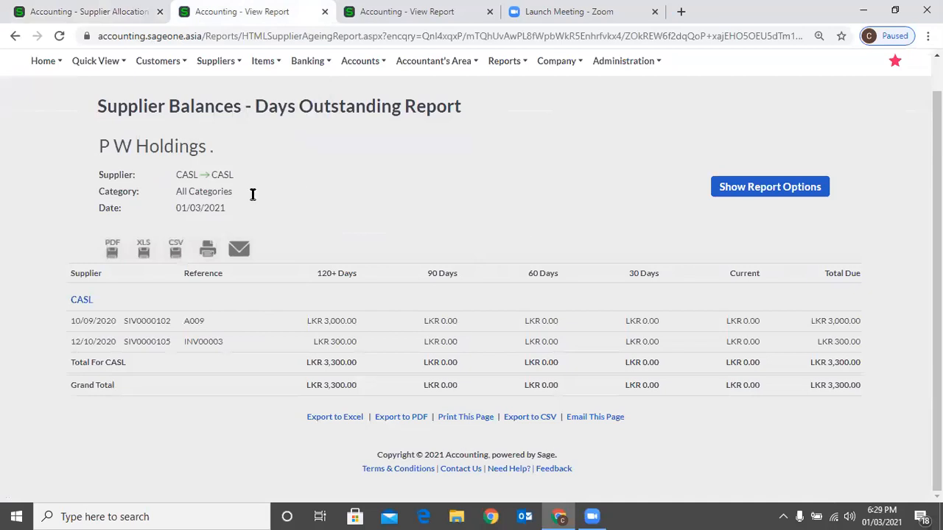
{"action": "left_click", "coordinate": [104, 12]}
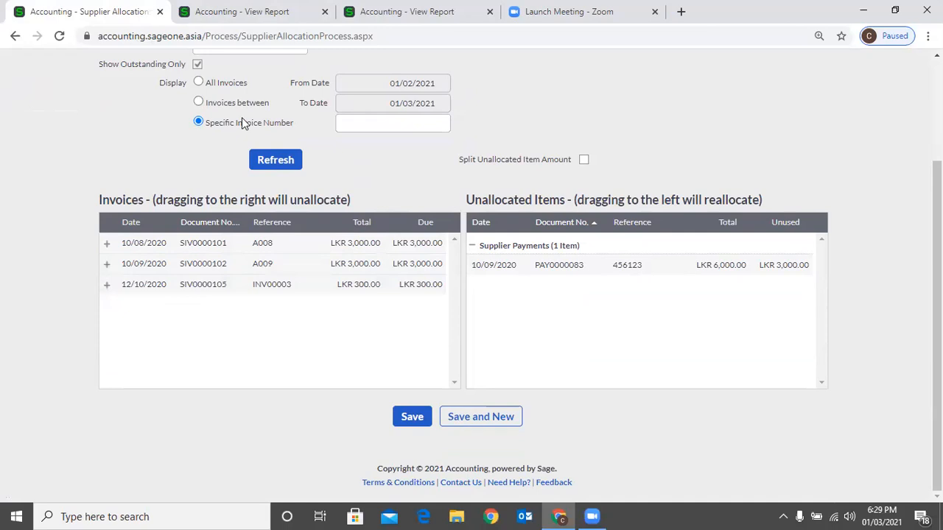
Cycle the invoice display through All Invoices, Invoices between and Specific Invoice Number.
{"action": "left_click", "coordinate": [198, 84]}
{"action": "left_click", "coordinate": [198, 103]}
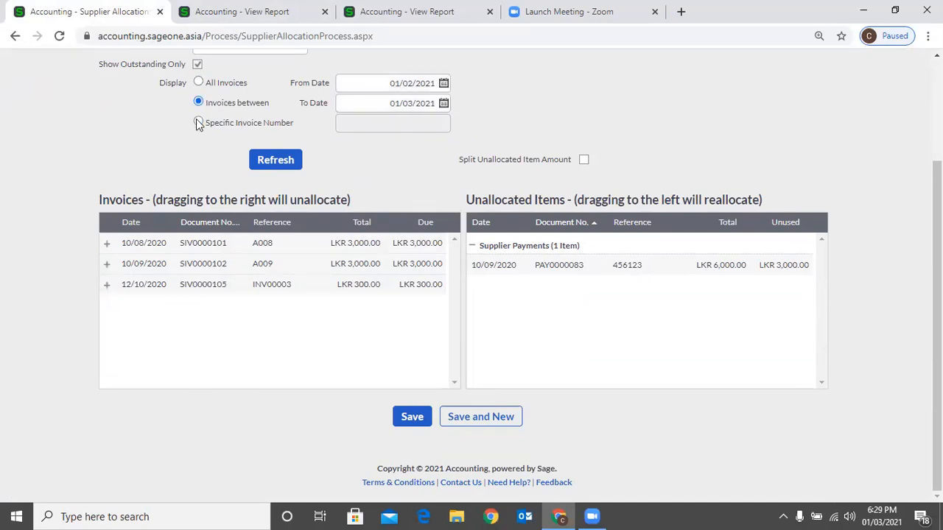
{"action": "left_click", "coordinate": [198, 122]}
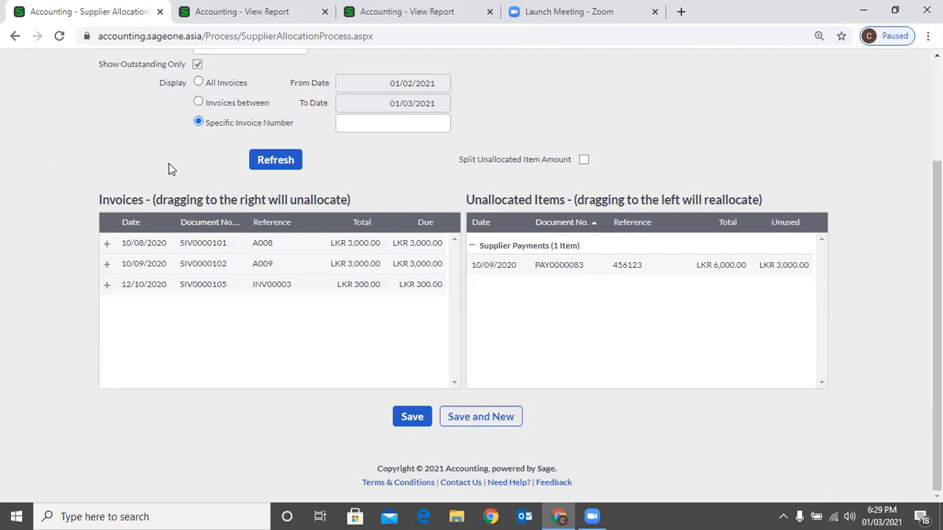
{"action": "scroll", "coordinate": [204, 169], "scroll_direction": "up", "scroll_amount": 2}
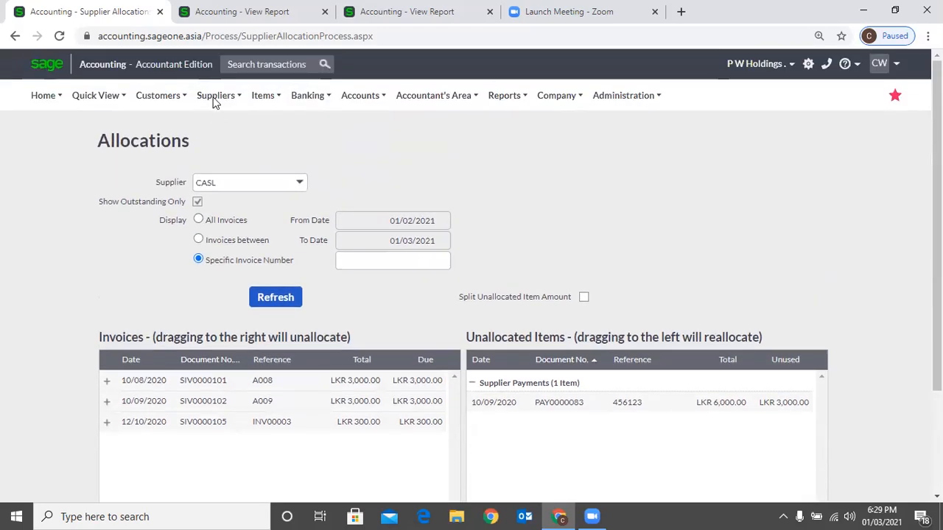
{"action": "mouse_move", "coordinate": [214, 103]}
{"action": "left_click", "coordinate": [2, 360]}
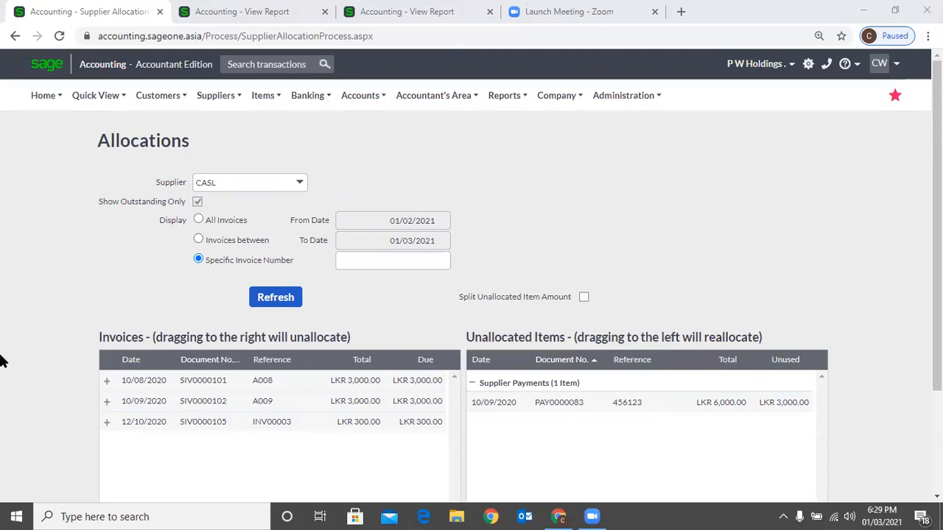
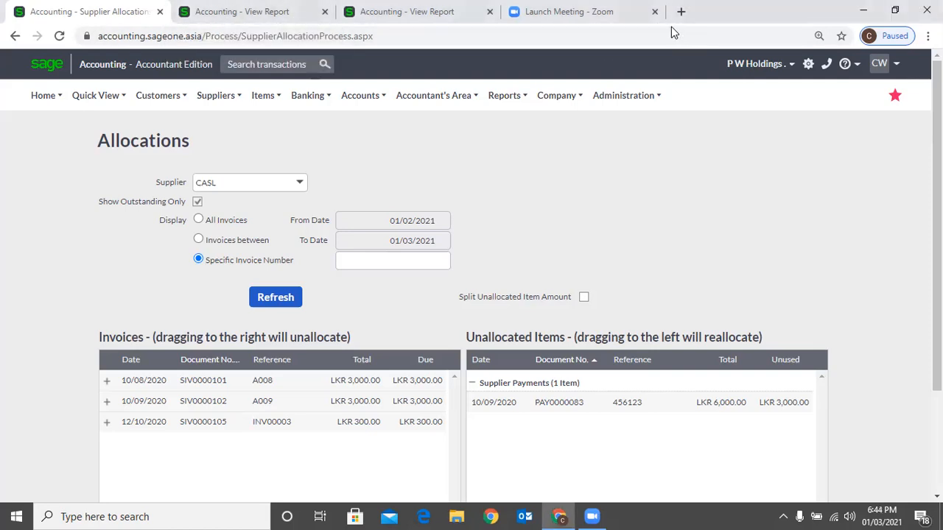
{"action": "left_click_drag", "start_coordinate": [675, 27], "coordinate": [837, 35]}
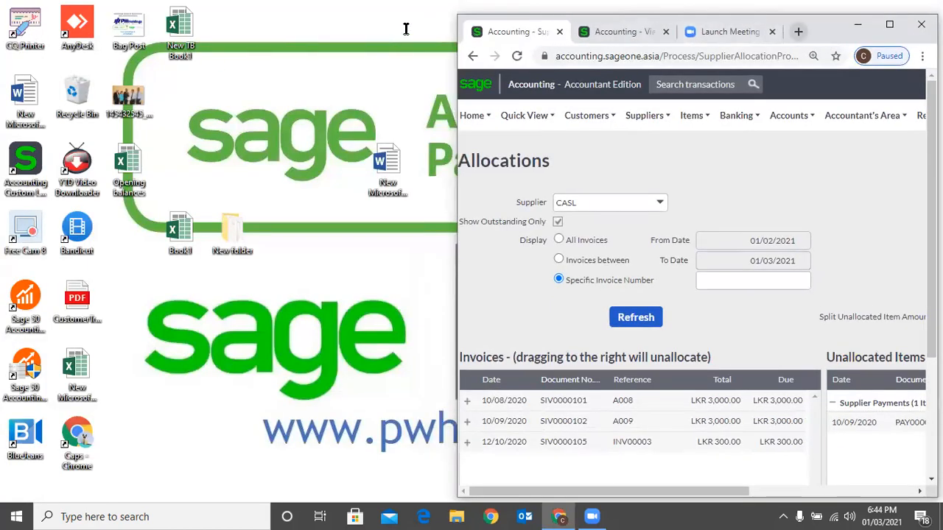
{"action": "key", "text": "super+Up"}
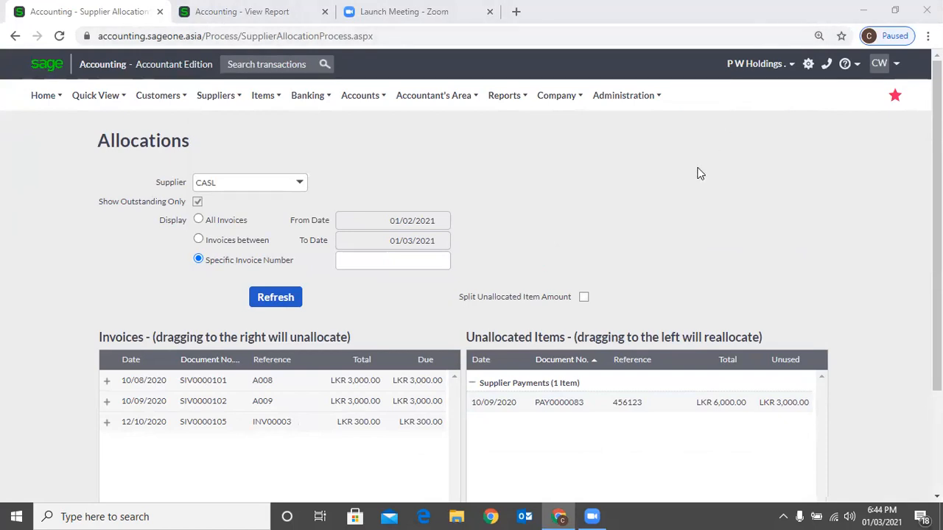
Open the Supplier Adjustments list from the supplier transactions and close the leftover report tab.
{"action": "mouse_move", "coordinate": [232, 103]}
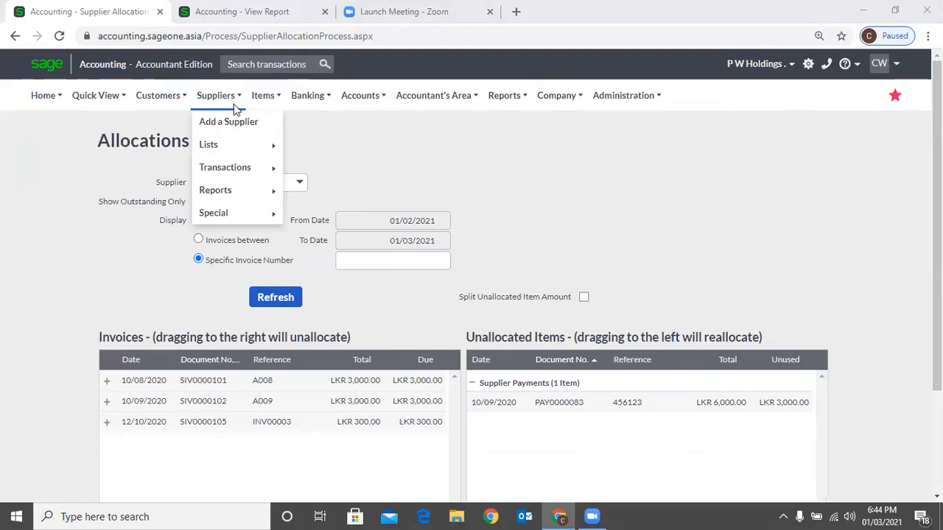
{"action": "mouse_move", "coordinate": [236, 179]}
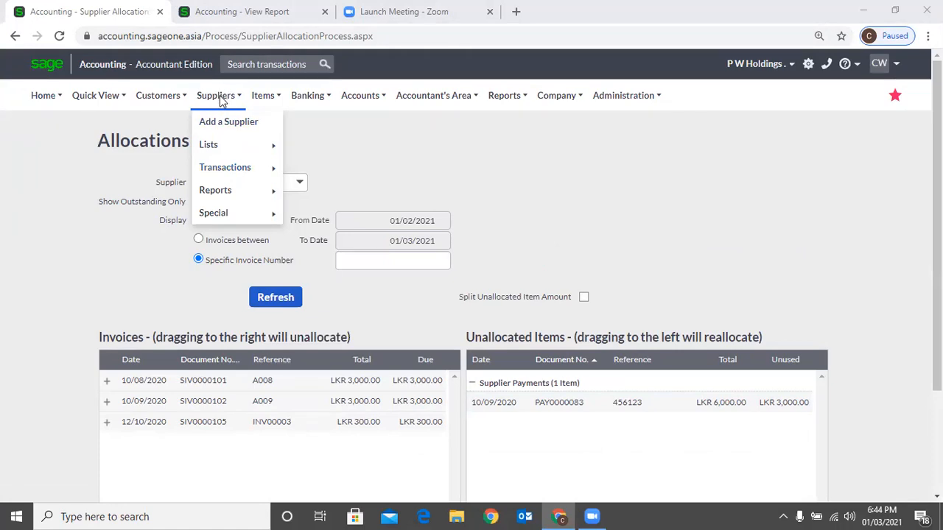
{"action": "mouse_move", "coordinate": [229, 164]}
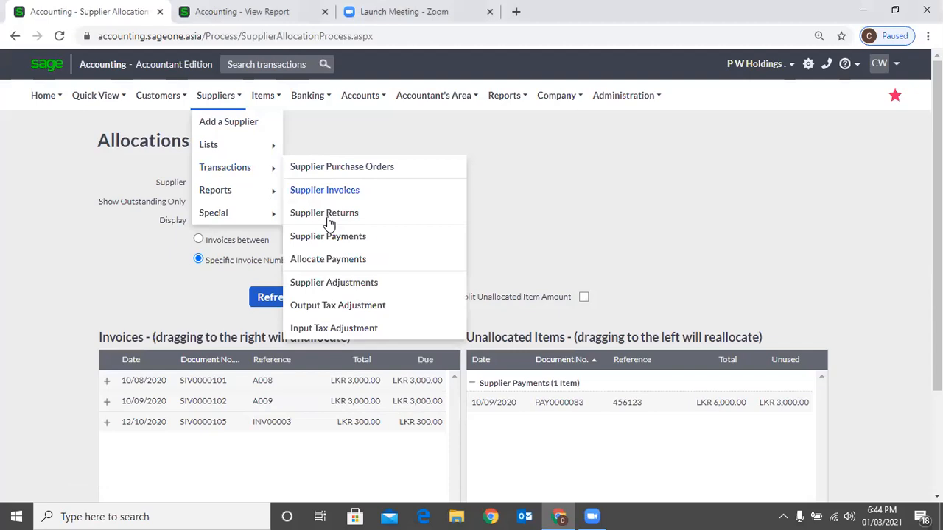
{"action": "left_click", "coordinate": [349, 283]}
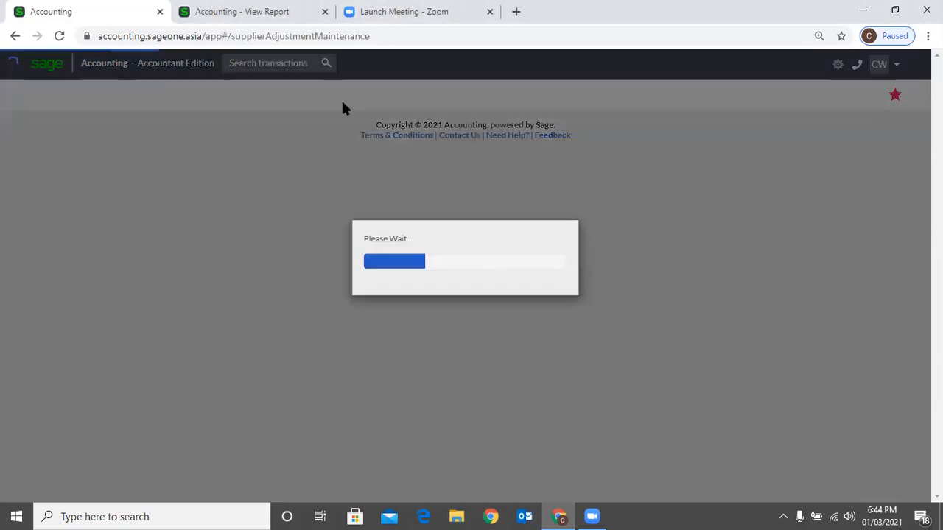
{"action": "left_click", "coordinate": [325, 11]}
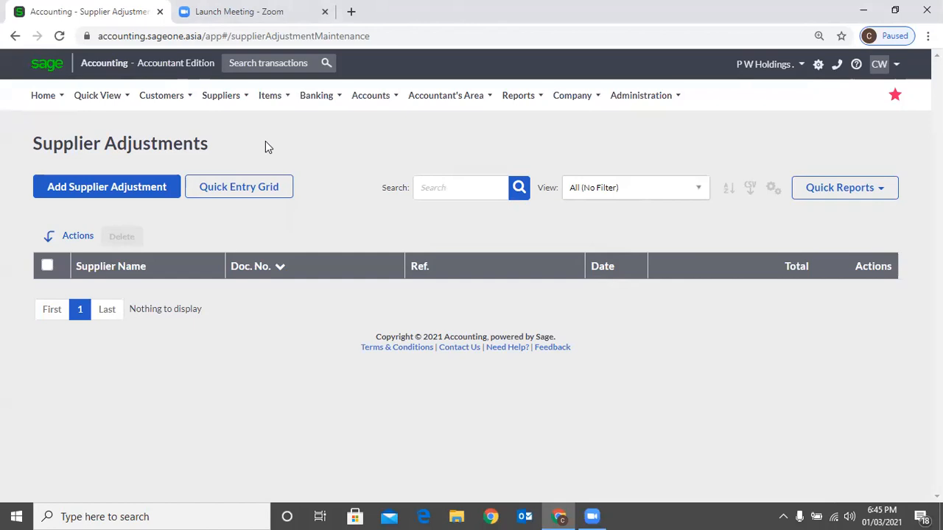
Start a new supplier adjustment and select Cash as the supplier.
{"action": "left_click", "coordinate": [118, 198]}
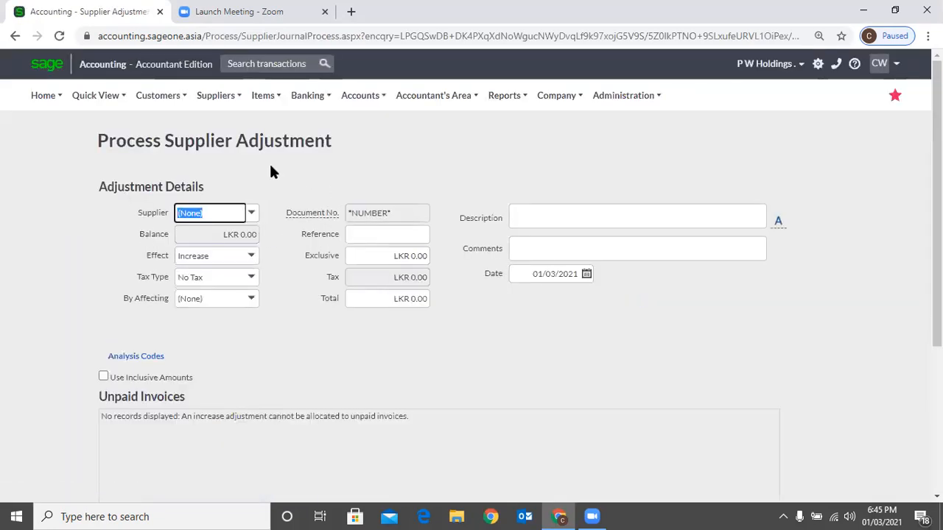
{"action": "left_click", "coordinate": [250, 213]}
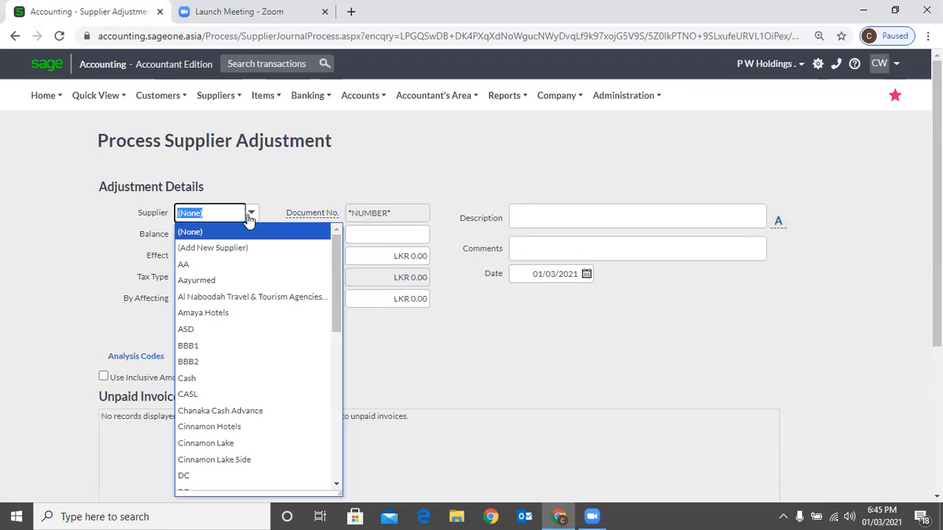
{"action": "type", "text": "ca"}
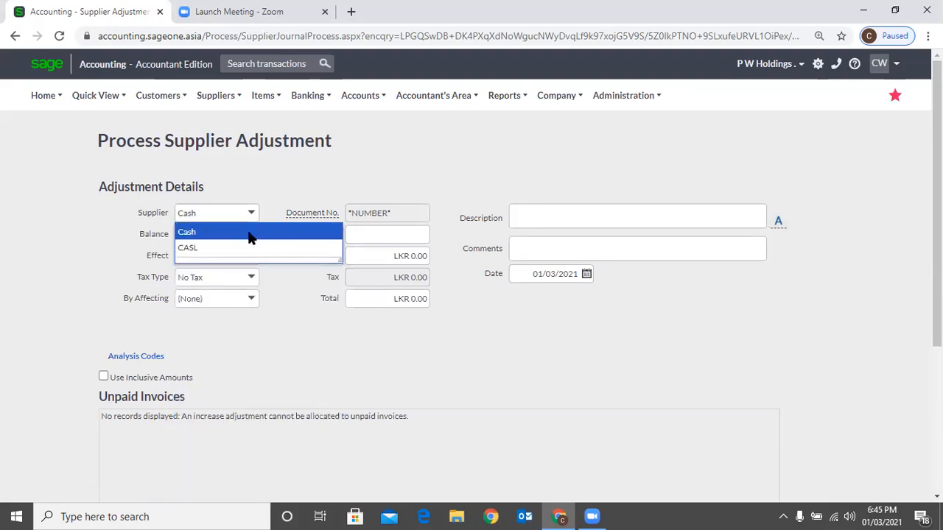
{"action": "left_click", "coordinate": [249, 233]}
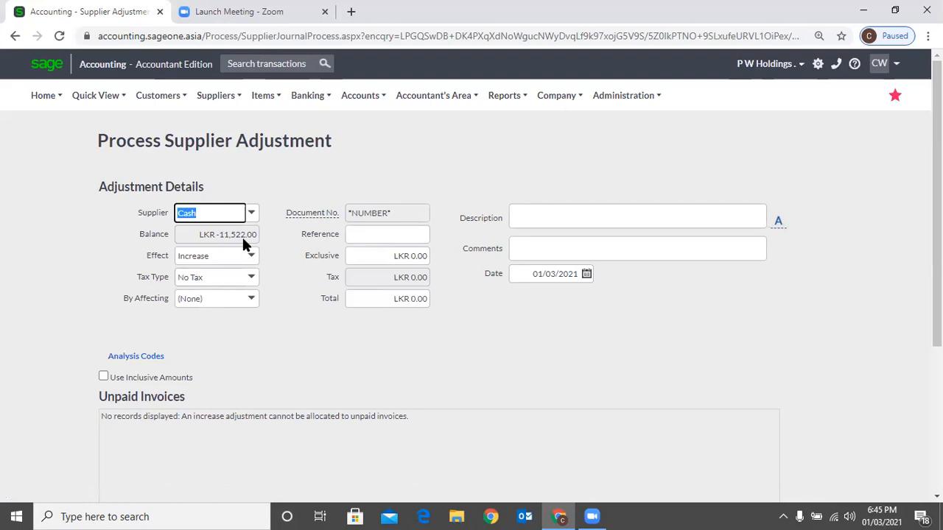
Set the effect of the Cash supplier adjustment to Decrease.
{"action": "scroll", "coordinate": [252, 244], "scroll_direction": "down", "scroll_amount": 2}
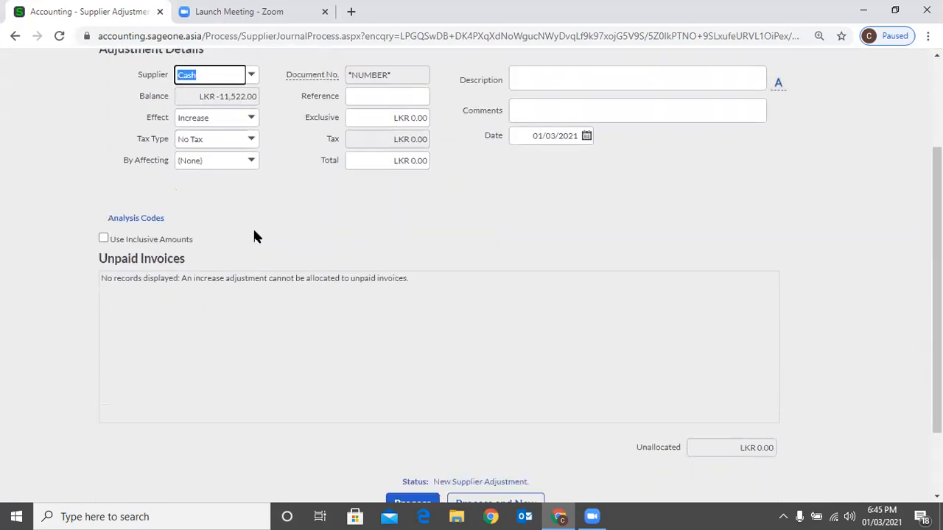
{"action": "scroll", "coordinate": [255, 236], "scroll_direction": "up", "scroll_amount": 1}
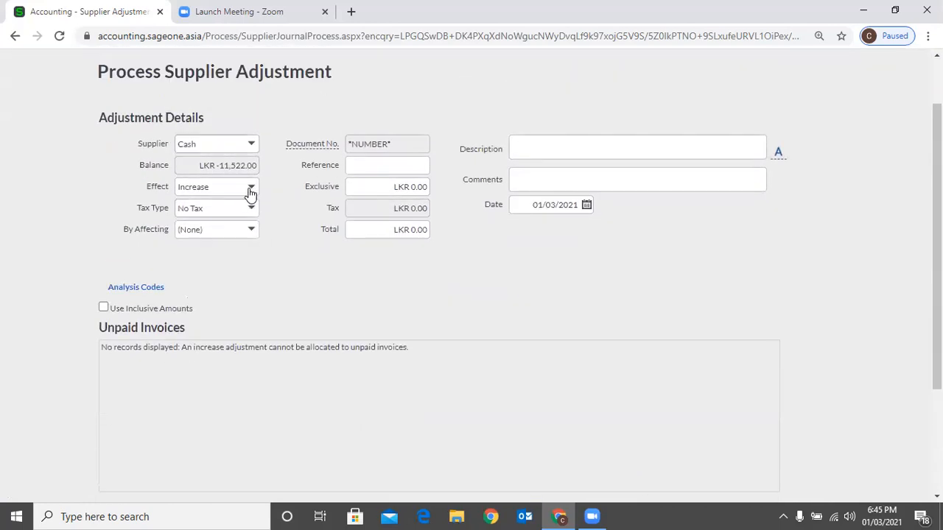
{"action": "left_click", "coordinate": [251, 192]}
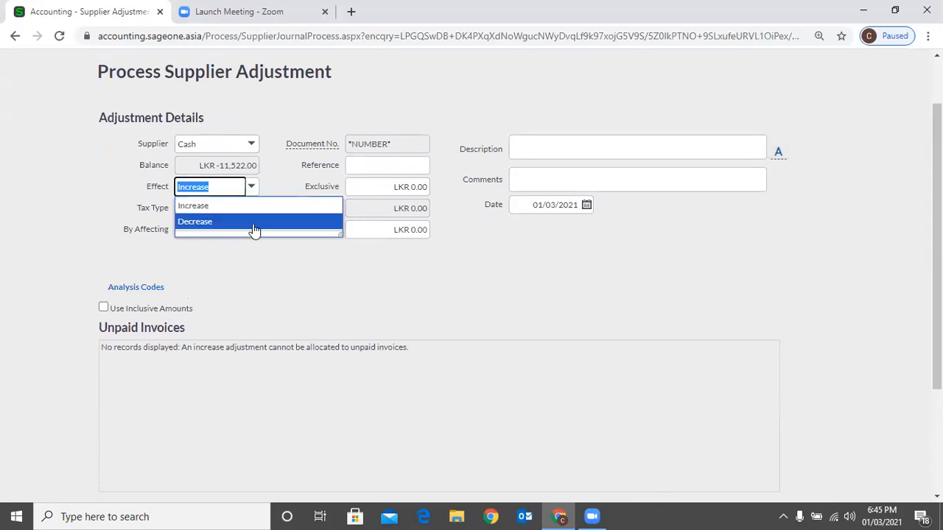
{"action": "left_click", "coordinate": [275, 165]}
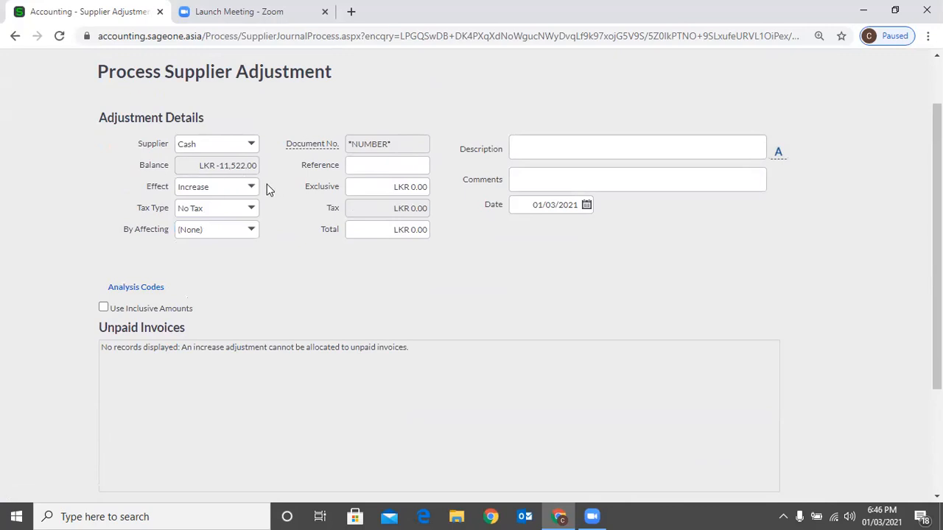
{"action": "left_click", "coordinate": [253, 187]}
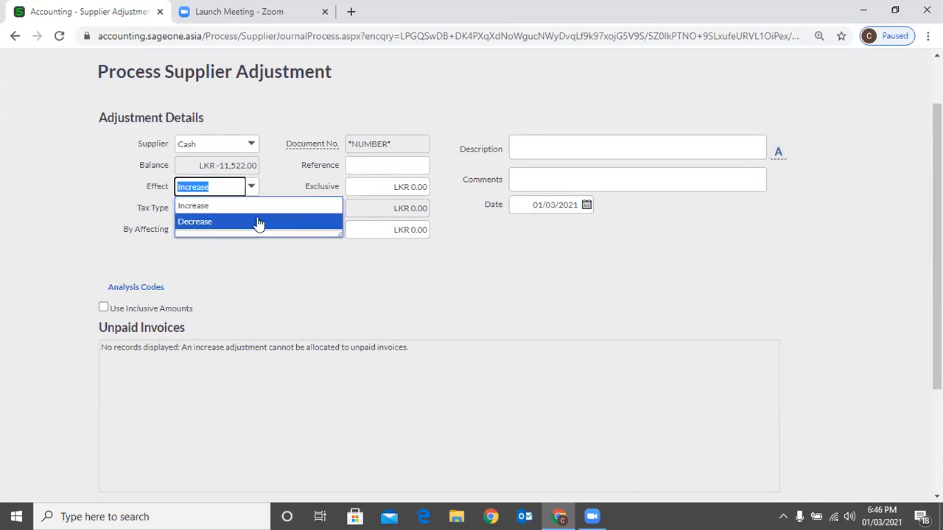
{"action": "left_click", "coordinate": [258, 223]}
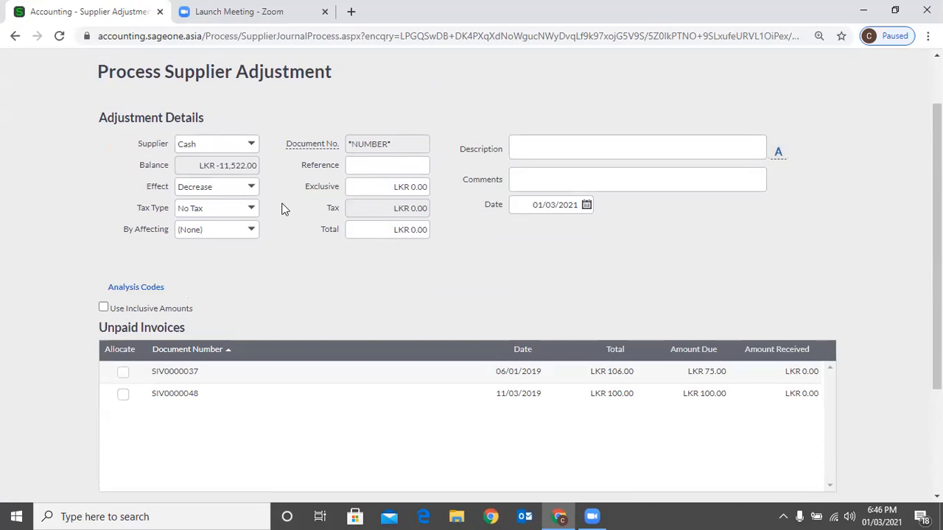
Switch the adjustment's effect to Increase to compare the unpaid invoices area, and return it to Decrease.
{"action": "left_click", "coordinate": [251, 187]}
{"action": "left_click", "coordinate": [258, 207]}
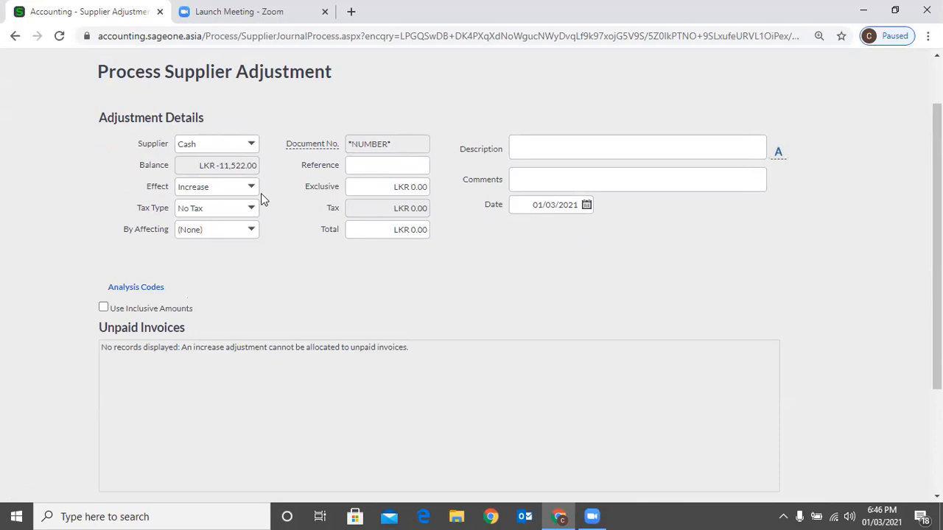
{"action": "left_click", "coordinate": [251, 187]}
{"action": "left_click", "coordinate": [253, 222]}
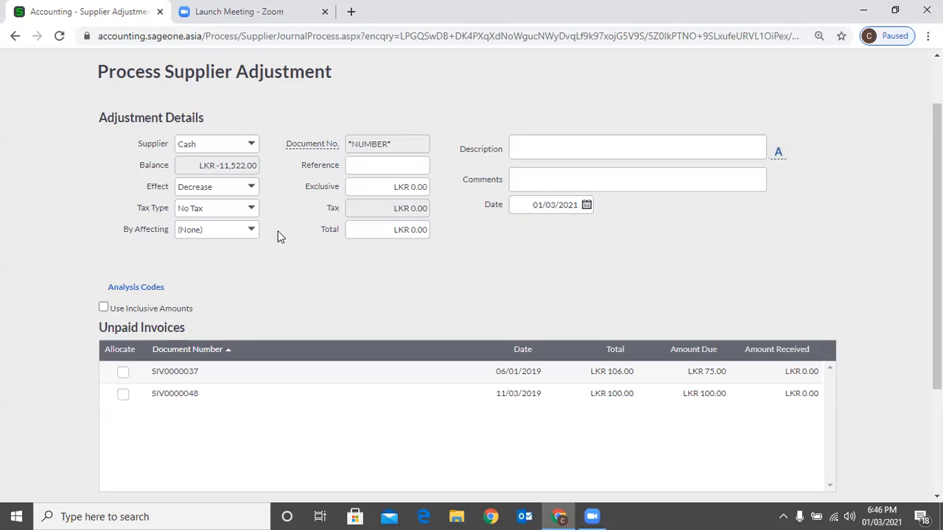
Try the VAT 8% tax type on the adjustment and return it to No Tax.
{"action": "left_click", "coordinate": [249, 210]}
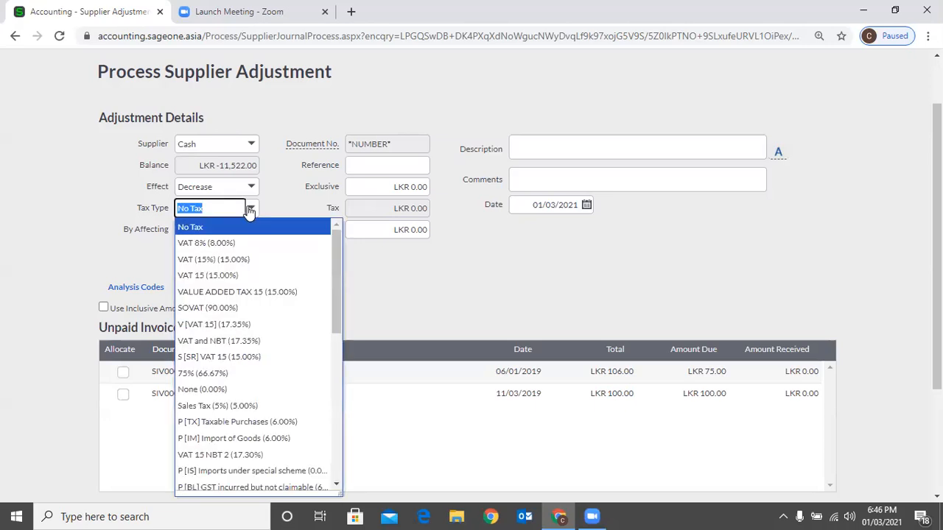
{"action": "left_click", "coordinate": [263, 246]}
{"action": "left_click", "coordinate": [249, 210]}
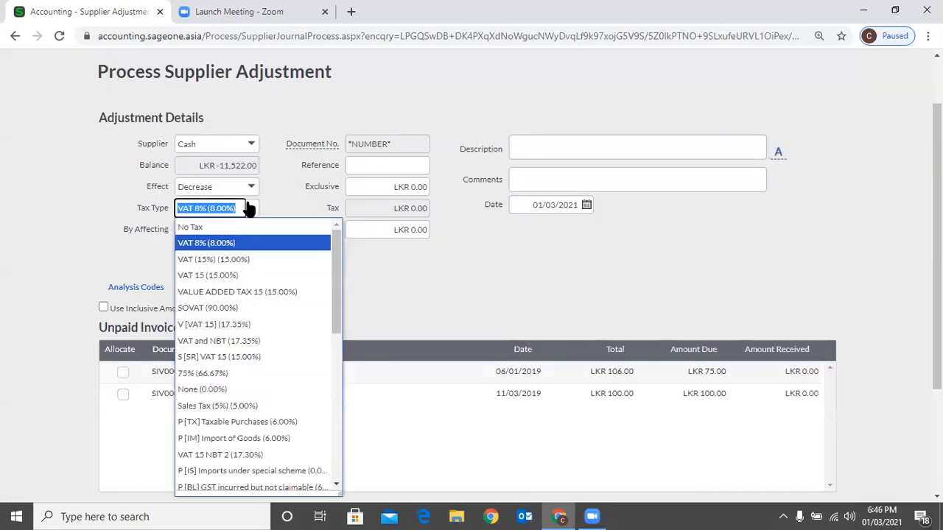
{"action": "left_click", "coordinate": [239, 228]}
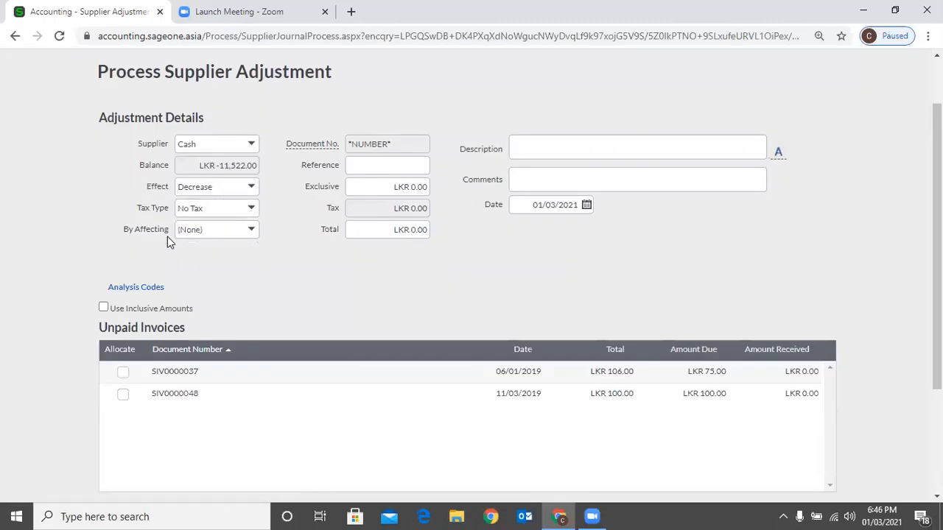
Set the account affected by the adjustment to Advertising under Expenses.
{"action": "left_click", "coordinate": [254, 234]}
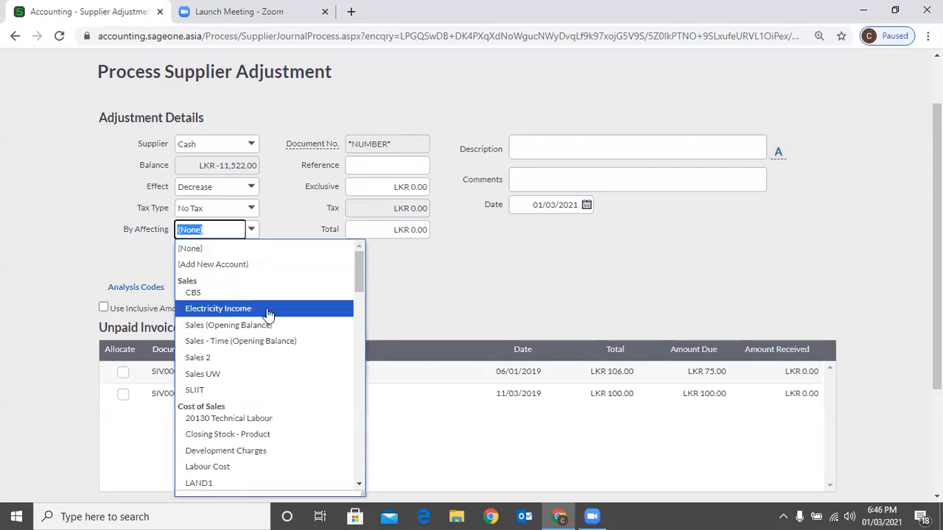
{"action": "scroll", "coordinate": [268, 315], "scroll_direction": "down", "scroll_amount": 2}
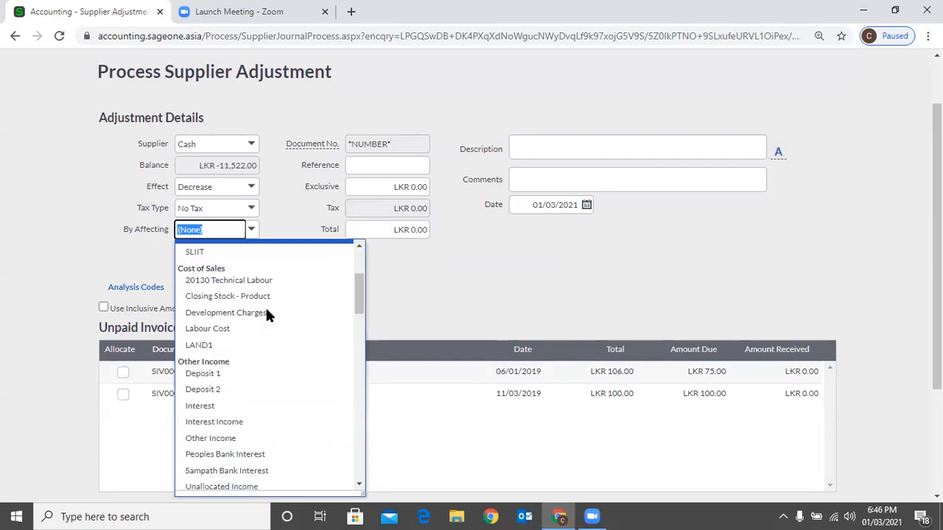
{"action": "scroll", "coordinate": [268, 315], "scroll_direction": "down", "scroll_amount": 4}
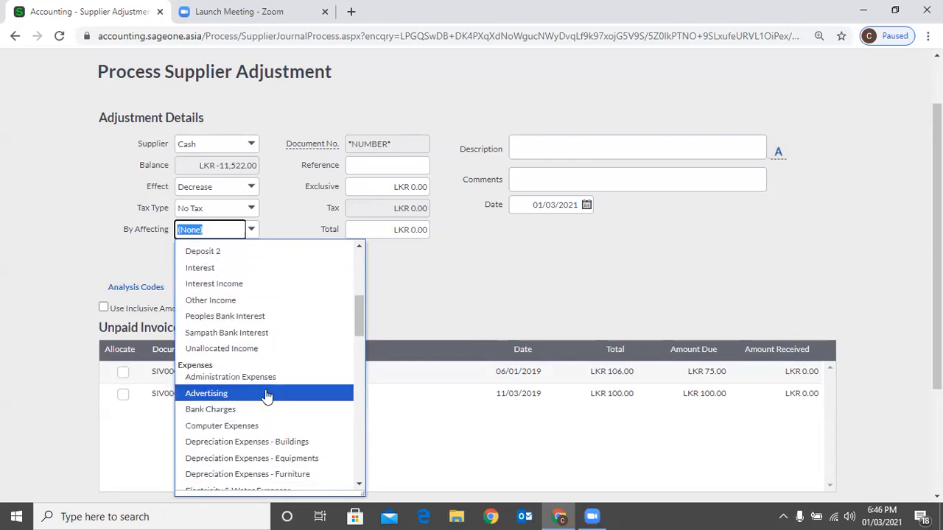
{"action": "left_click", "coordinate": [266, 395]}
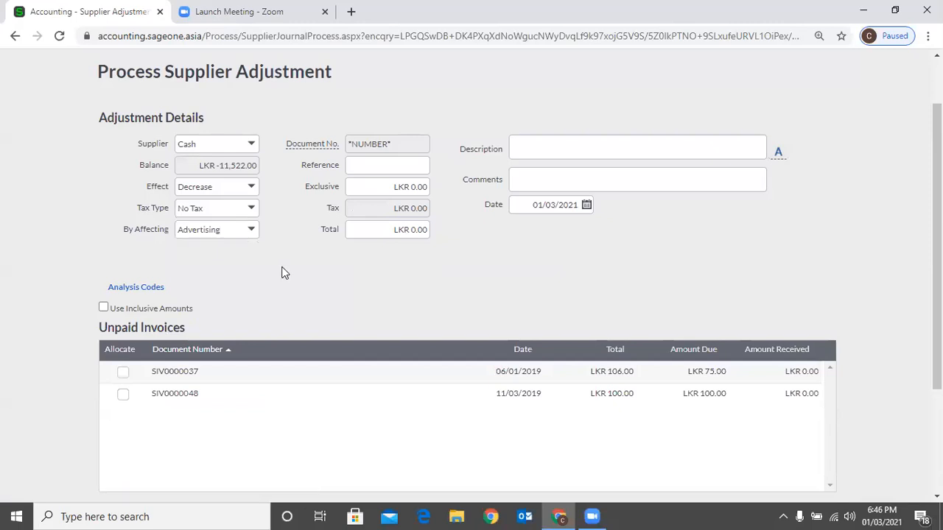
Enter JE001 as the adjustment's reference and 5000 as its exclusive amount.
{"action": "left_click", "coordinate": [377, 166]}
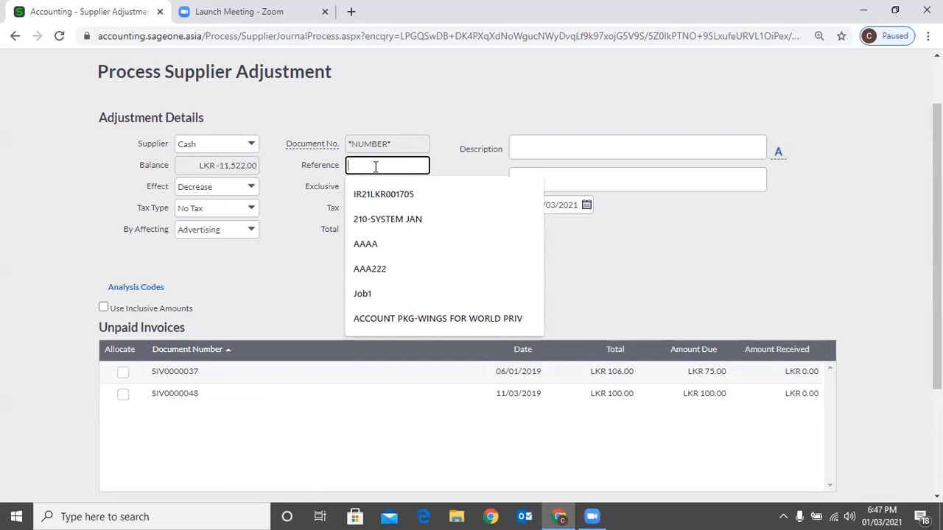
{"action": "type", "text": "JE001"}
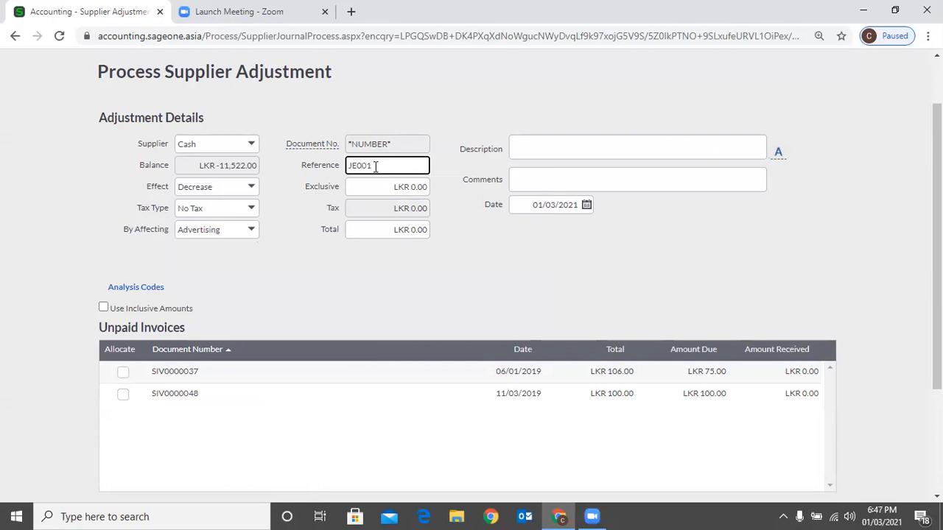
{"action": "key", "text": "Tab"}
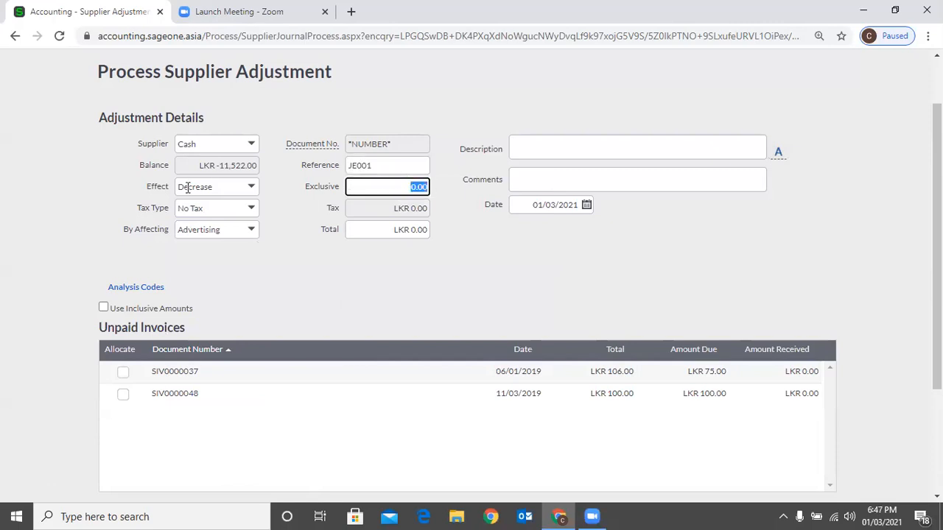
{"action": "type", "text": "5000"}
{"action": "key", "text": "Tab"}
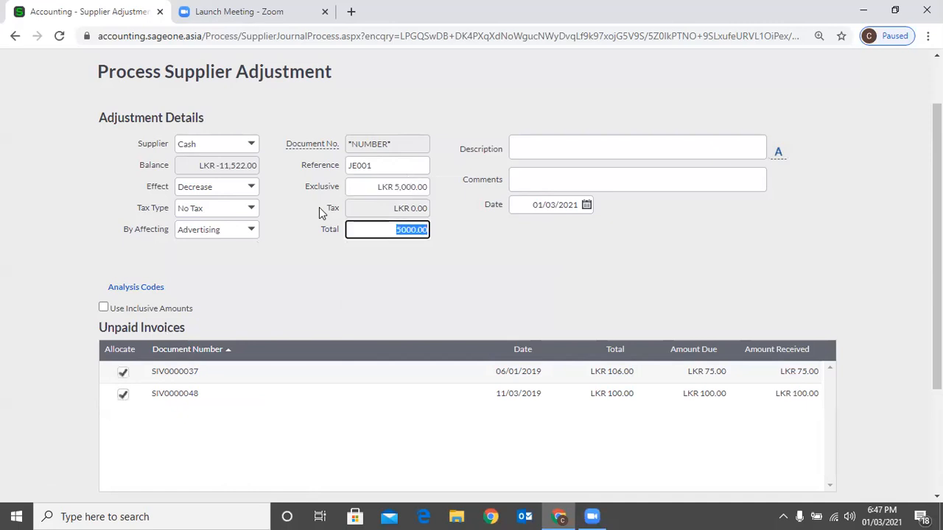
Change the adjustment's tax type to VAT 8% (8.00%).
{"action": "left_click", "coordinate": [369, 185]}
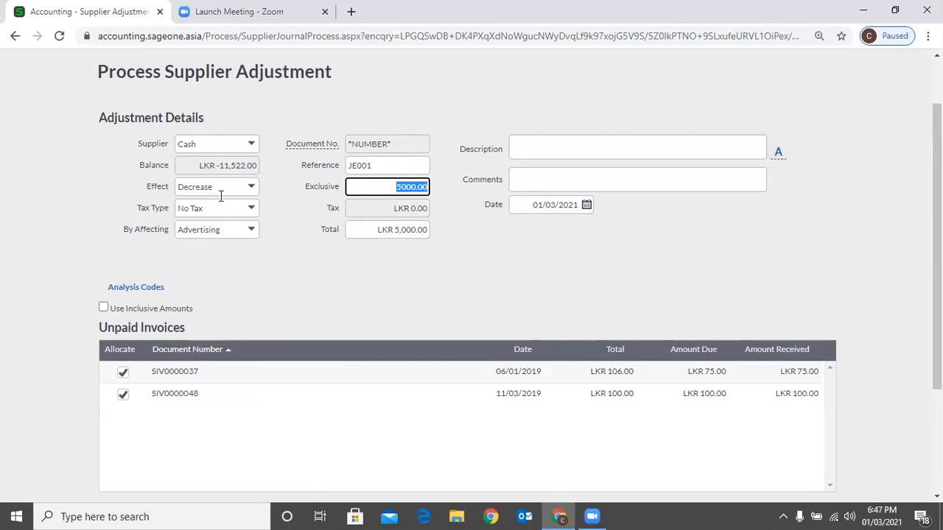
{"action": "left_click", "coordinate": [249, 209]}
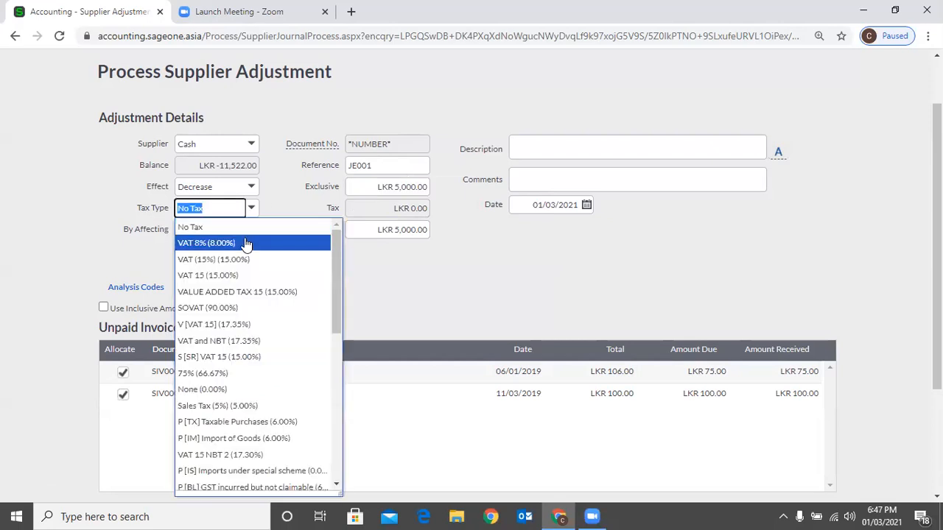
{"action": "left_click", "coordinate": [221, 243]}
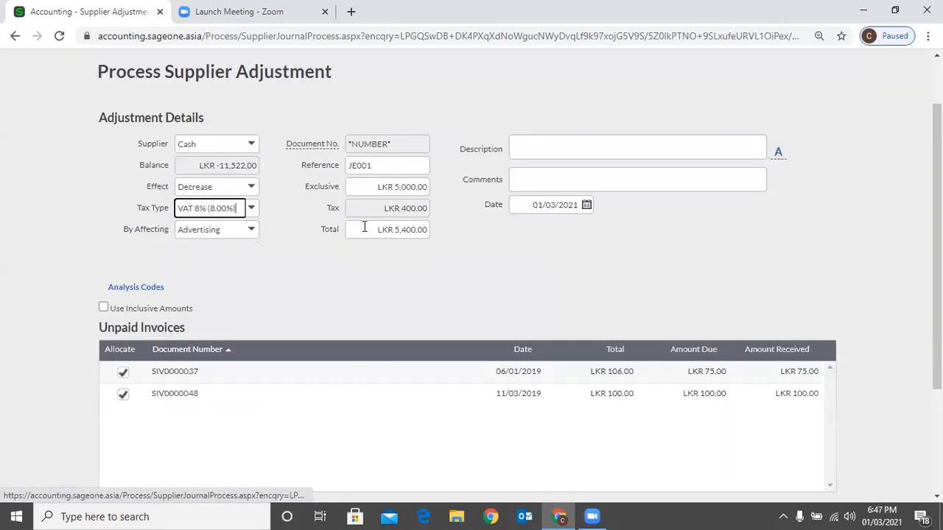
{"action": "left_click", "coordinate": [403, 216]}
Enter "Audit Entry" as the adjustment's description and move on to the comments.
{"action": "left_click", "coordinate": [543, 142]}
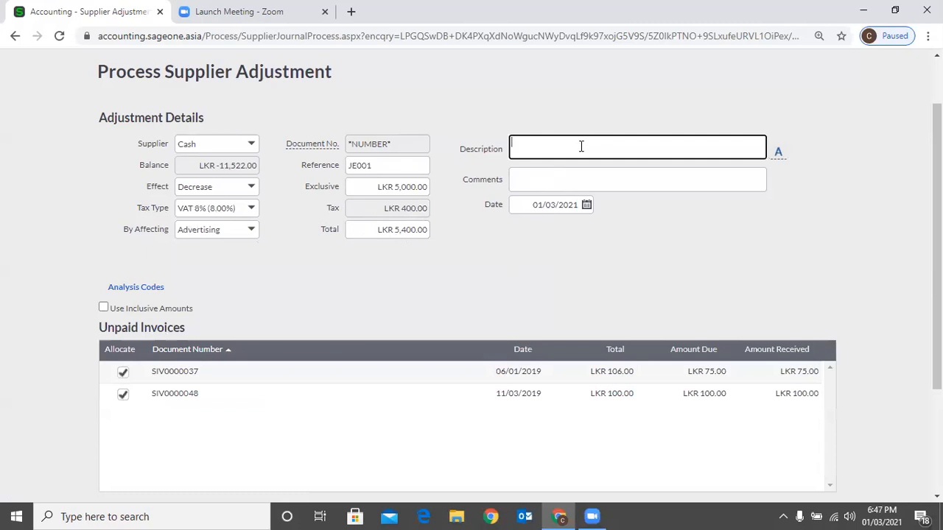
{"action": "type", "text": "Audit Entry"}
{"action": "left_click", "coordinate": [618, 171]}
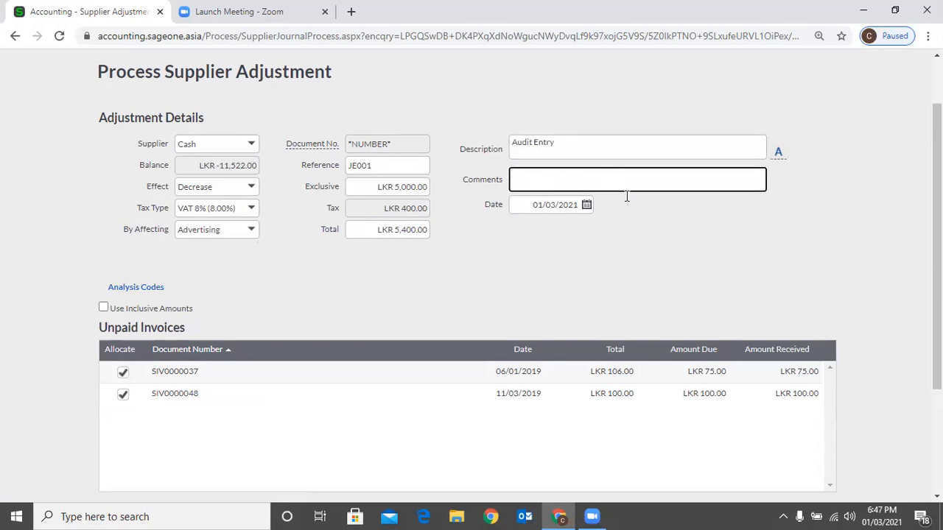
Leave the comments empty and set the adjustment's date to 31/03/2020.
{"action": "left_click", "coordinate": [656, 225]}
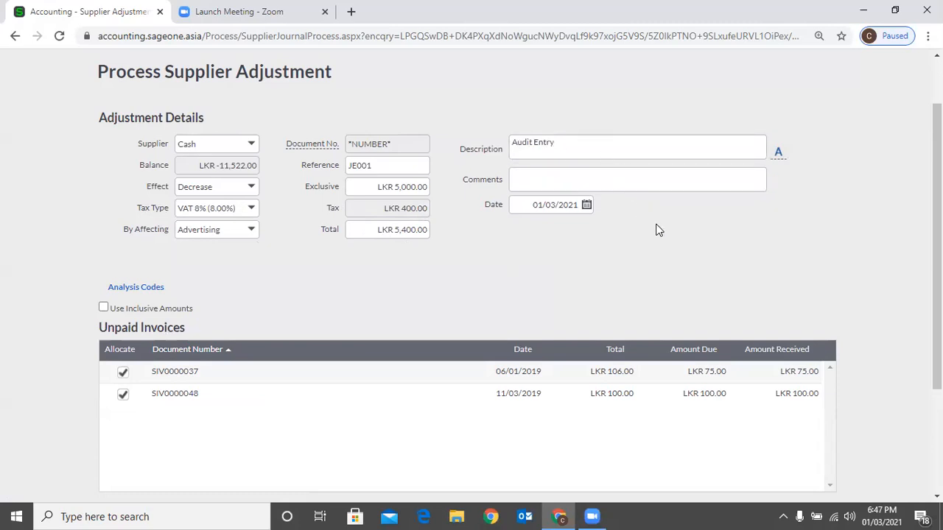
{"action": "left_click", "coordinate": [587, 206]}
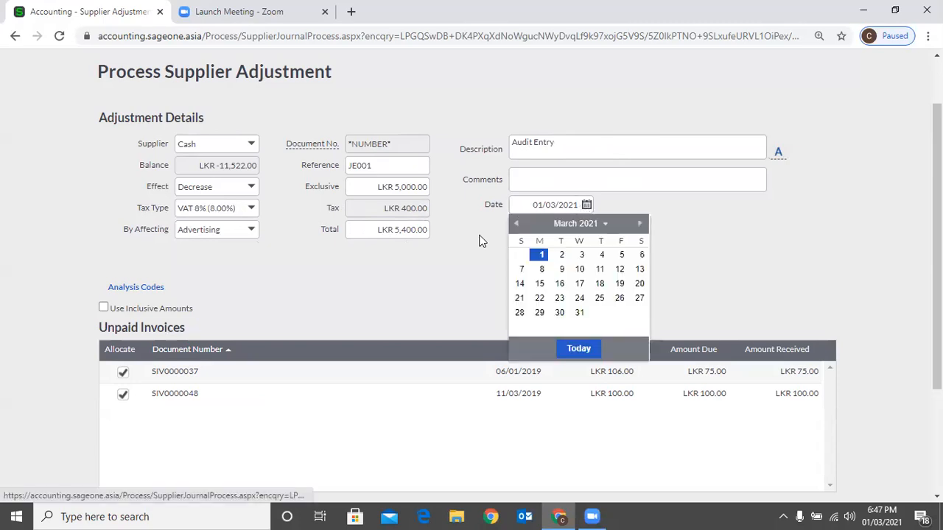
{"action": "left_click", "coordinate": [582, 225]}
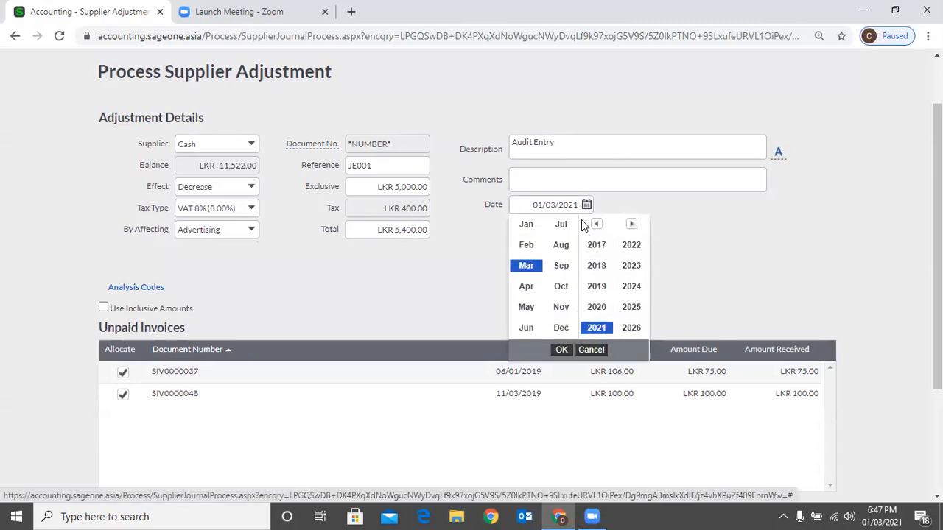
{"action": "left_click", "coordinate": [587, 309]}
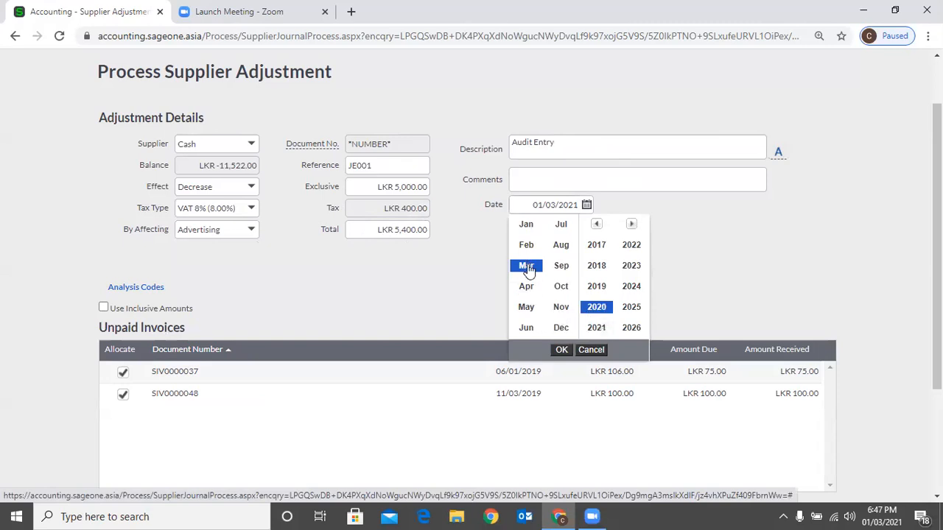
{"action": "left_click", "coordinate": [557, 349]}
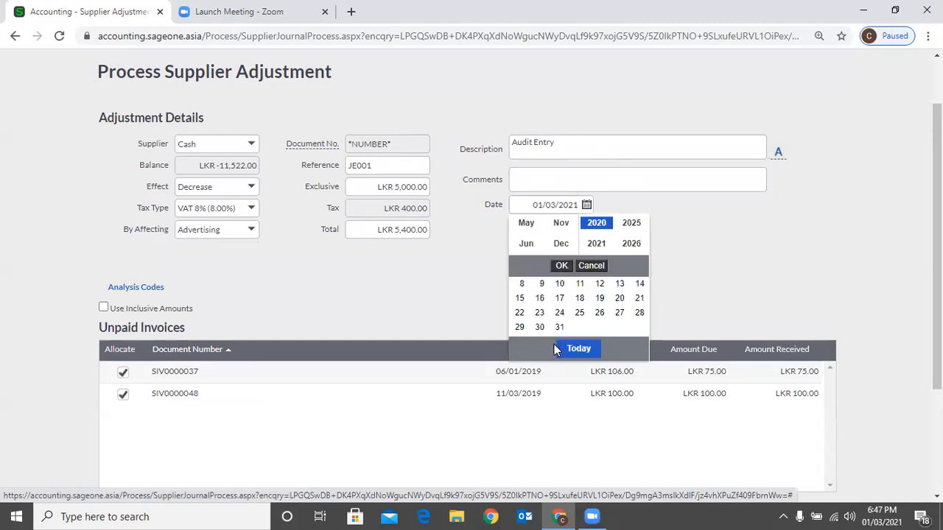
{"action": "left_click", "coordinate": [559, 328]}
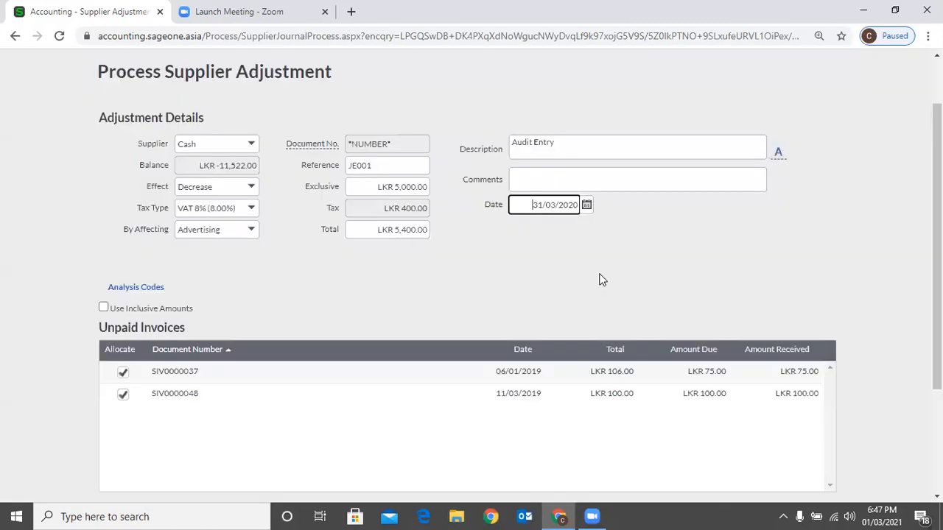
{"action": "left_click", "coordinate": [579, 281]}
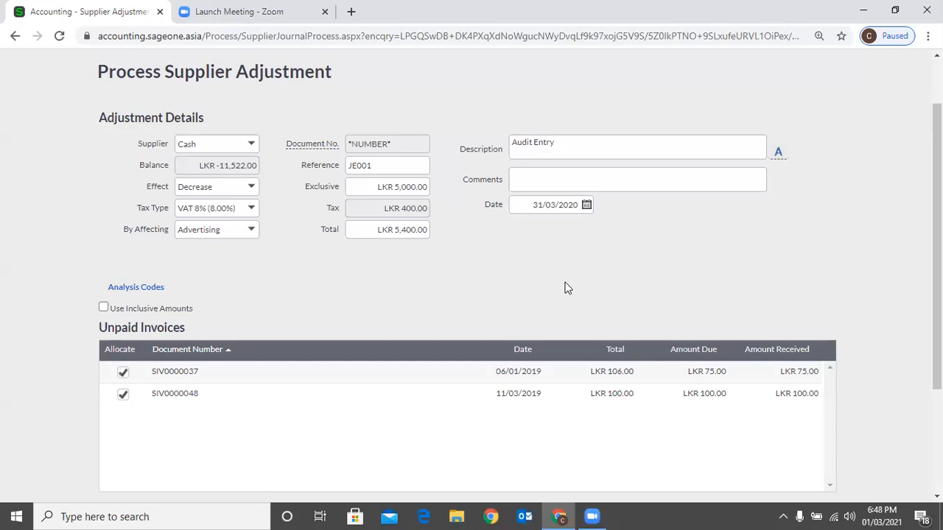
Expand the adjustment's analysis codes and assign the Marketing department.
{"action": "left_click", "coordinate": [147, 290]}
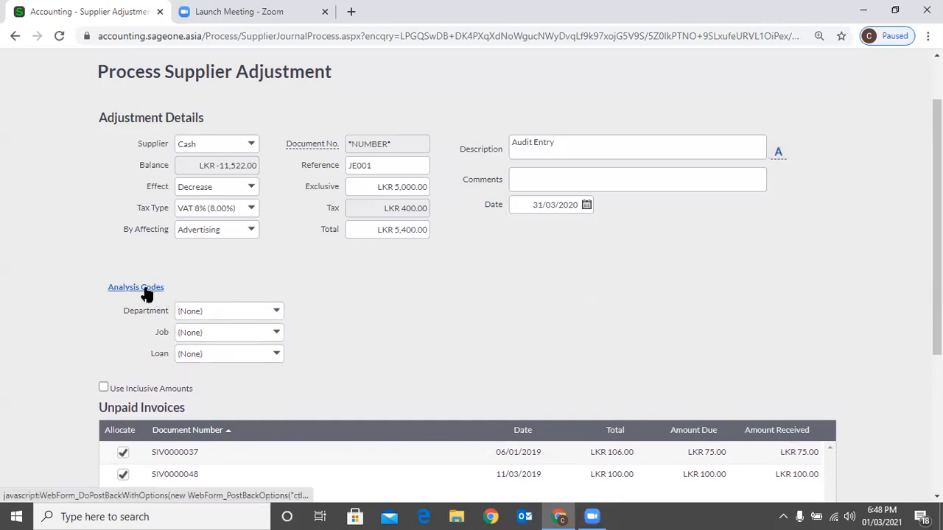
{"action": "left_click", "coordinate": [277, 315]}
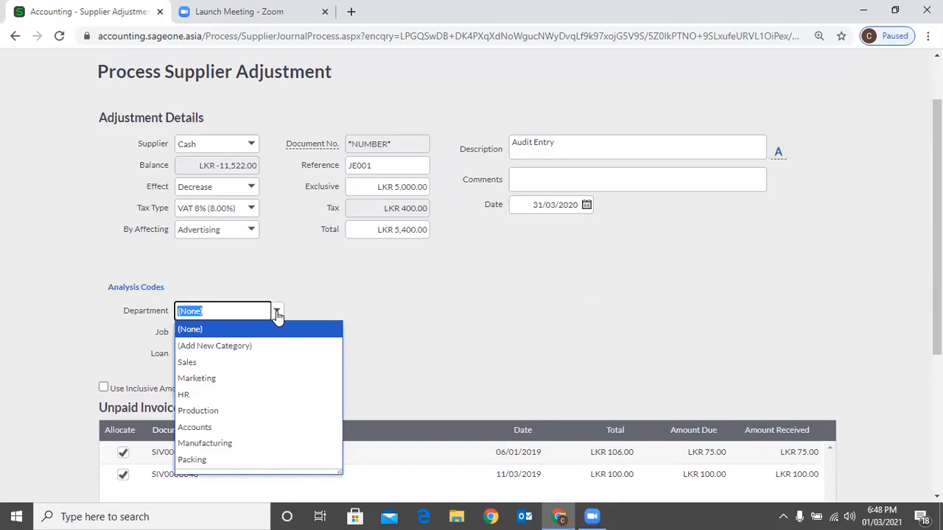
{"action": "left_click", "coordinate": [252, 380]}
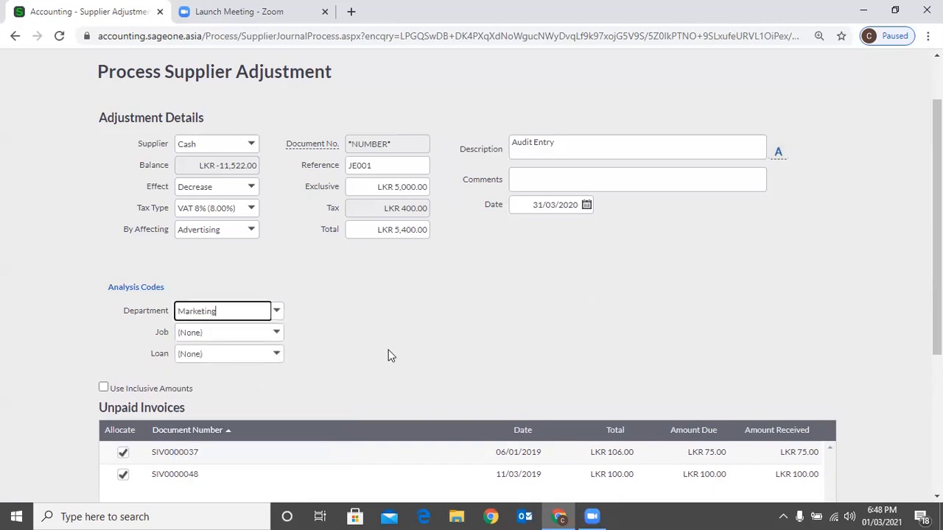
Switch the adjustment's effect to Increase and enter 5000 again as its exclusive amount.
{"action": "scroll", "coordinate": [411, 332], "scroll_direction": "down", "scroll_amount": 1}
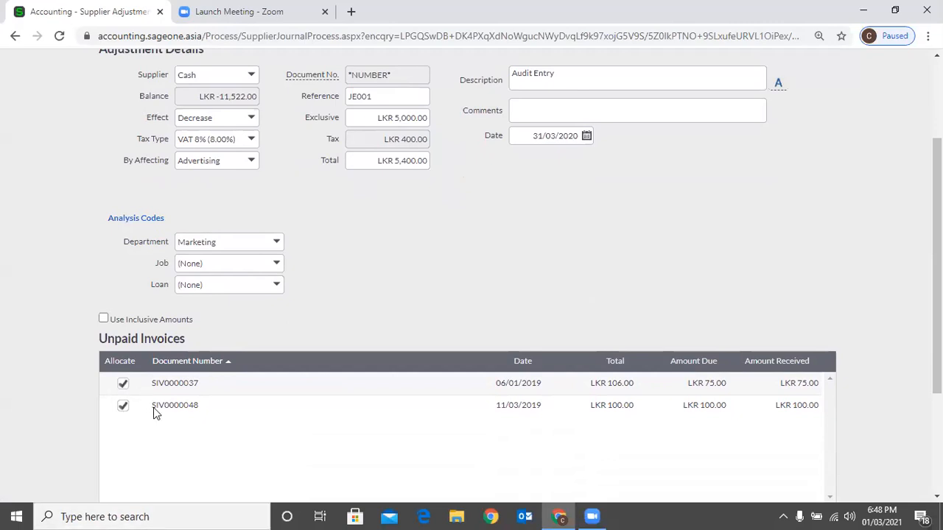
{"action": "left_click", "coordinate": [250, 118]}
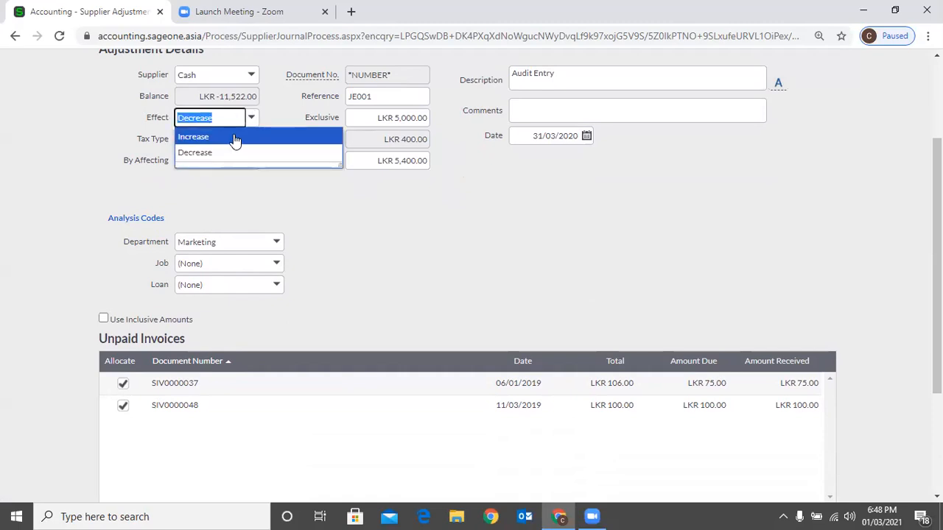
{"action": "left_click", "coordinate": [234, 135]}
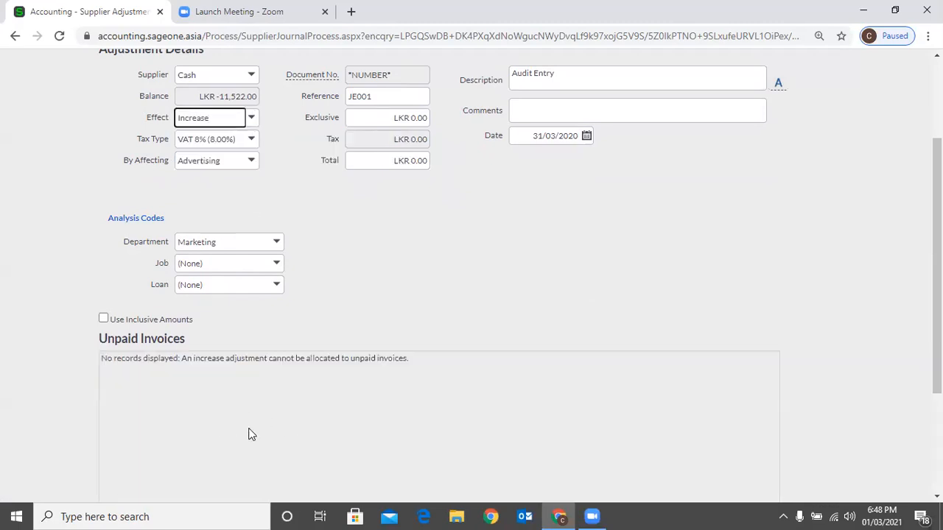
{"action": "left_click", "coordinate": [505, 254]}
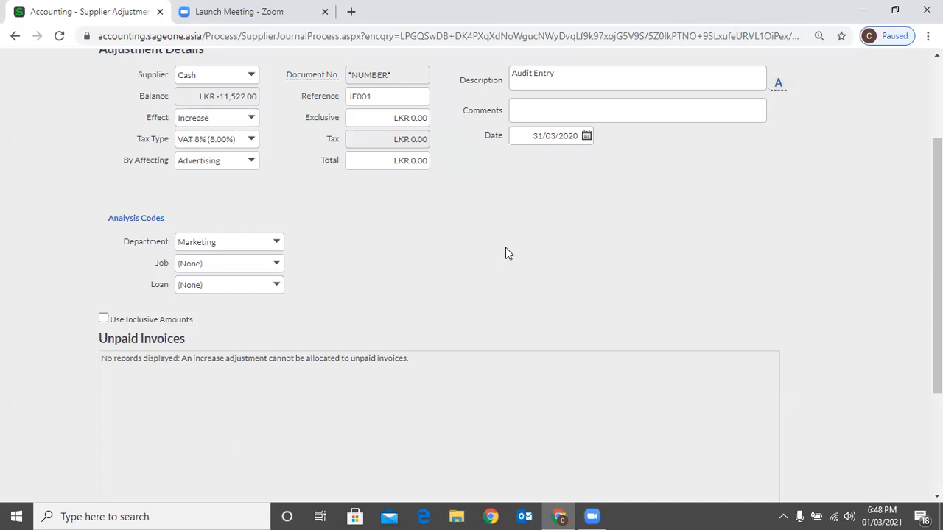
{"action": "left_click", "coordinate": [379, 118]}
{"action": "type", "text": "50"}
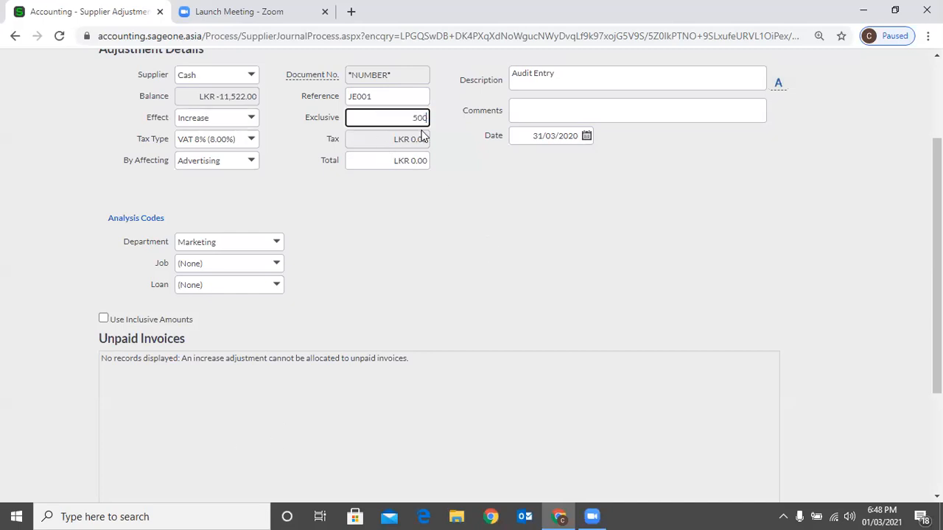
{"action": "type", "text": "00"}
{"action": "left_click", "coordinate": [670, 221]}
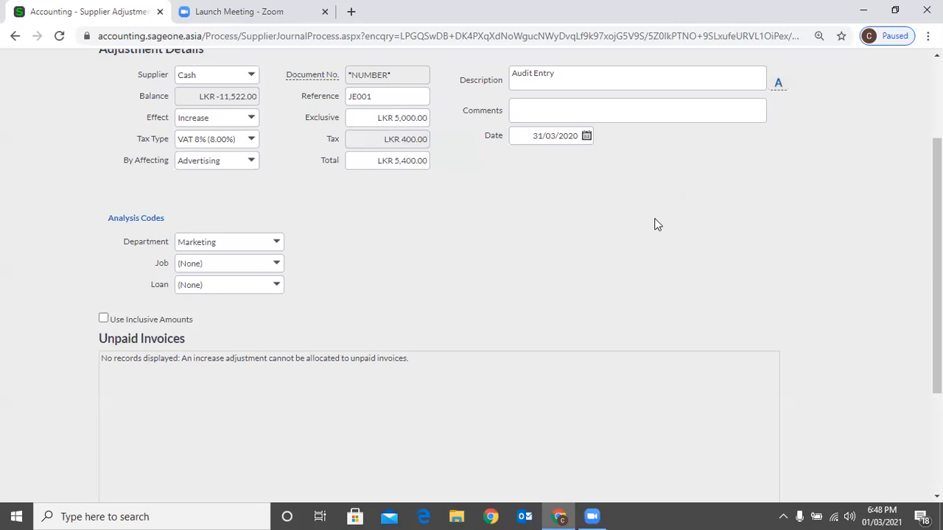
Abandon the unsaved adjustment, return to the Supplier Adjustments list and open the Quick Entry Grid.
{"action": "scroll", "coordinate": [467, 215], "scroll_direction": "down", "scroll_amount": 2}
{"action": "scroll", "coordinate": [495, 244], "scroll_direction": "down", "scroll_amount": 1}
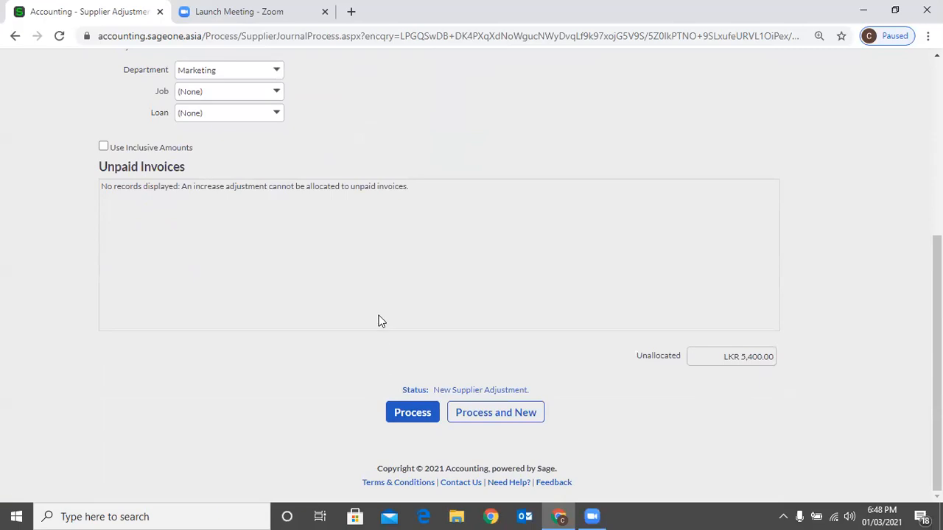
{"action": "scroll", "coordinate": [381, 321], "scroll_direction": "up", "scroll_amount": 3}
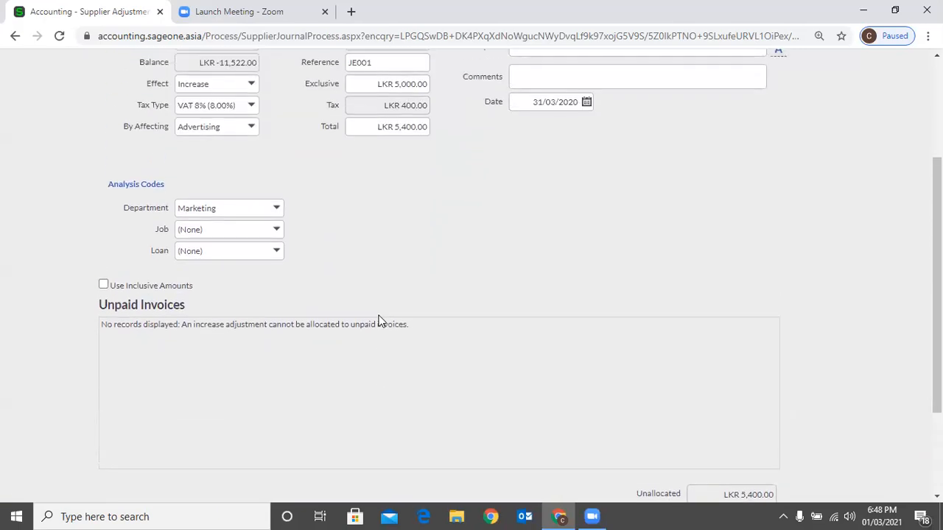
{"action": "scroll", "coordinate": [381, 321], "scroll_direction": "up", "scroll_amount": 1}
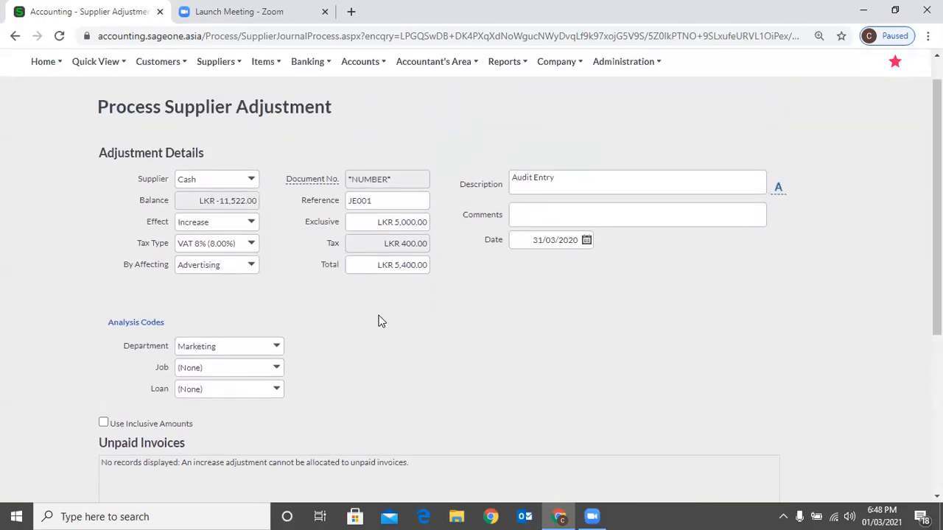
{"action": "scroll", "coordinate": [375, 333], "scroll_direction": "up", "scroll_amount": 1}
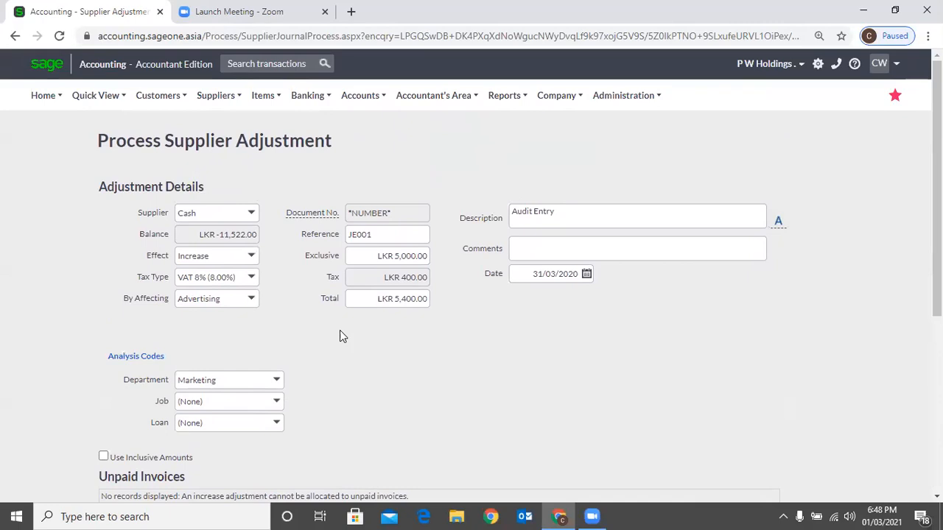
{"action": "mouse_move", "coordinate": [212, 98]}
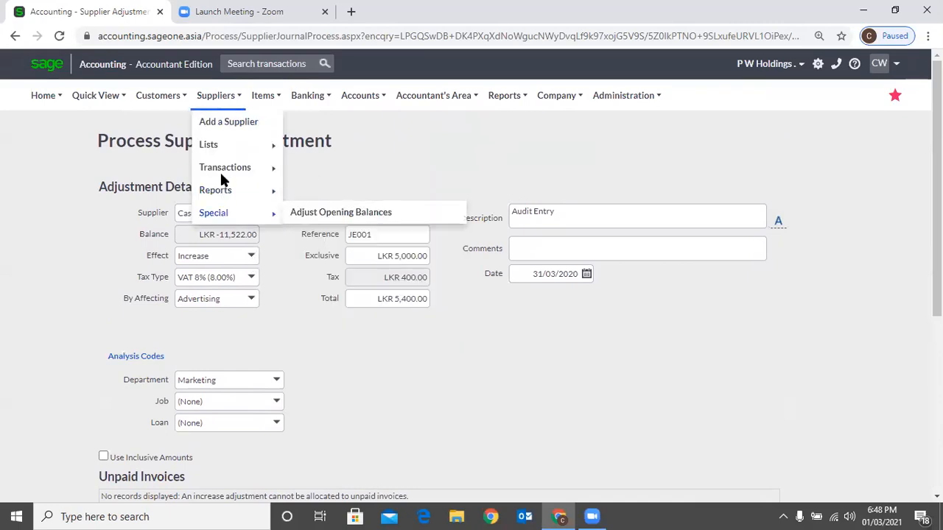
{"action": "mouse_move", "coordinate": [221, 168]}
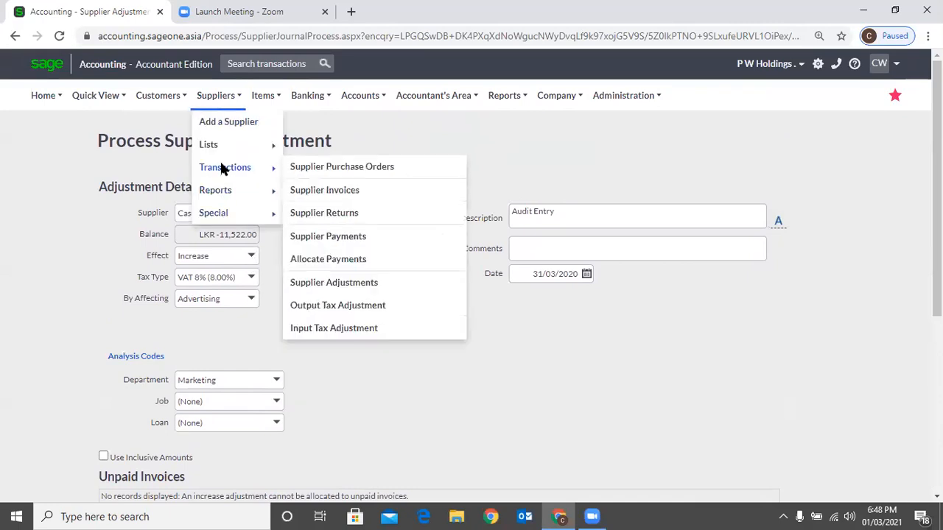
{"action": "left_click", "coordinate": [340, 284]}
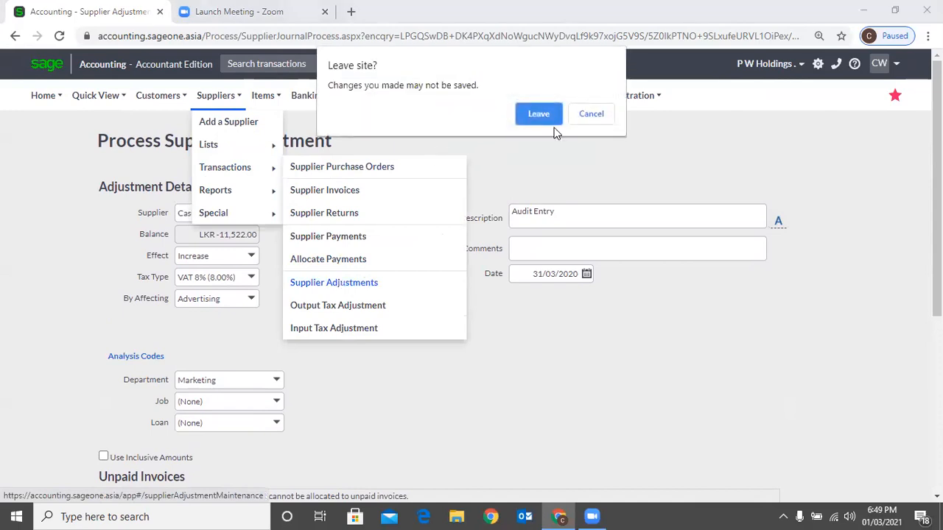
{"action": "left_click", "coordinate": [539, 114]}
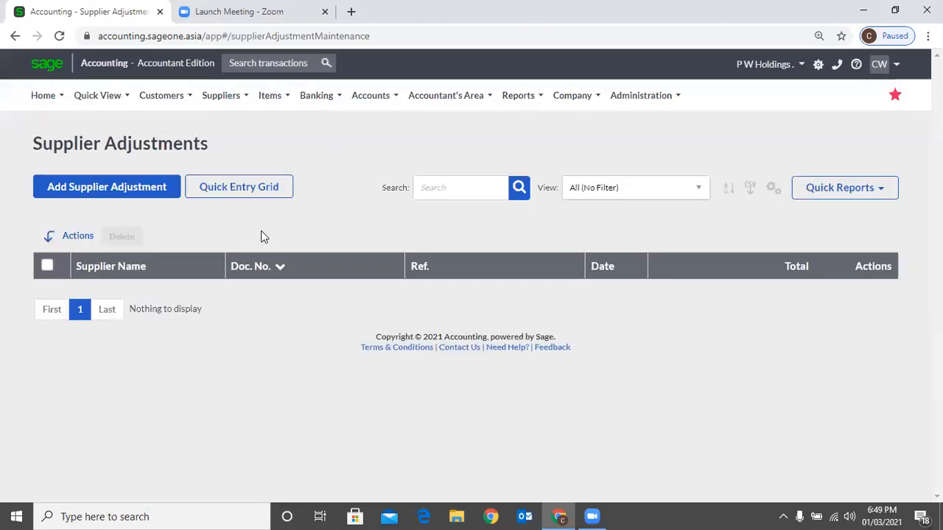
{"action": "left_click", "coordinate": [241, 197]}
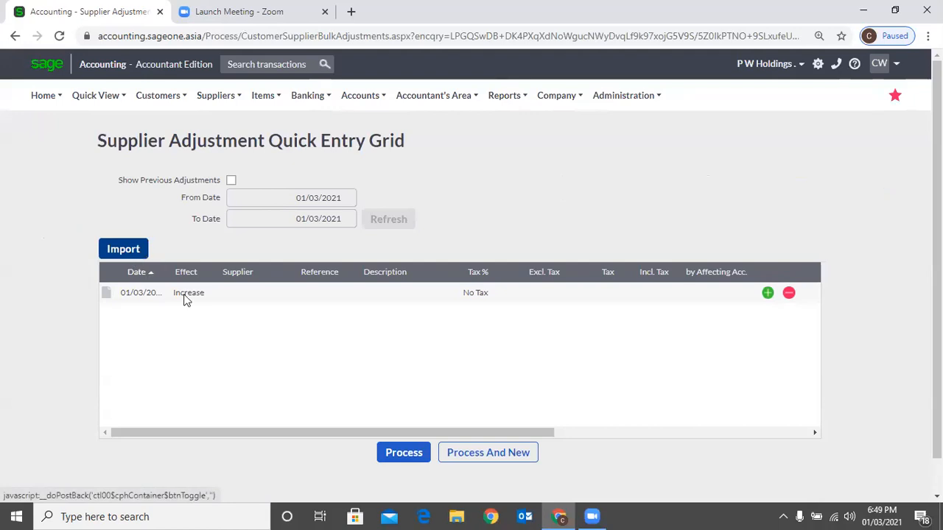
Set the date of the first row in the quick entry grid to 31/03/2021.
{"action": "left_click", "coordinate": [277, 295]}
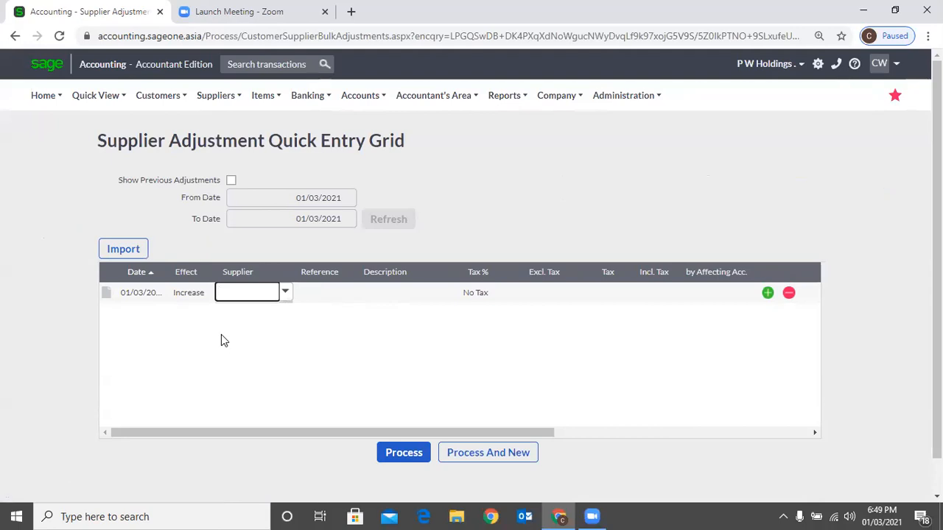
{"action": "left_click", "coordinate": [145, 292]}
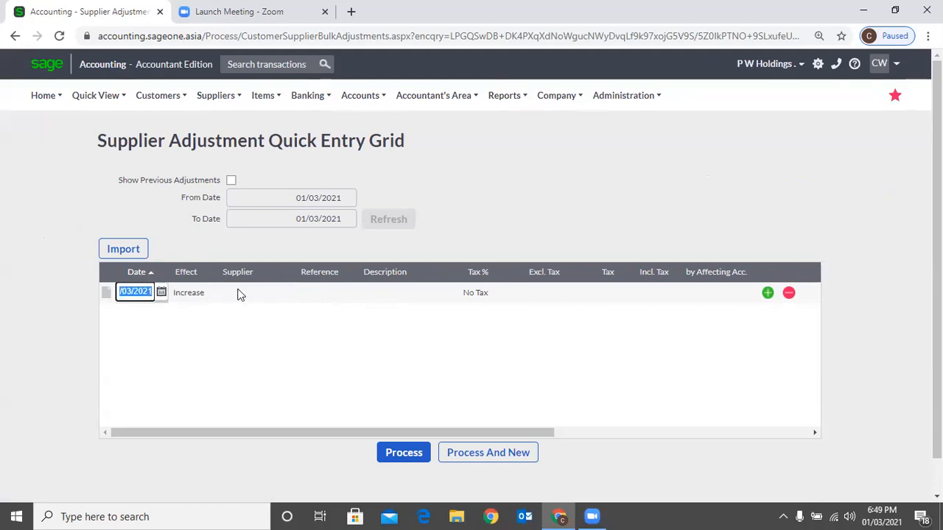
{"action": "type", "text": "31"}
{"action": "type", "text": "/3/2021"}
{"action": "key", "text": "Tab"}
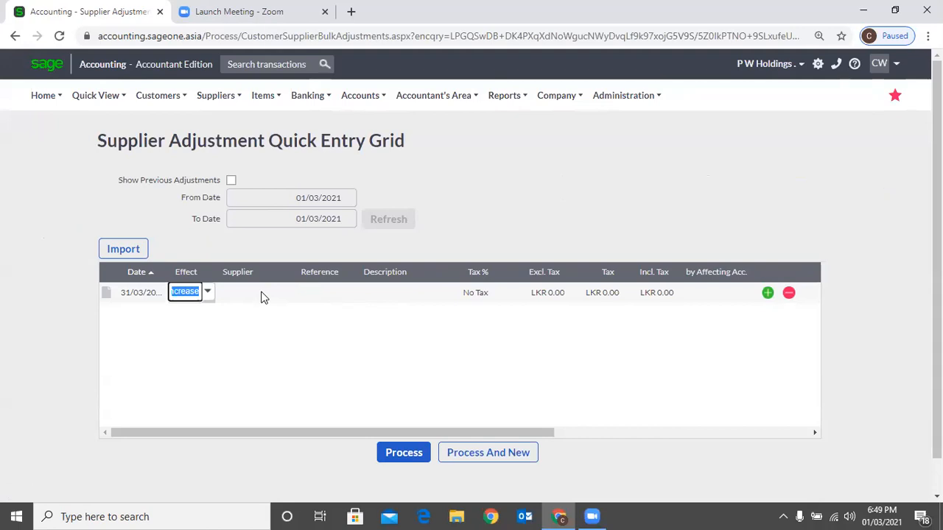
Fill the first row with supplier Cash, reference JE001 and description "Audit Entry".
{"action": "left_click", "coordinate": [262, 292]}
{"action": "type", "text": "Cash"}
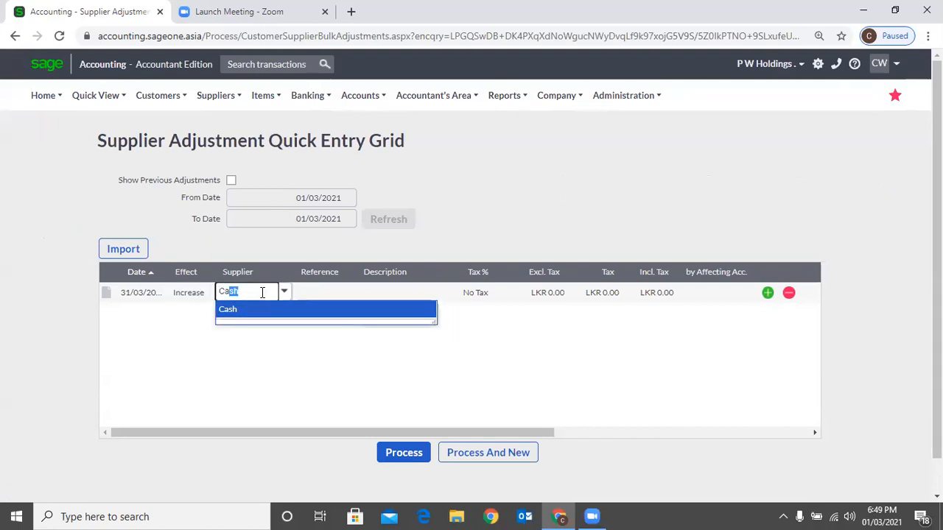
{"action": "key", "text": "Tab"}
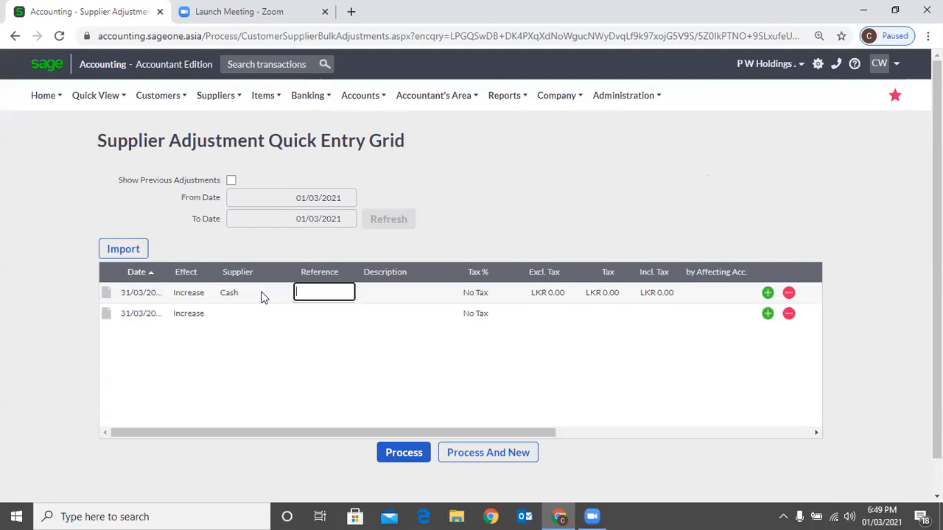
{"action": "type", "text": "JE001"}
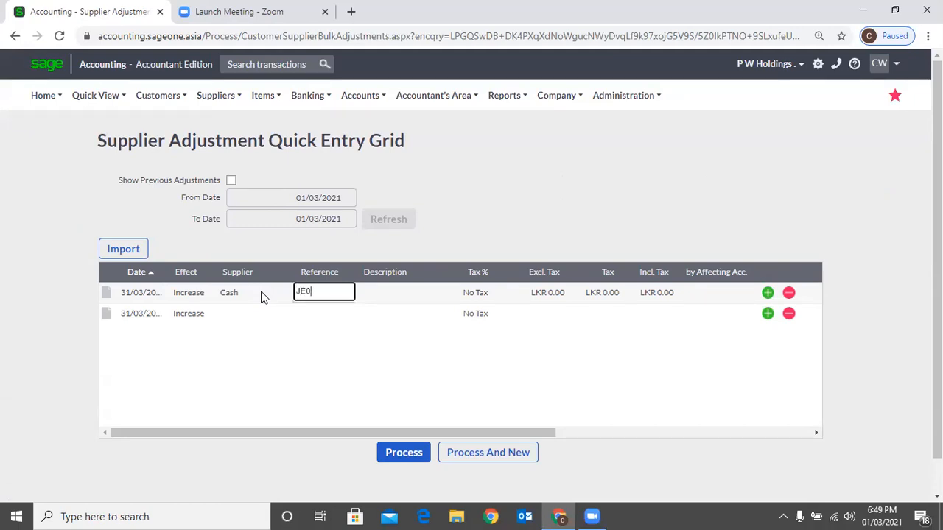
{"action": "key", "text": "Tab"}
{"action": "type", "text": "Audit Entry"}
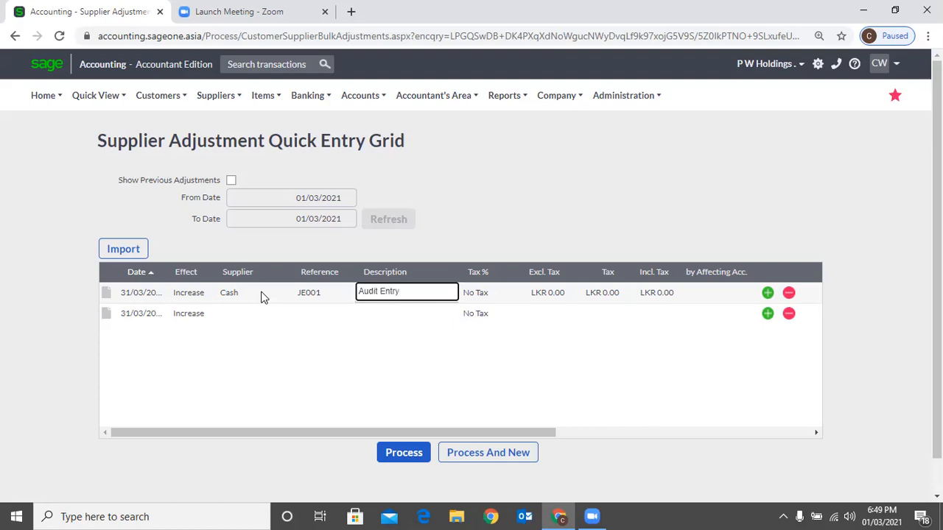
Enter 5,000 as the first row's amount excluding tax, keeping No Tax.
{"action": "key", "text": "Tab"}
{"action": "key", "text": "Tab"}
{"action": "type", "text": "5,000"}
{"action": "key", "text": "Tab"}
{"action": "key", "text": "Tab"}
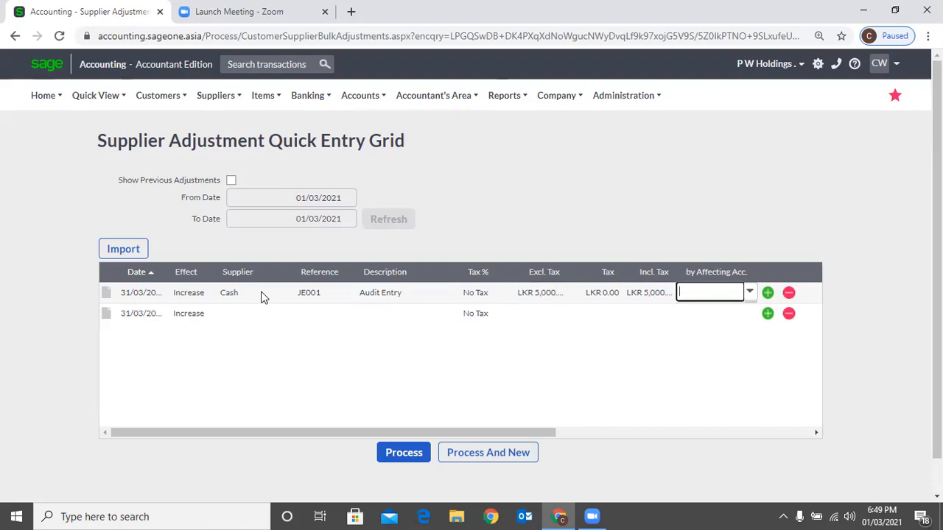
Set the first row's affected account to Administration Expenses and move on to the second row.
{"action": "type", "text": "Administration Ex"}
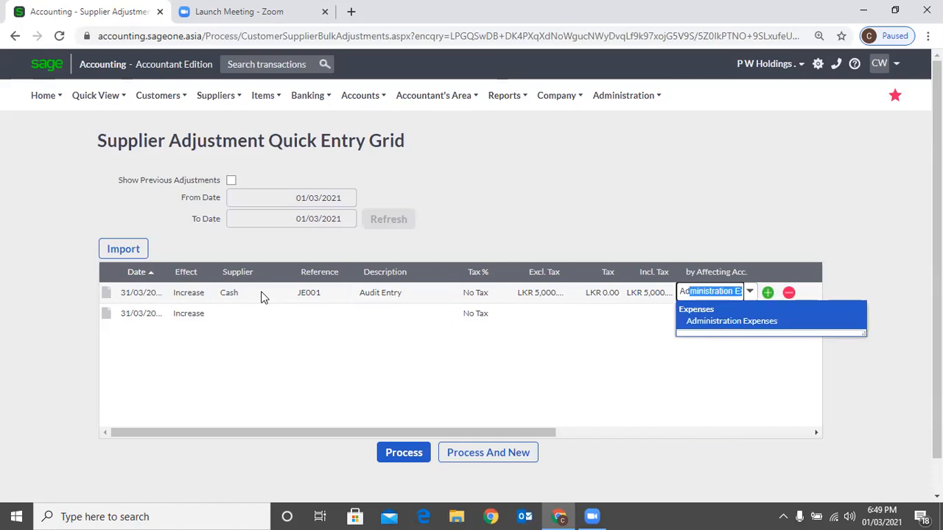
{"action": "key", "text": "Tab"}
{"action": "key", "text": "Tab"}
{"action": "key", "text": "Tab"}
{"action": "key", "text": "Tab"}
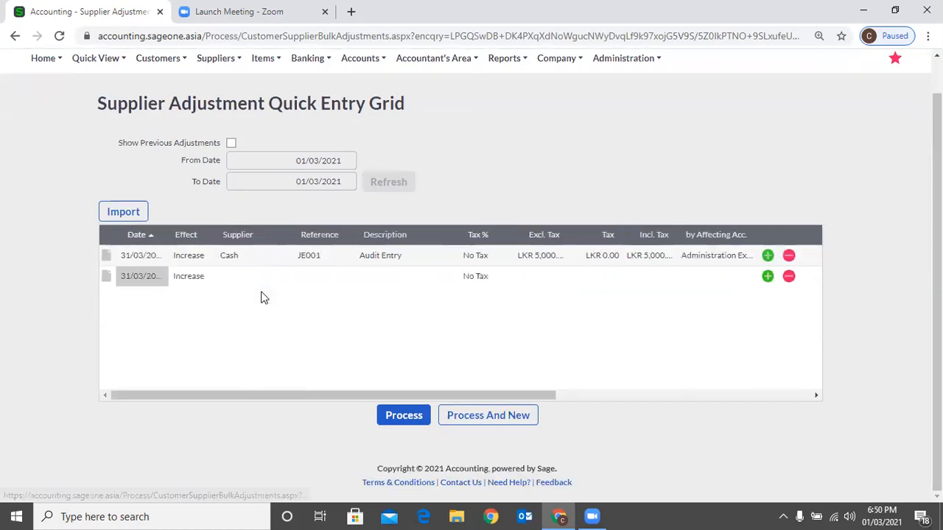
Set the second row's effect to Decrease and its supplier to CASL.
{"action": "key", "text": "Tab"}
{"action": "key", "text": "Tab"}
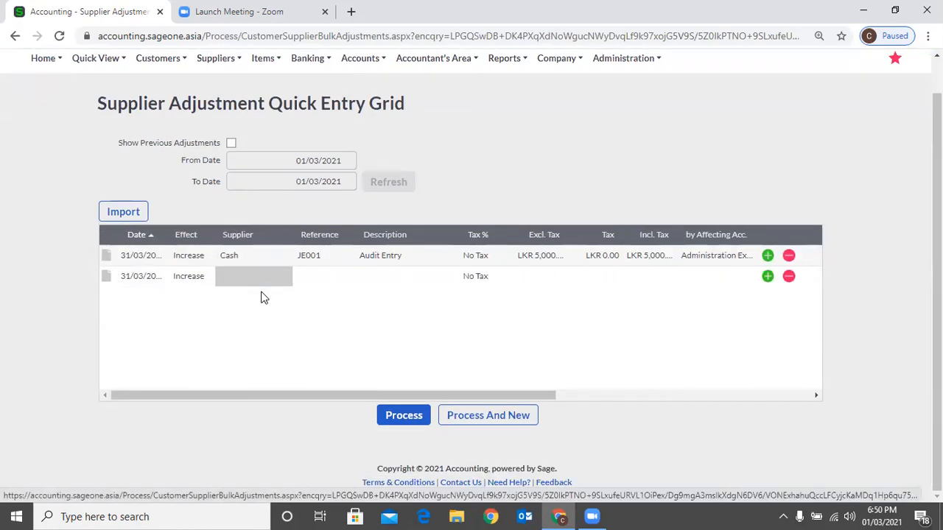
{"action": "left_click", "coordinate": [196, 277]}
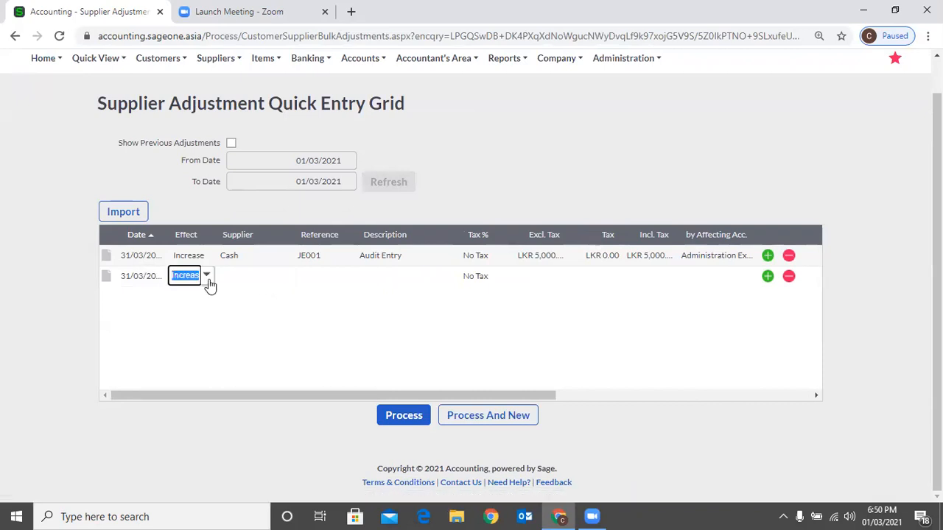
{"action": "left_click", "coordinate": [209, 285]}
{"action": "left_click", "coordinate": [211, 312]}
{"action": "key", "text": "Tab"}
{"action": "type", "text": "CasL"}
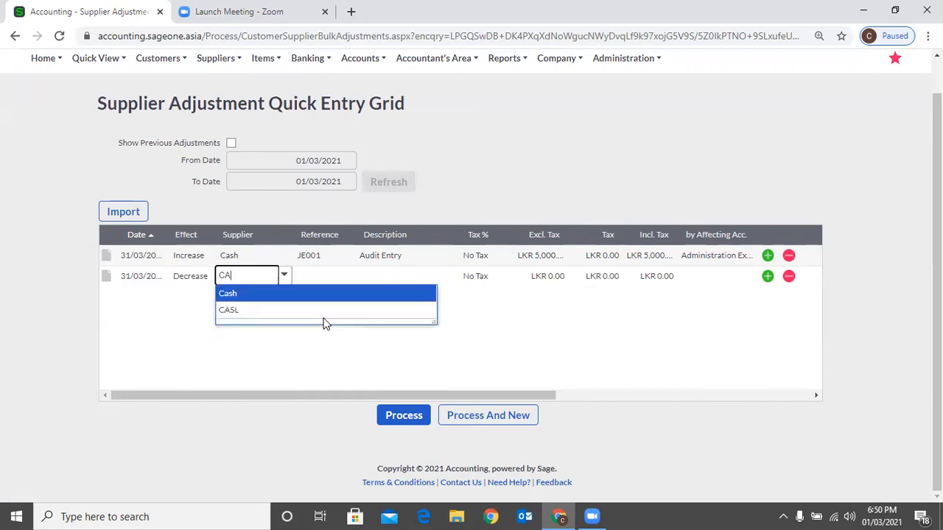
{"action": "key", "text": "Tab"}
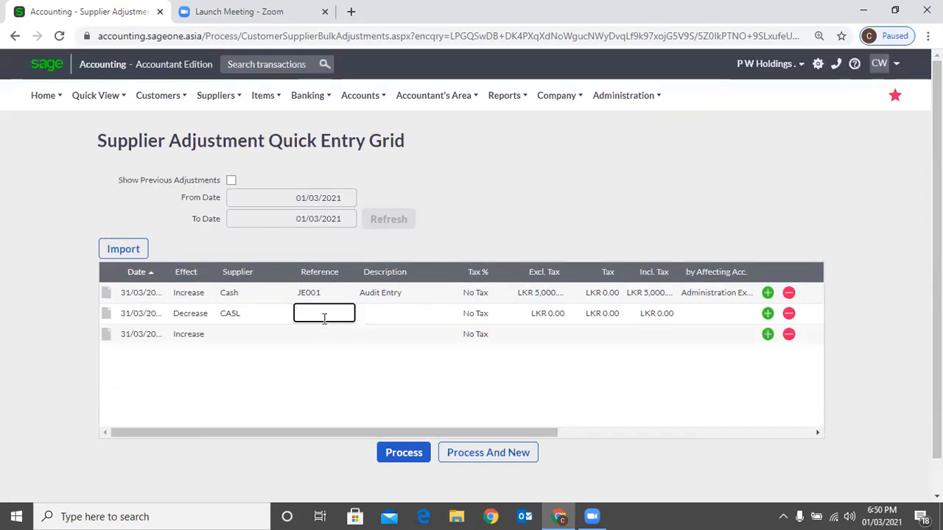
Give the second row the reference JE002 and the description "Audit Entry".
{"action": "type", "text": "JE002"}
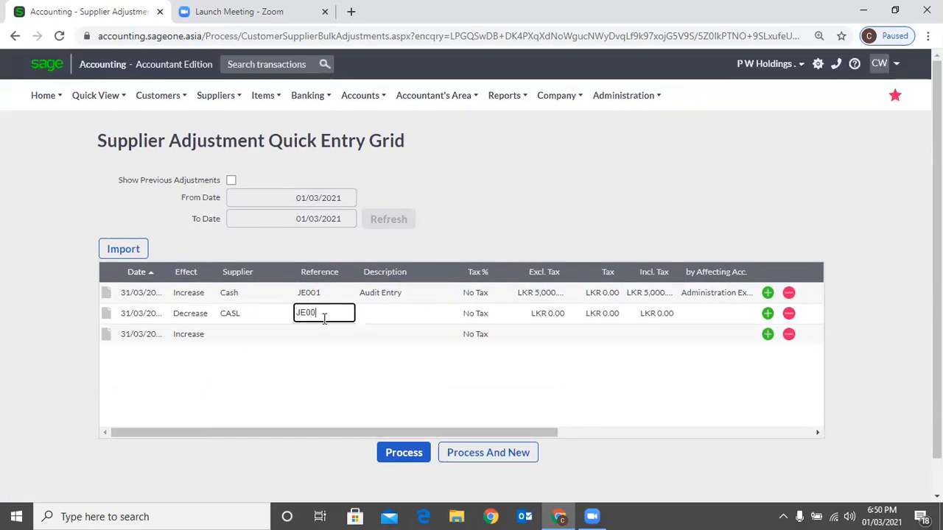
{"action": "key", "text": "Tab"}
{"action": "type", "text": "Audit Entry"}
{"action": "key", "text": "Tab"}
Enter 10,000 as the second row's amount excluding tax, keeping No Tax, and set its affected account to Administration Expenses.
{"action": "key", "text": "Tab"}
{"action": "type", "text": "10000"}
{"action": "key", "text": "Tab"}
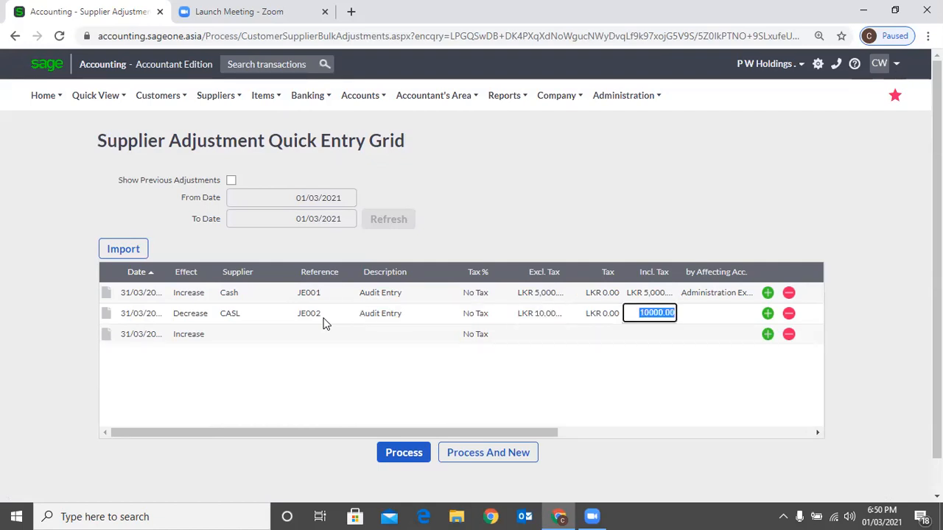
{"action": "key", "text": "Tab"}
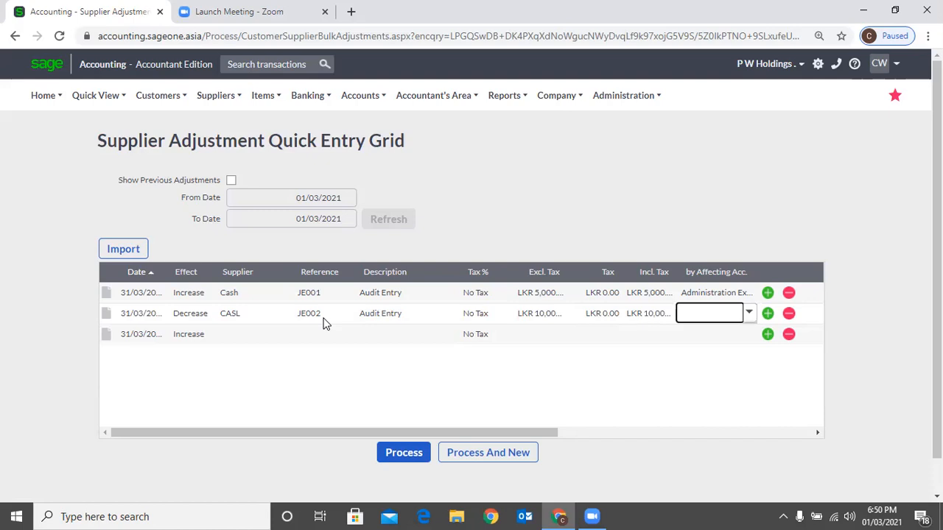
{"action": "type", "text": "ad"}
{"action": "key", "text": "Tab"}
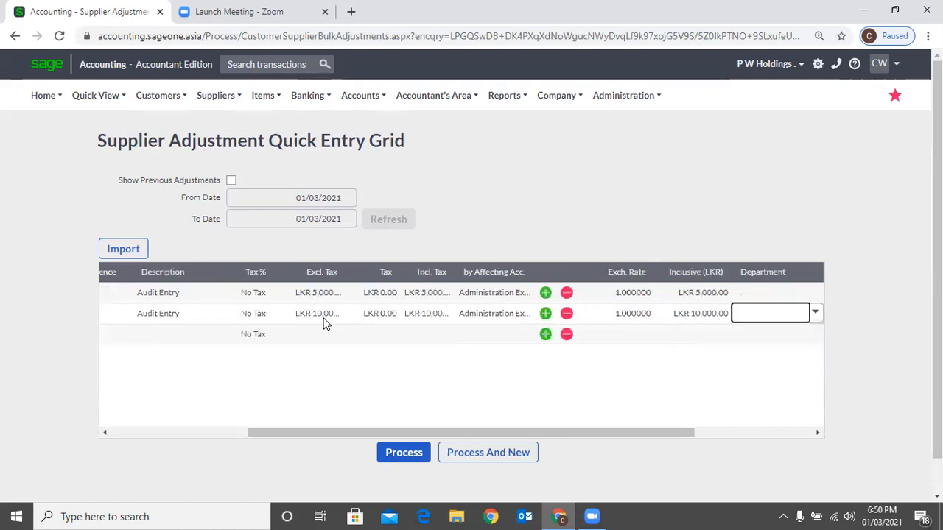
{"action": "key", "text": "Tab"}
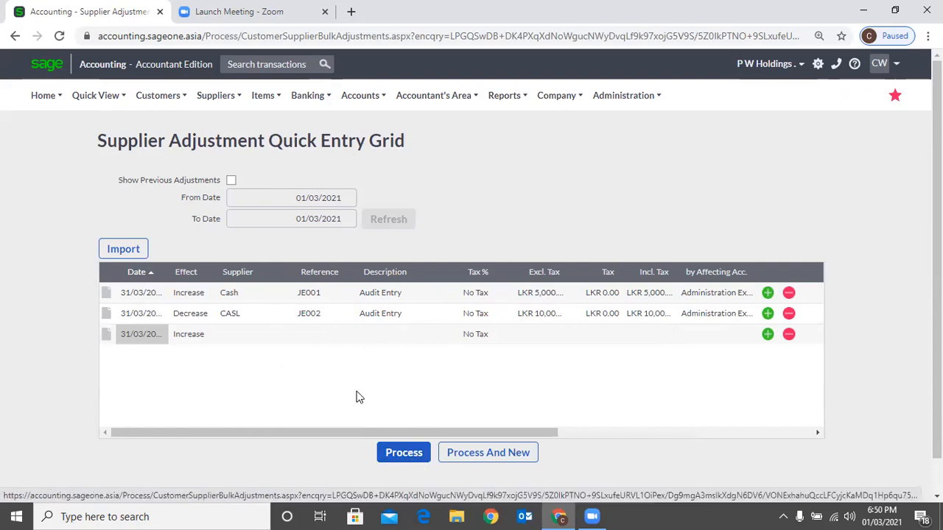
Download the example CSV file from the grid's import instructions and open it in Excel.
{"action": "left_click", "coordinate": [123, 254]}
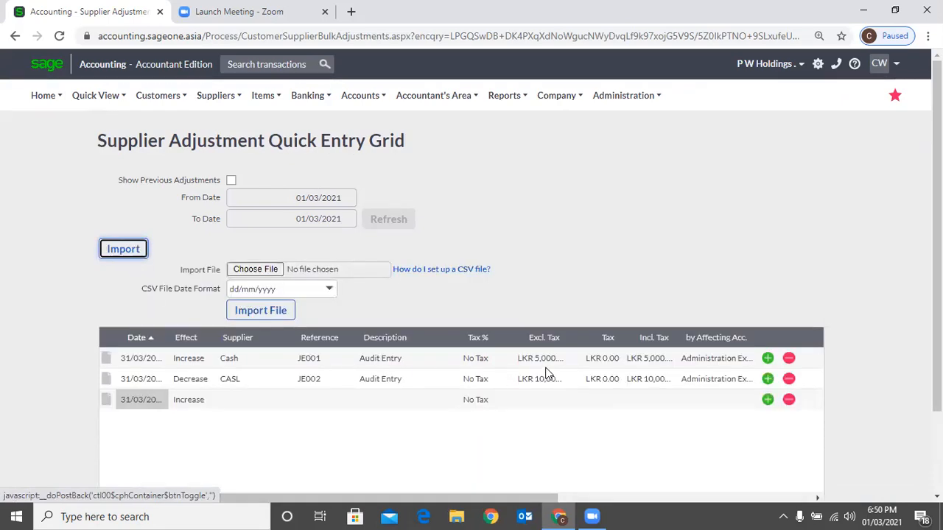
{"action": "left_click", "coordinate": [425, 276]}
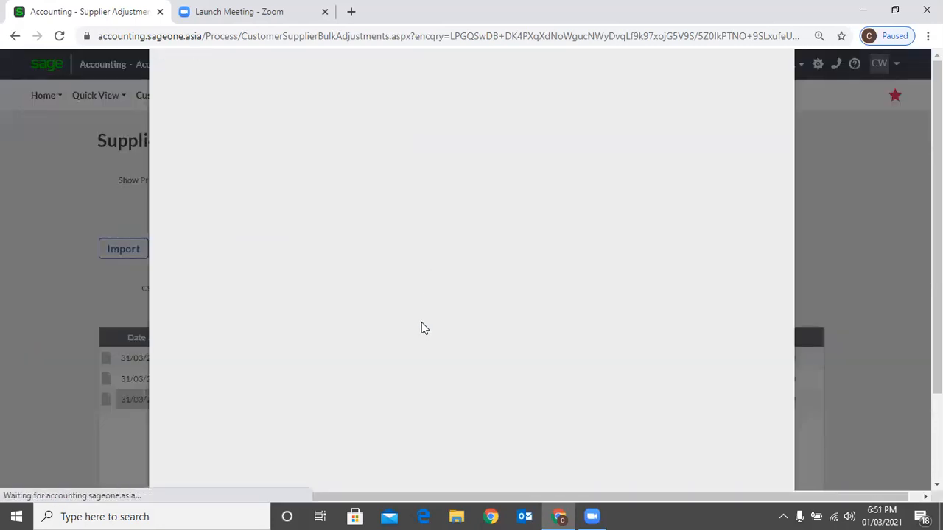
{"action": "left_click", "coordinate": [364, 356]}
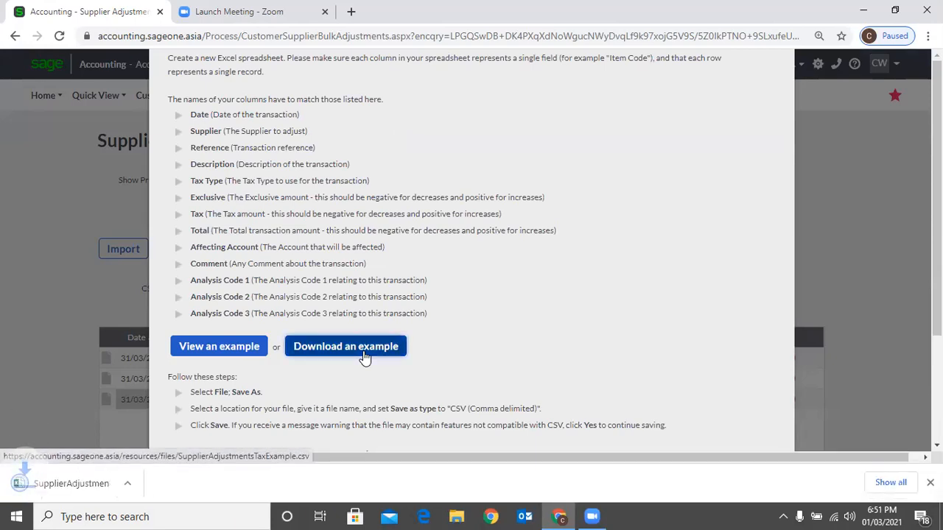
{"action": "left_click", "coordinate": [70, 484]}
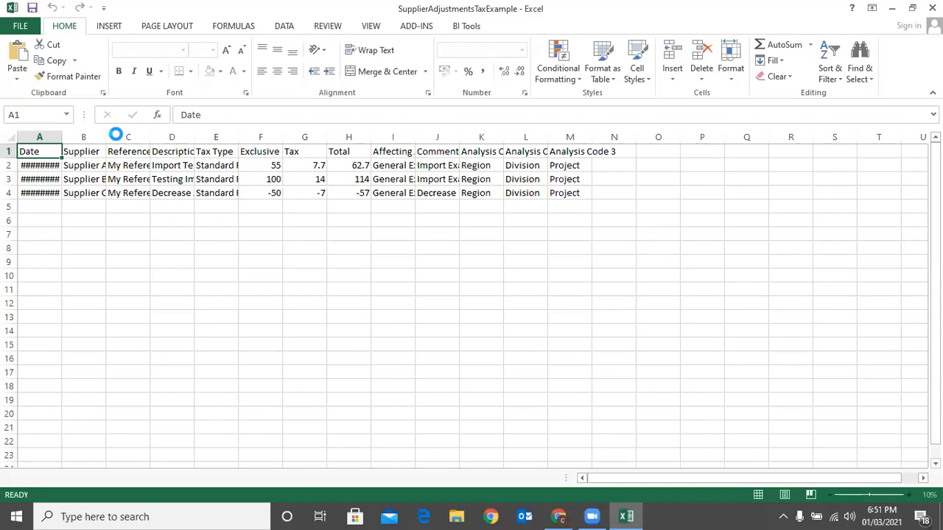
Auto-fit the widths of the Date, Supplier, Affecting Account and Comment columns in the example file.
{"action": "double_click", "coordinate": [65, 135]}
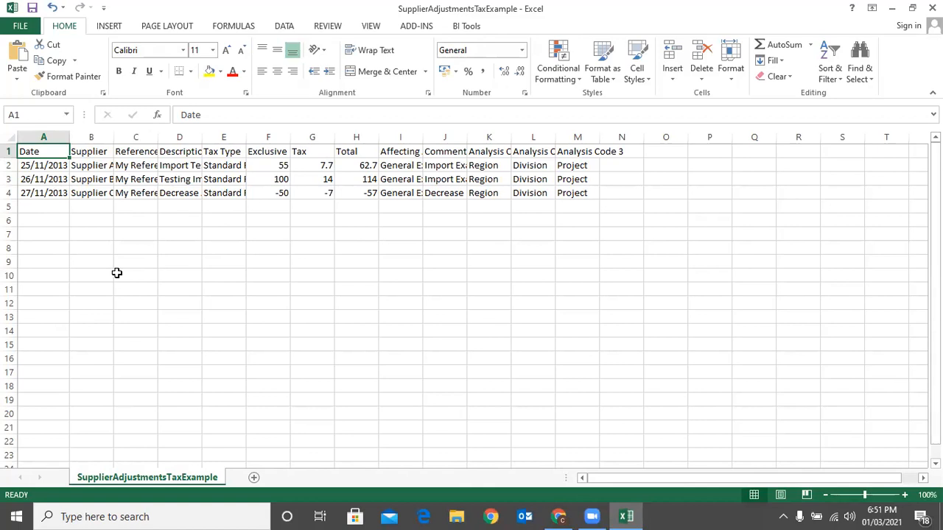
{"action": "double_click", "coordinate": [113, 137]}
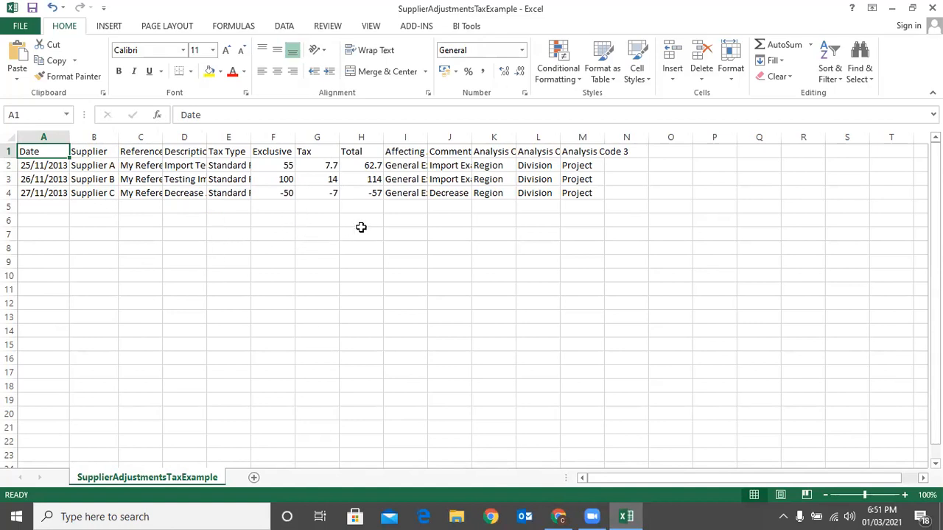
{"action": "double_click", "coordinate": [427, 137]}
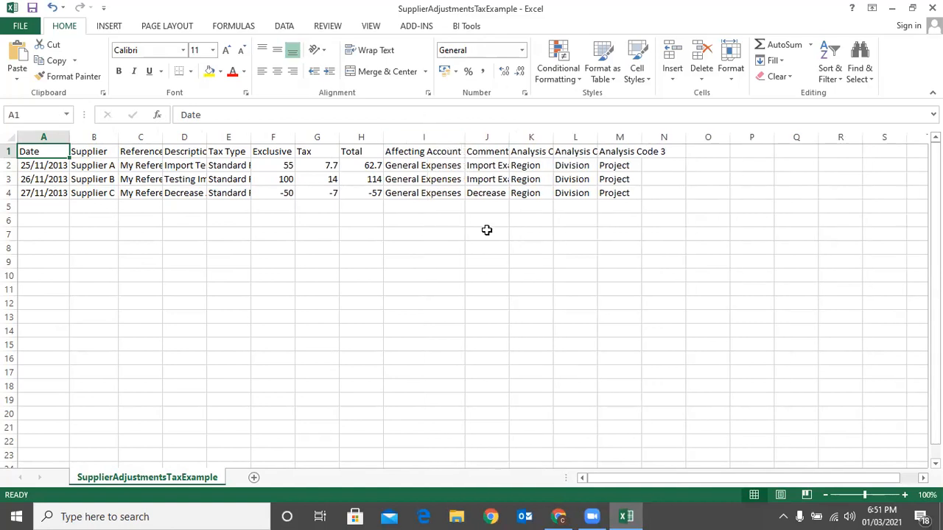
{"action": "double_click", "coordinate": [509, 137]}
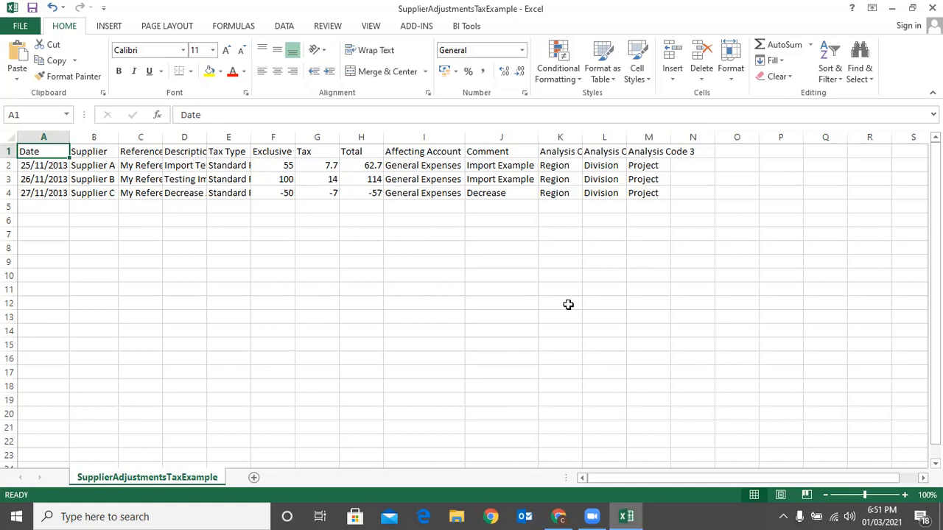
Switch back to Sage, review the CSV setup and import instructions, and close them.
{"action": "left_click", "coordinate": [554, 514]}
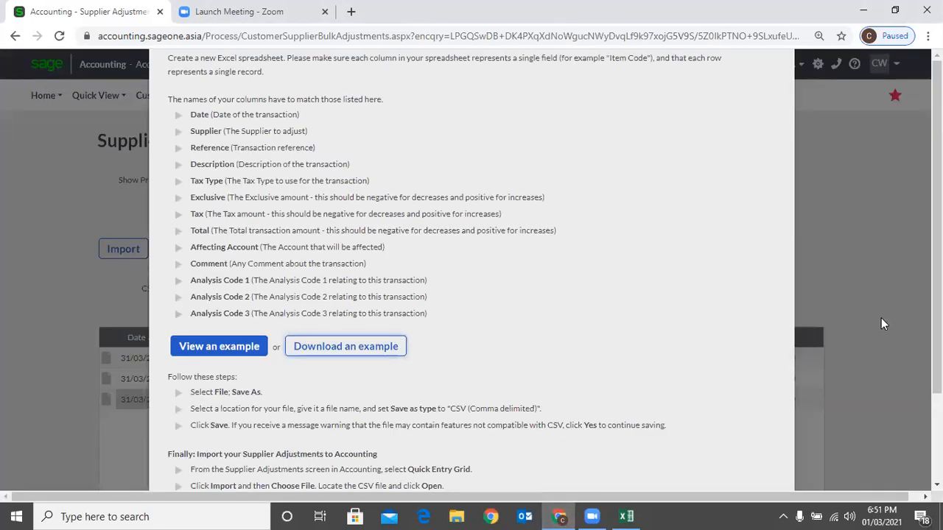
{"action": "scroll", "coordinate": [867, 273], "scroll_direction": "down", "scroll_amount": 2}
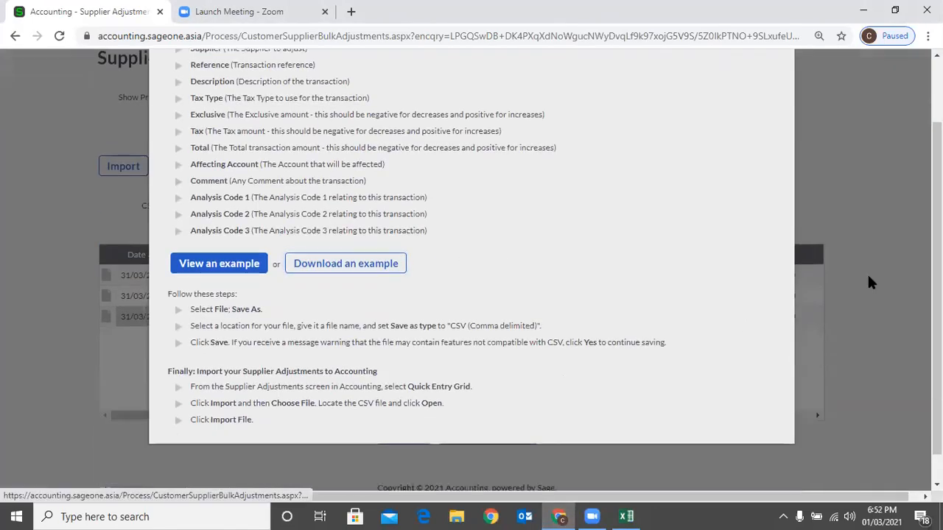
{"action": "scroll", "coordinate": [863, 267], "scroll_direction": "up", "scroll_amount": 3}
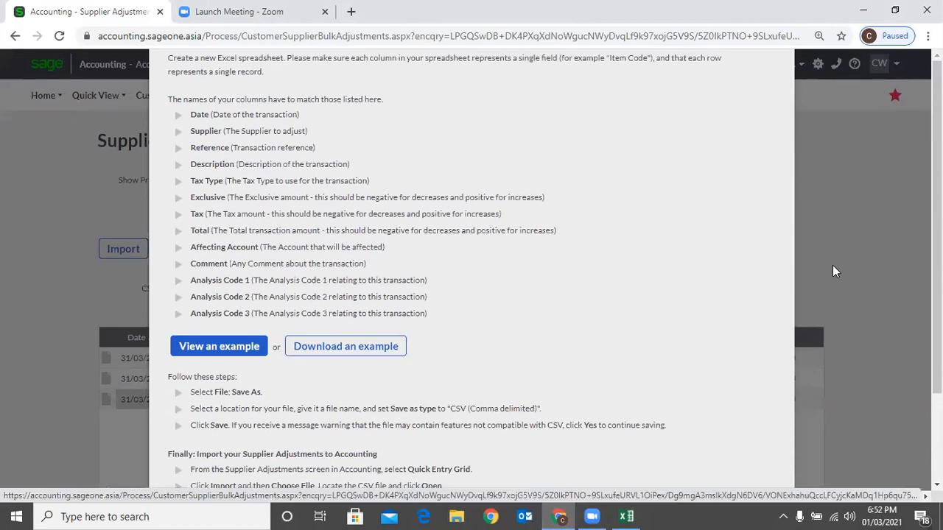
{"action": "key", "text": "Escape"}
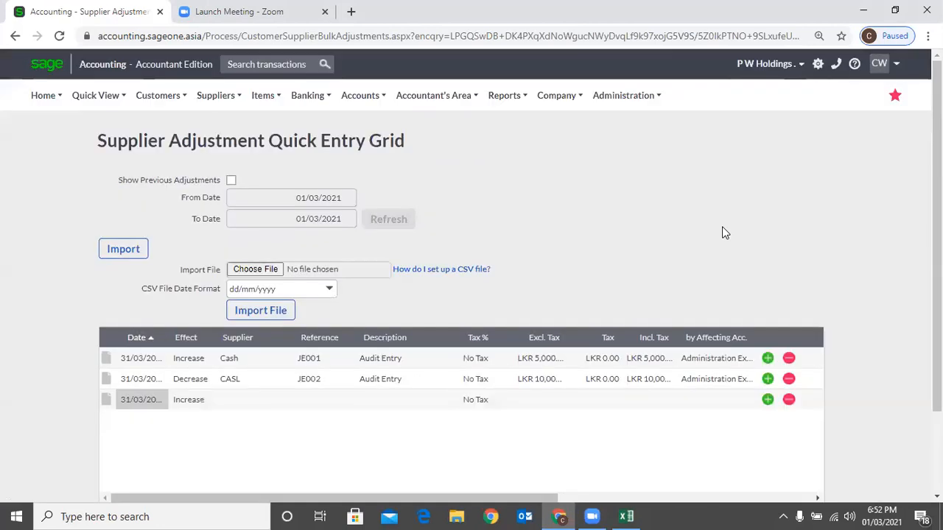
Switch to the example file in Excel, auto-fit the Reference column and go through the adjustment columns.
{"action": "left_click", "coordinate": [627, 517]}
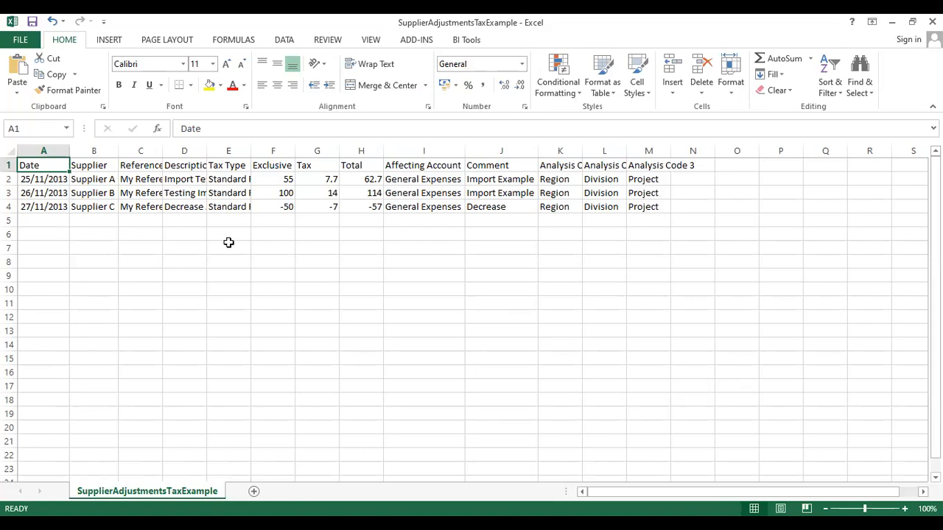
{"action": "left_click", "coordinate": [45, 182]}
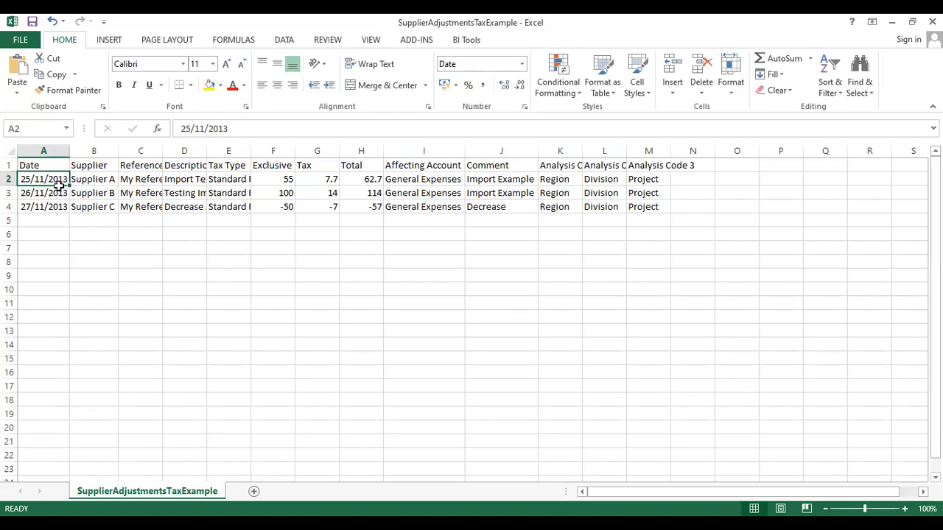
{"action": "left_click", "coordinate": [137, 185]}
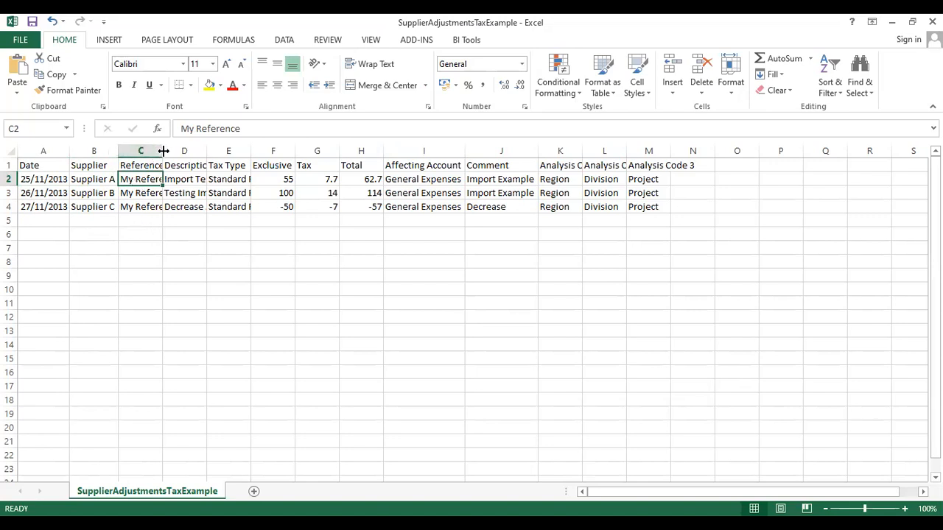
{"action": "double_click", "coordinate": [163, 151]}
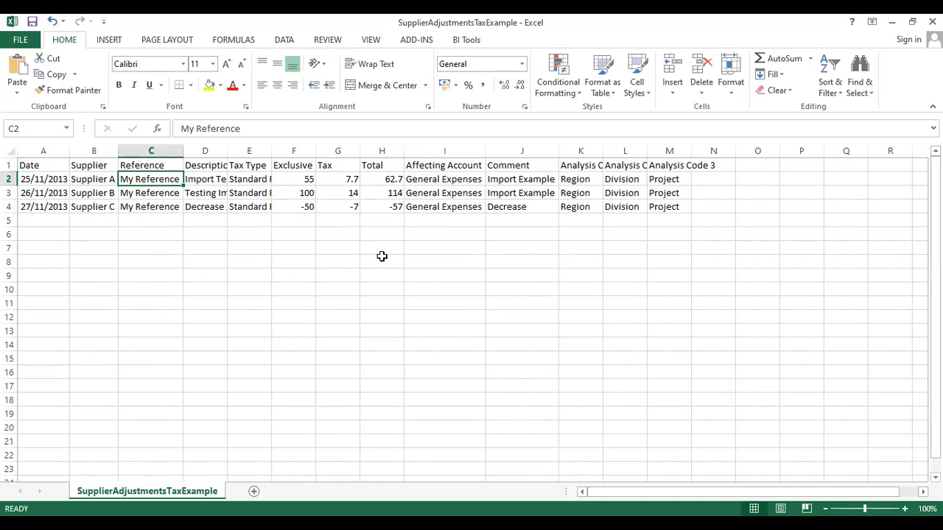
{"action": "left_click", "coordinate": [466, 229]}
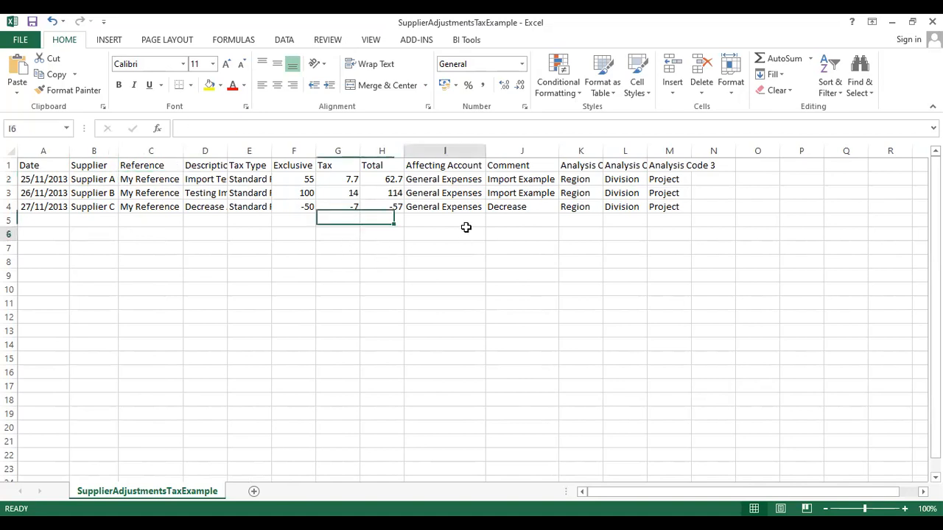
{"action": "left_click", "coordinate": [527, 221]}
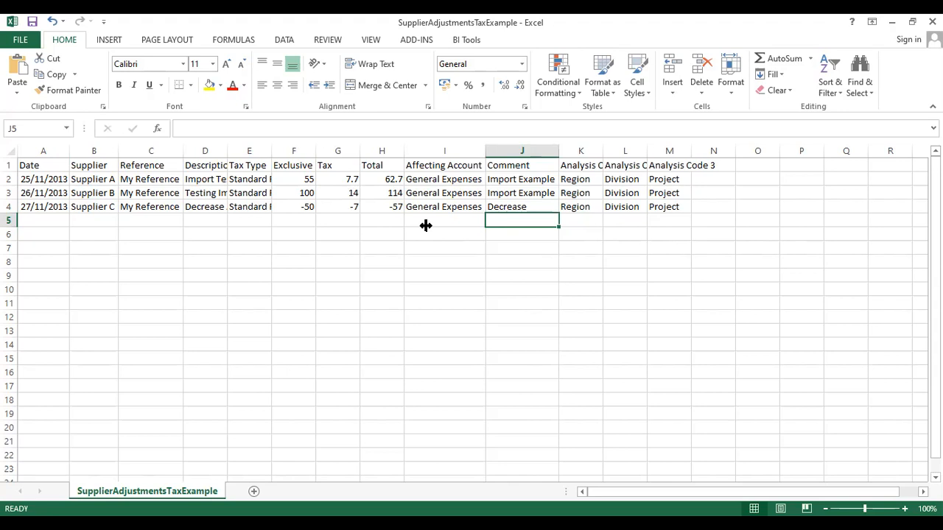
Switch back to Sage and open the Supplier Adjustments list.
{"action": "key", "text": "alt+Tab"}
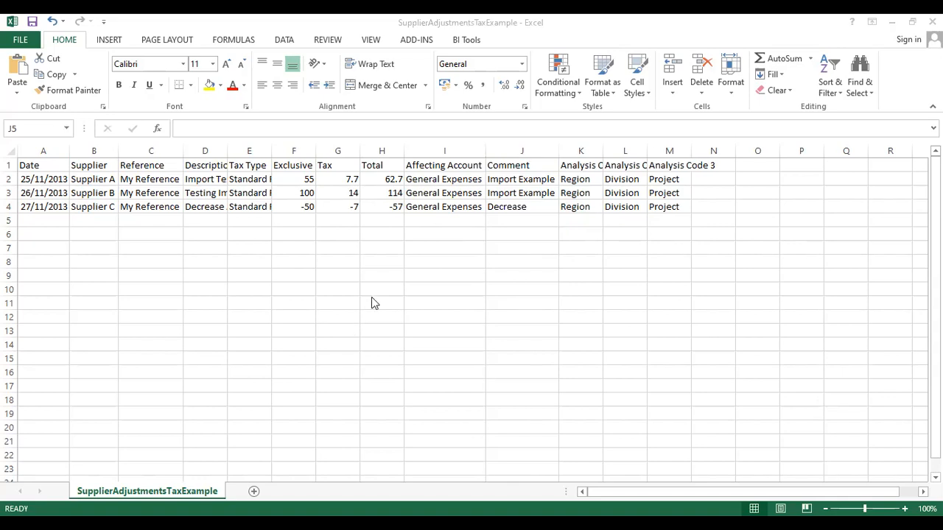
{"action": "key", "text": "alt+Tab"}
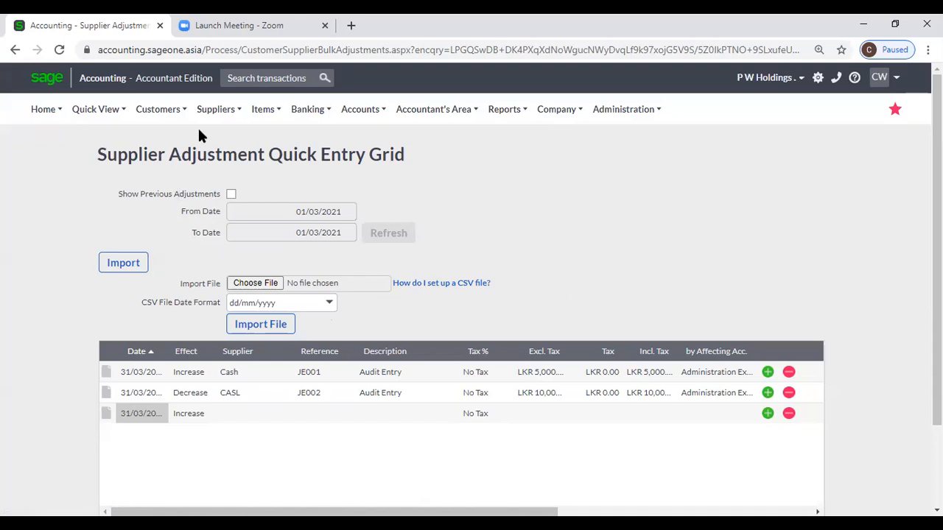
{"action": "mouse_move", "coordinate": [200, 113]}
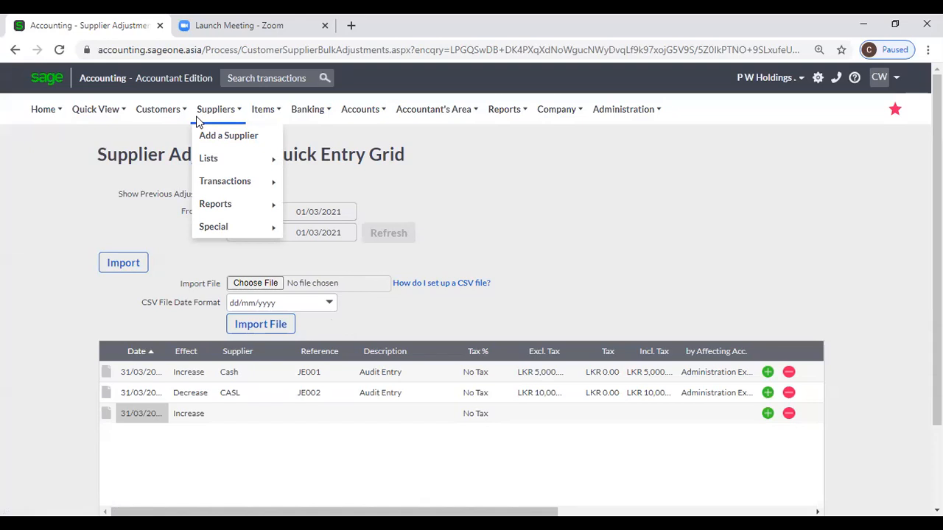
{"action": "mouse_move", "coordinate": [217, 189]}
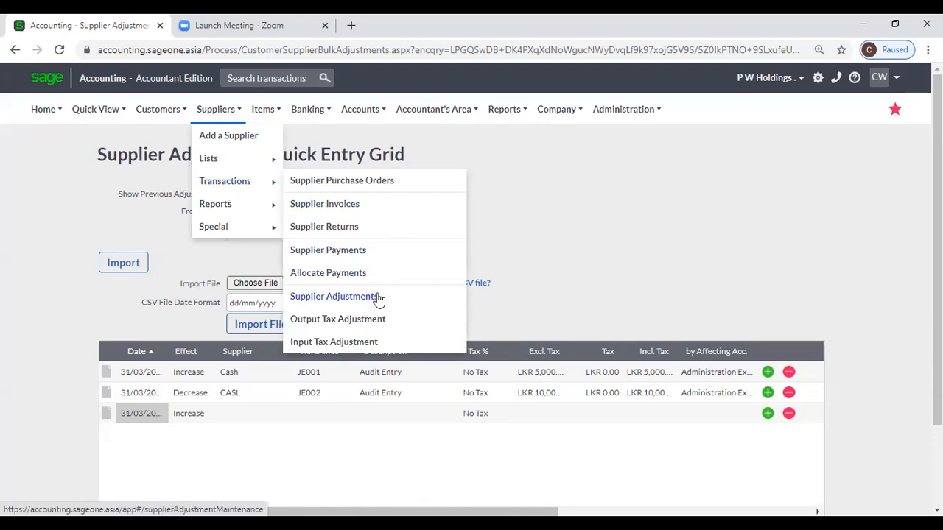
{"action": "left_click", "coordinate": [529, 136]}
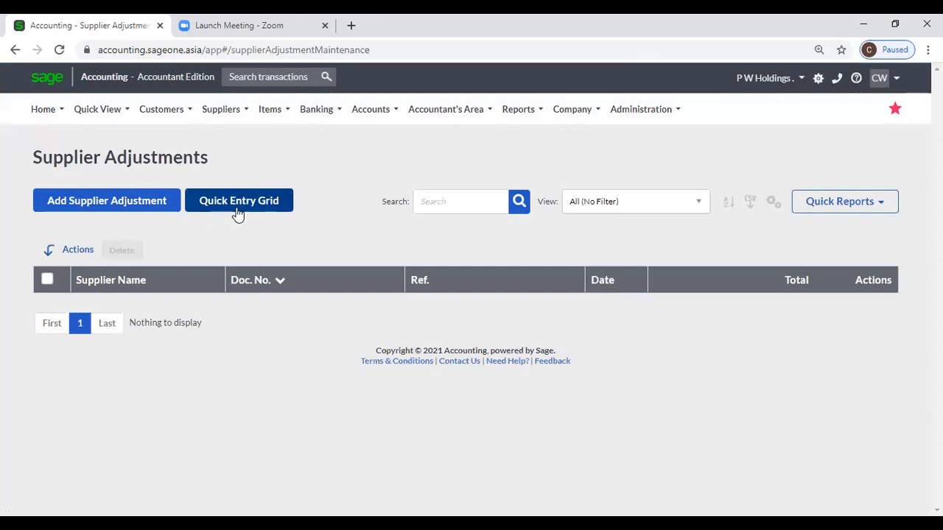
Start a new single supplier adjustment and choose Cash as the supplier.
{"action": "left_click", "coordinate": [131, 209]}
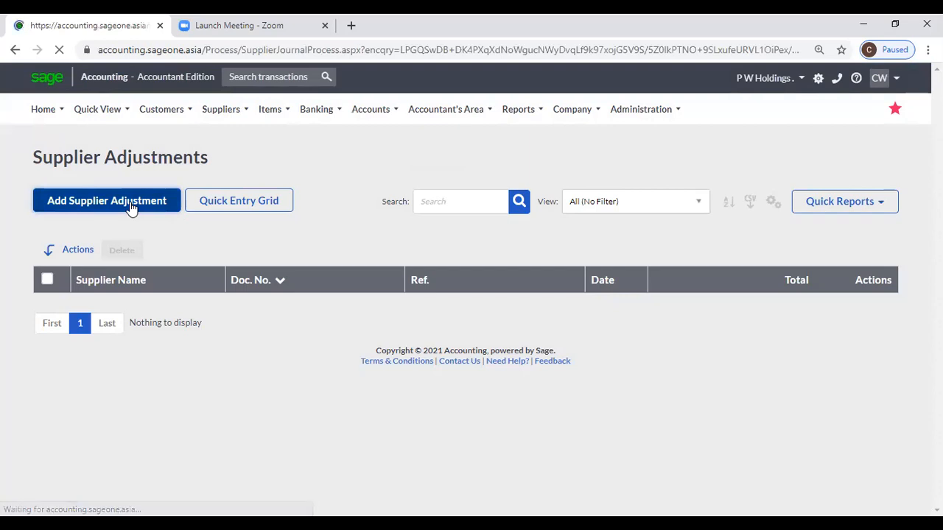
{"action": "left_click", "coordinate": [248, 227]}
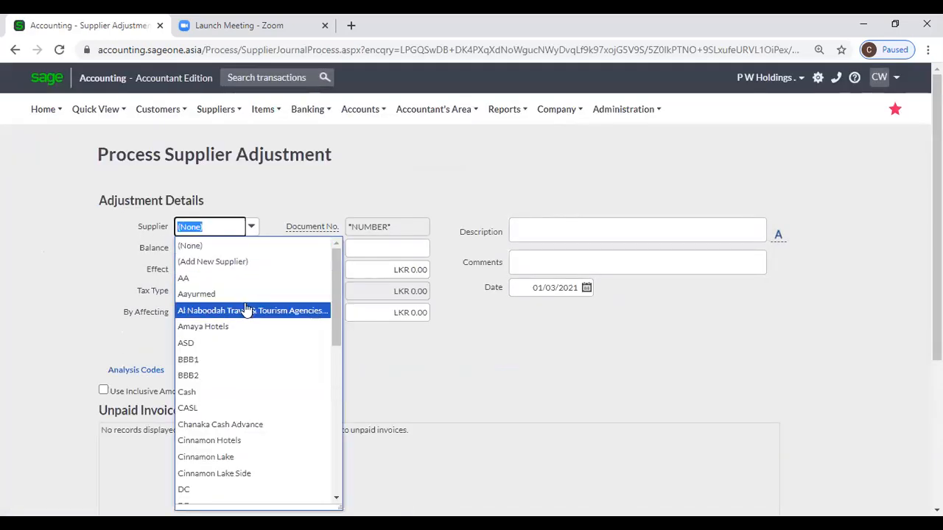
{"action": "type", "text": "Cash"}
{"action": "key", "text": "Return"}
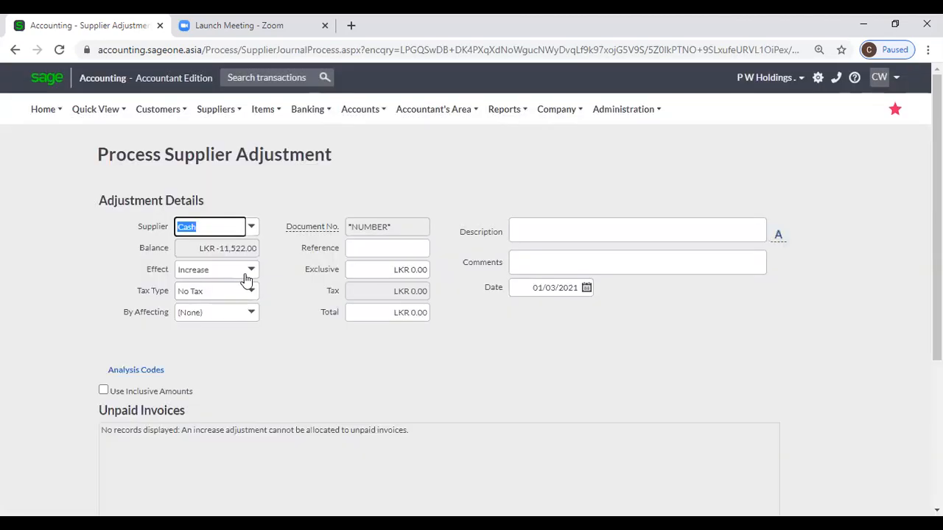
Review the Effect options and the accounts available under By Affecting for the adjustment.
{"action": "left_click", "coordinate": [252, 270]}
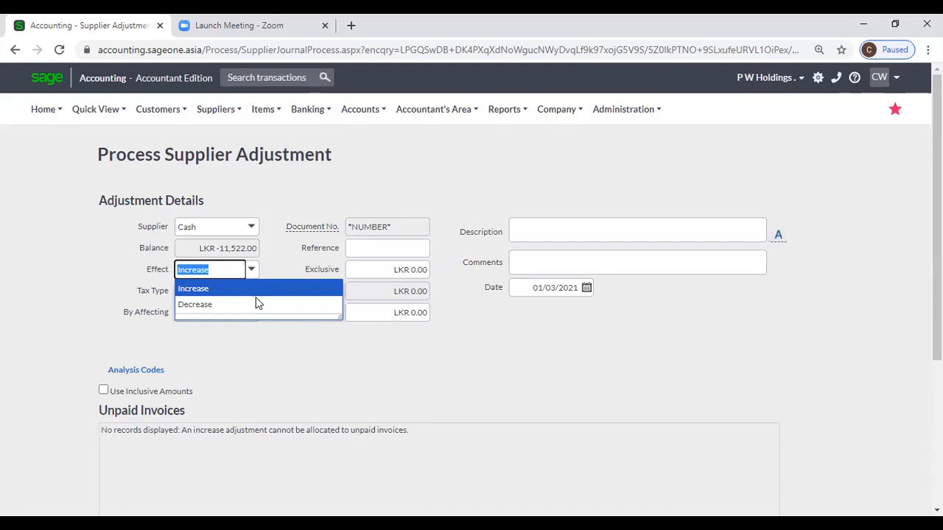
{"action": "left_click", "coordinate": [257, 303]}
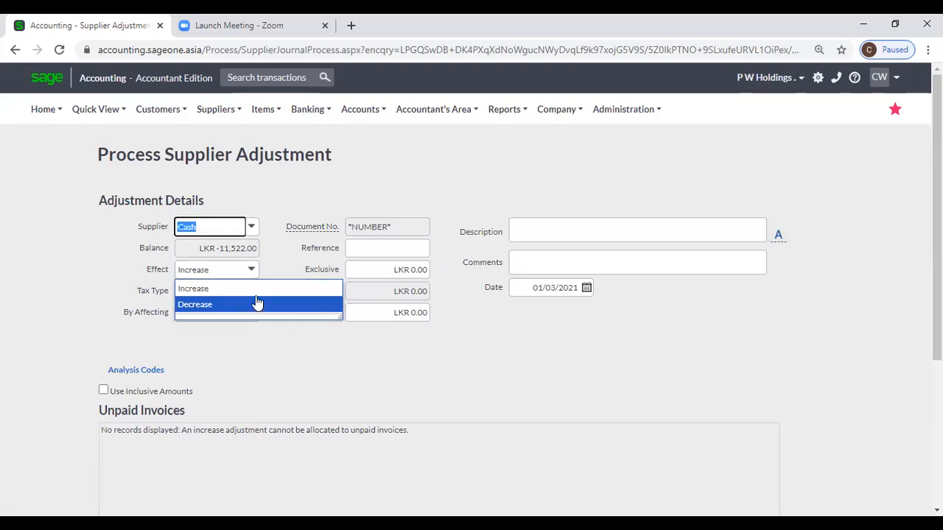
{"action": "left_click", "coordinate": [272, 261]}
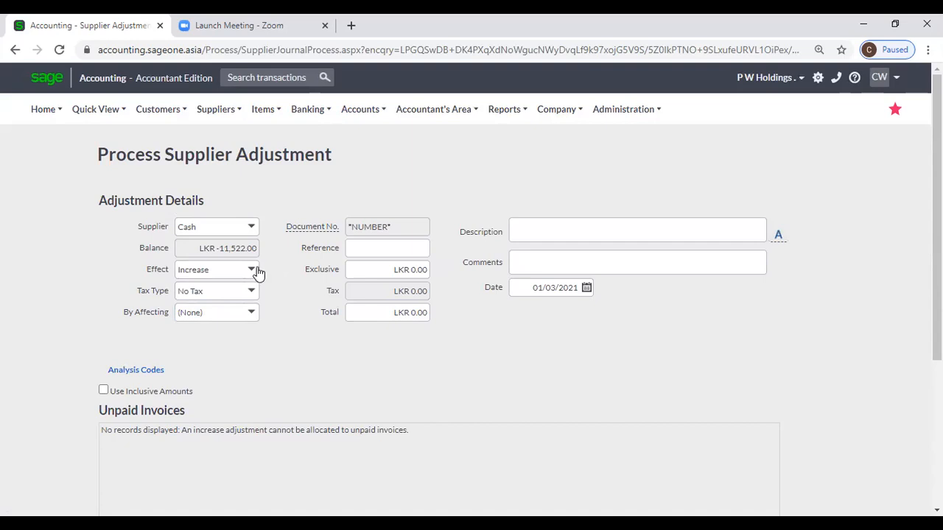
{"action": "left_click", "coordinate": [257, 272]}
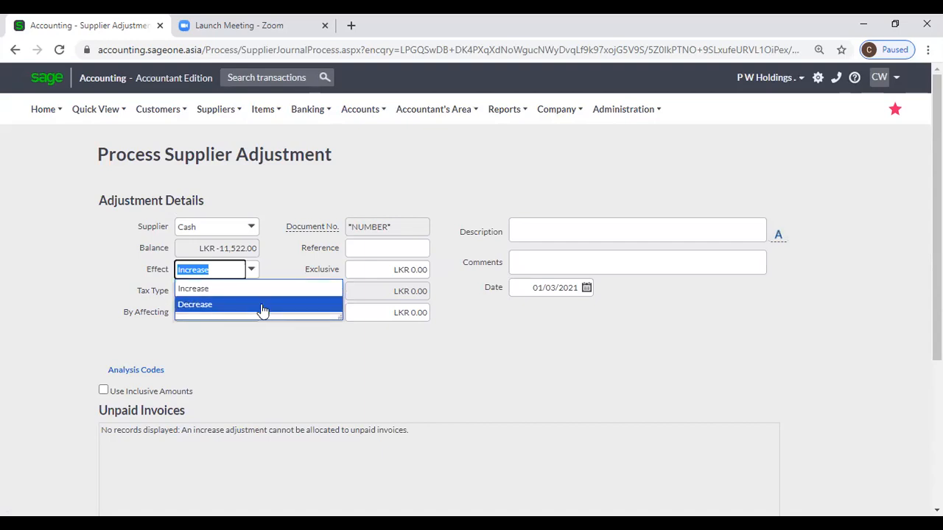
{"action": "left_click", "coordinate": [294, 258]}
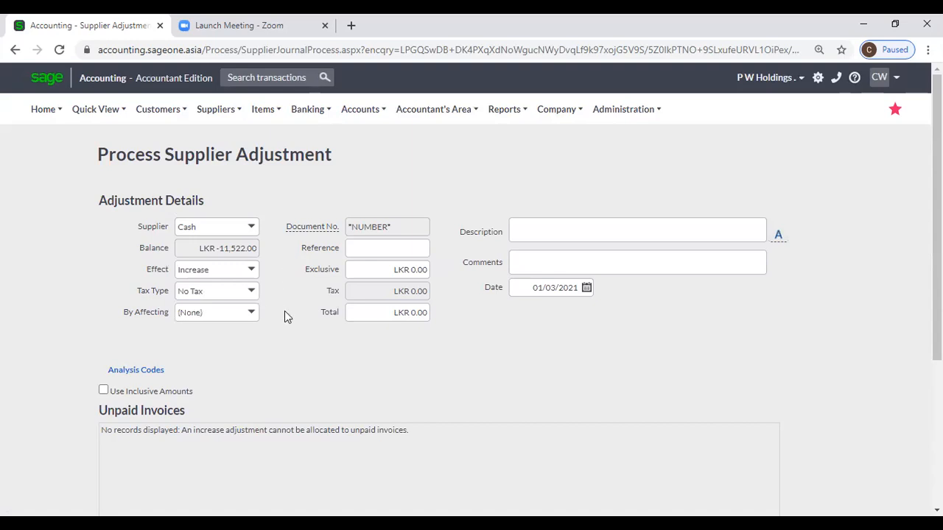
{"action": "left_click", "coordinate": [251, 316]}
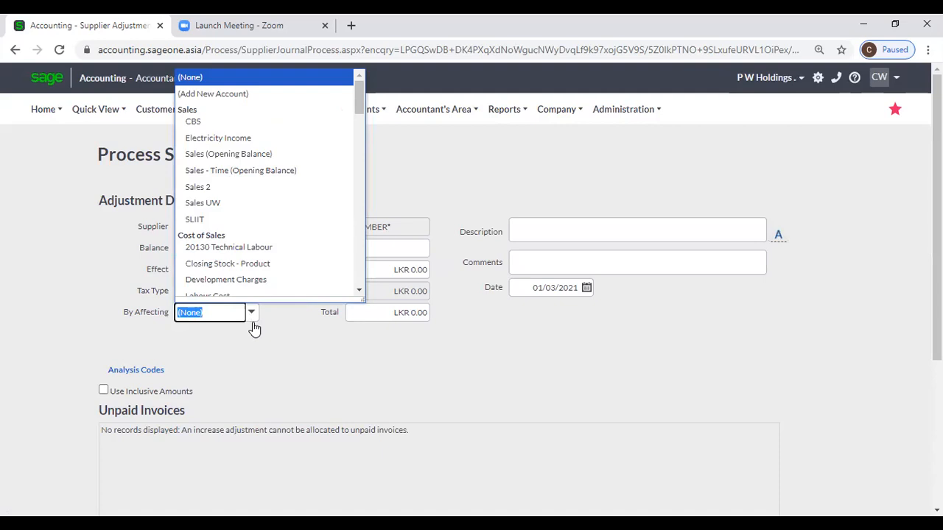
{"action": "left_click", "coordinate": [295, 333]}
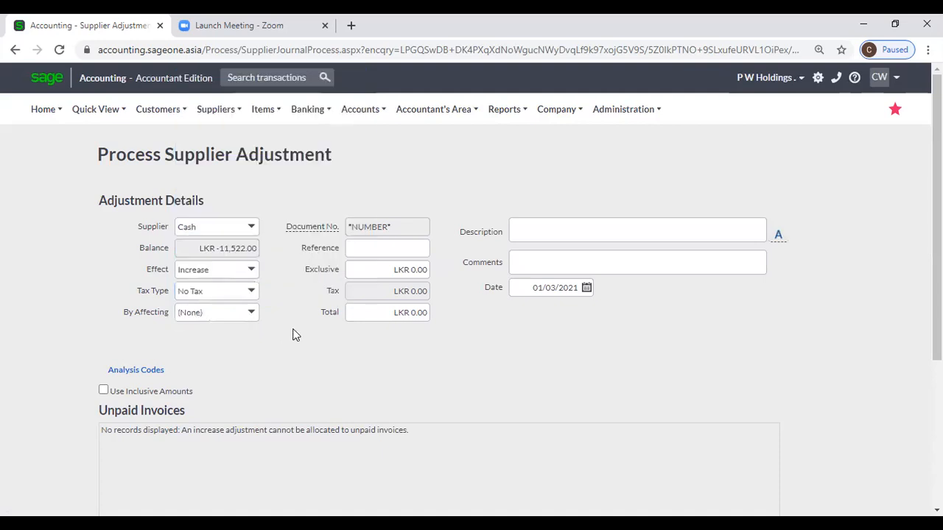
Go through the adjustment's Reference, Exclusive, Description and Date fields and check the Unpaid Invoices section.
{"action": "left_click", "coordinate": [389, 257]}
{"action": "left_click", "coordinate": [421, 211]}
{"action": "left_click", "coordinate": [400, 277]}
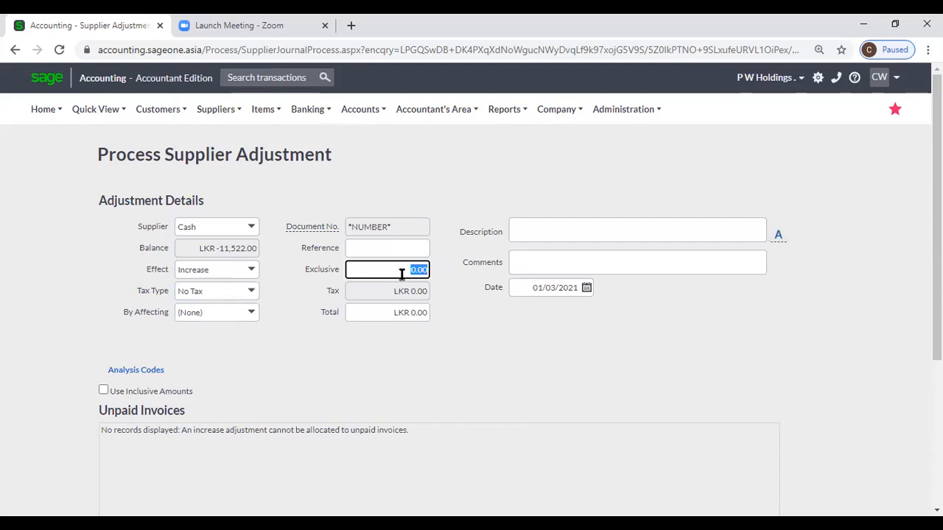
{"action": "left_click", "coordinate": [511, 233]}
{"action": "left_click", "coordinate": [513, 244]}
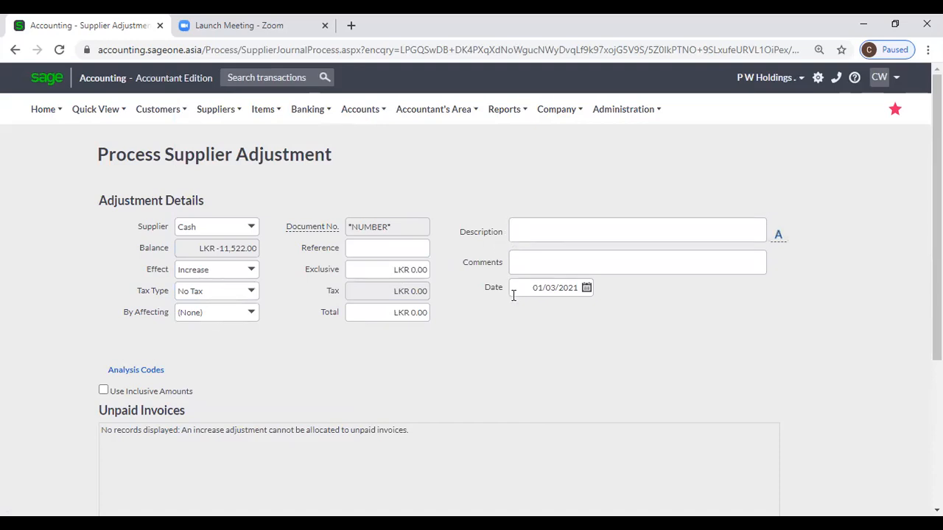
{"action": "left_click", "coordinate": [588, 288]}
{"action": "left_click", "coordinate": [686, 297]}
{"action": "scroll", "coordinate": [604, 321], "scroll_direction": "down", "scroll_amount": 1}
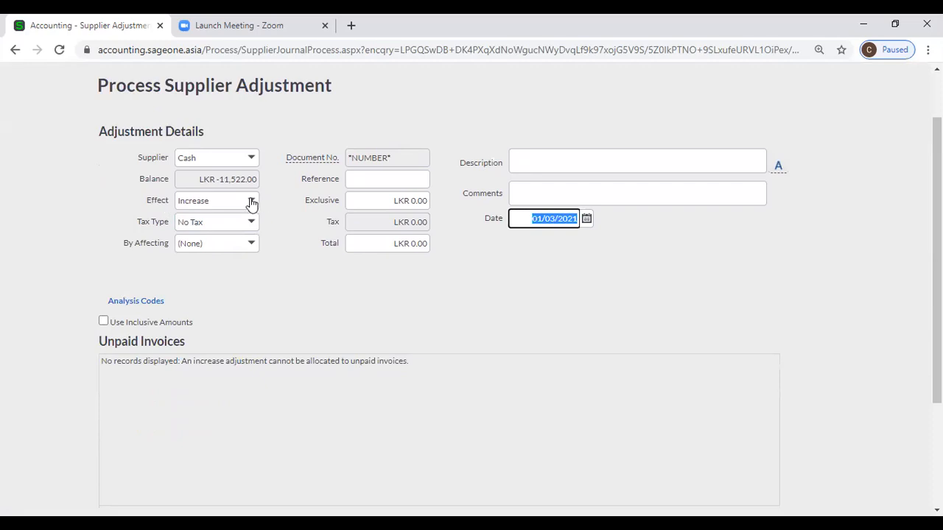
Set the adjustment's effect to Decrease and allocate it to the first unpaid invoice.
{"action": "left_click", "coordinate": [252, 204]}
{"action": "left_click", "coordinate": [238, 234]}
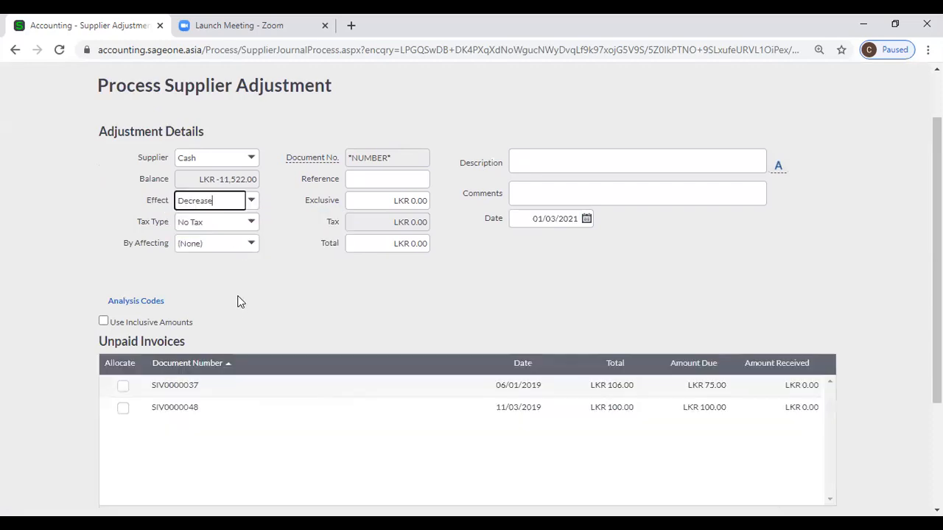
{"action": "left_click", "coordinate": [123, 391]}
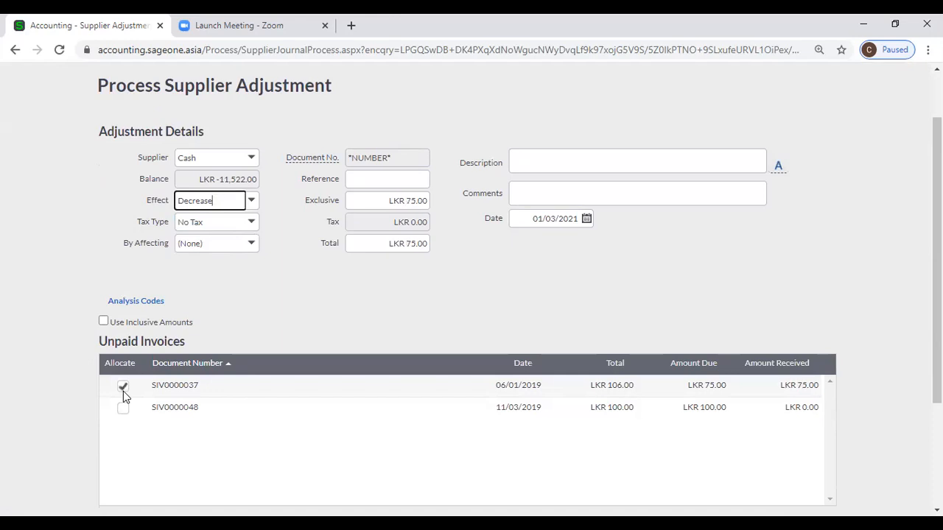
{"action": "scroll", "coordinate": [557, 333], "scroll_direction": "down", "scroll_amount": 3}
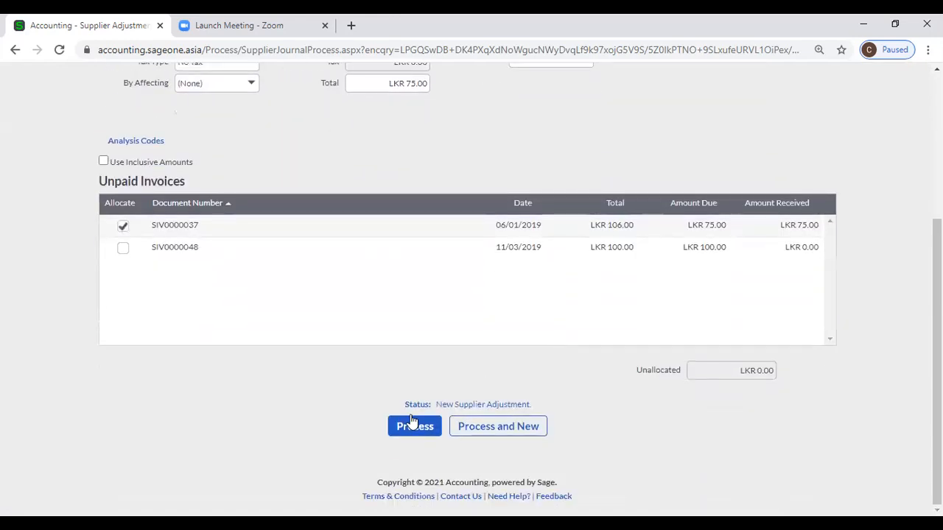
{"action": "scroll", "coordinate": [287, 254], "scroll_direction": "up", "scroll_amount": 2}
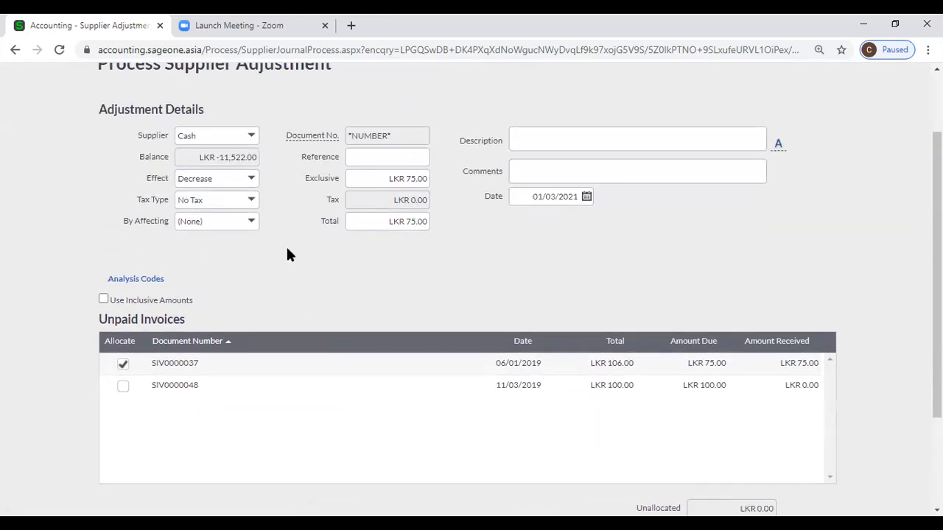
{"action": "scroll", "coordinate": [287, 254], "scroll_direction": "up", "scroll_amount": 2}
Return to the Supplier Adjustments list, discarding the unsaved adjustment, and open the Quick Entry Grid.
{"action": "left_click", "coordinate": [215, 112]}
{"action": "mouse_move", "coordinate": [224, 190]}
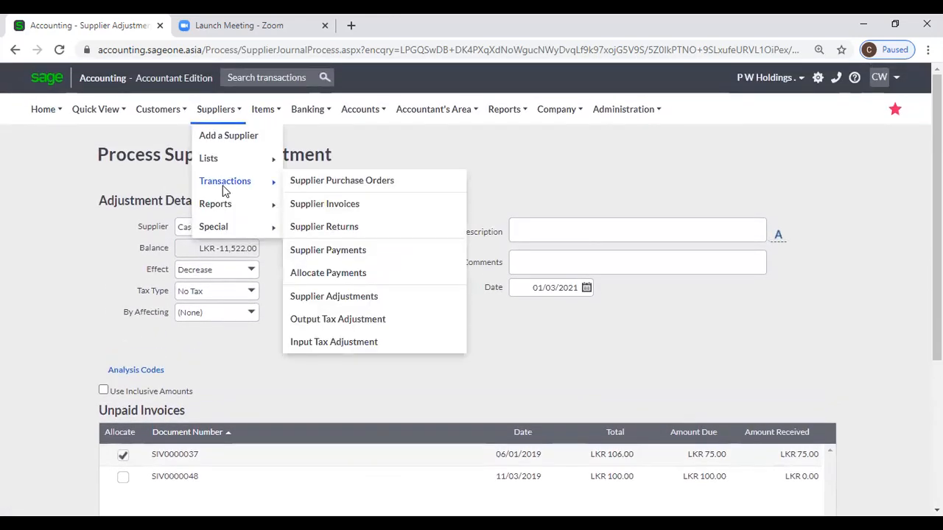
{"action": "left_click", "coordinate": [350, 298]}
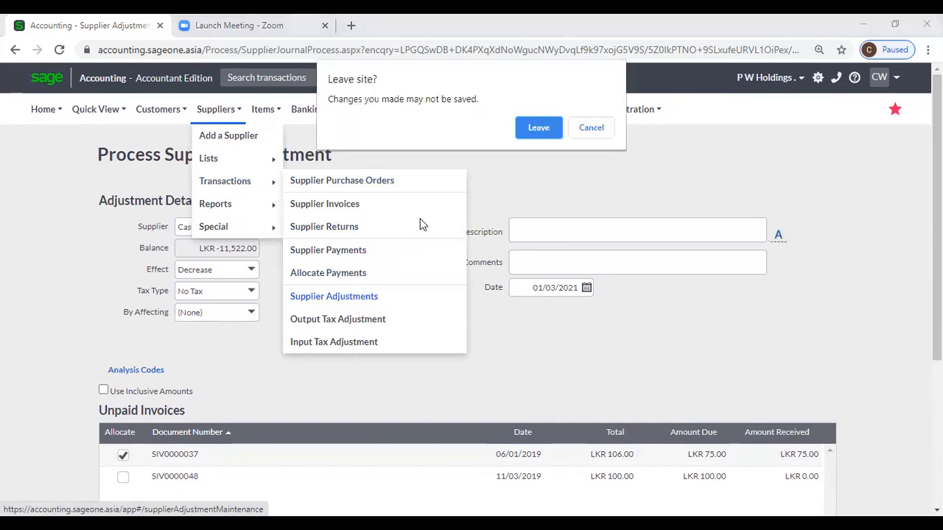
{"action": "left_click", "coordinate": [540, 137]}
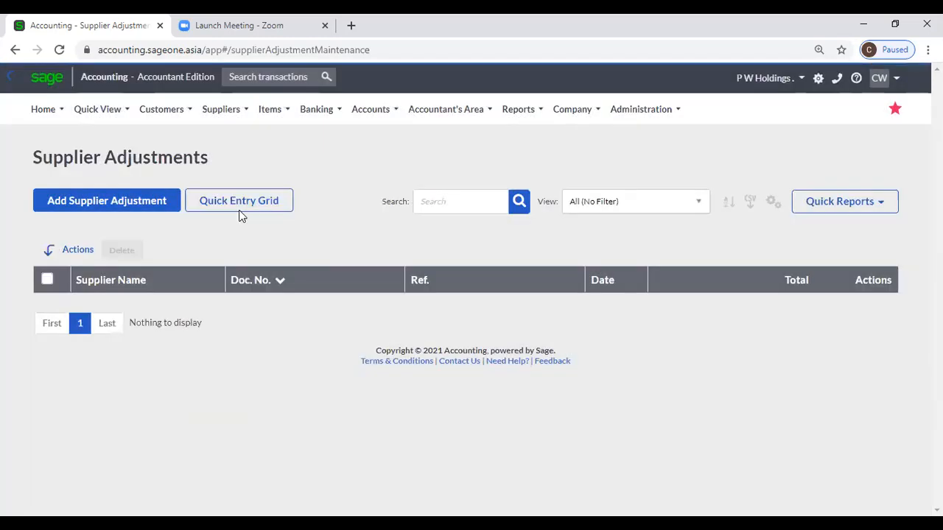
{"action": "left_click", "coordinate": [240, 216]}
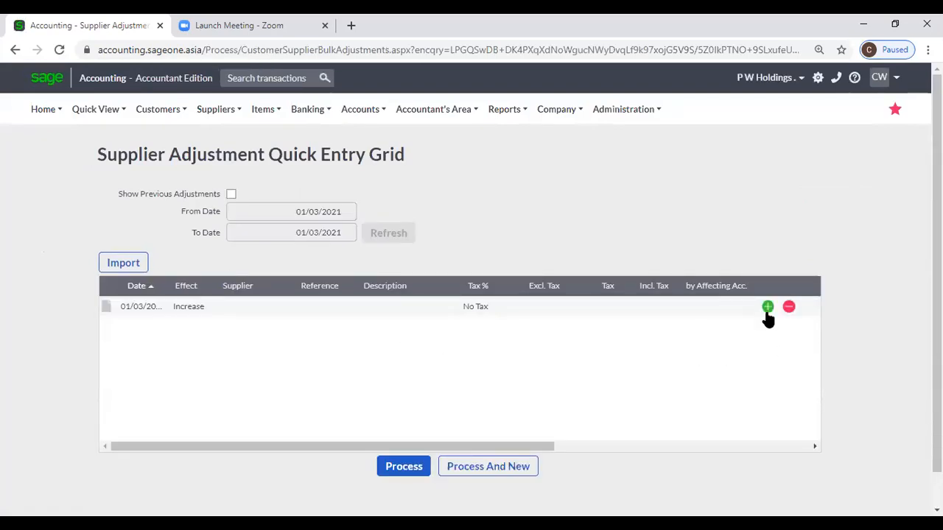
Add three more adjustment rows to the Quick Entry Grid.
{"action": "left_click", "coordinate": [767, 308]}
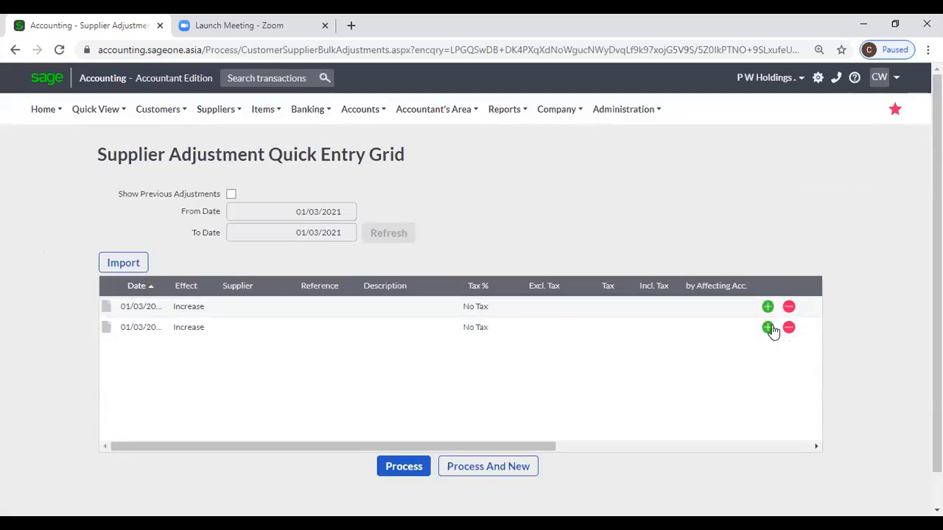
{"action": "left_click", "coordinate": [769, 329]}
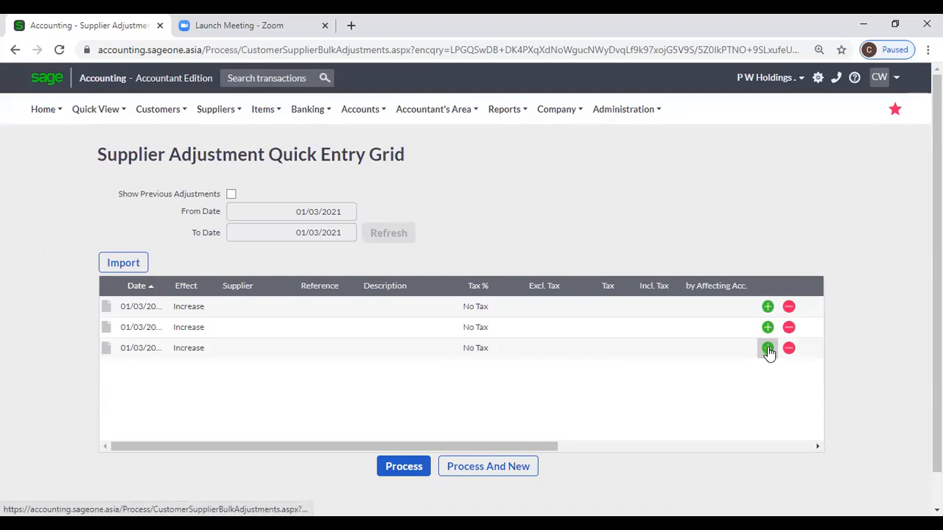
{"action": "left_click", "coordinate": [769, 350]}
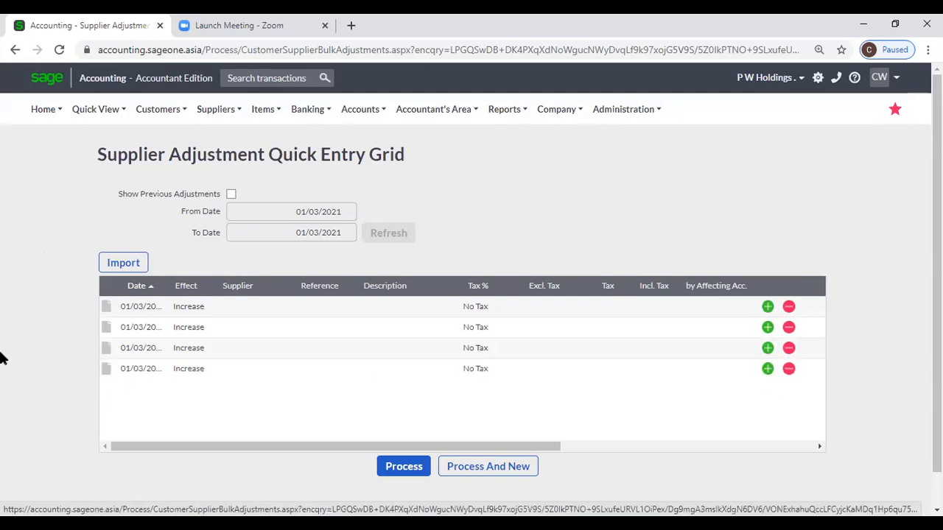
Show the CSV import options in the Quick Entry Grid and review them with the adjustment rows and processing options.
{"action": "left_click", "coordinate": [128, 266]}
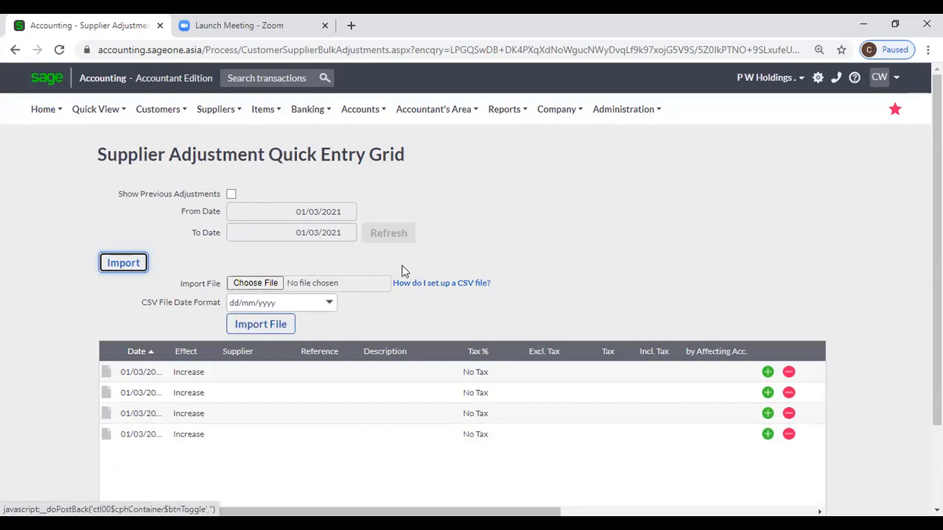
{"action": "scroll", "coordinate": [441, 265], "scroll_direction": "down", "scroll_amount": 2}
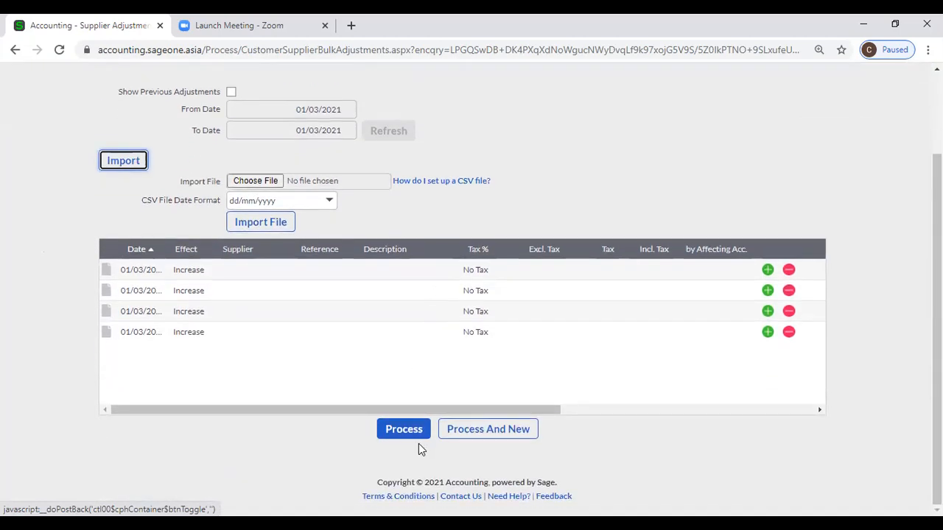
{"action": "scroll", "coordinate": [324, 349], "scroll_direction": "up", "scroll_amount": 1}
{"action": "scroll", "coordinate": [325, 348], "scroll_direction": "up", "scroll_amount": 2}
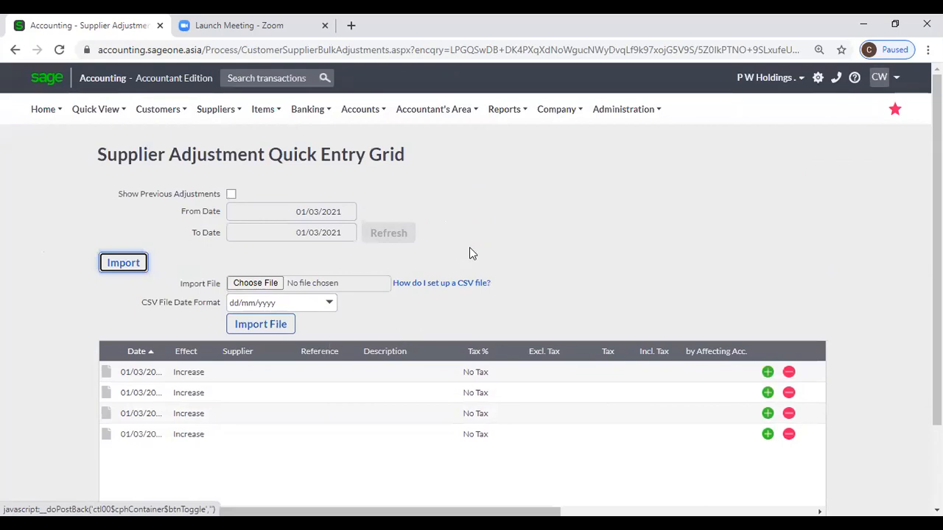
{"action": "scroll", "coordinate": [470, 250], "scroll_direction": "down", "scroll_amount": 2}
{"action": "scroll", "coordinate": [472, 253], "scroll_direction": "down", "scroll_amount": 1}
{"action": "left_click", "coordinate": [603, 145]}
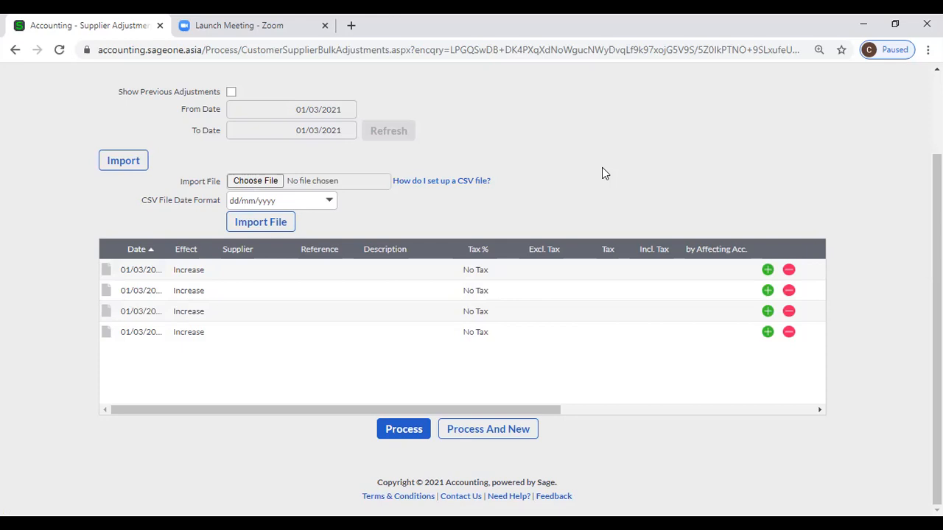
{"action": "scroll", "coordinate": [589, 184], "scroll_direction": "up", "scroll_amount": 2}
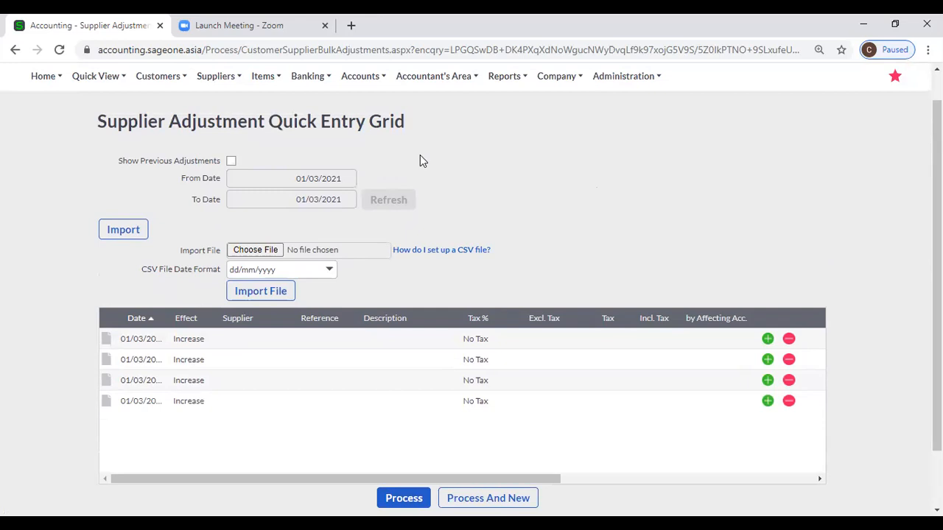
{"action": "scroll", "coordinate": [420, 159], "scroll_direction": "up", "scroll_amount": 1}
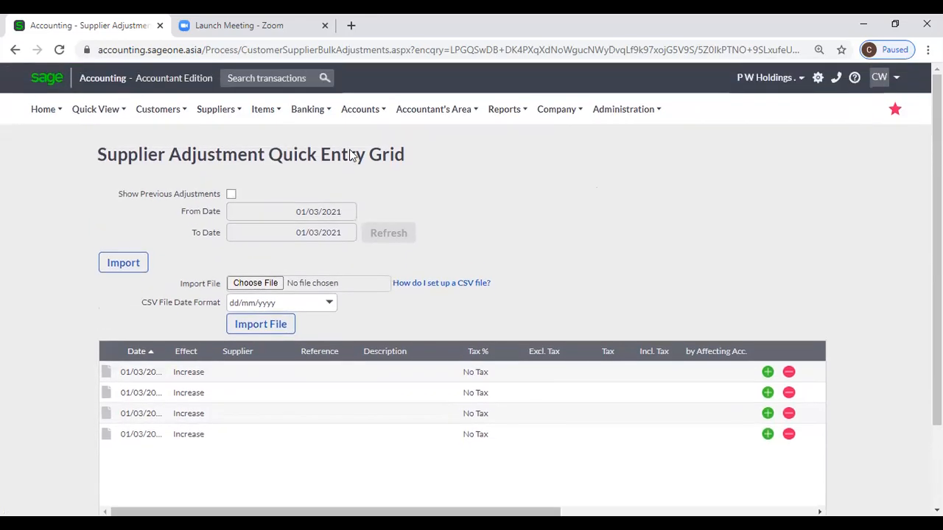
{"action": "left_click", "coordinate": [215, 109]}
{"action": "mouse_move", "coordinate": [219, 184]}
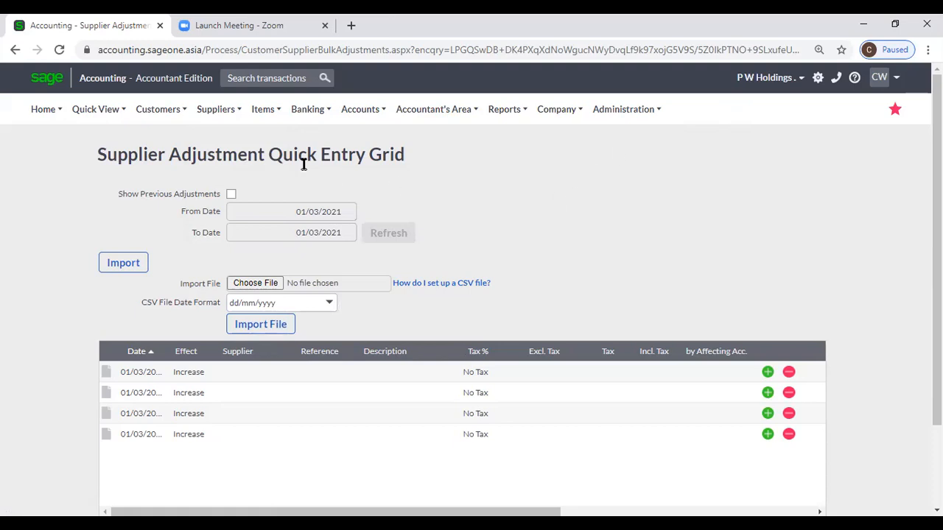
{"action": "left_click", "coordinate": [230, 112]}
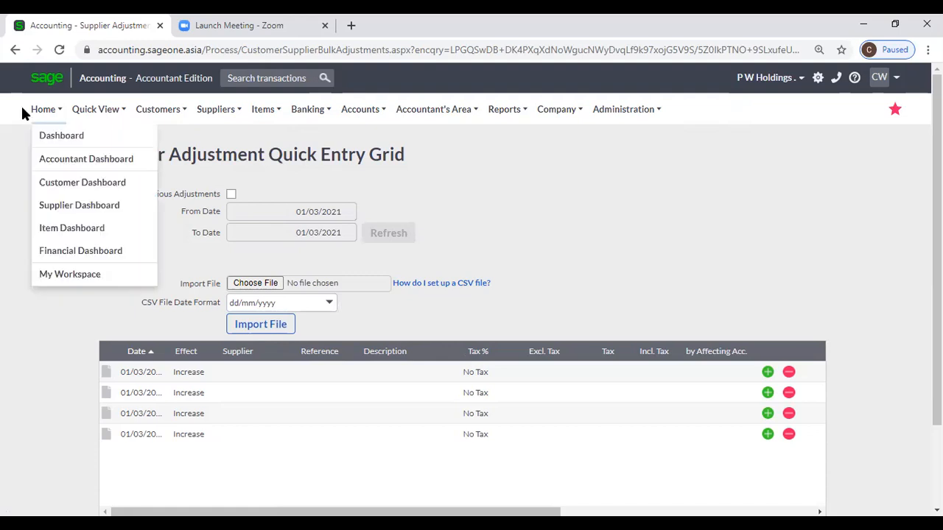
{"action": "mouse_move", "coordinate": [218, 125]}
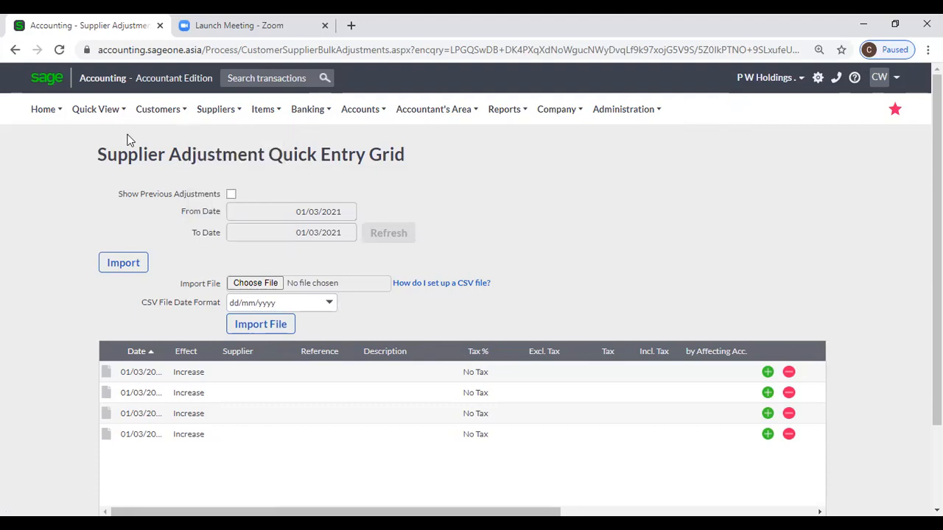
{"action": "mouse_move", "coordinate": [218, 179]}
{"action": "mouse_move", "coordinate": [221, 149]}
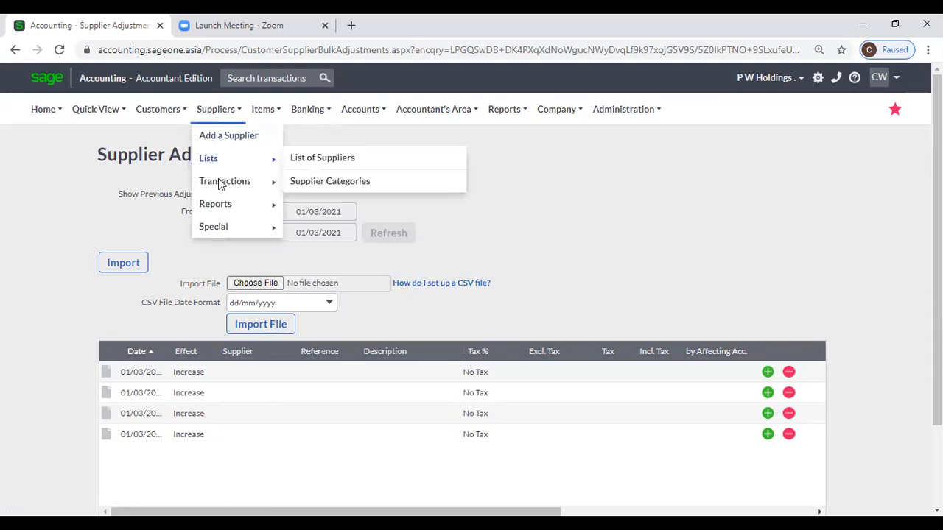
Open the List of Suppliers report with its default filters and Summary style, and view the resulting supplier listing.
{"action": "mouse_move", "coordinate": [267, 193]}
{"action": "mouse_move", "coordinate": [233, 210]}
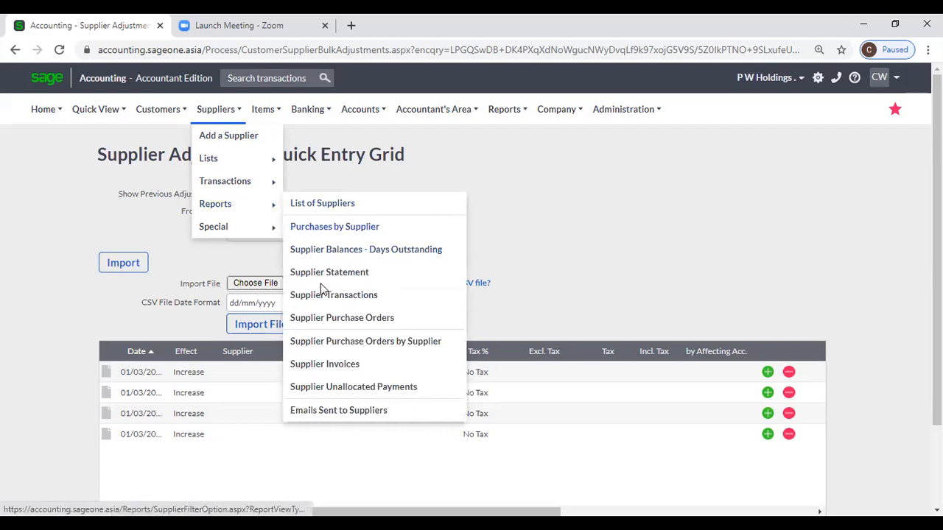
{"action": "left_click", "coordinate": [325, 205]}
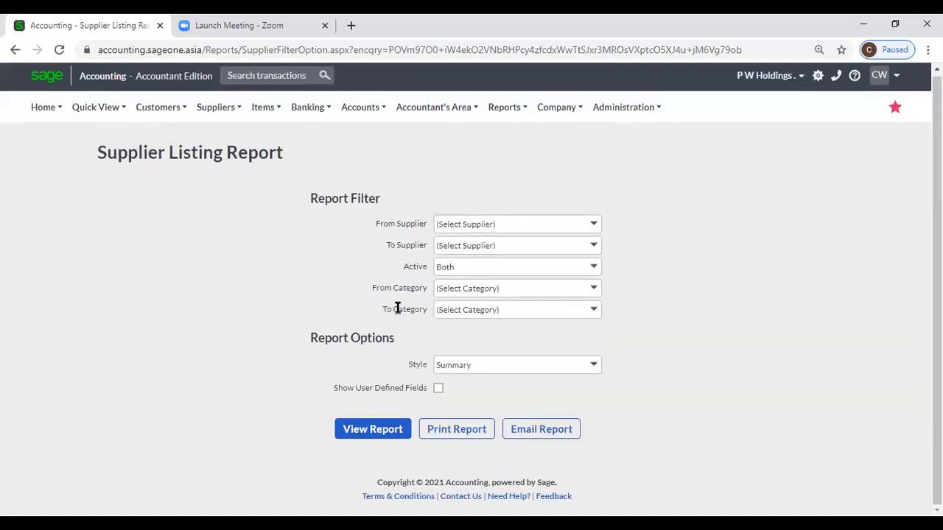
{"action": "left_click", "coordinate": [370, 433]}
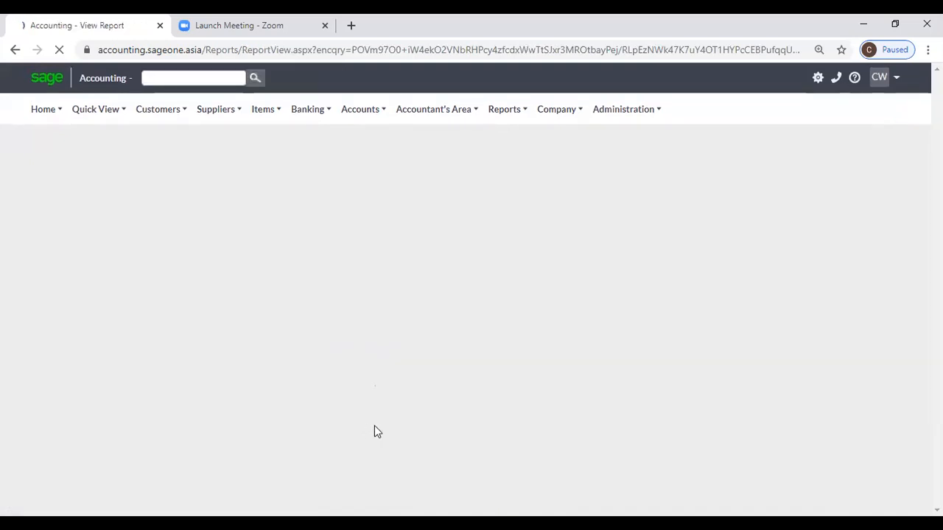
{"action": "scroll", "coordinate": [377, 425], "scroll_direction": "down", "scroll_amount": 3}
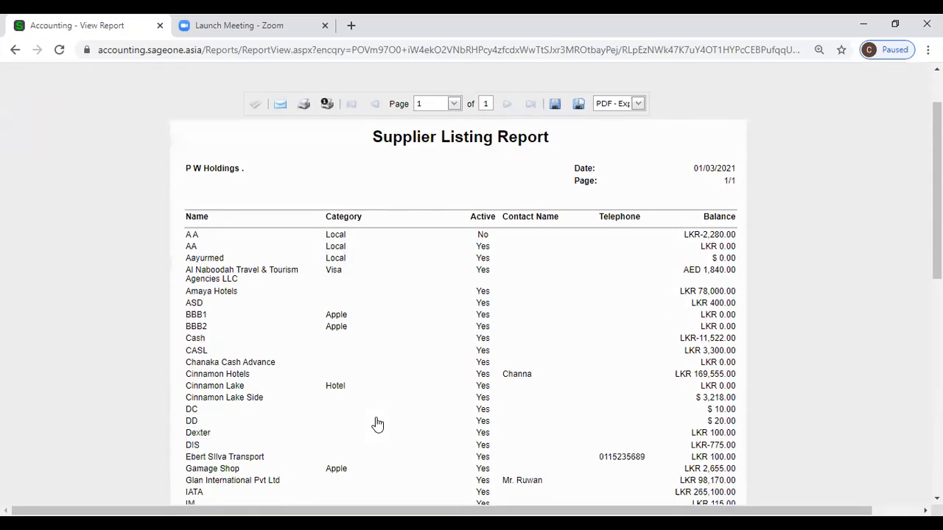
Look through the supplier listing and return to the filter page of the List of Suppliers report.
{"action": "scroll", "coordinate": [376, 423], "scroll_direction": "down", "scroll_amount": 4}
{"action": "scroll", "coordinate": [267, 273], "scroll_direction": "up", "scroll_amount": 6}
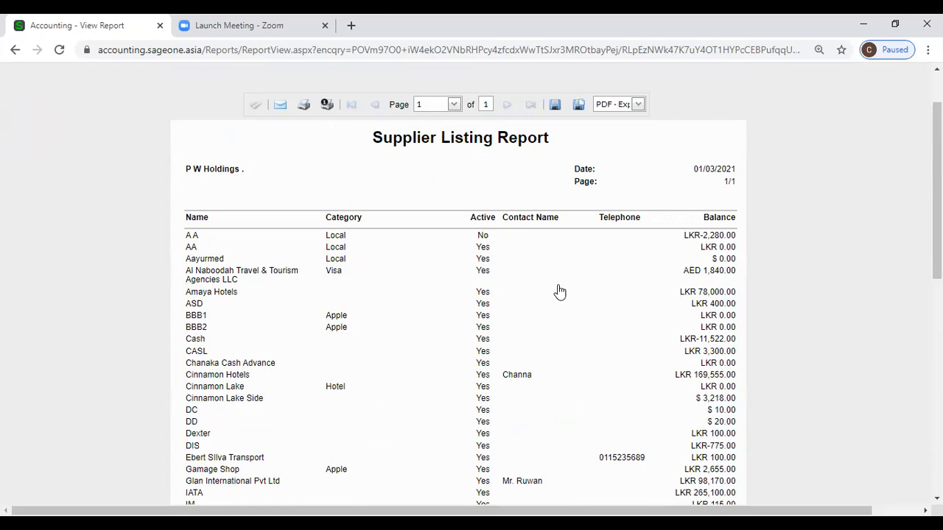
{"action": "scroll", "coordinate": [408, 210], "scroll_direction": "up", "scroll_amount": 1}
{"action": "left_click", "coordinate": [221, 118]}
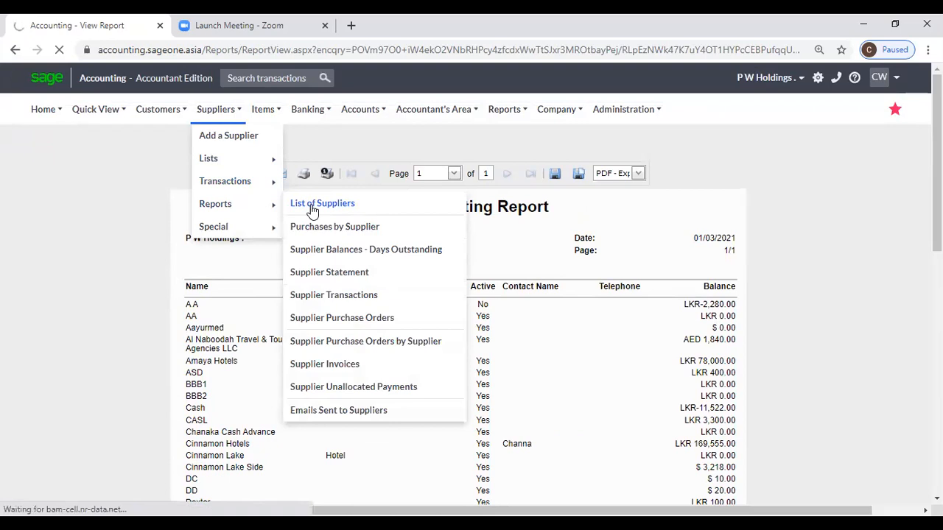
{"action": "left_click", "coordinate": [313, 208]}
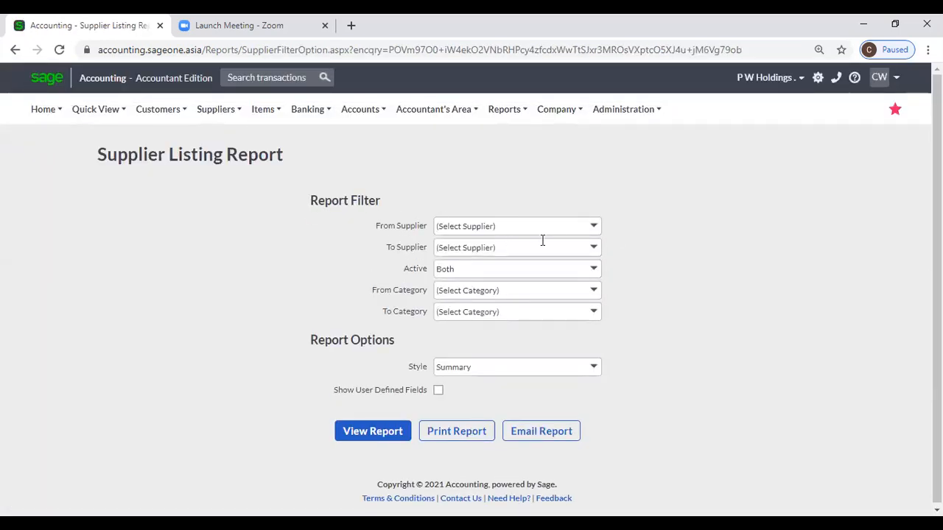
Set the report's supplier range from Amaya Hotels to Cinnamon Hotels.
{"action": "left_click", "coordinate": [592, 230]}
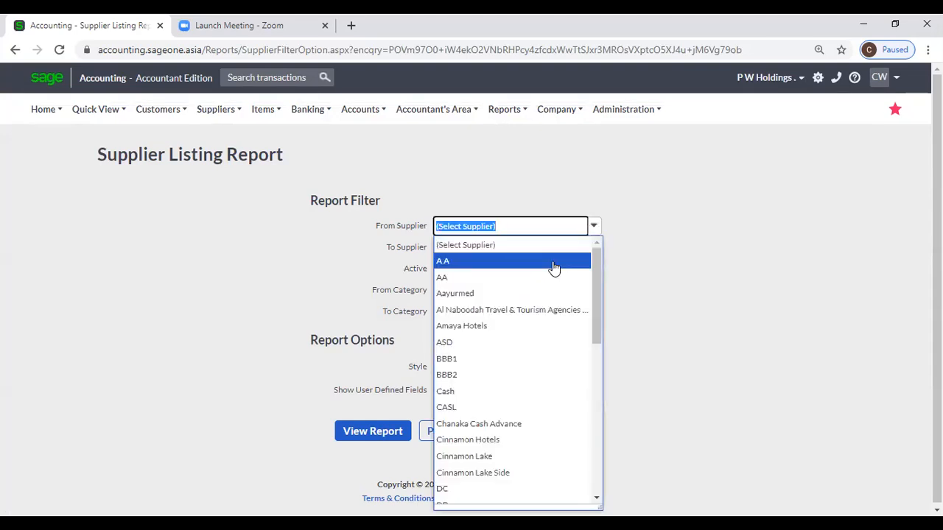
{"action": "left_click", "coordinate": [521, 309]}
{"action": "left_click", "coordinate": [523, 311]}
{"action": "left_click", "coordinate": [591, 232]}
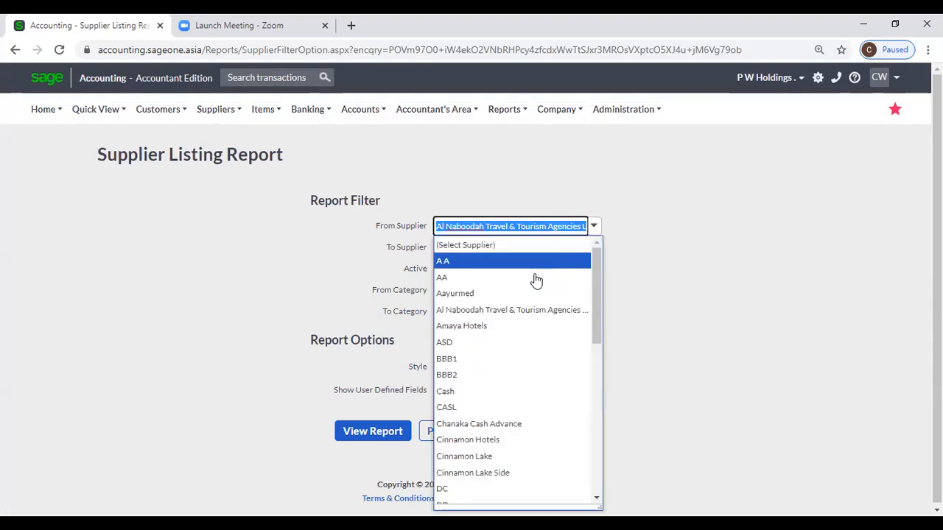
{"action": "left_click", "coordinate": [501, 327]}
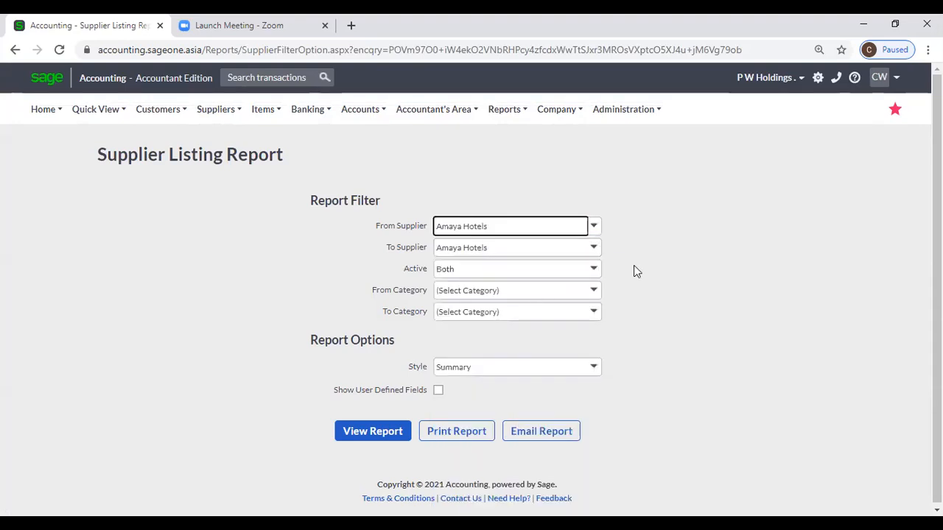
{"action": "left_click", "coordinate": [595, 248]}
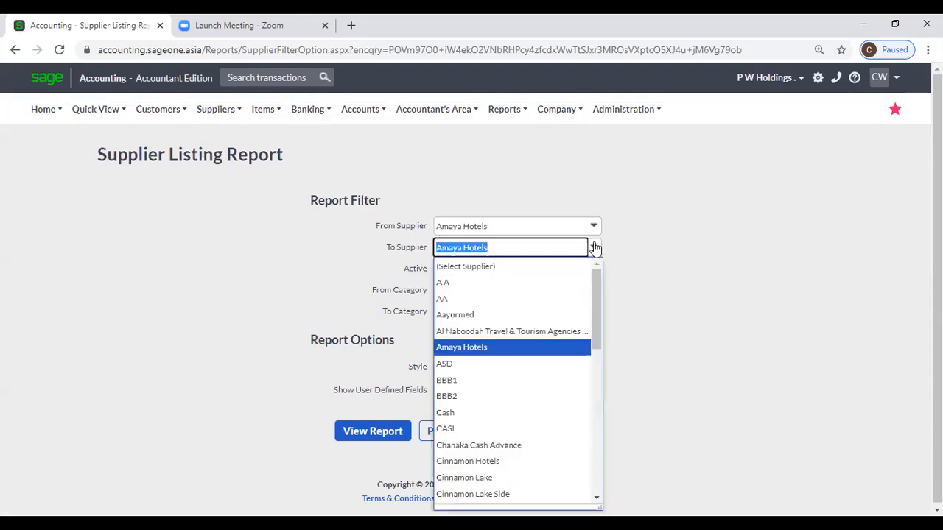
{"action": "left_click", "coordinate": [506, 463]}
{"action": "left_click", "coordinate": [669, 342]}
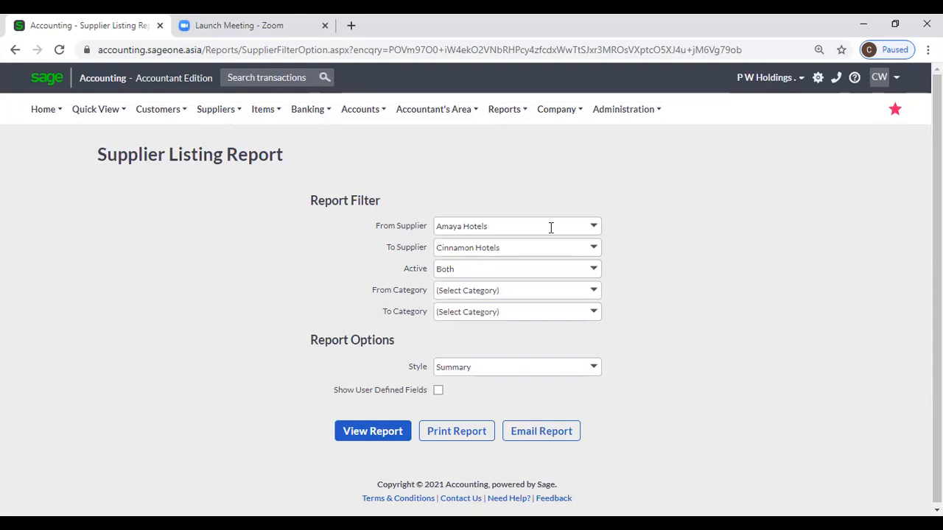
Show the choices of the Active and From Category filters without changing either one.
{"action": "left_click", "coordinate": [594, 271]}
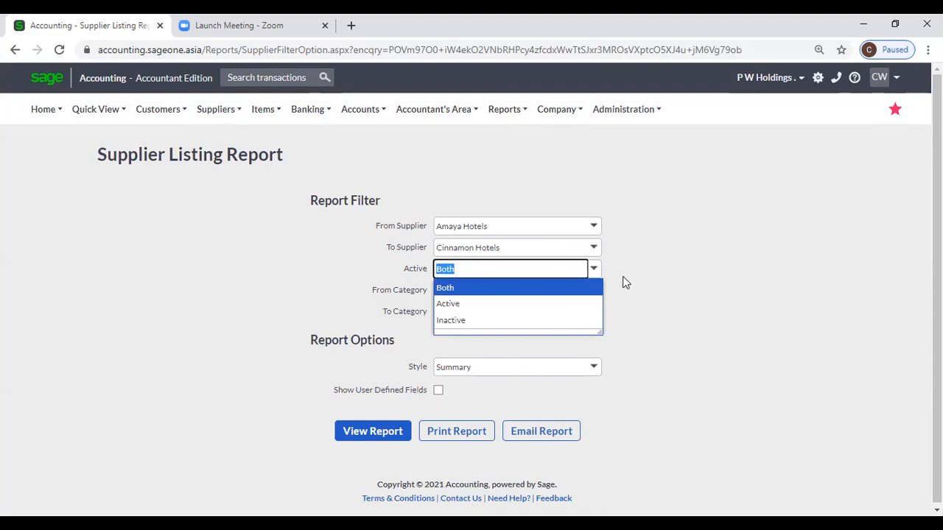
{"action": "left_click", "coordinate": [658, 275]}
{"action": "scroll", "coordinate": [655, 274], "scroll_direction": "down", "scroll_amount": 1}
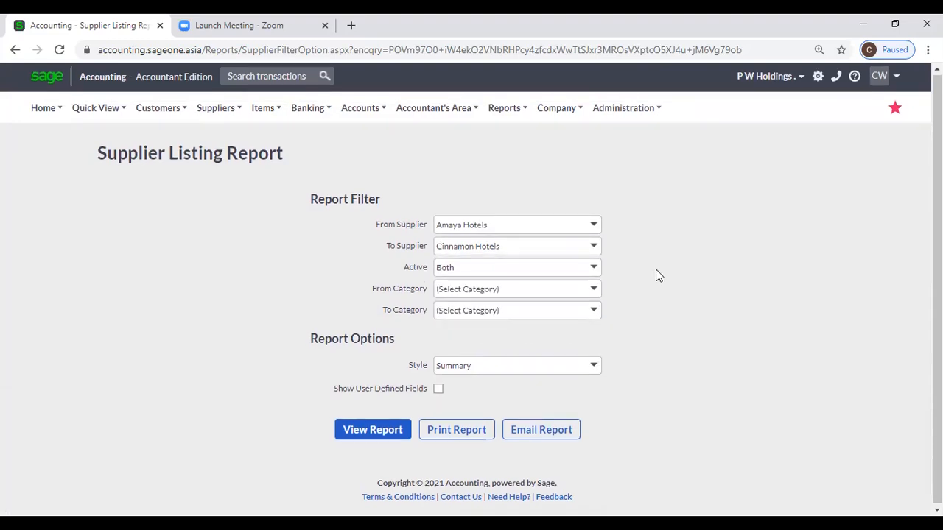
{"action": "left_click", "coordinate": [598, 292]}
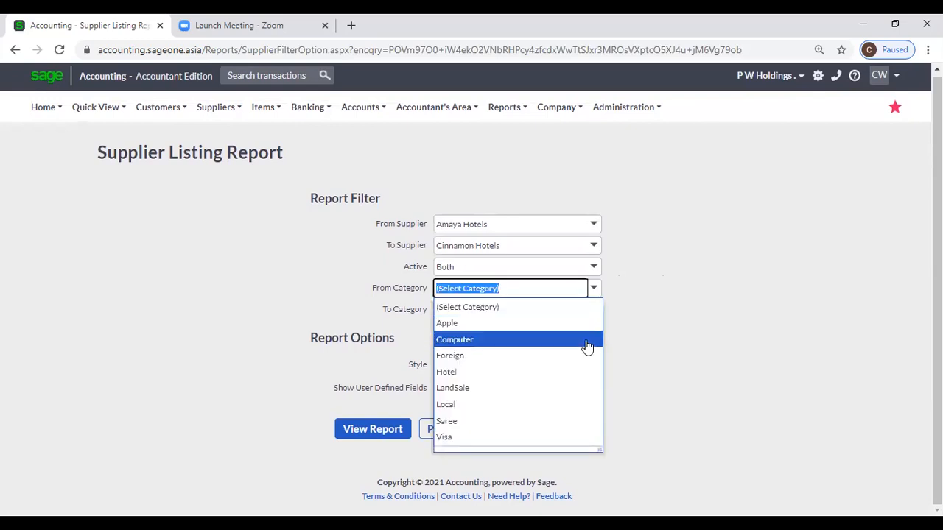
{"action": "left_click", "coordinate": [656, 319]}
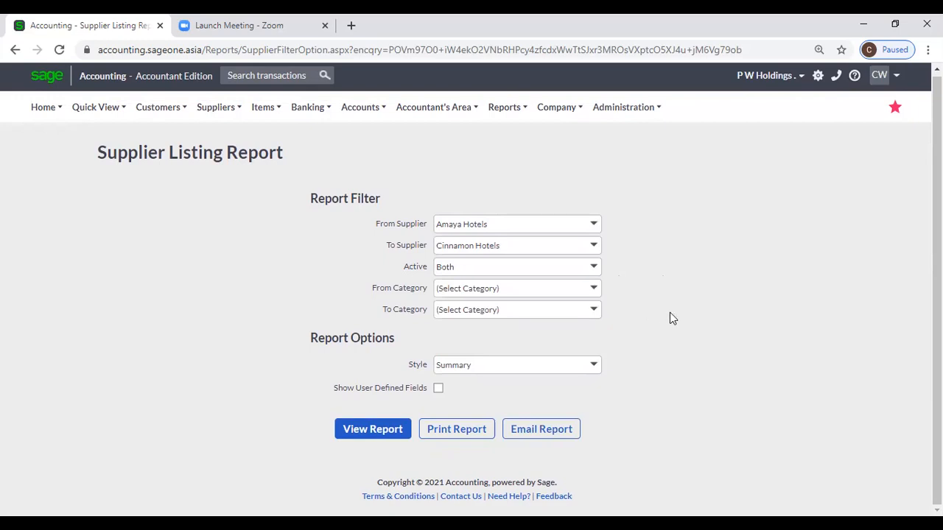
Set the style to Detailed, include user defined fields, and view the resulting supplier listing.
{"action": "left_click", "coordinate": [593, 371]}
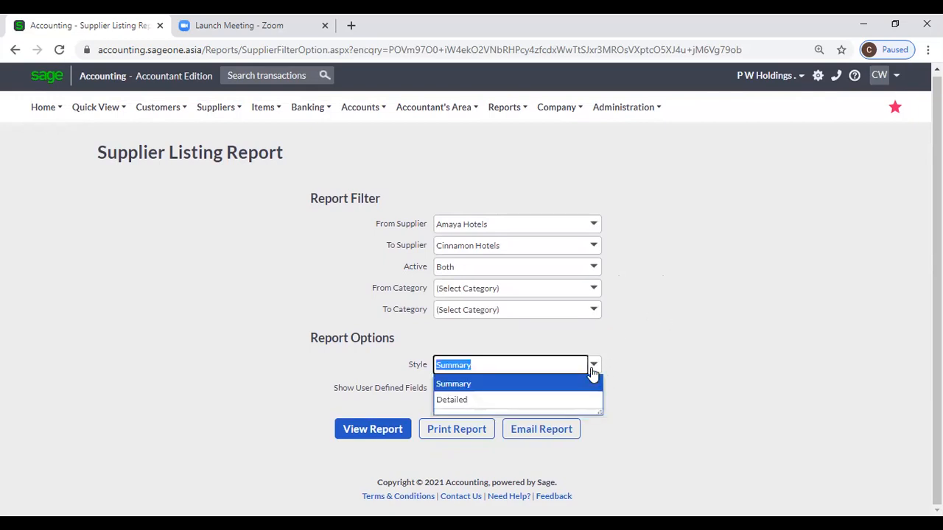
{"action": "left_click", "coordinate": [560, 404]}
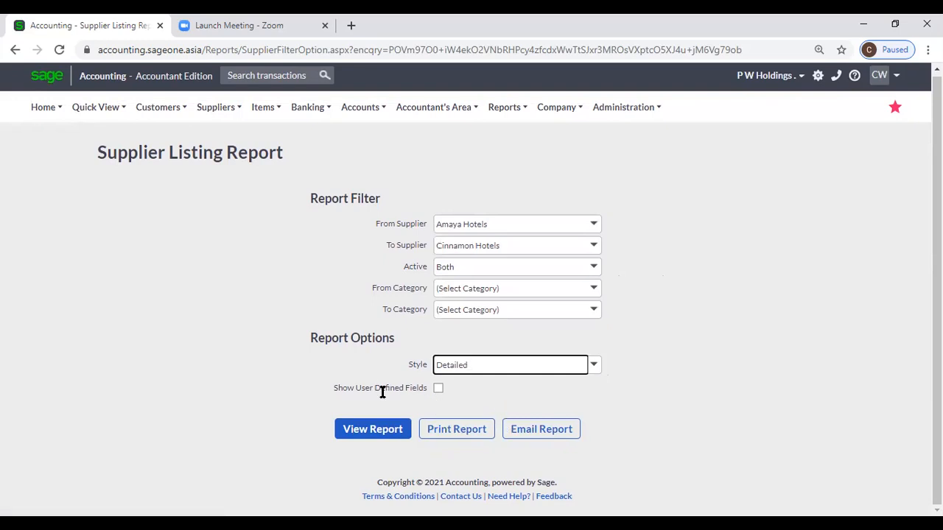
{"action": "left_click", "coordinate": [438, 389]}
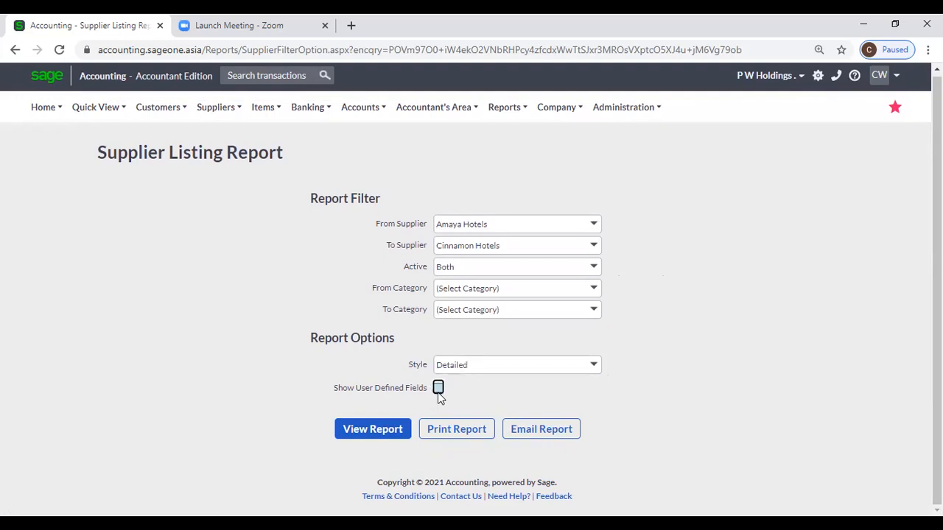
{"action": "left_click", "coordinate": [387, 432]}
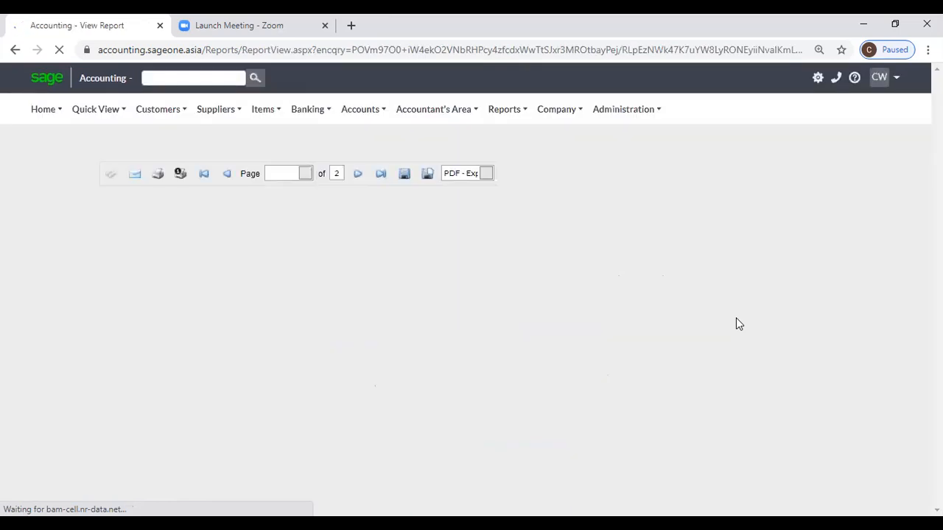
{"action": "scroll", "coordinate": [736, 317], "scroll_direction": "down", "scroll_amount": 4}
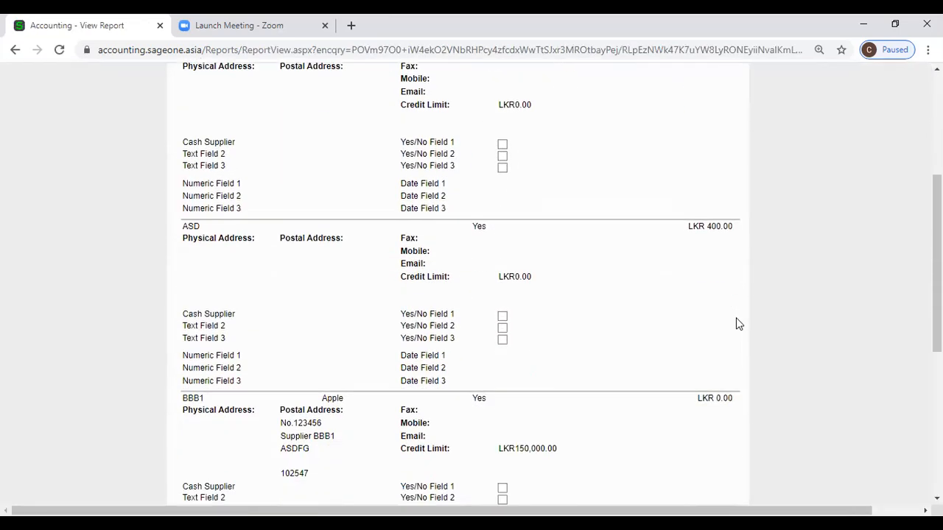
{"action": "scroll", "coordinate": [626, 213], "scroll_direction": "down", "scroll_amount": 1}
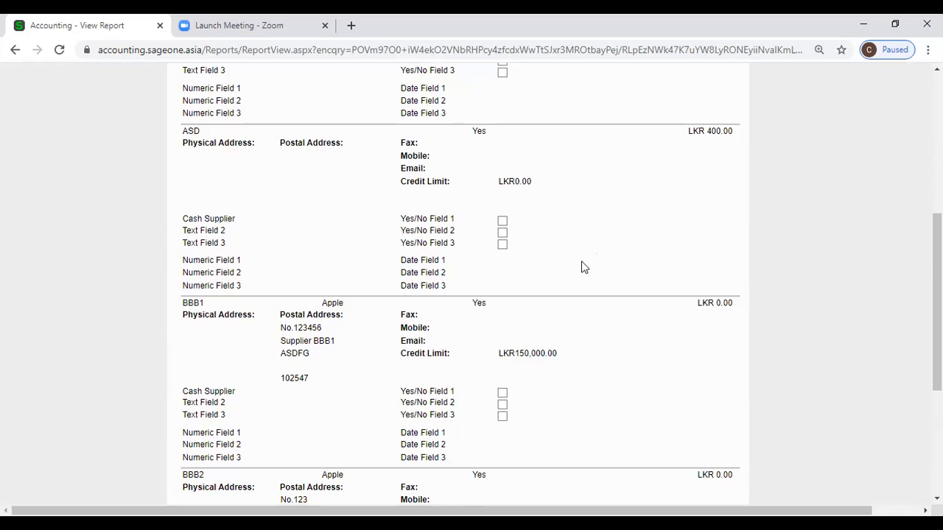
{"action": "scroll", "coordinate": [585, 267], "scroll_direction": "up", "scroll_amount": 5}
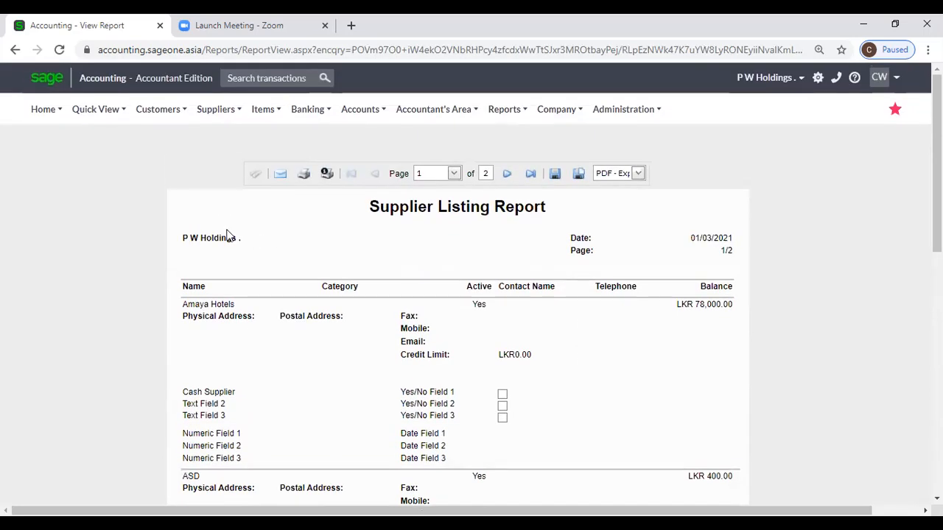
Reopen the List of Suppliers report and view it with its default filters and options.
{"action": "left_click", "coordinate": [220, 108]}
{"action": "mouse_move", "coordinate": [231, 206]}
{"action": "left_click", "coordinate": [299, 206]}
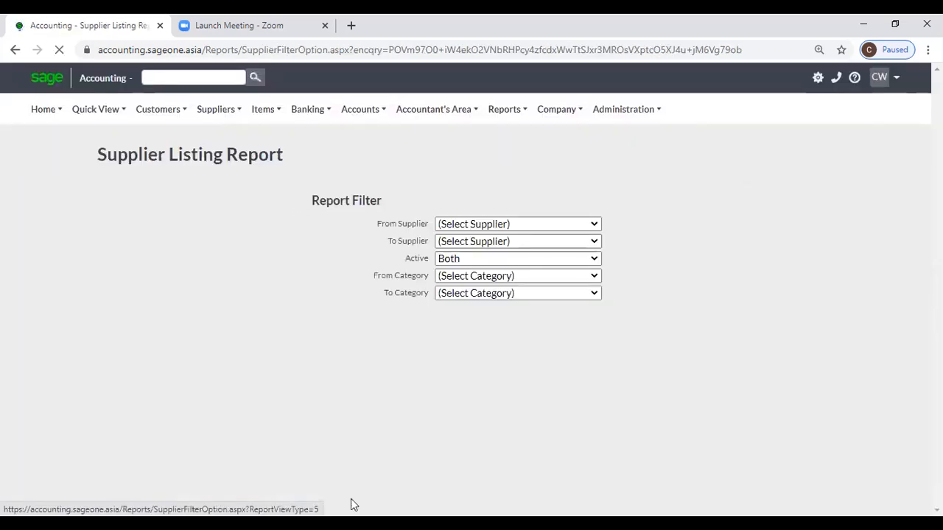
{"action": "left_click", "coordinate": [373, 432]}
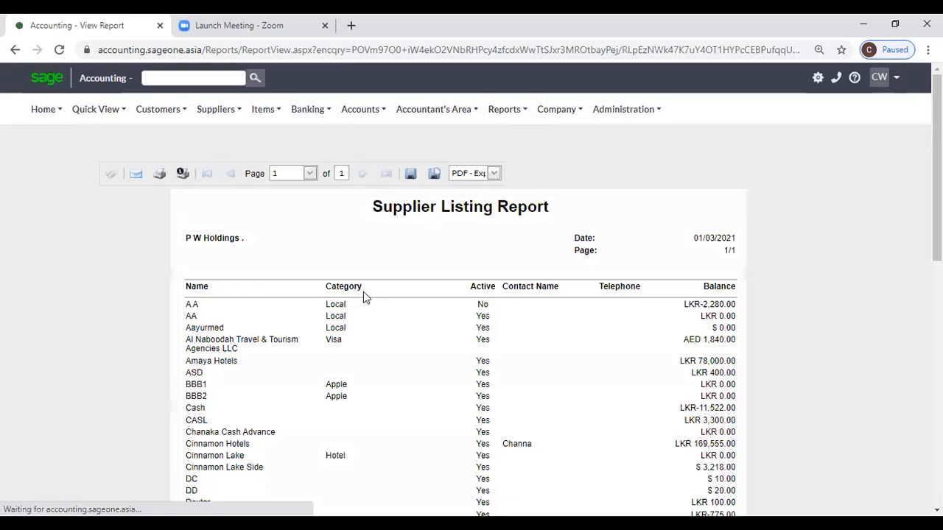
Show the export formats available for the supplier listing and look through the report.
{"action": "left_click", "coordinate": [638, 177]}
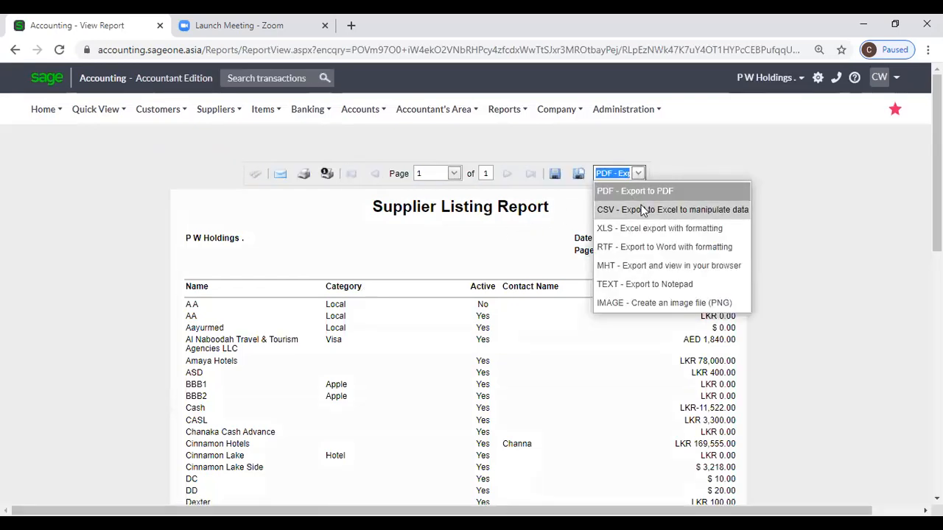
{"action": "left_click", "coordinate": [422, 232]}
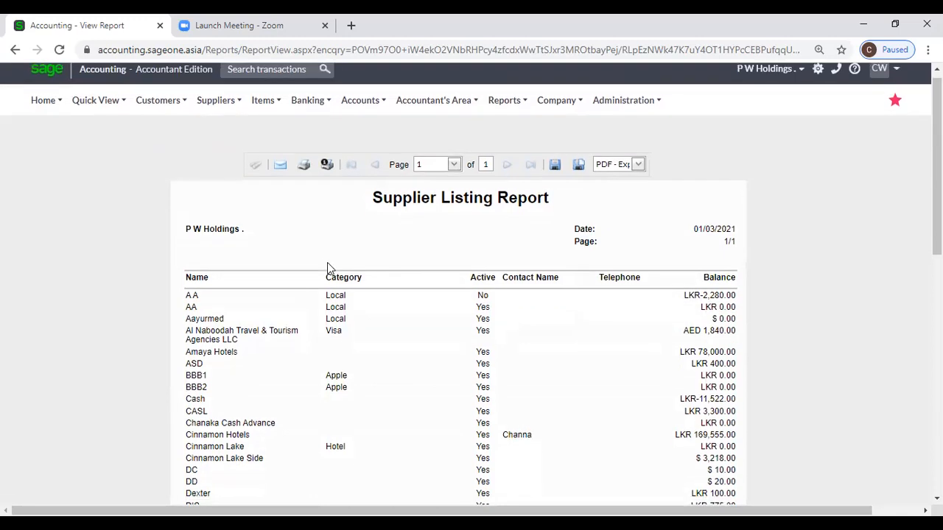
{"action": "scroll", "coordinate": [329, 269], "scroll_direction": "down", "scroll_amount": 3}
{"action": "scroll", "coordinate": [111, 236], "scroll_direction": "up", "scroll_amount": 3}
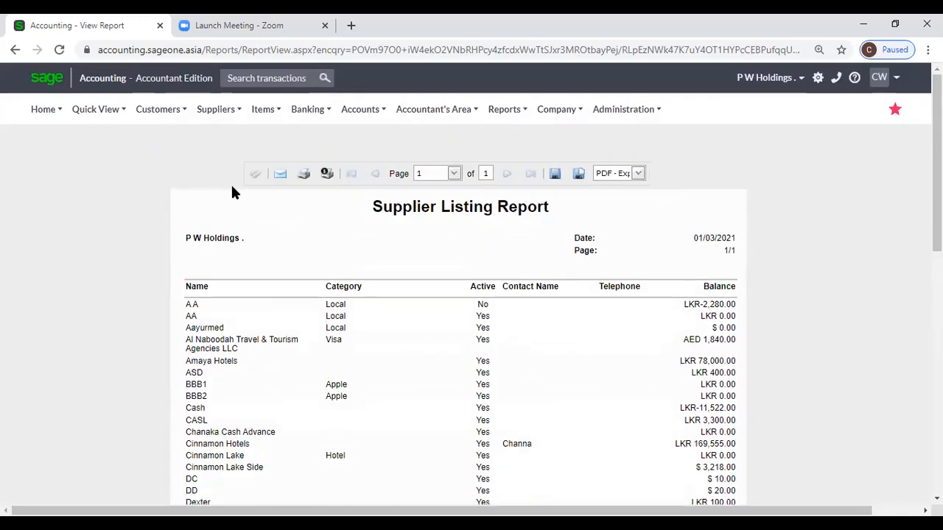
Open the Purchases by Supplier report and review its From Supplier choices and report options.
{"action": "left_click", "coordinate": [232, 118]}
{"action": "mouse_move", "coordinate": [234, 192]}
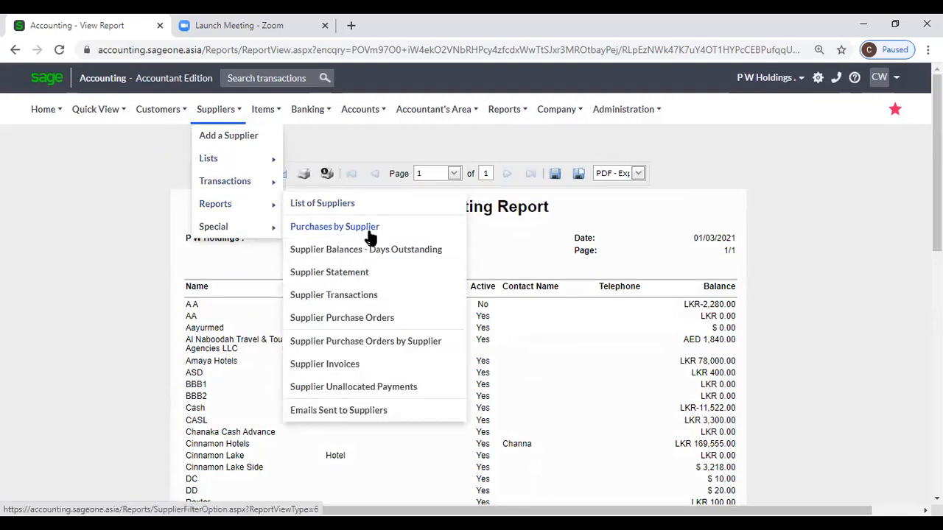
{"action": "left_click", "coordinate": [370, 235]}
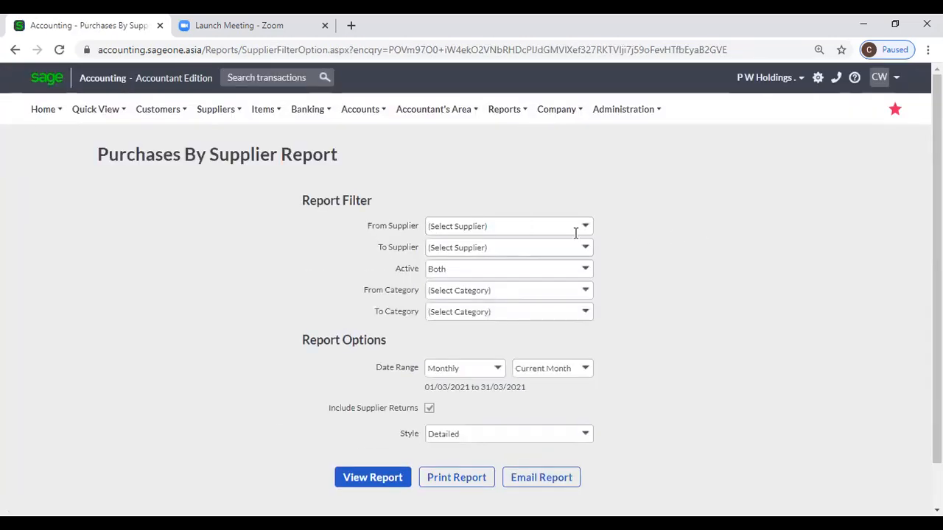
{"action": "left_click", "coordinate": [584, 233]}
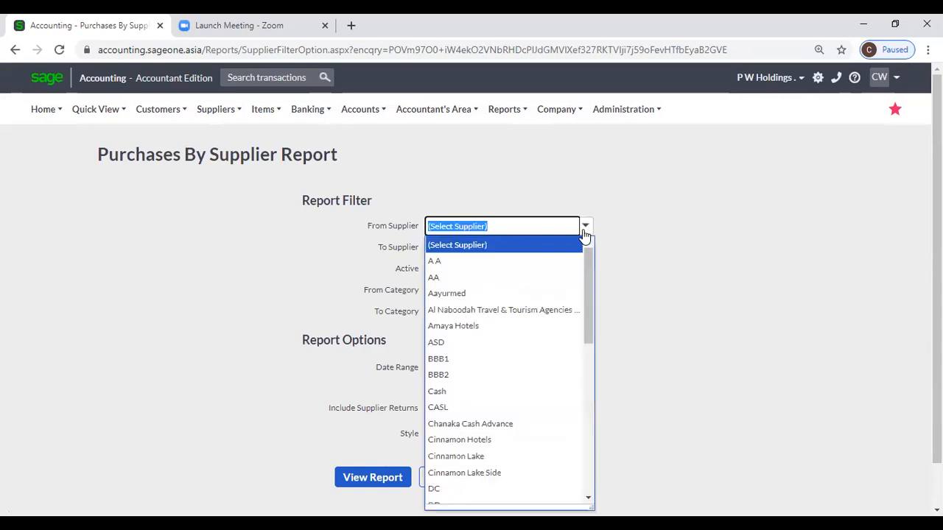
{"action": "left_click", "coordinate": [540, 174]}
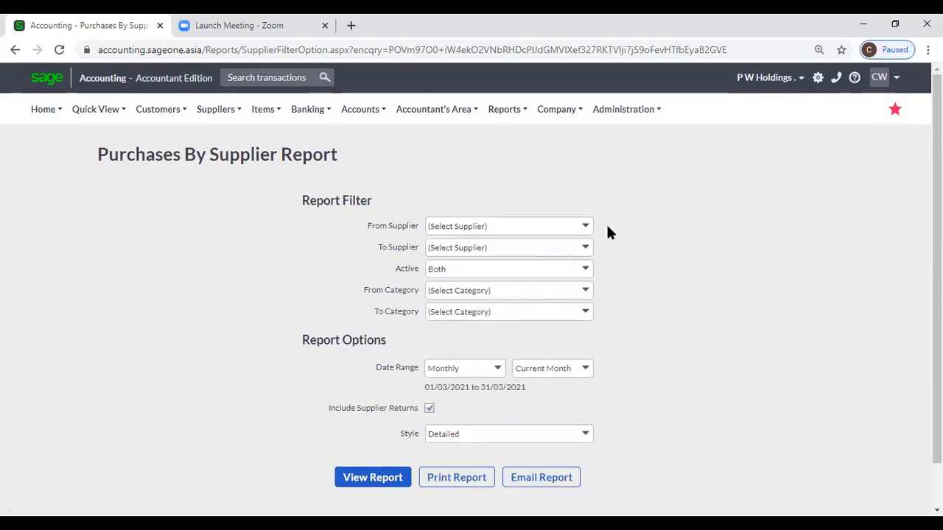
{"action": "scroll", "coordinate": [596, 230], "scroll_direction": "down", "scroll_amount": 2}
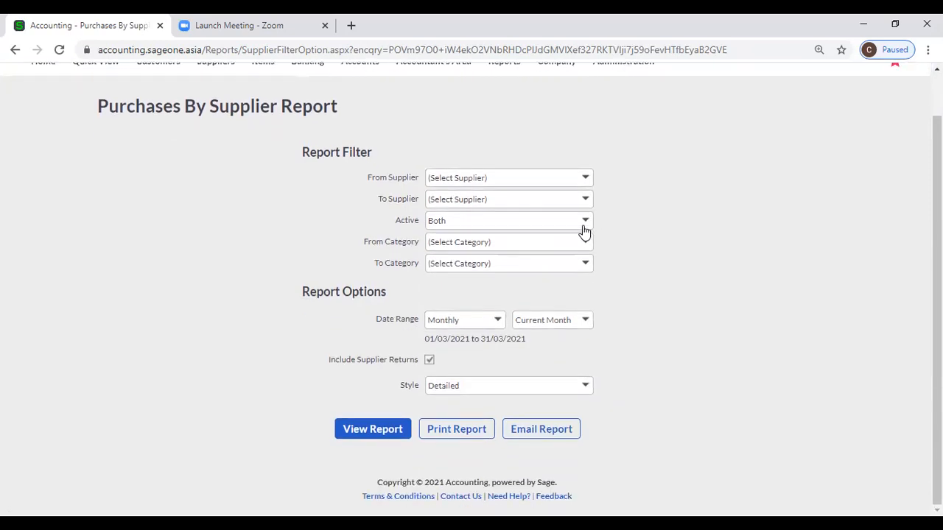
Review the choices offered by the Active and From Category filters of the Purchases By Supplier Report.
{"action": "left_click", "coordinate": [584, 231]}
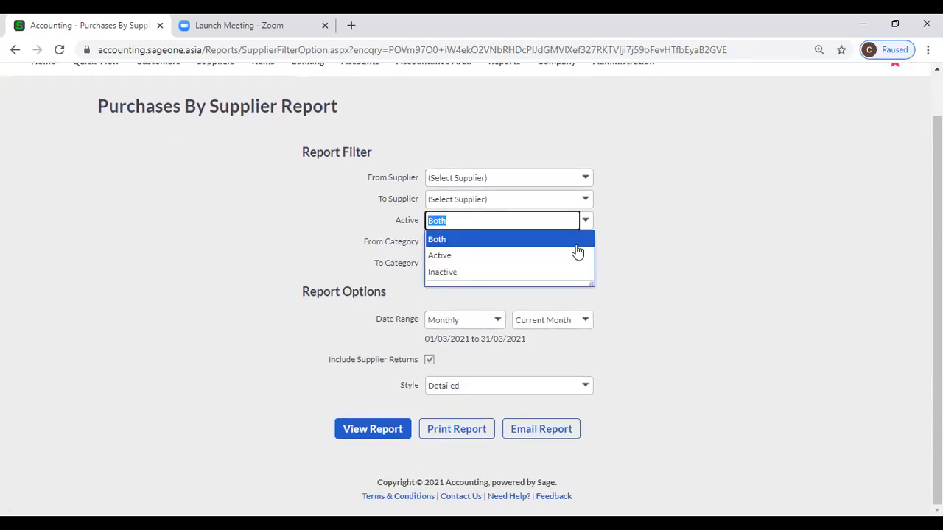
{"action": "left_click", "coordinate": [638, 218]}
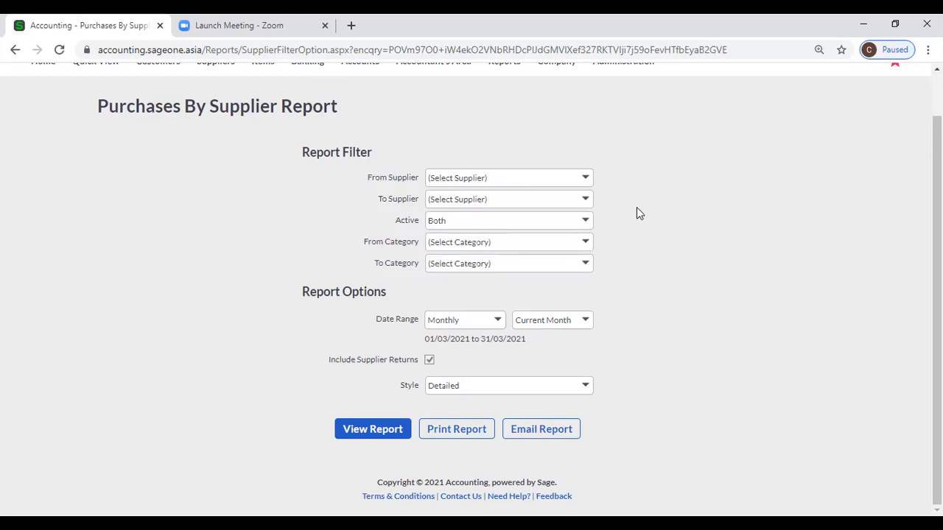
{"action": "left_click", "coordinate": [588, 242]}
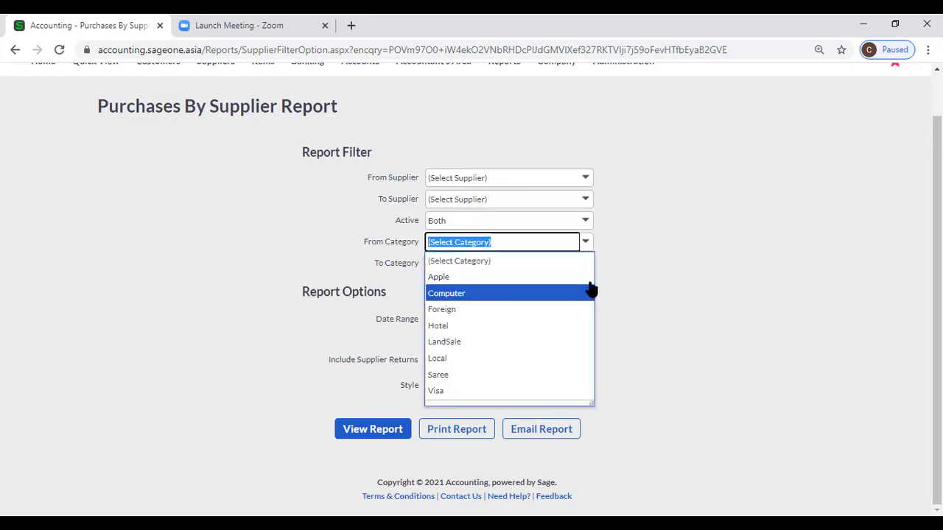
{"action": "left_click", "coordinate": [648, 188]}
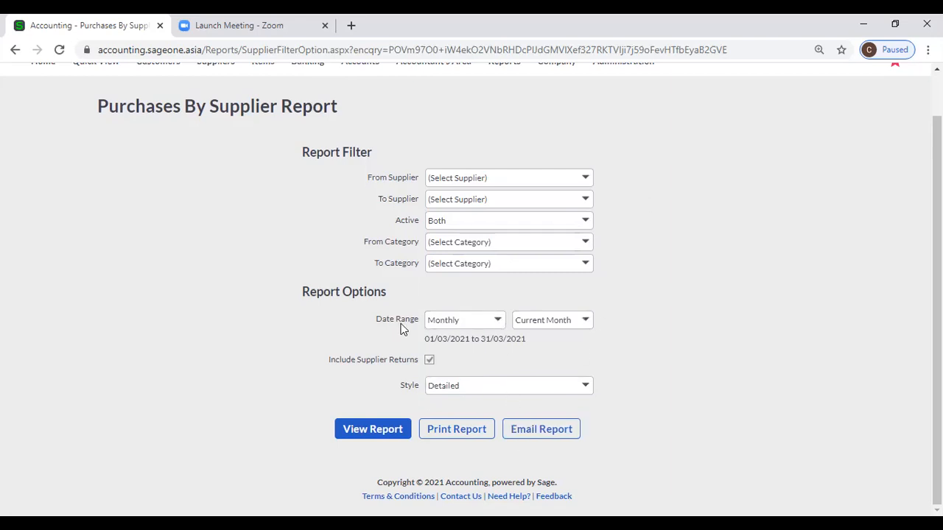
Review the date range choices and set the report's date range to Quarterly.
{"action": "left_click", "coordinate": [501, 324]}
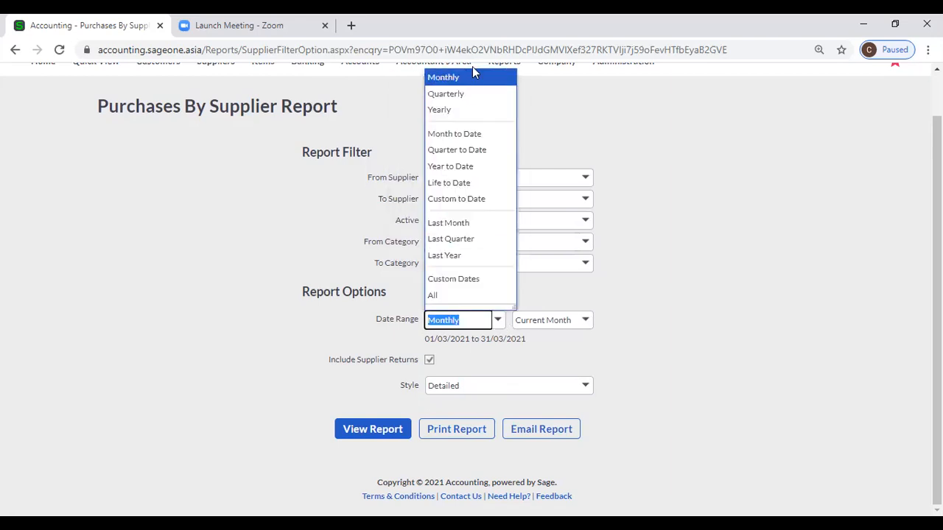
{"action": "left_click", "coordinate": [455, 346]}
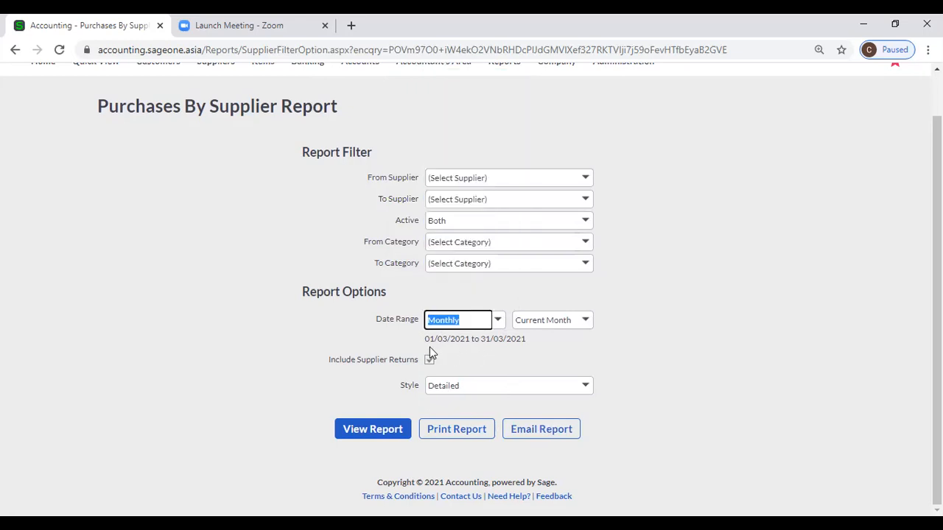
{"action": "left_click", "coordinate": [498, 319]}
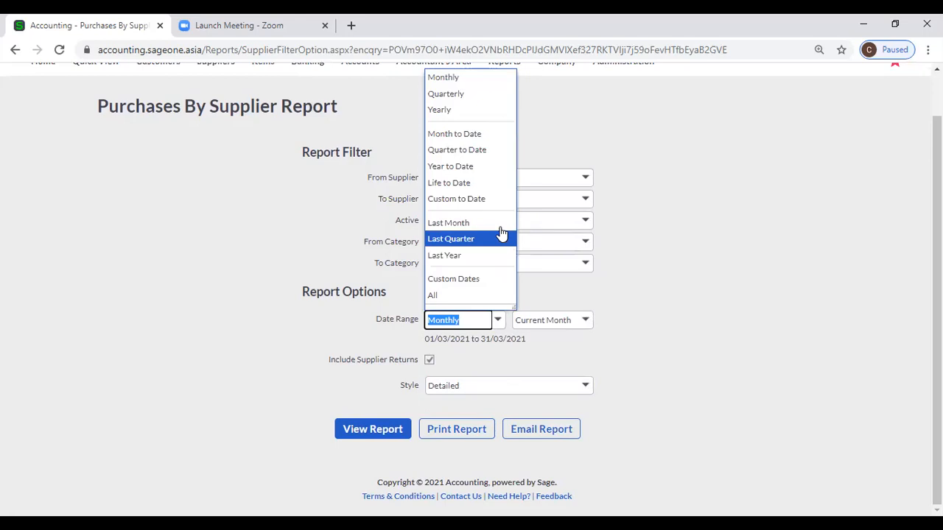
{"action": "left_click", "coordinate": [483, 96]}
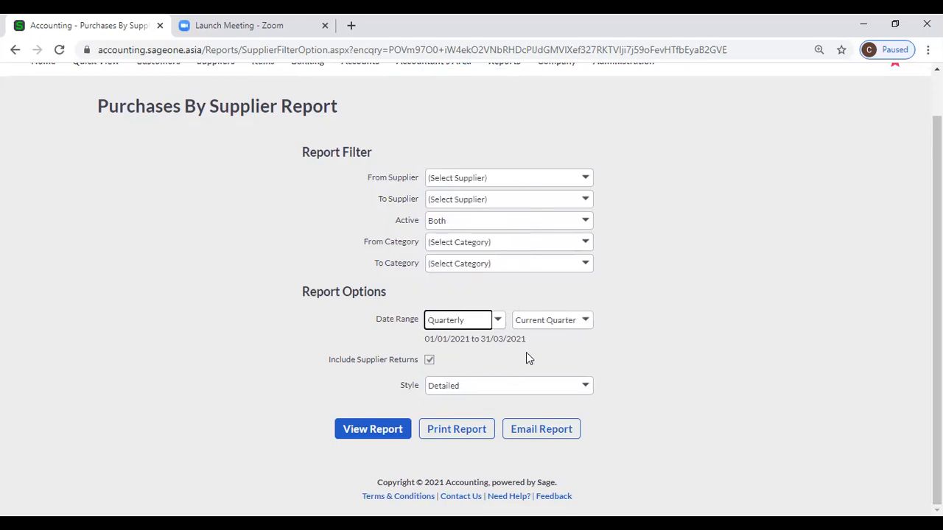
Set the report's date range to Custom Dates, from 04/01/2021 to 16/03/2021.
{"action": "left_click", "coordinate": [498, 321]}
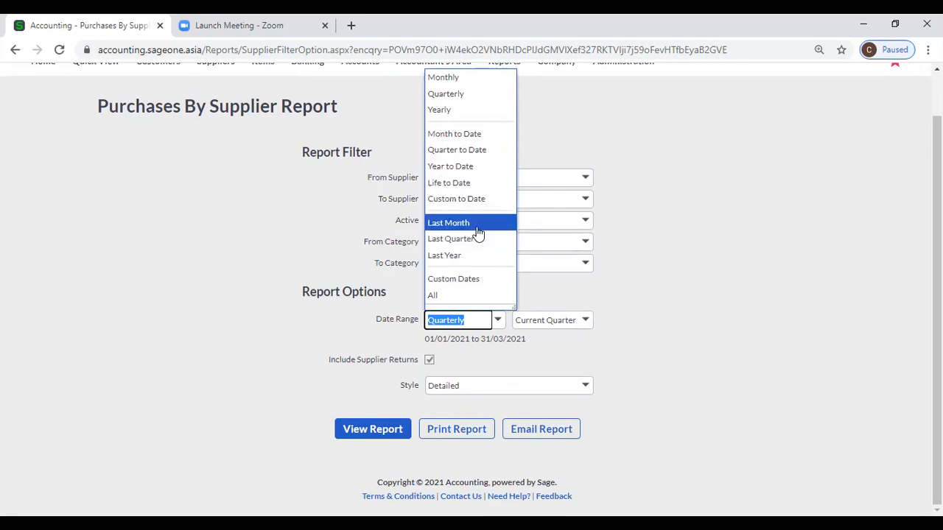
{"action": "left_click", "coordinate": [479, 280]}
{"action": "left_click", "coordinate": [457, 310]}
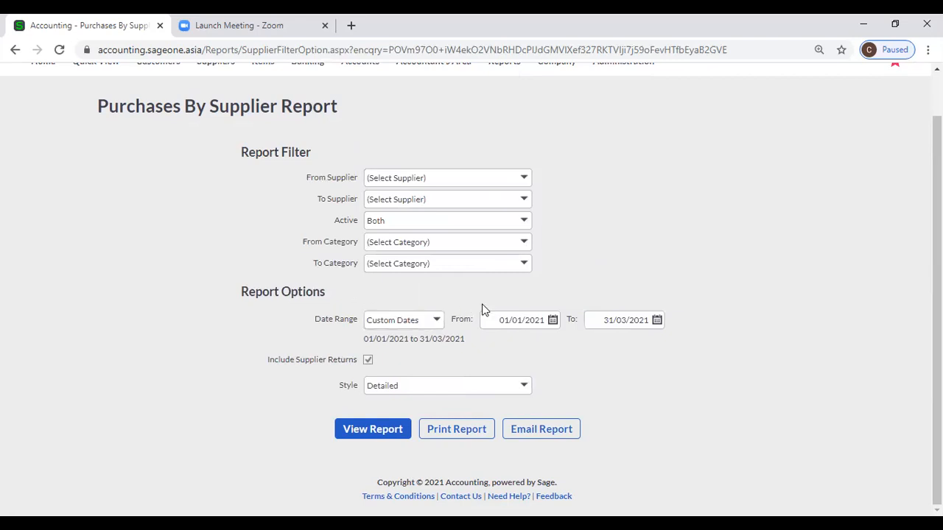
{"action": "left_click", "coordinate": [552, 323]}
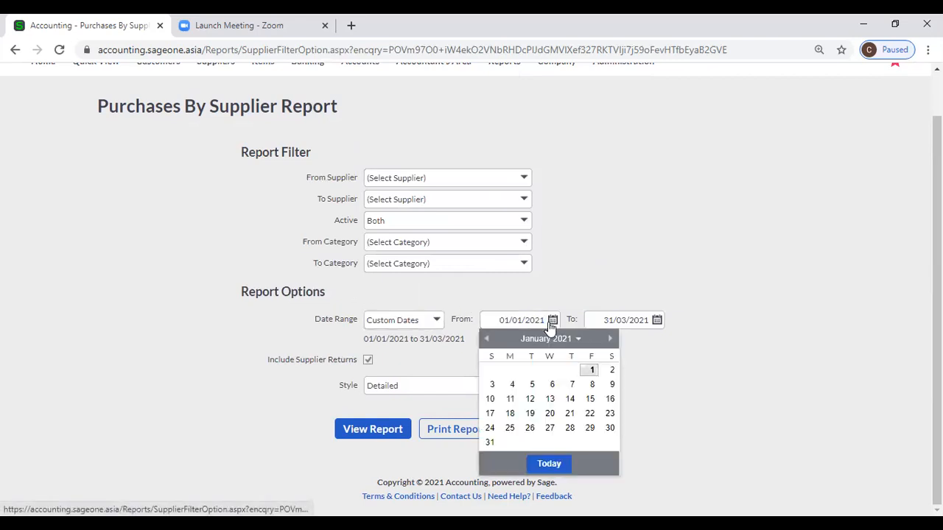
{"action": "left_click", "coordinate": [514, 386]}
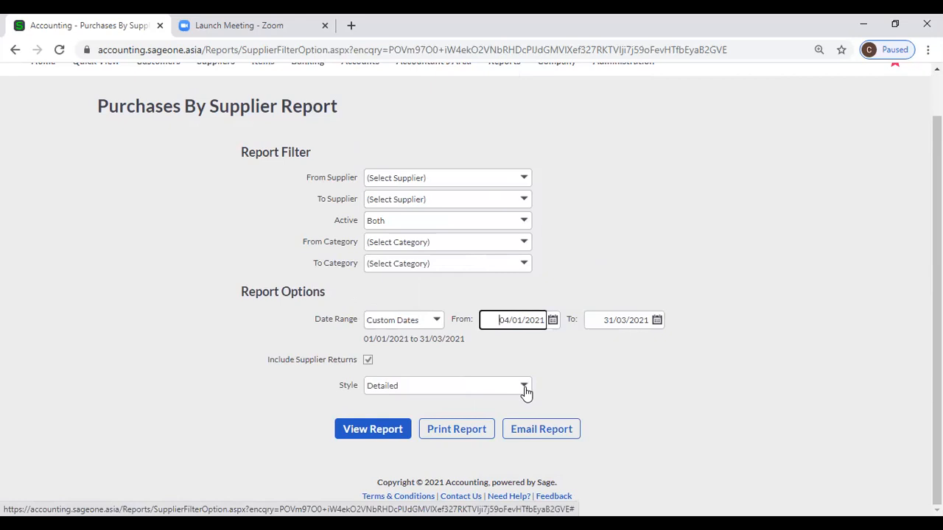
{"action": "left_click", "coordinate": [657, 321]}
{"action": "left_click", "coordinate": [636, 399]}
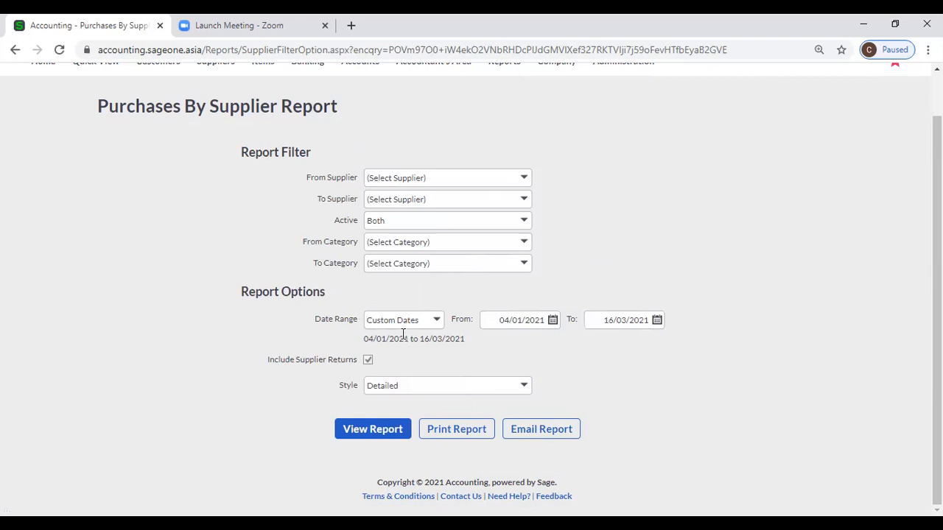
Set the date range to All, keeping the Detailed style and supplier returns included.
{"action": "left_click", "coordinate": [439, 320]}
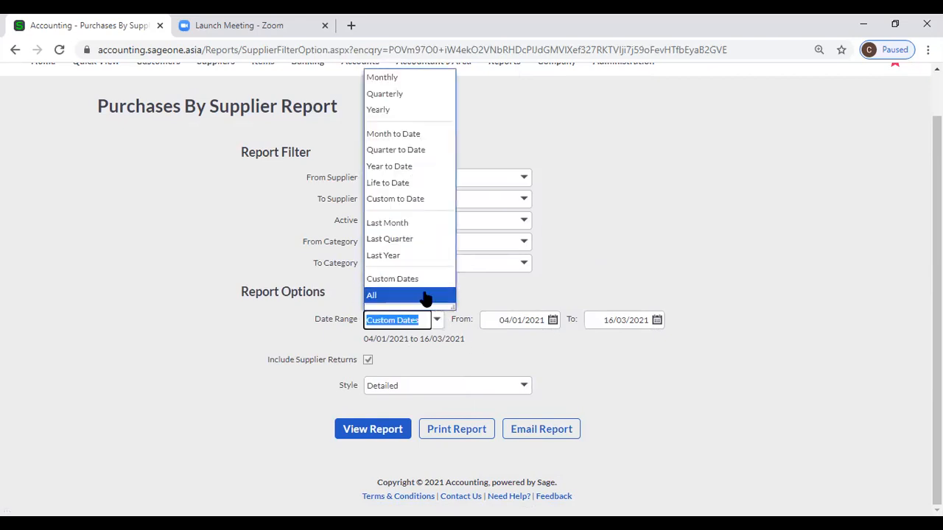
{"action": "left_click", "coordinate": [426, 296]}
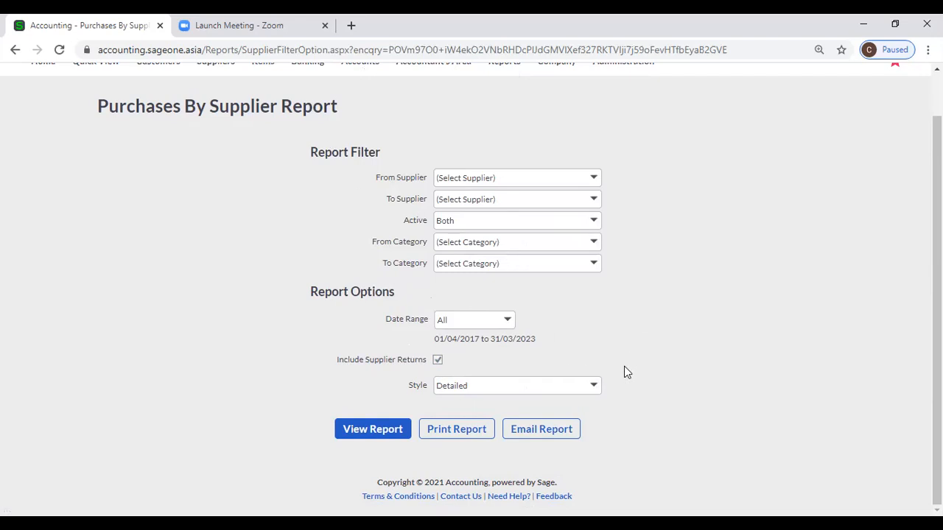
{"action": "left_click", "coordinate": [599, 392]}
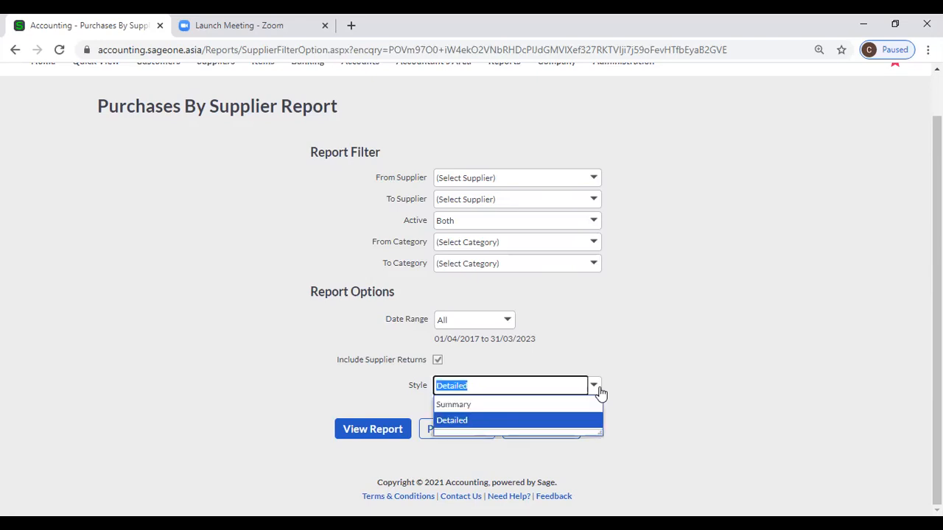
{"action": "left_click", "coordinate": [603, 341]}
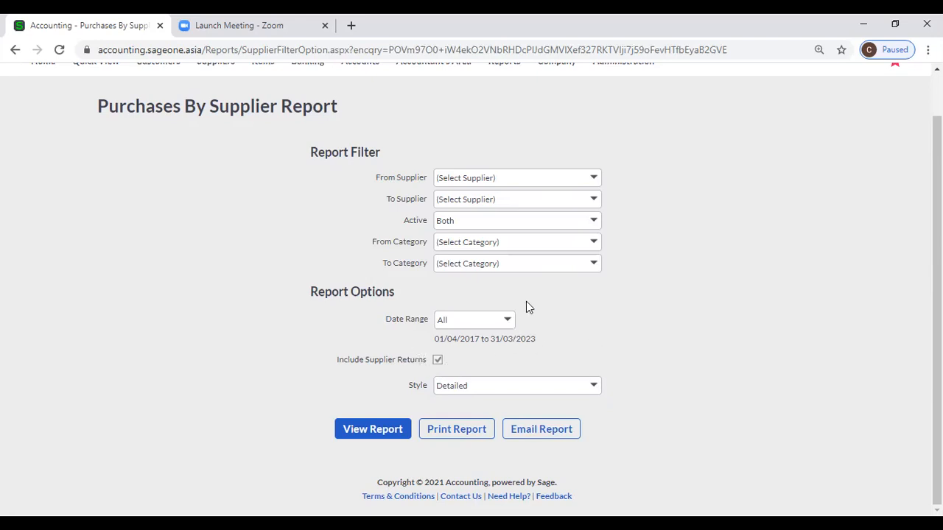
{"action": "left_click", "coordinate": [437, 360]}
{"action": "left_click", "coordinate": [437, 360]}
{"action": "left_click", "coordinate": [437, 360]}
View the detailed Purchases By Supplier Report and look through the purchases on its first page.
{"action": "left_click", "coordinate": [374, 431]}
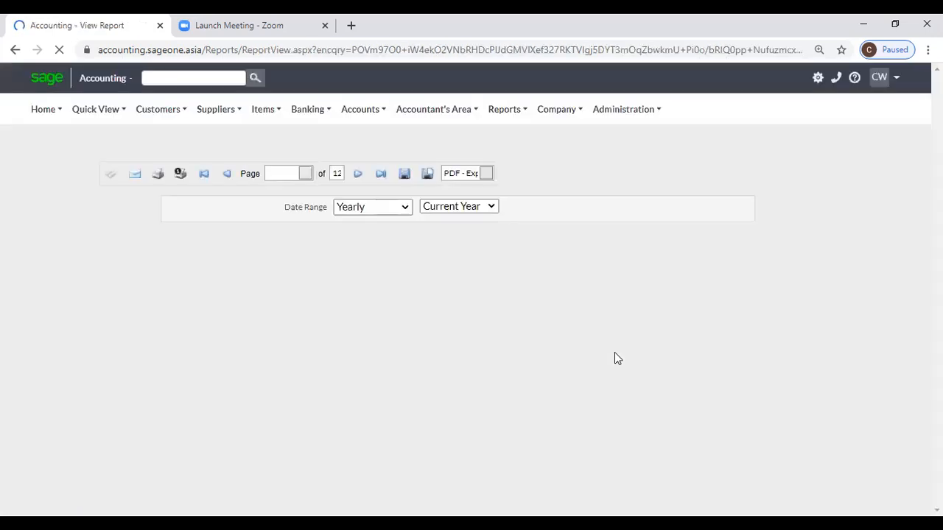
{"action": "scroll", "coordinate": [616, 353], "scroll_direction": "down", "scroll_amount": 2}
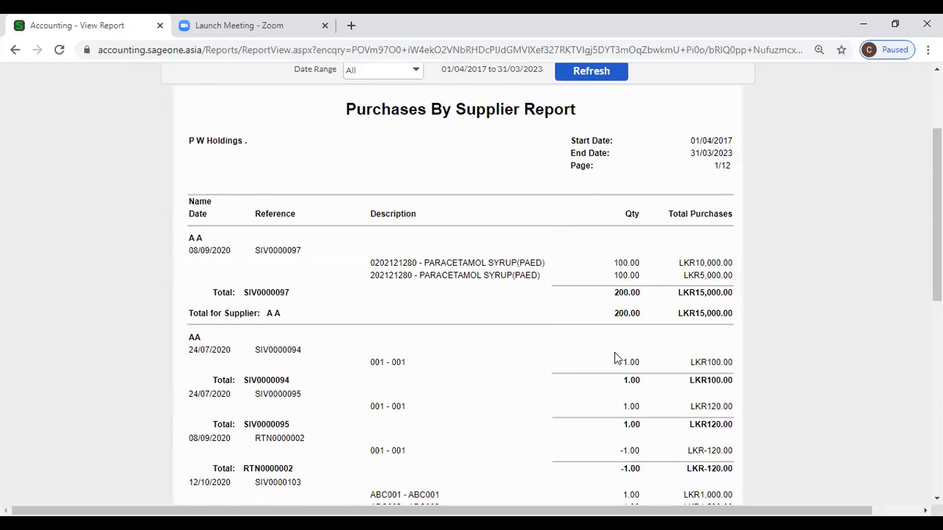
{"action": "scroll", "coordinate": [614, 353], "scroll_direction": "down", "scroll_amount": 5}
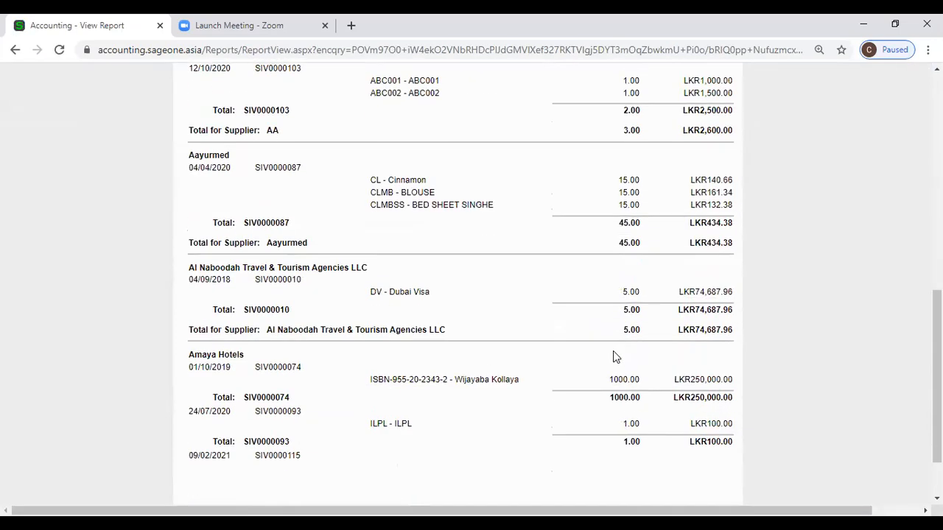
{"action": "scroll", "coordinate": [616, 357], "scroll_direction": "up", "scroll_amount": 4}
{"action": "scroll", "coordinate": [616, 357], "scroll_direction": "up", "scroll_amount": 2}
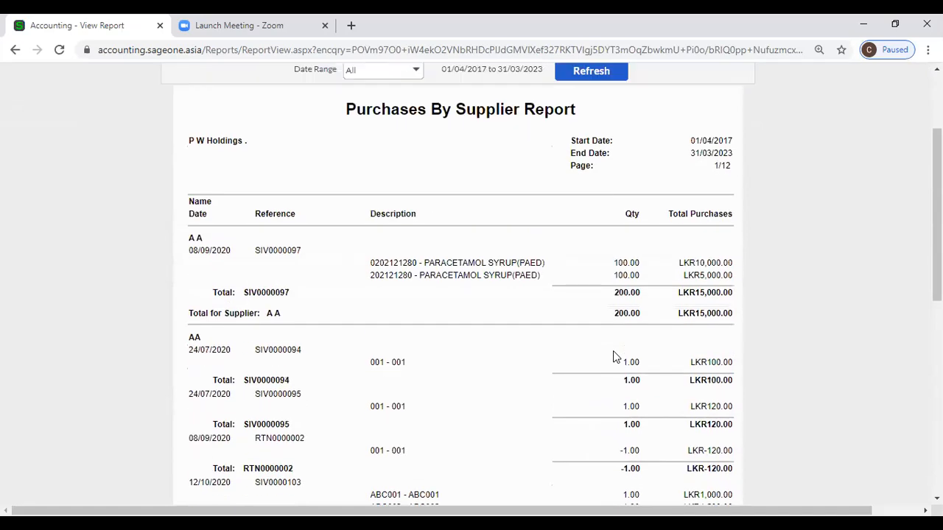
{"action": "scroll", "coordinate": [614, 357], "scroll_direction": "up", "scroll_amount": 1}
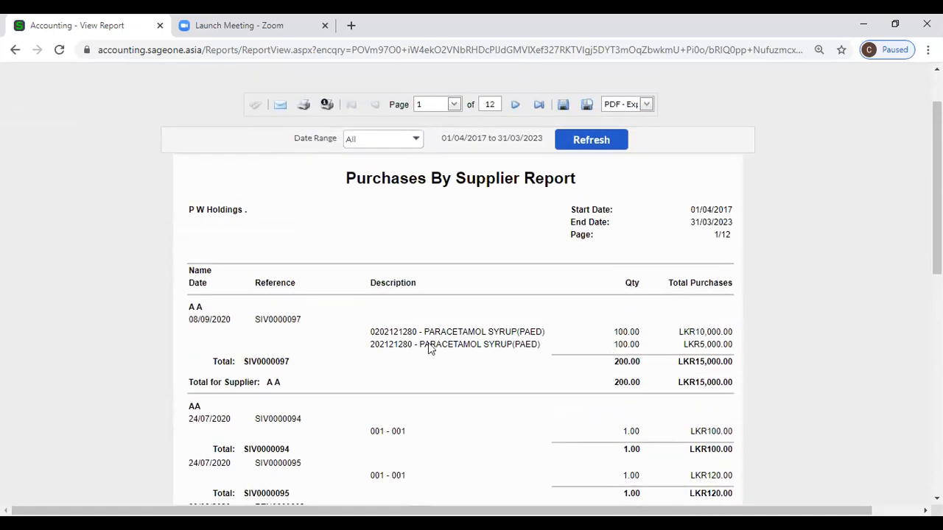
{"action": "scroll", "coordinate": [143, 81], "scroll_direction": "up", "scroll_amount": 1}
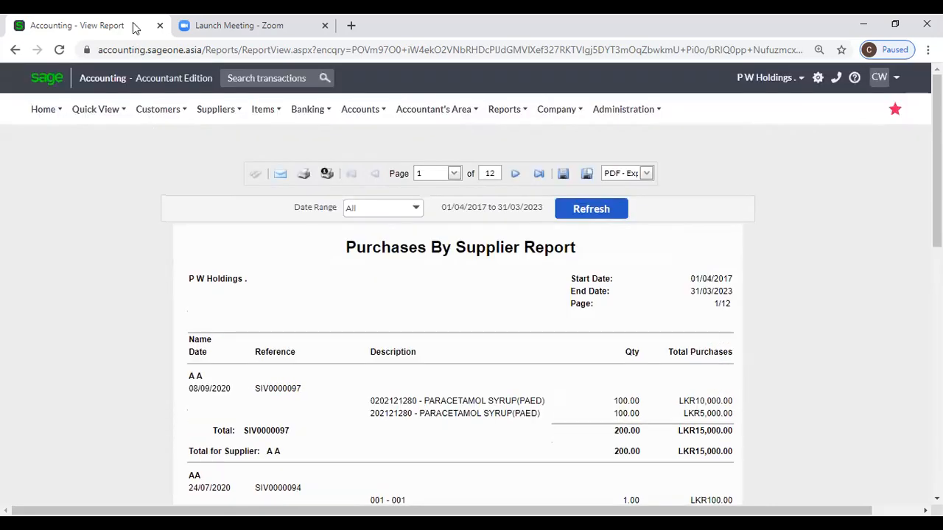
Duplicate the report's browser tab and reopen the Purchases by Supplier report options in the first tab.
{"action": "right_click", "coordinate": [135, 28]}
{"action": "left_click", "coordinate": [251, 115]}
{"action": "left_click", "coordinate": [216, 109]}
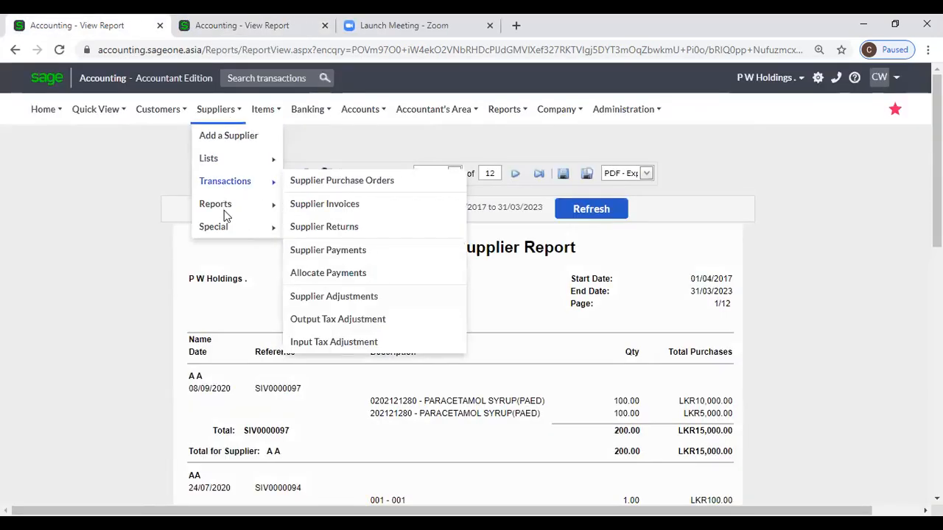
{"action": "mouse_move", "coordinate": [227, 213]}
{"action": "left_click", "coordinate": [340, 226]}
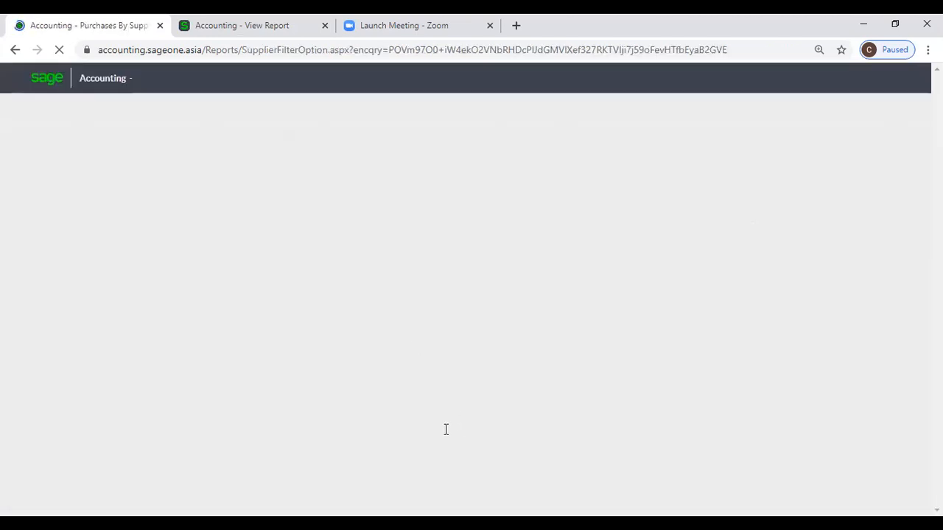
Try to view the Purchases By Supplier Report in Summary style with the default date range.
{"action": "left_click", "coordinate": [579, 438]}
{"action": "left_click", "coordinate": [520, 451]}
{"action": "left_click", "coordinate": [384, 481]}
{"action": "left_click", "coordinate": [383, 480]}
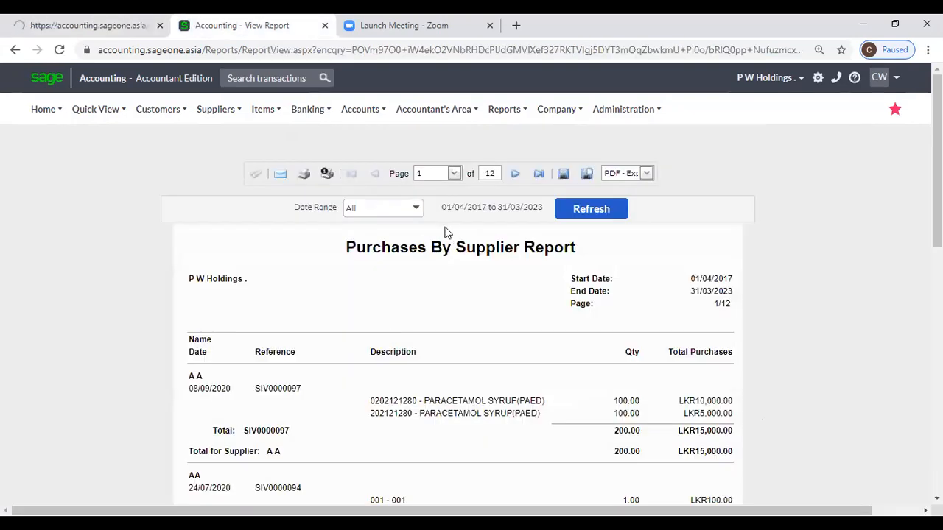
{"action": "left_click", "coordinate": [118, 22]}
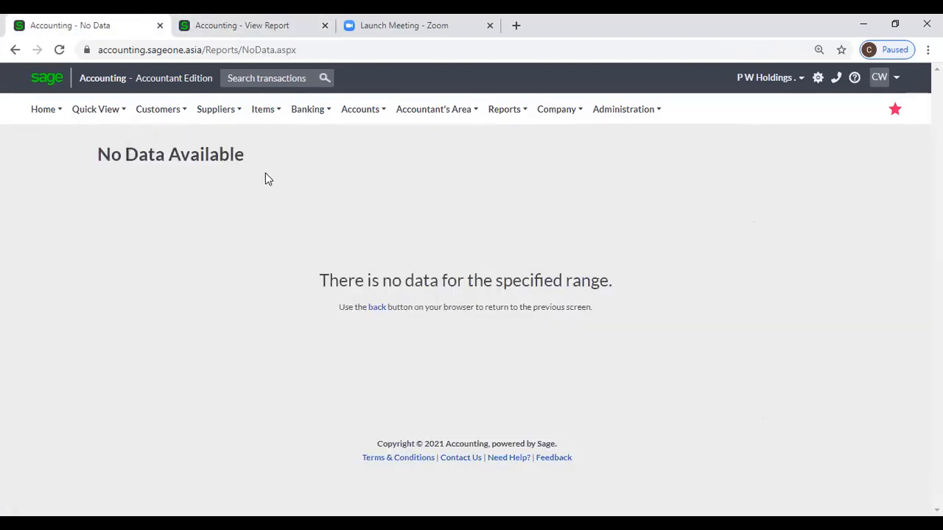
Reopen the Purchases by Supplier report options and view the report with date range All and style Summary.
{"action": "mouse_move", "coordinate": [218, 111]}
{"action": "mouse_move", "coordinate": [221, 204]}
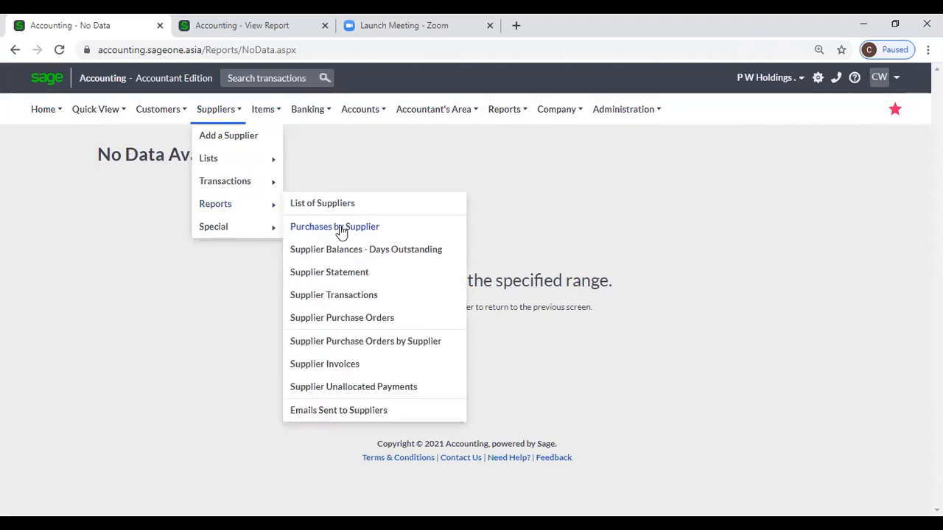
{"action": "left_click", "coordinate": [341, 230]}
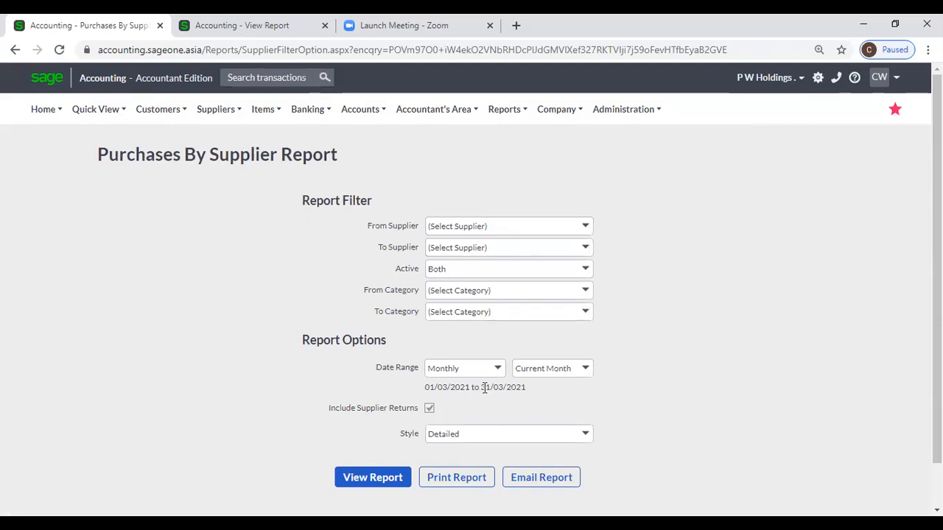
{"action": "left_click", "coordinate": [460, 369]}
{"action": "left_click", "coordinate": [463, 343]}
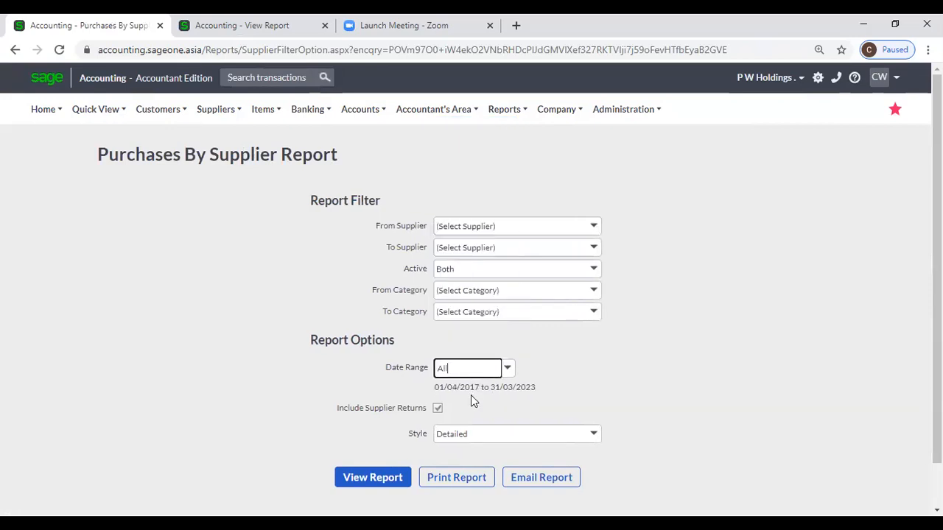
{"action": "left_click", "coordinate": [593, 434]}
{"action": "left_click", "coordinate": [510, 452]}
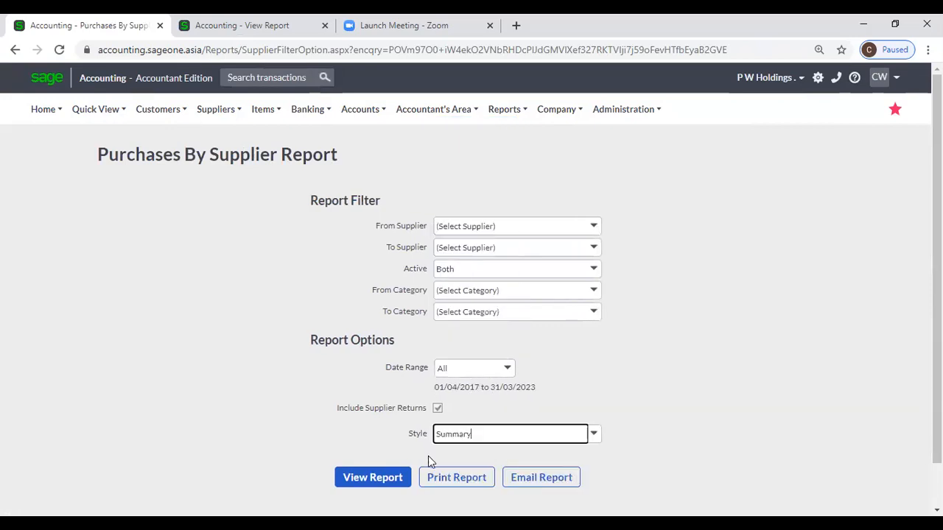
{"action": "left_click", "coordinate": [369, 478]}
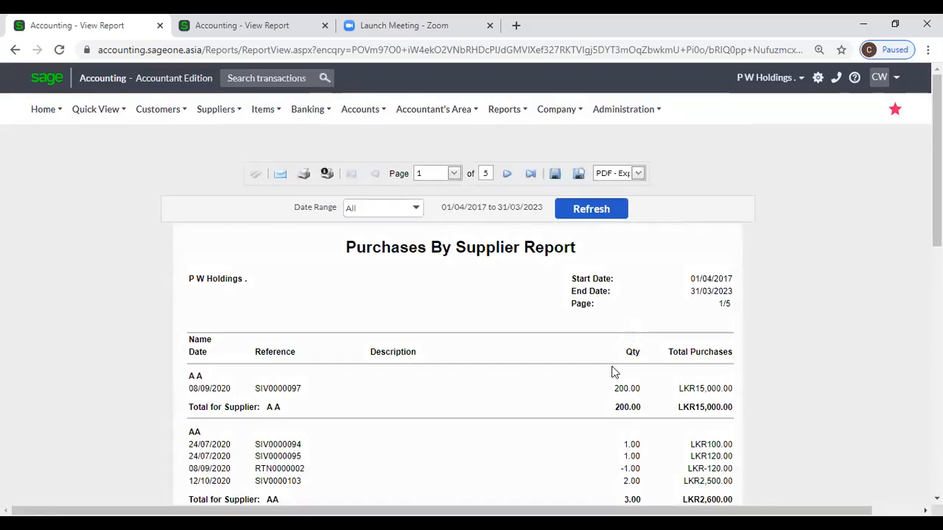
Reopen the Purchases by Supplier report options in the second browser tab and set the date range to All.
{"action": "left_click", "coordinate": [218, 28]}
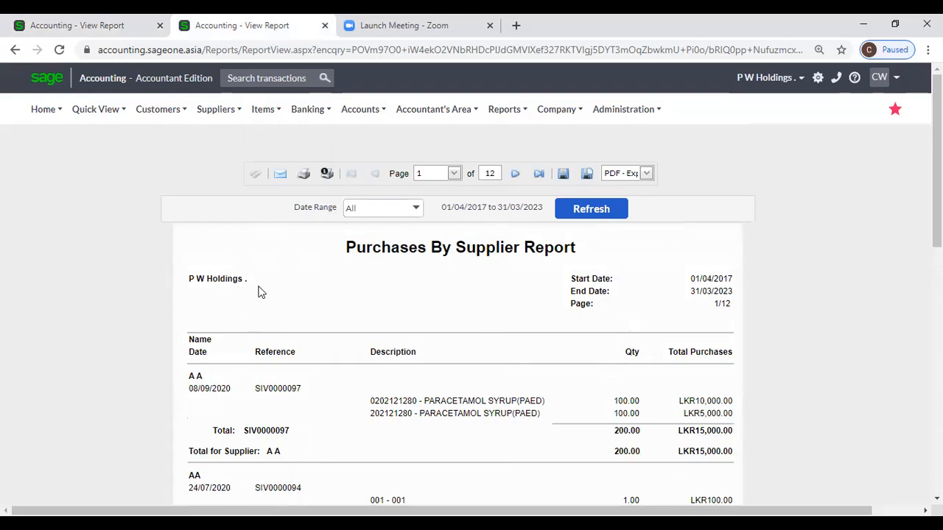
{"action": "mouse_move", "coordinate": [221, 109]}
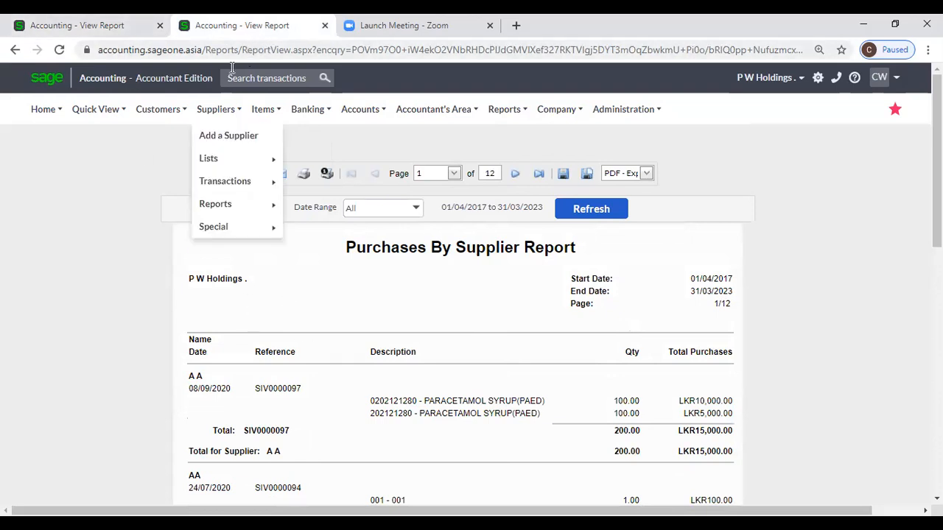
{"action": "mouse_move", "coordinate": [221, 208]}
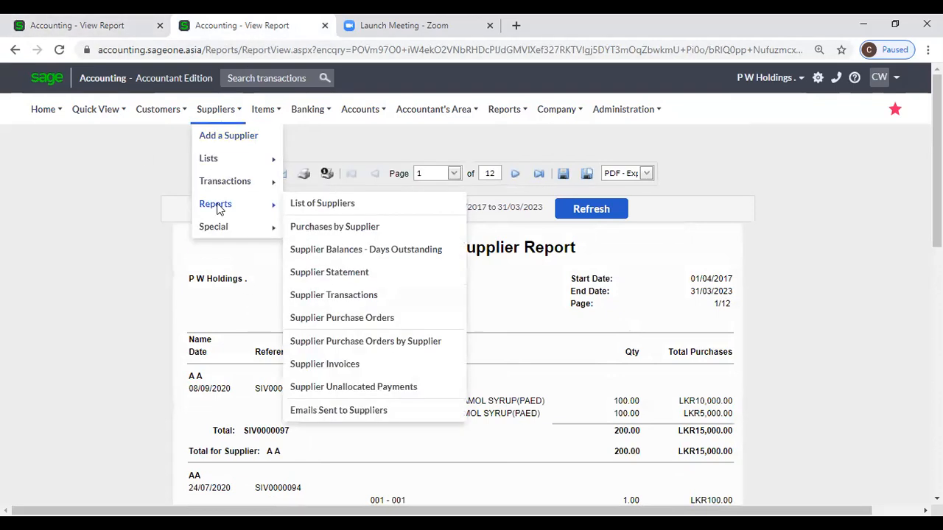
{"action": "left_click", "coordinate": [321, 234]}
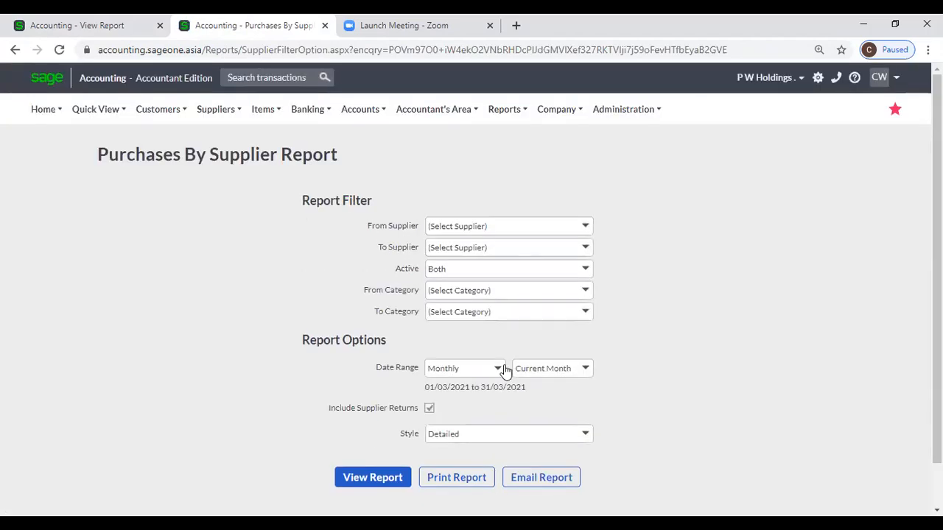
{"action": "left_click", "coordinate": [504, 369]}
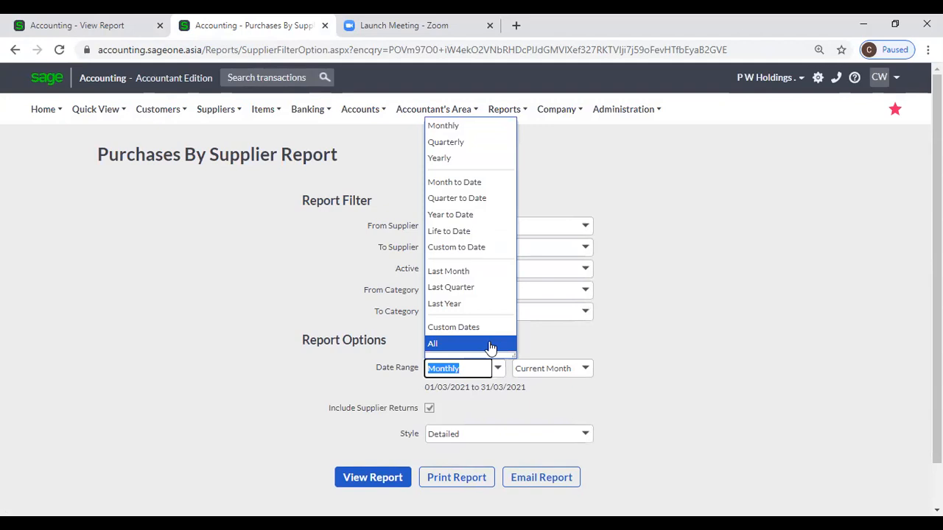
{"action": "left_click", "coordinate": [490, 347]}
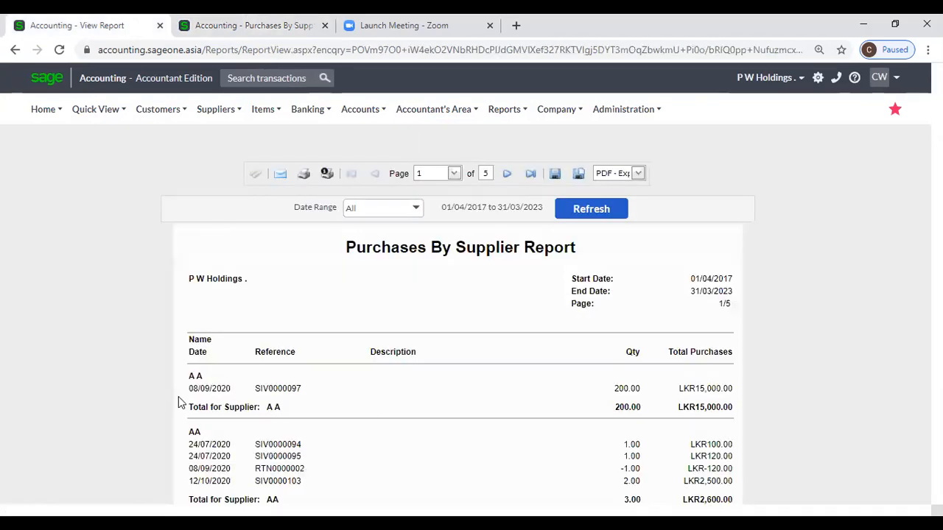
View the Purchases By Supplier Report in Detailed style in the second tab and compare it with the Summary version in the first tab.
{"action": "scroll", "coordinate": [200, 406], "scroll_direction": "down", "scroll_amount": 2}
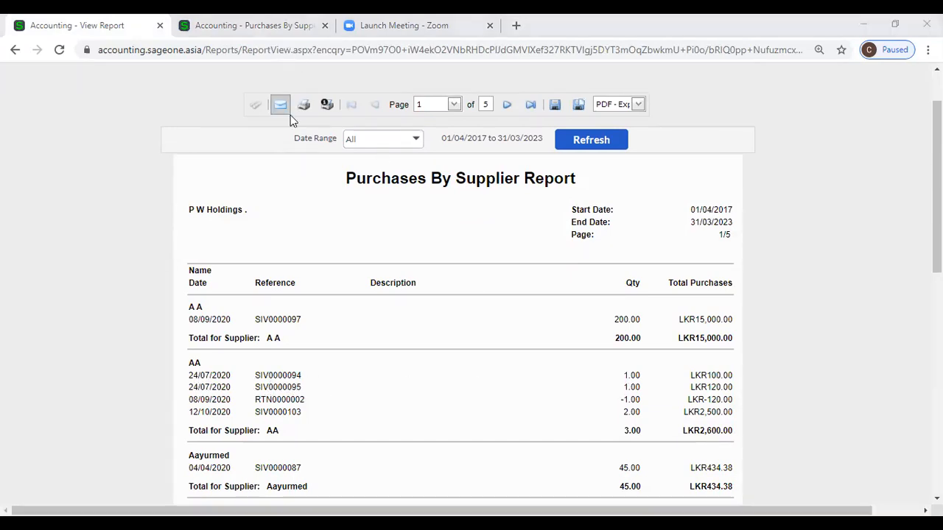
{"action": "left_click", "coordinate": [216, 22]}
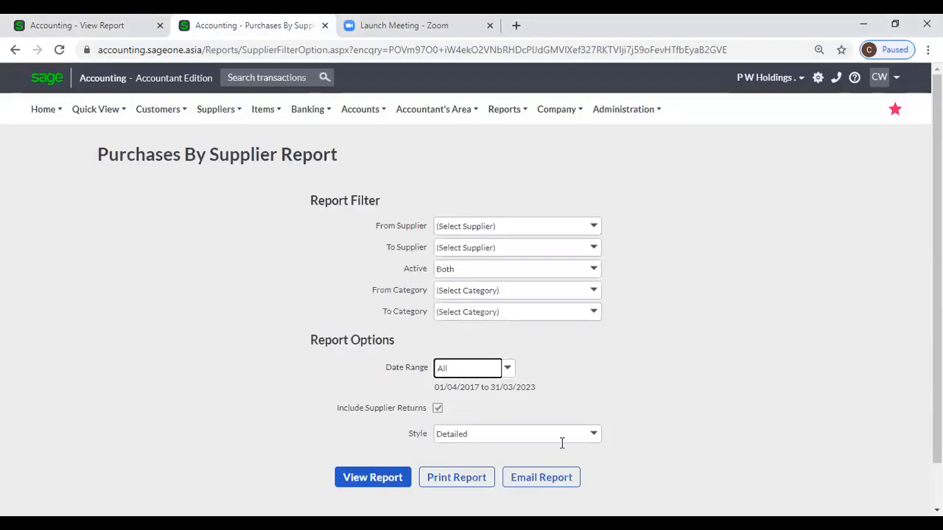
{"action": "left_click", "coordinate": [350, 478]}
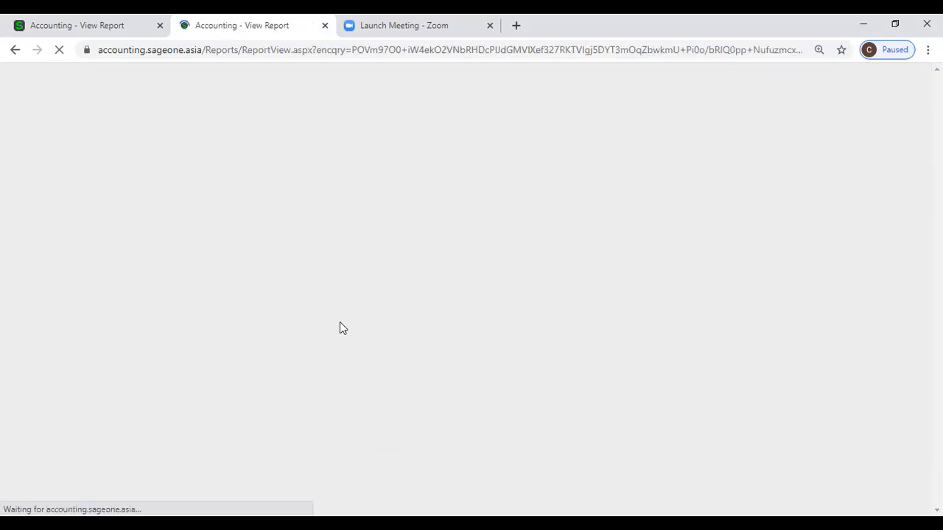
{"action": "scroll", "coordinate": [448, 280], "scroll_direction": "down", "scroll_amount": 2}
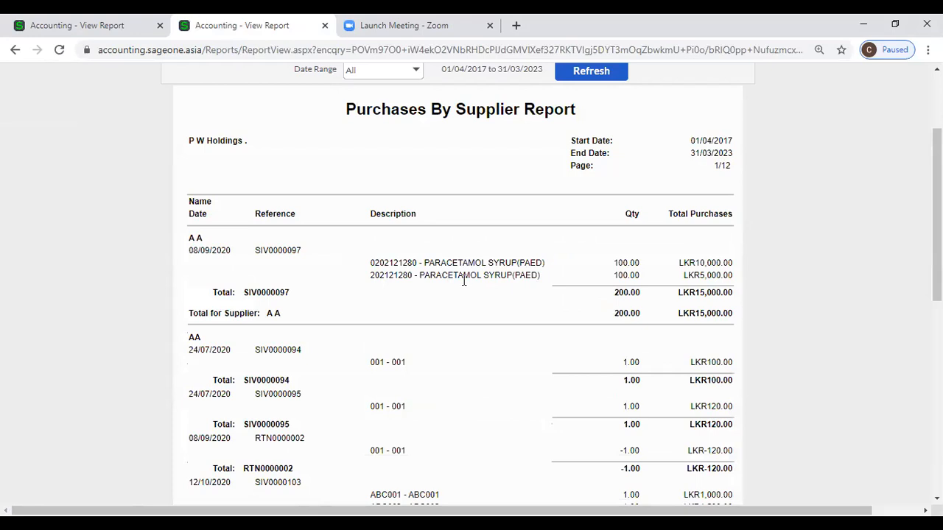
{"action": "left_click", "coordinate": [77, 25]}
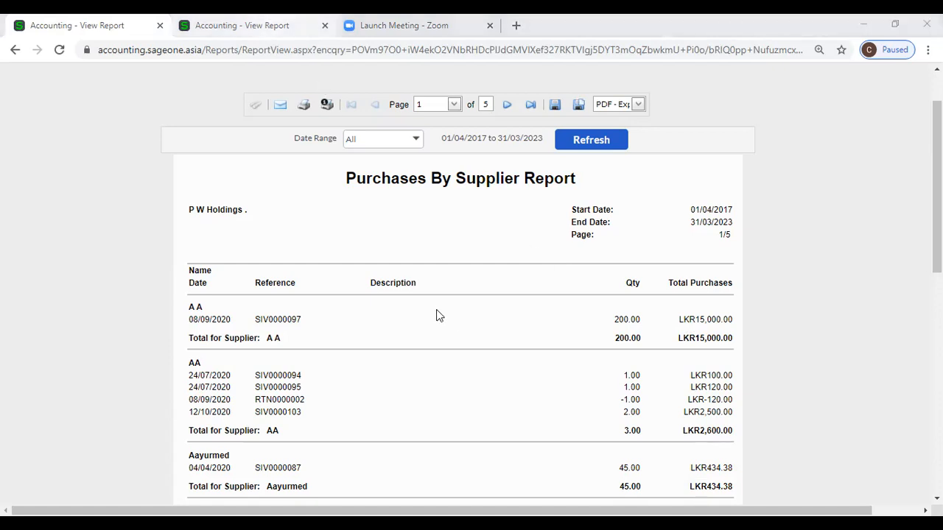
{"action": "key", "text": "ctrl+Tab"}
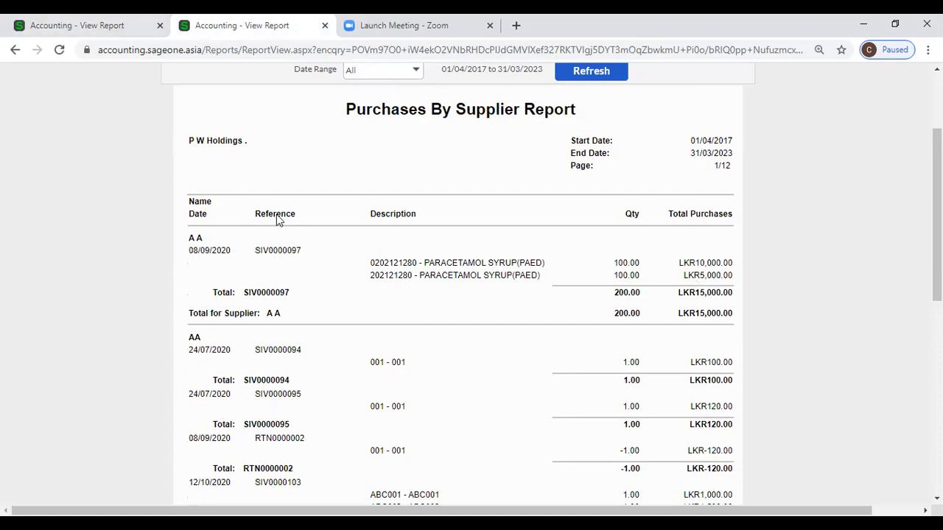
Return to the first tab and open the Supplier Balances - Days Outstanding report options.
{"action": "key", "text": "ctrl+shift+Tab"}
{"action": "left_click", "coordinate": [227, 118]}
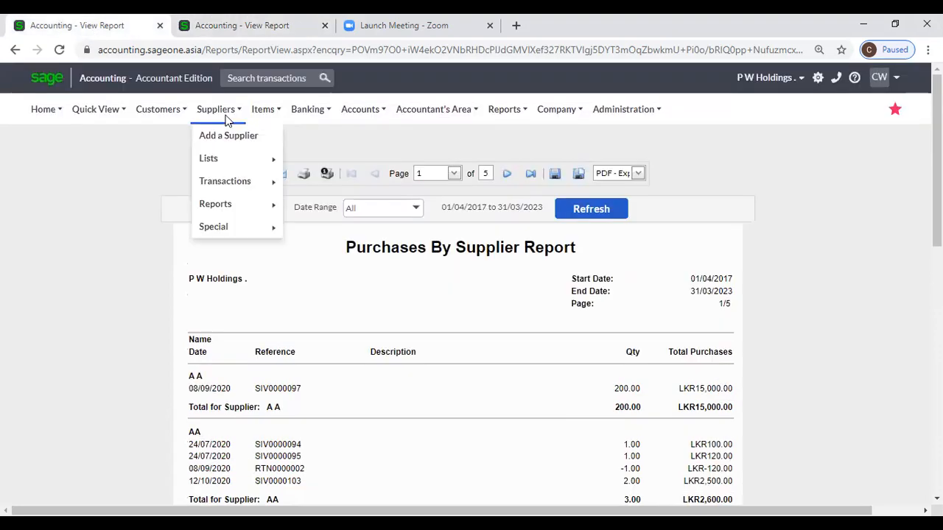
{"action": "mouse_move", "coordinate": [228, 184]}
{"action": "mouse_move", "coordinate": [283, 213]}
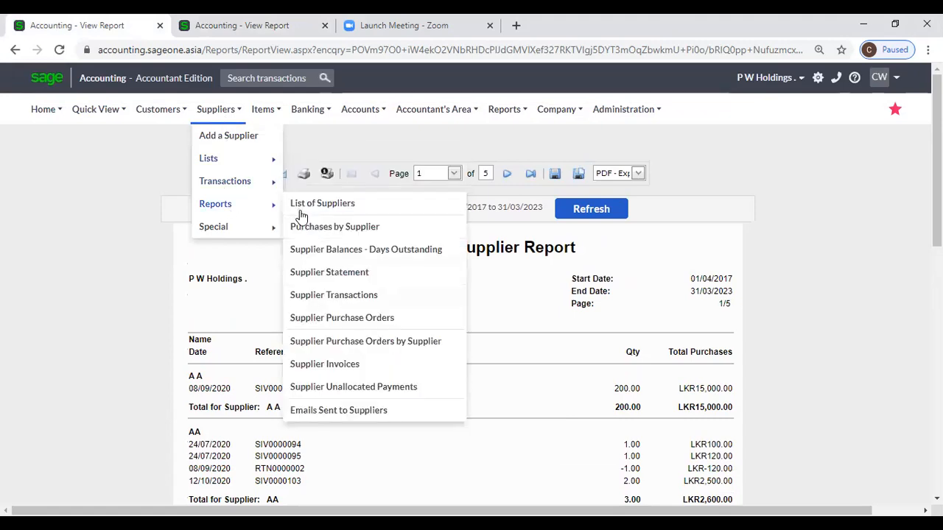
{"action": "left_click", "coordinate": [316, 251]}
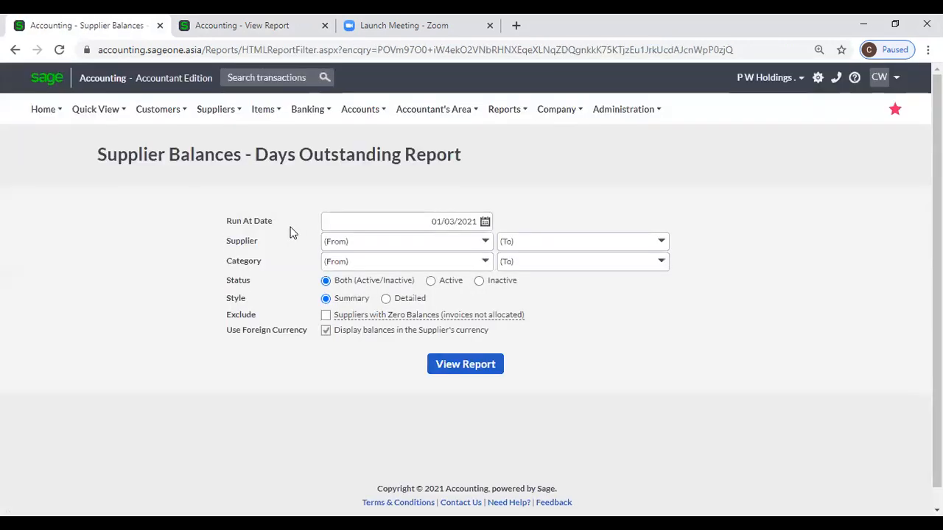
Look through the run date calendar and the supplier and category choices without changing the report filters.
{"action": "left_click", "coordinate": [486, 225]}
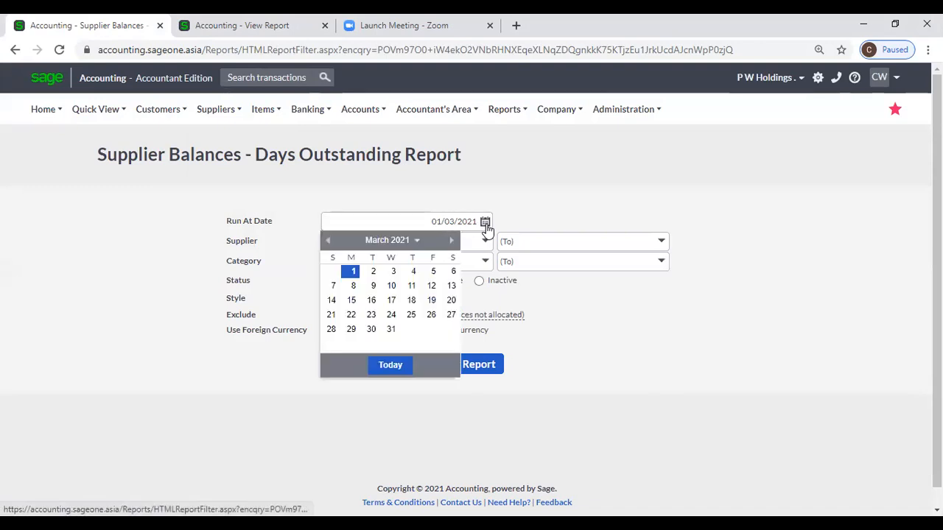
{"action": "left_click", "coordinate": [476, 221]}
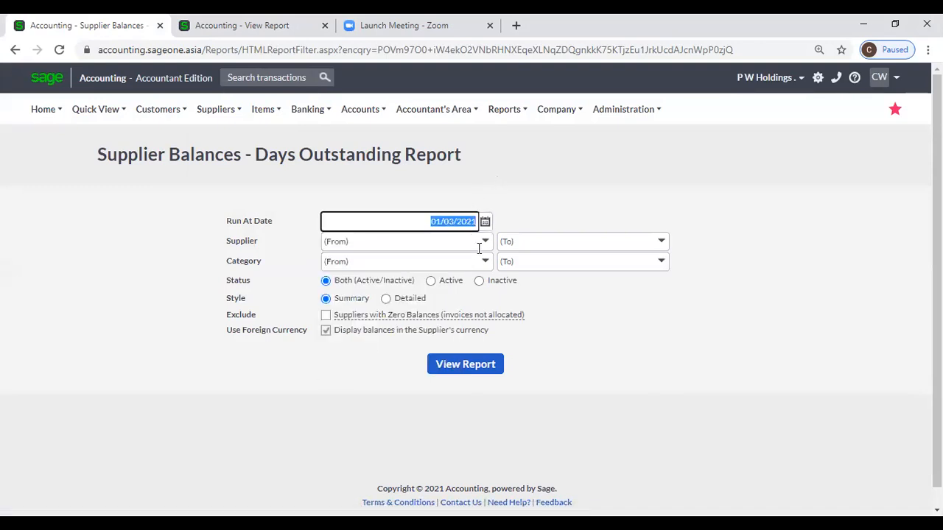
{"action": "left_click", "coordinate": [485, 246]}
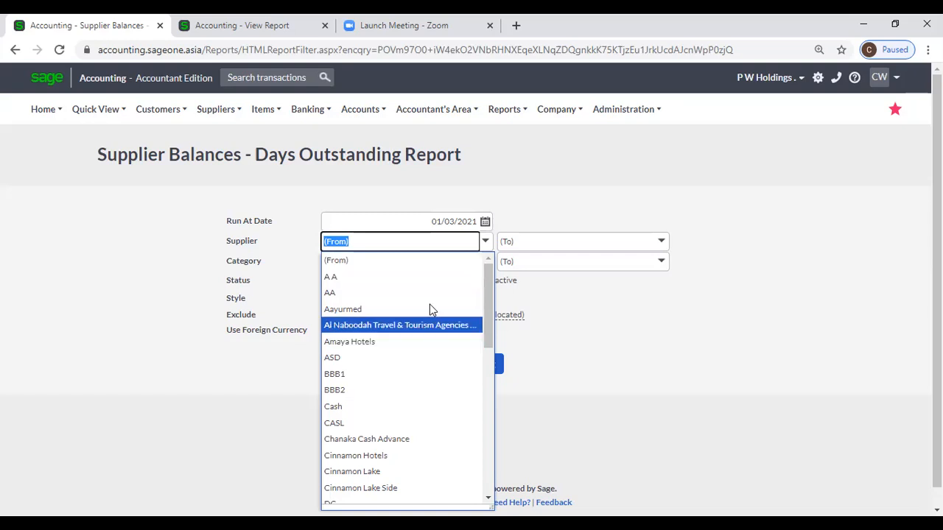
{"action": "left_click", "coordinate": [412, 207]}
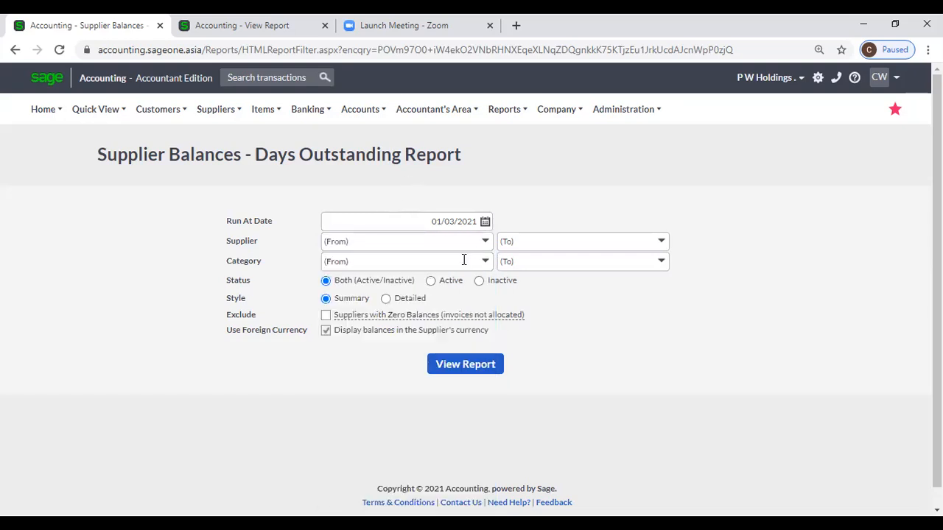
{"action": "left_click", "coordinate": [491, 265]}
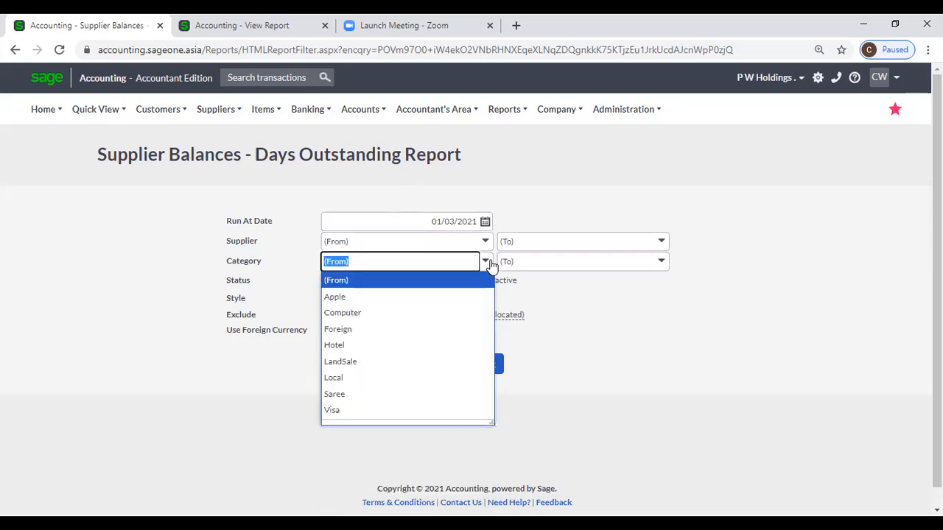
{"action": "left_click", "coordinate": [486, 196]}
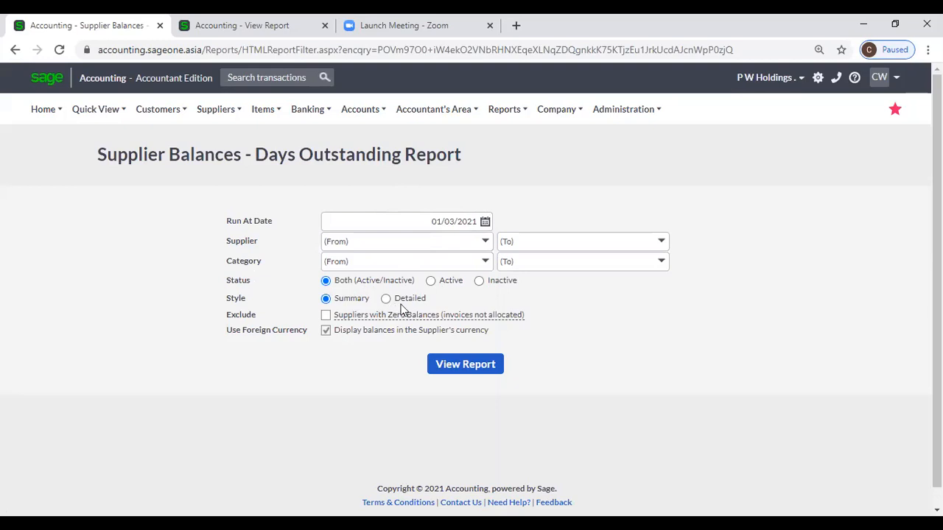
View the Supplier Balances - Days Outstanding Report in Summary style, excluding suppliers with zero balances.
{"action": "left_click", "coordinate": [327, 315]}
{"action": "left_click", "coordinate": [460, 374]}
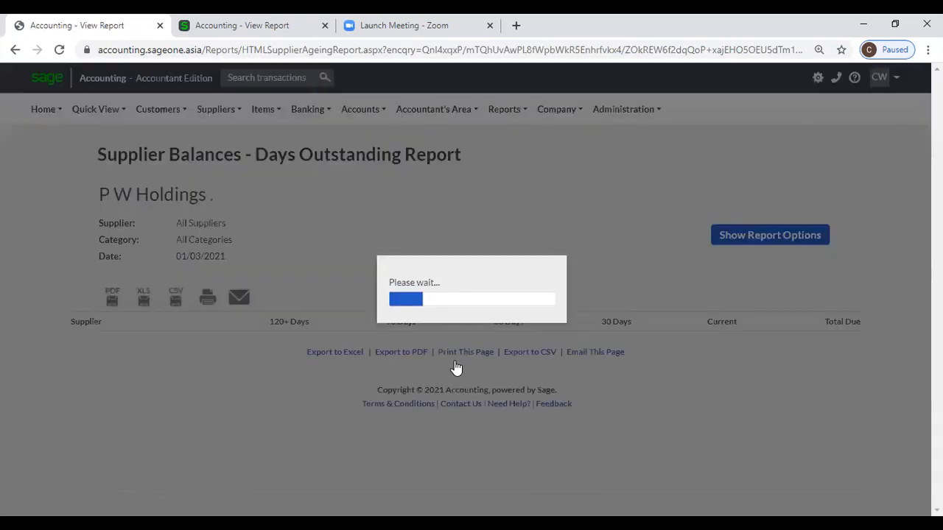
{"action": "scroll", "coordinate": [456, 367], "scroll_direction": "down", "scroll_amount": 2}
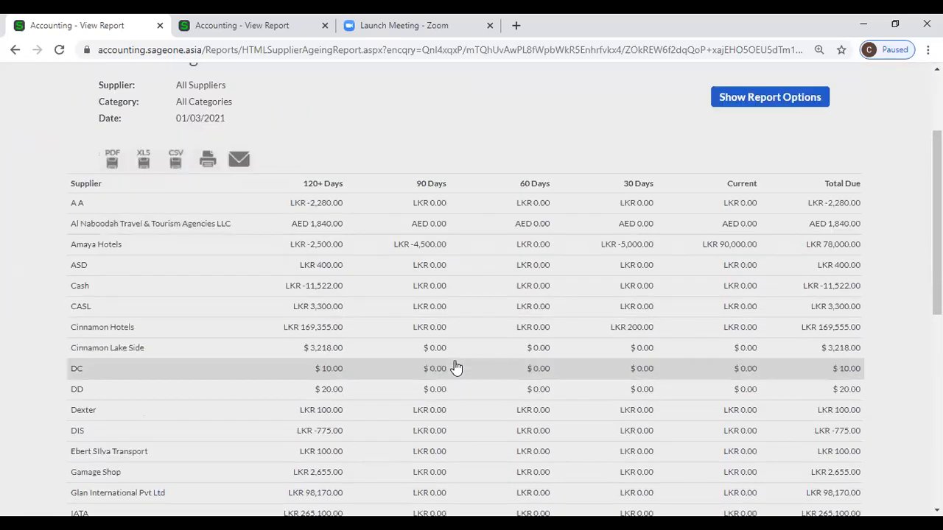
{"action": "scroll", "coordinate": [455, 367], "scroll_direction": "up", "scroll_amount": 2}
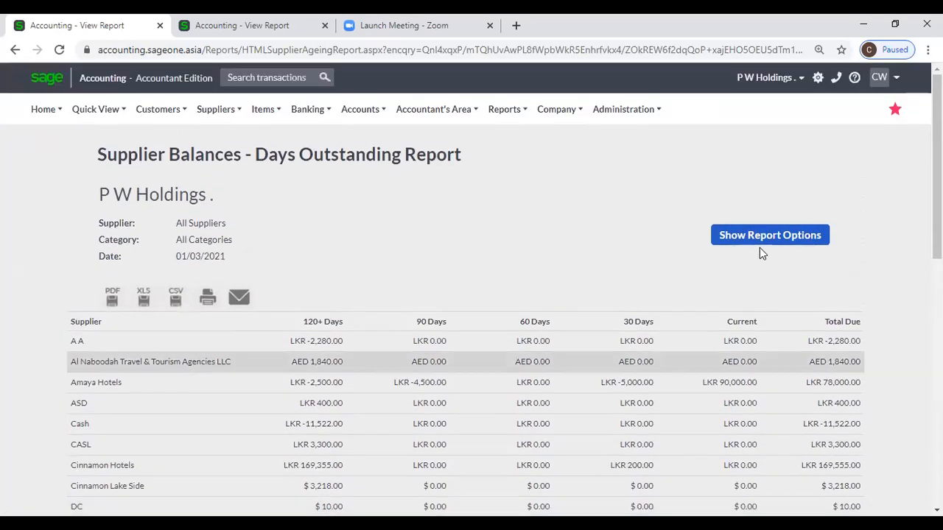
Show the report options on the supplier balances report, duplicate its browser tab and return to the first tab.
{"action": "left_click", "coordinate": [758, 241]}
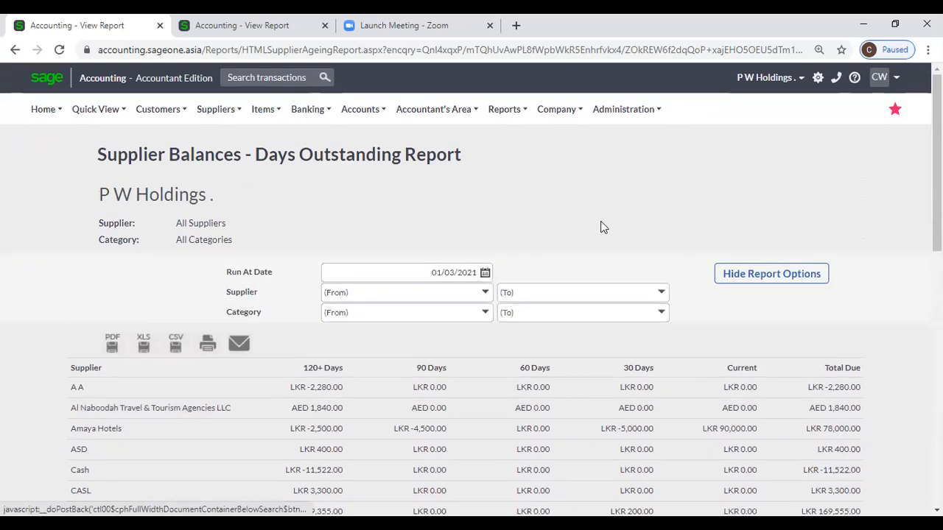
{"action": "scroll", "coordinate": [455, 213], "scroll_direction": "down", "scroll_amount": 2}
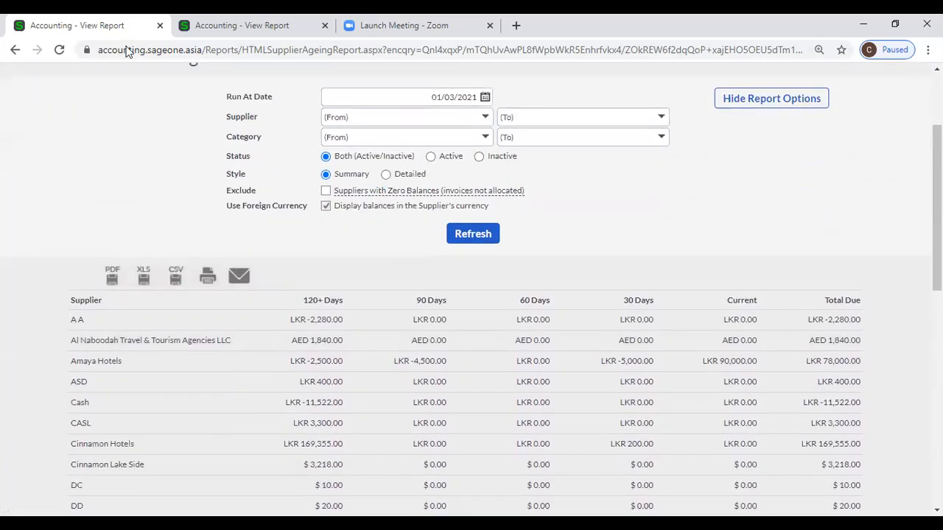
{"action": "right_click", "coordinate": [88, 25]}
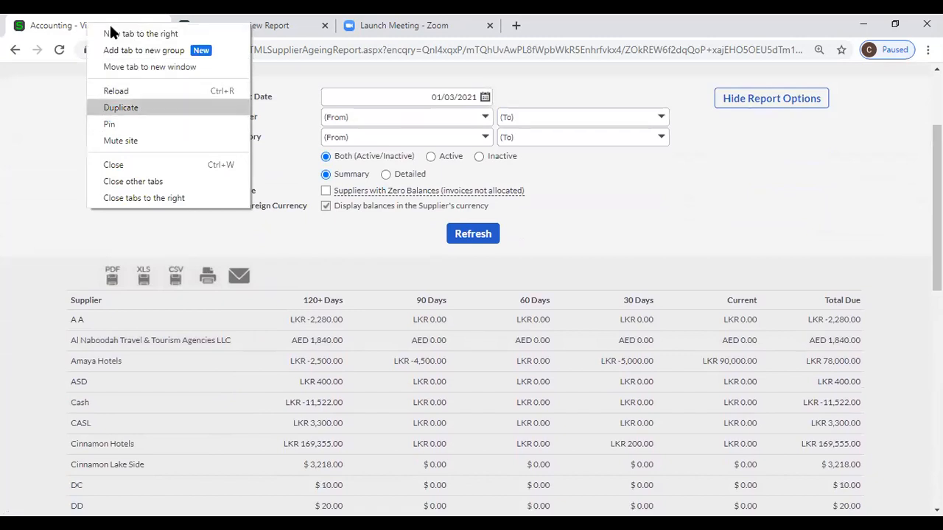
{"action": "left_click", "coordinate": [140, 108]}
{"action": "key", "text": "ctrl+shift+Tab"}
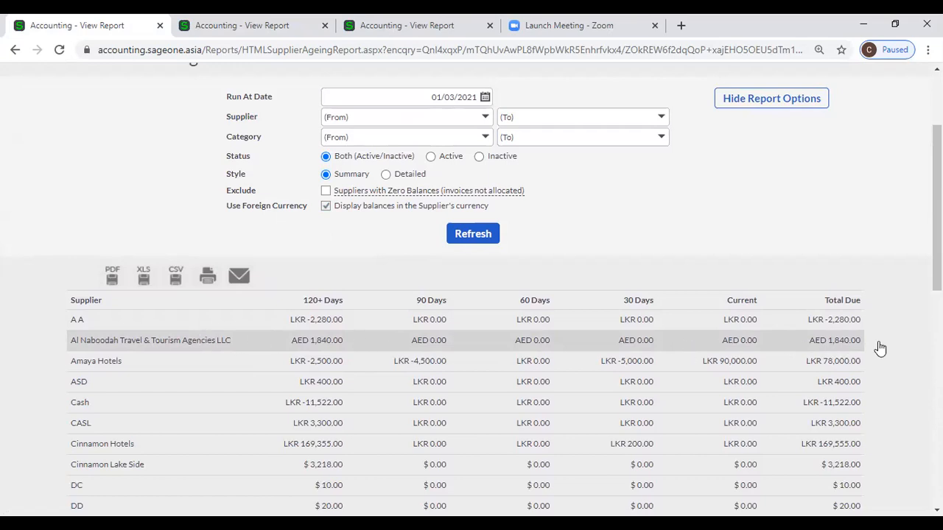
Review the balances, turn off displaying them in the supplier's currency and refresh the Supplier Balances - Days Outstanding Report.
{"action": "scroll", "coordinate": [844, 339], "scroll_direction": "down", "scroll_amount": 1}
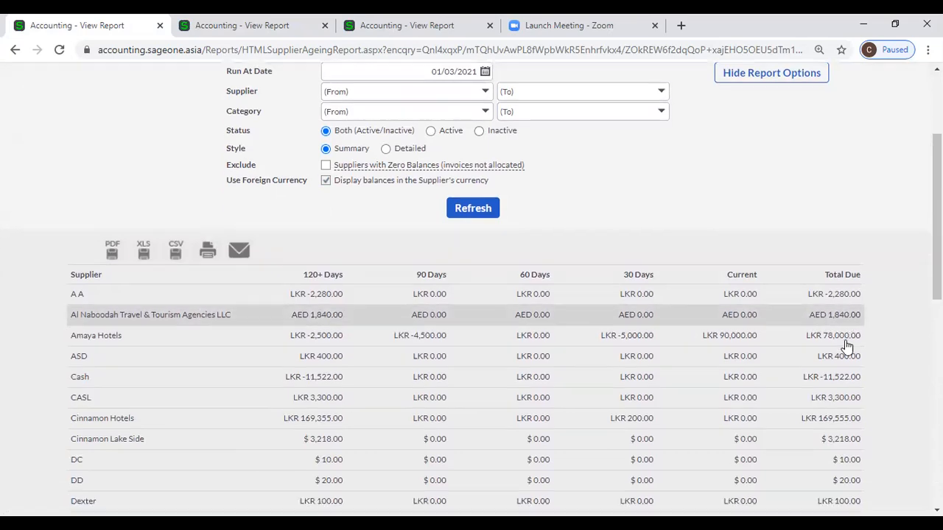
{"action": "scroll", "coordinate": [846, 368], "scroll_direction": "down", "scroll_amount": 1}
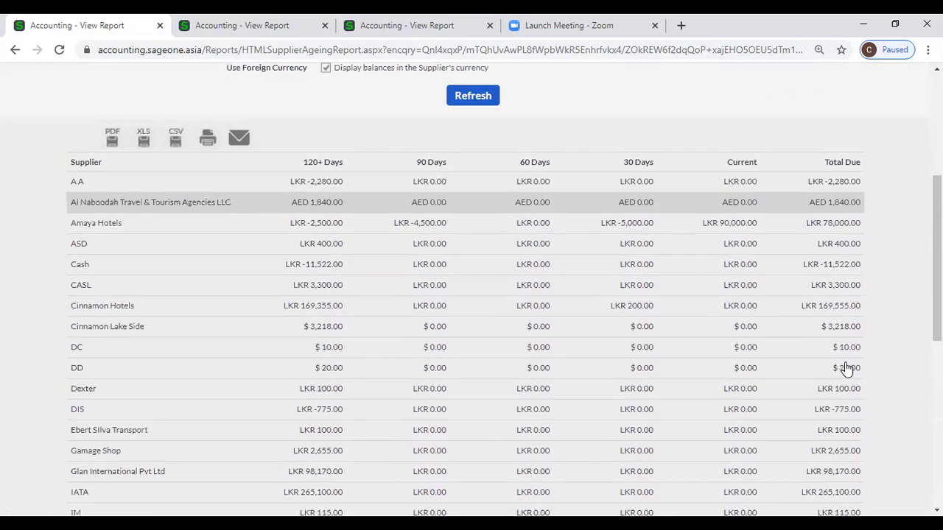
{"action": "scroll", "coordinate": [846, 368], "scroll_direction": "down", "scroll_amount": 6}
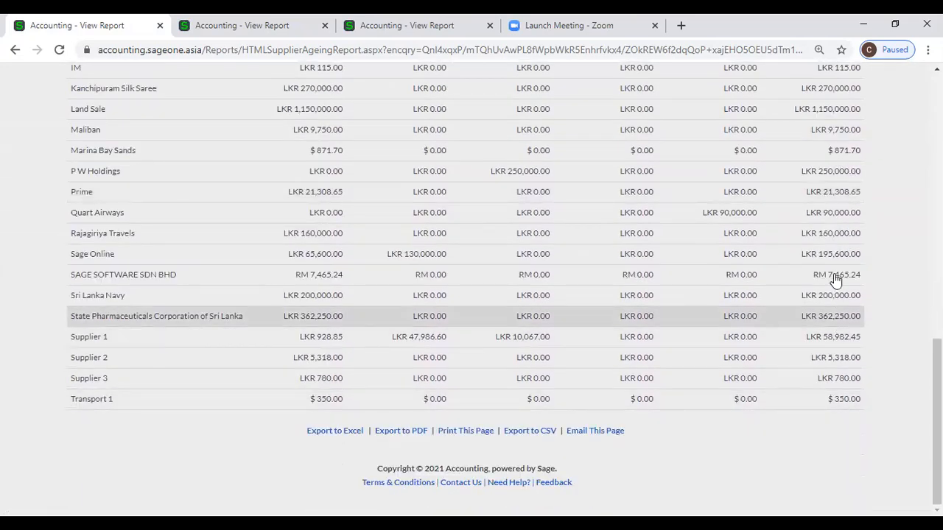
{"action": "scroll", "coordinate": [835, 323], "scroll_direction": "up", "scroll_amount": 2}
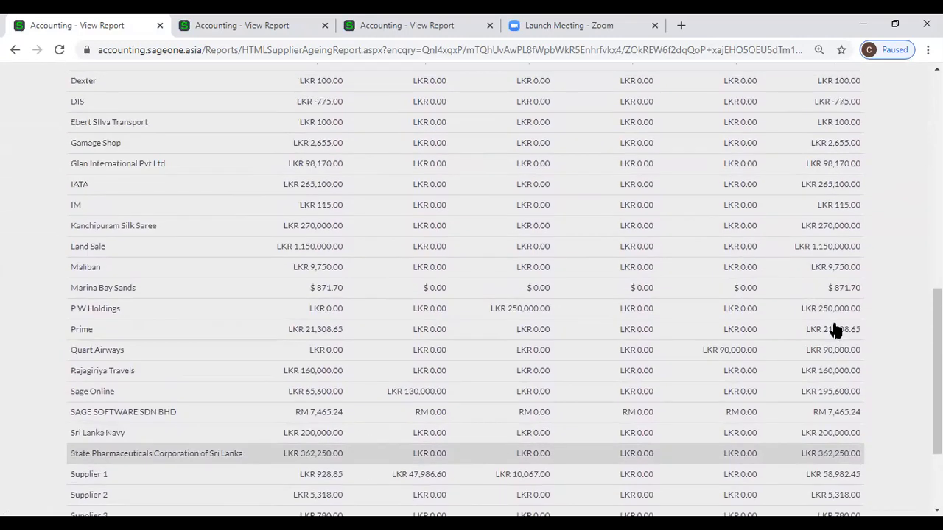
{"action": "scroll", "coordinate": [291, 292], "scroll_direction": "up", "scroll_amount": 8}
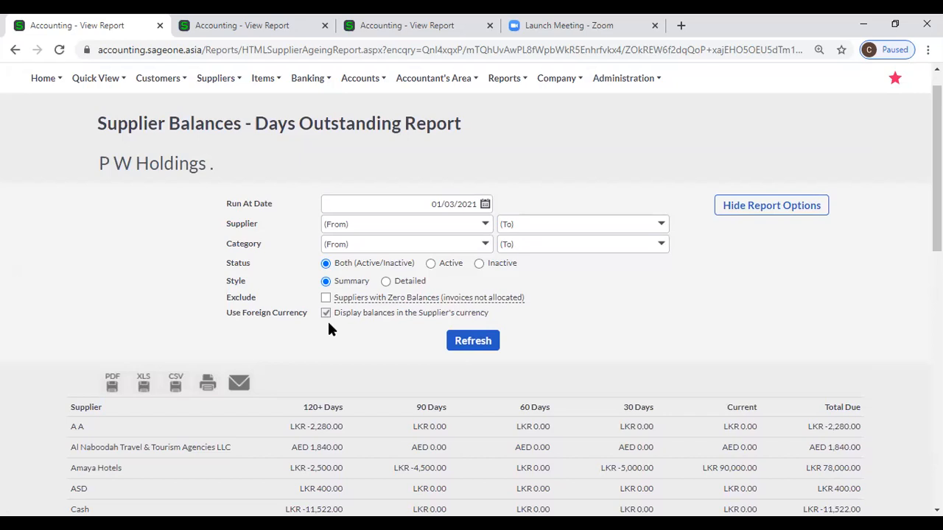
{"action": "left_click", "coordinate": [326, 314]}
{"action": "left_click", "coordinate": [473, 340]}
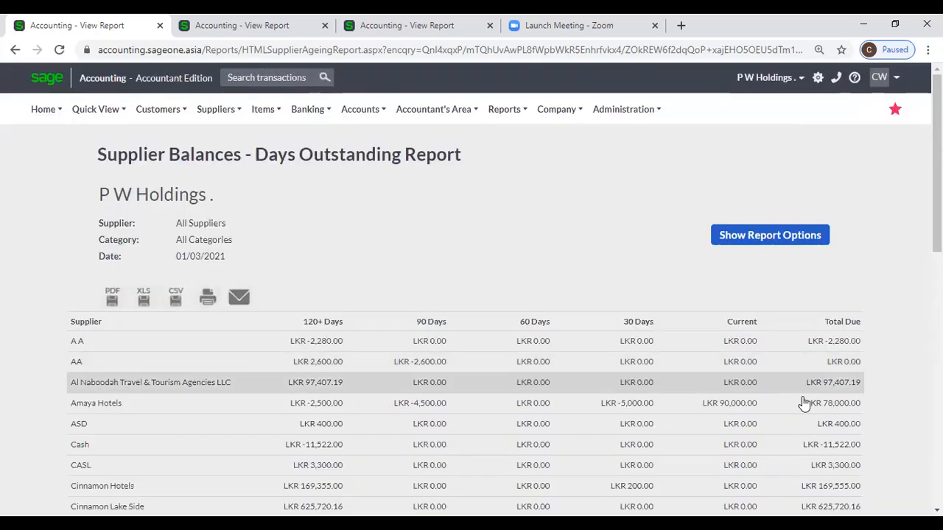
{"action": "scroll", "coordinate": [804, 407], "scroll_direction": "down", "scroll_amount": 2}
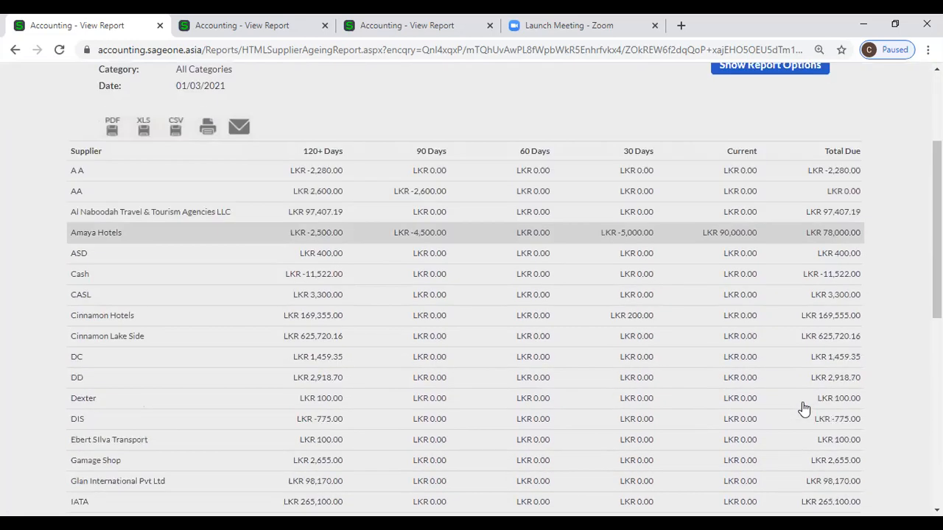
Review the supplier balances across the ageing columns, from the first supplier down to the grand totals.
{"action": "scroll", "coordinate": [280, 397], "scroll_direction": "down", "scroll_amount": 1}
{"action": "scroll", "coordinate": [274, 397], "scroll_direction": "down", "scroll_amount": 6}
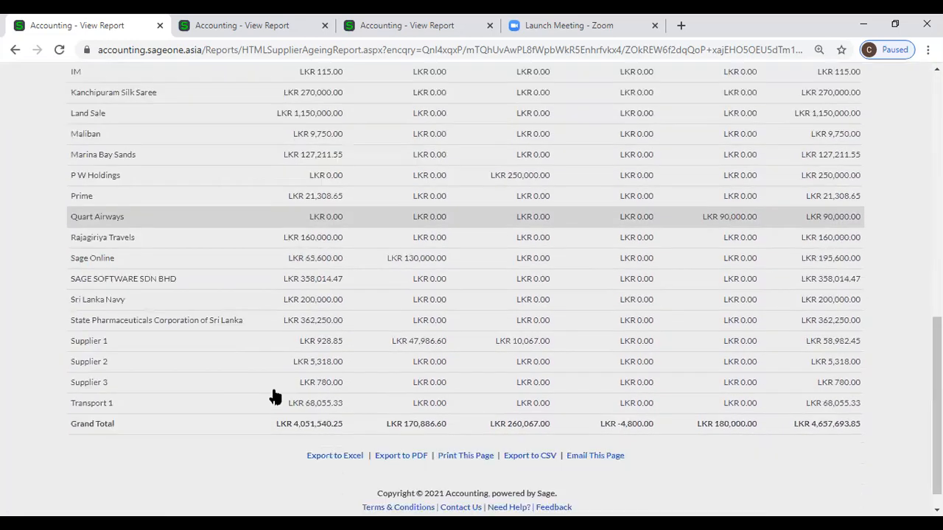
{"action": "scroll", "coordinate": [469, 294], "scroll_direction": "up", "scroll_amount": 3}
{"action": "scroll", "coordinate": [469, 295], "scroll_direction": "up", "scroll_amount": 5}
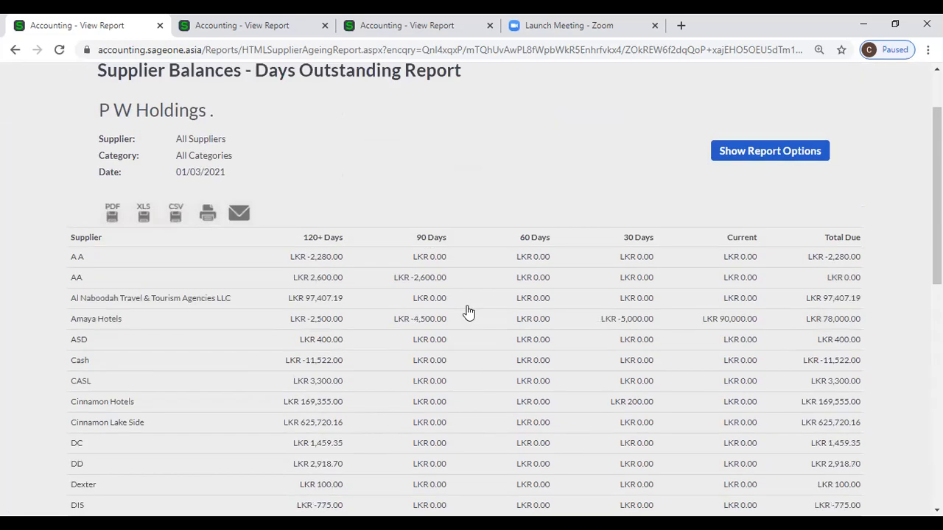
{"action": "scroll", "coordinate": [184, 187], "scroll_direction": "down", "scroll_amount": 7}
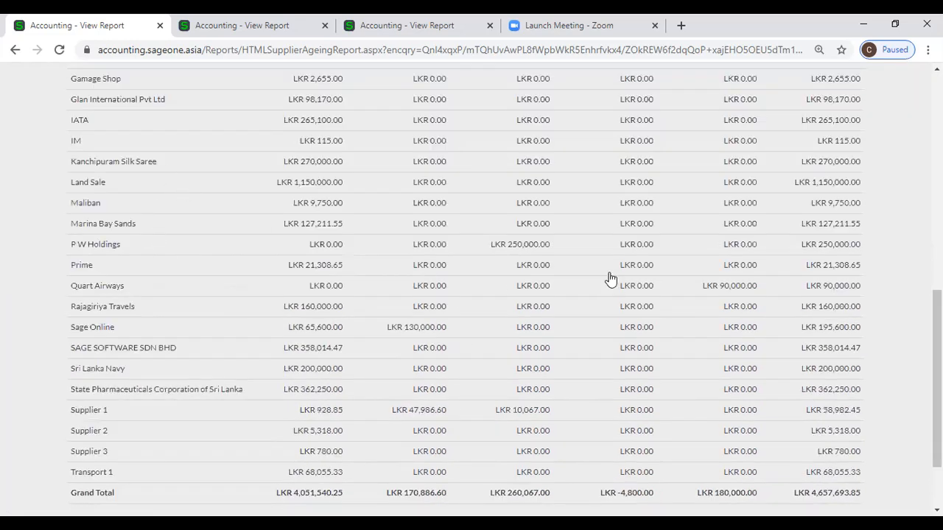
{"action": "scroll", "coordinate": [891, 267], "scroll_direction": "down", "scroll_amount": 2}
{"action": "scroll", "coordinate": [801, 251], "scroll_direction": "up", "scroll_amount": 4}
{"action": "scroll", "coordinate": [798, 246], "scroll_direction": "up", "scroll_amount": 5}
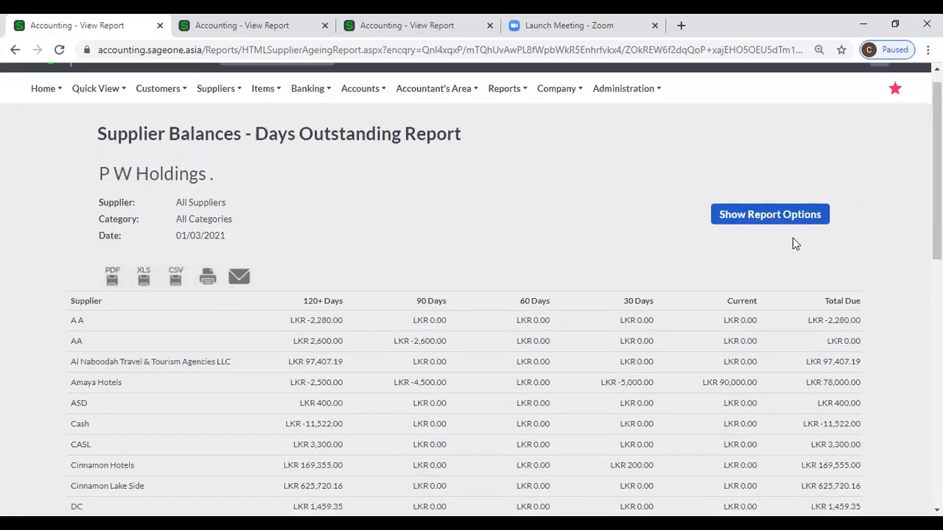
Turn on displaying balances in the supplier's currency and refresh the Supplier Balances - Days Outstanding Report.
{"action": "scroll", "coordinate": [325, 339], "scroll_direction": "up", "scroll_amount": 1}
{"action": "left_click", "coordinate": [326, 341]}
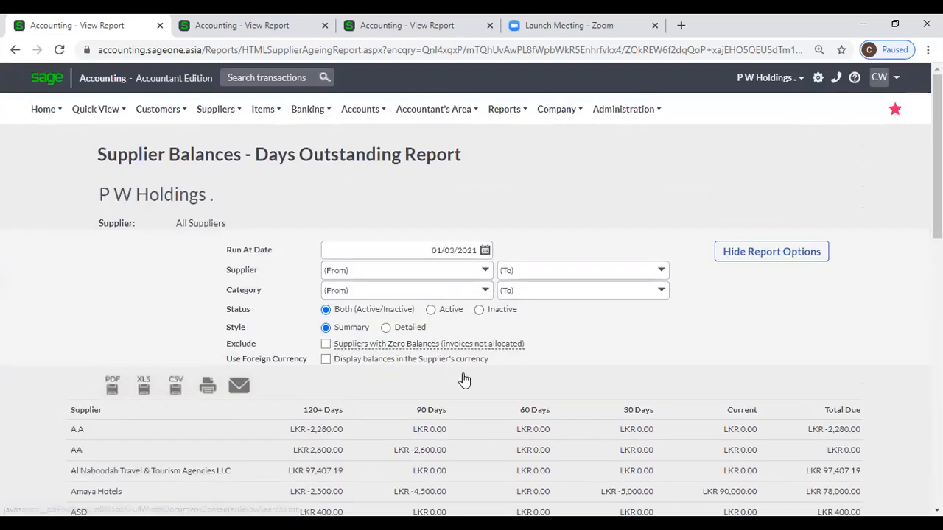
{"action": "left_click", "coordinate": [465, 374]}
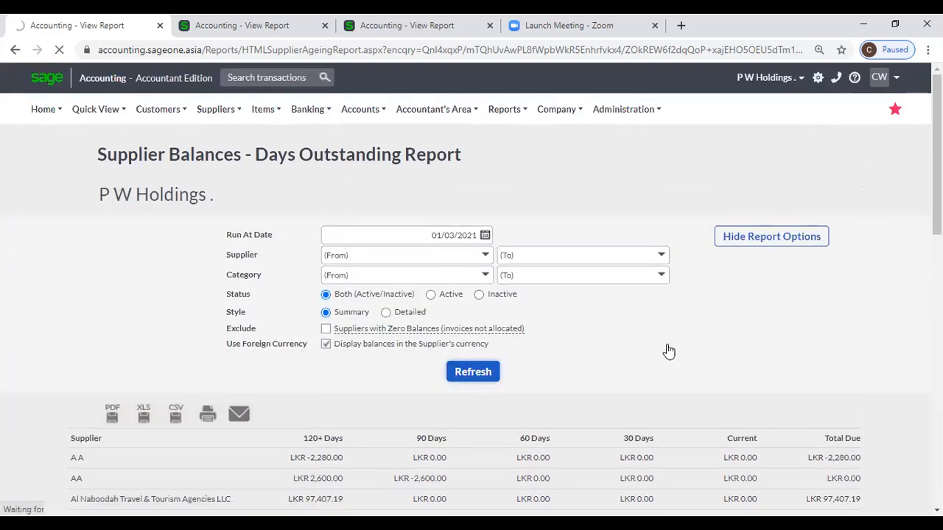
{"action": "scroll", "coordinate": [665, 383], "scroll_direction": "down", "scroll_amount": 3}
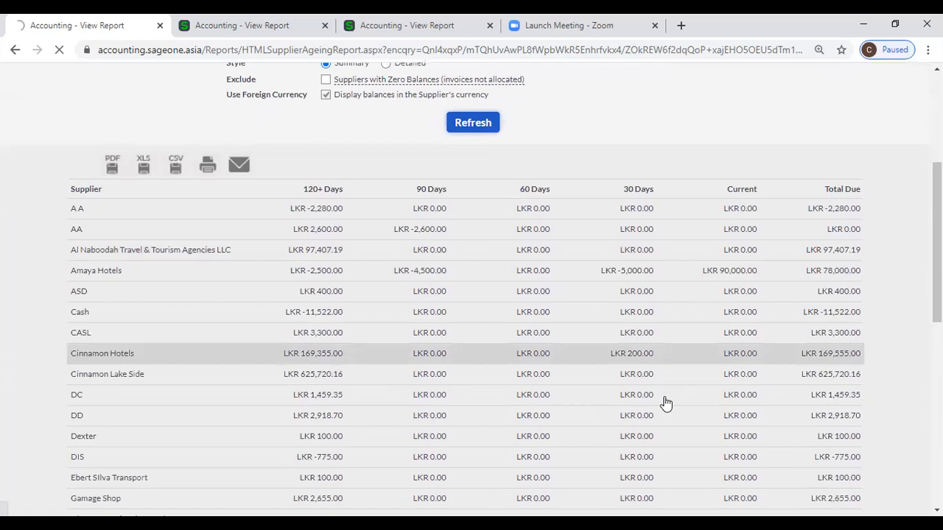
{"action": "scroll", "coordinate": [665, 401], "scroll_direction": "down", "scroll_amount": 5}
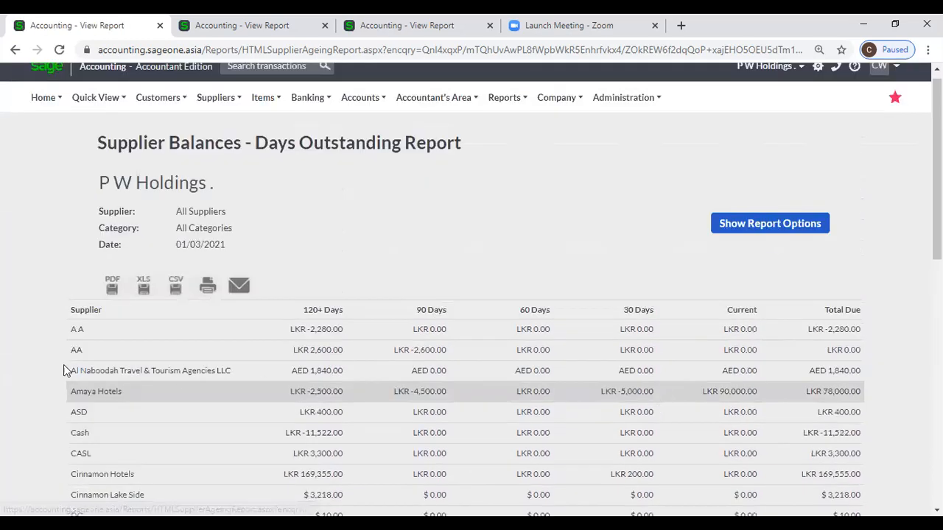
Review the foreign-currency supplier balances, switch off the supplier's currency display and refresh the report.
{"action": "scroll", "coordinate": [87, 426], "scroll_direction": "down", "scroll_amount": 10}
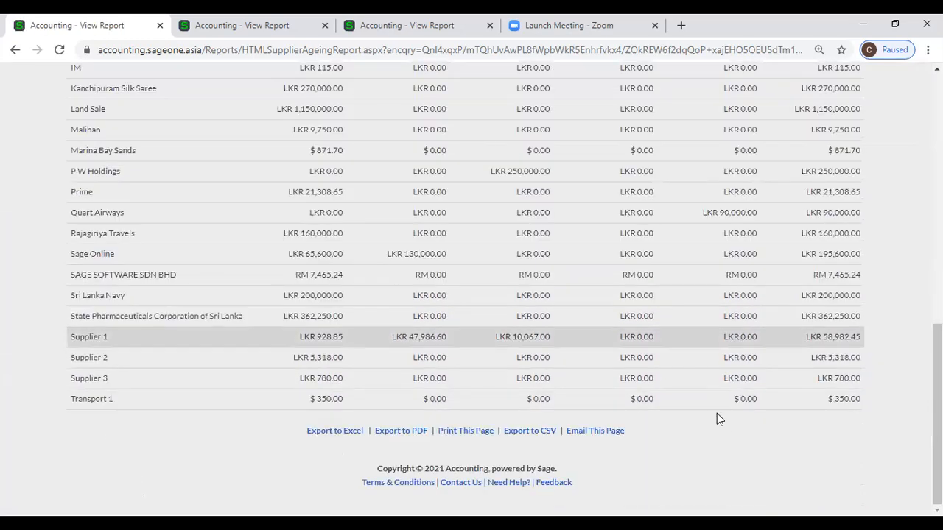
{"action": "scroll", "coordinate": [258, 236], "scroll_direction": "up", "scroll_amount": 2}
{"action": "scroll", "coordinate": [259, 237], "scroll_direction": "up", "scroll_amount": 2}
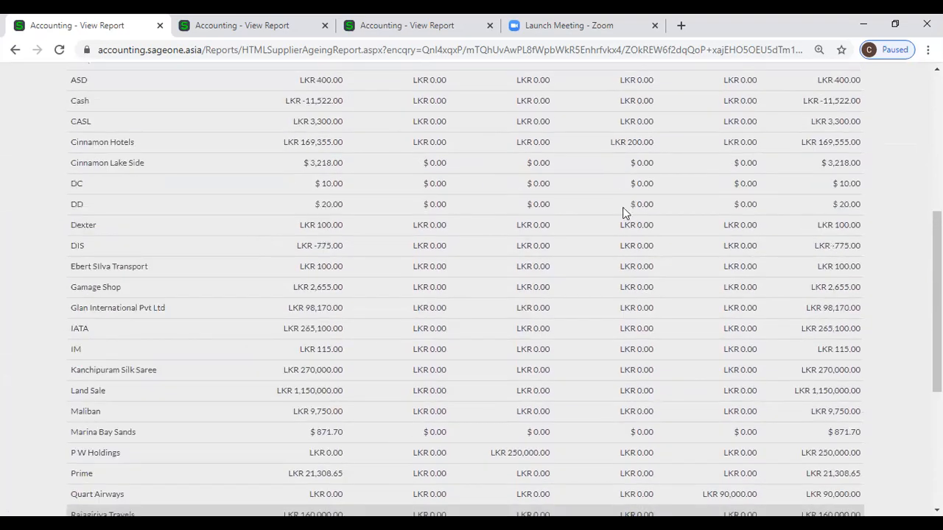
{"action": "scroll", "coordinate": [770, 240], "scroll_direction": "up", "scroll_amount": 5}
{"action": "left_click", "coordinate": [770, 234]}
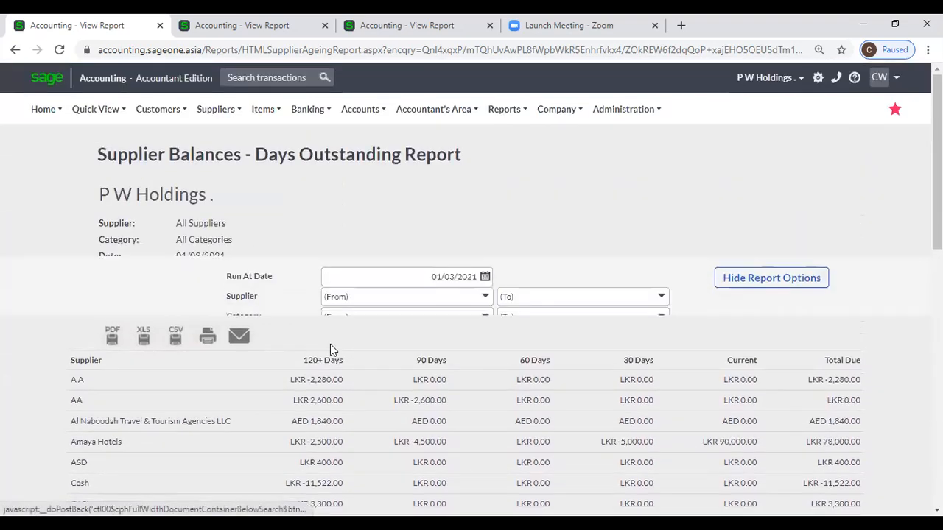
{"action": "left_click", "coordinate": [326, 344]}
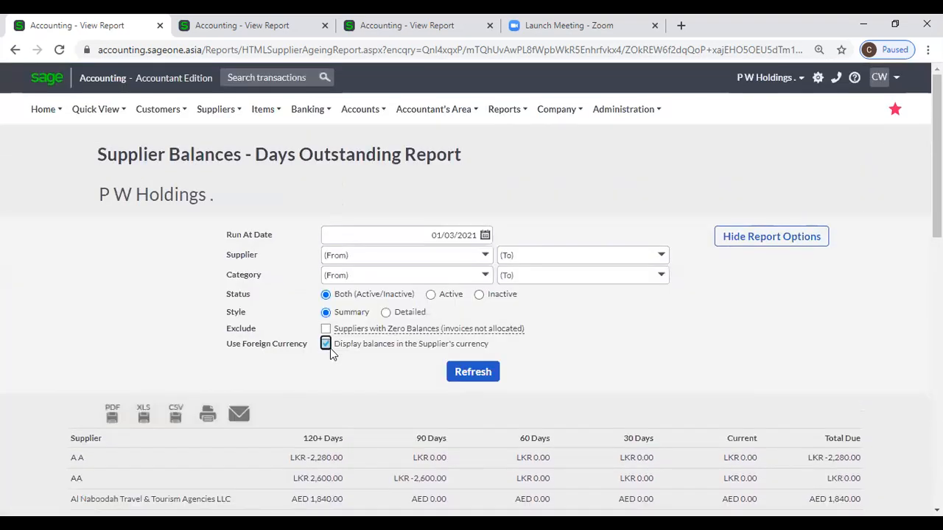
{"action": "left_click", "coordinate": [473, 372]}
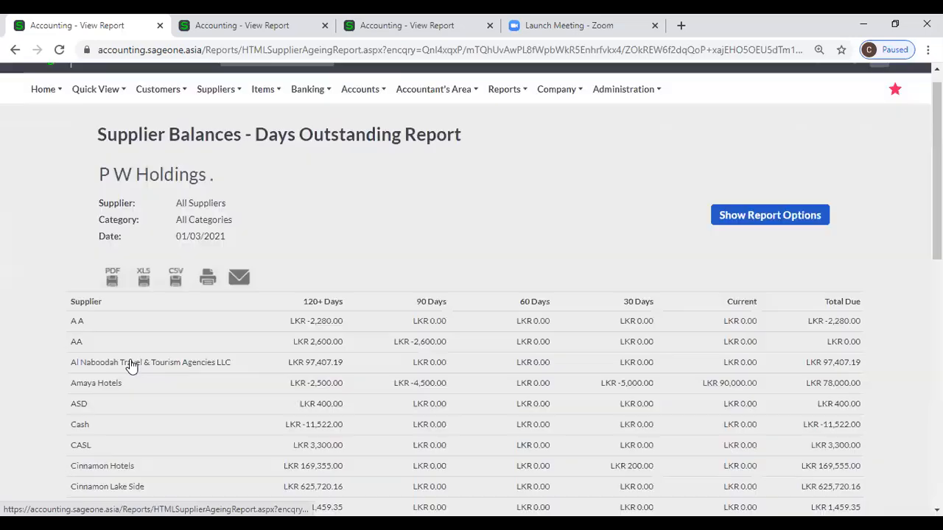
Check the grand totals, refresh the report in Detailed style and review the transactions listed under each supplier.
{"action": "scroll", "coordinate": [124, 399], "scroll_direction": "down", "scroll_amount": 10}
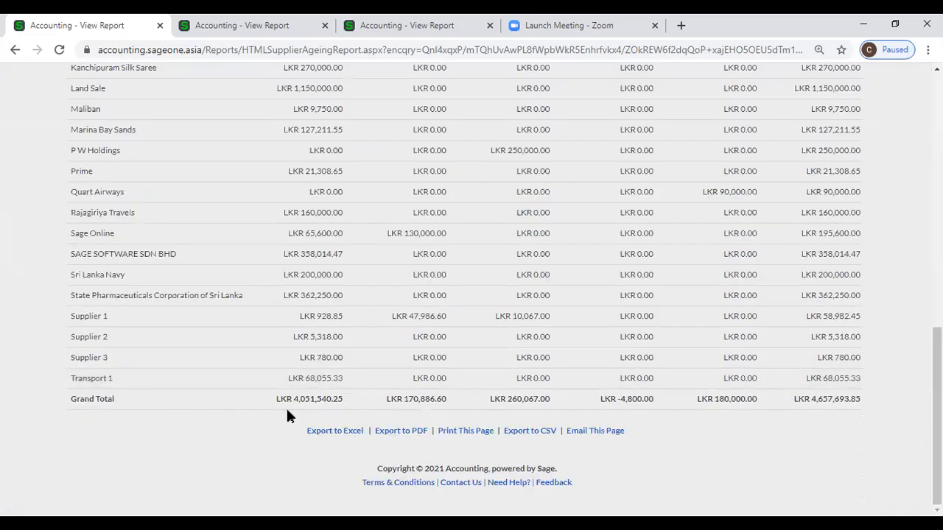
{"action": "scroll", "coordinate": [868, 417], "scroll_direction": "up", "scroll_amount": 5}
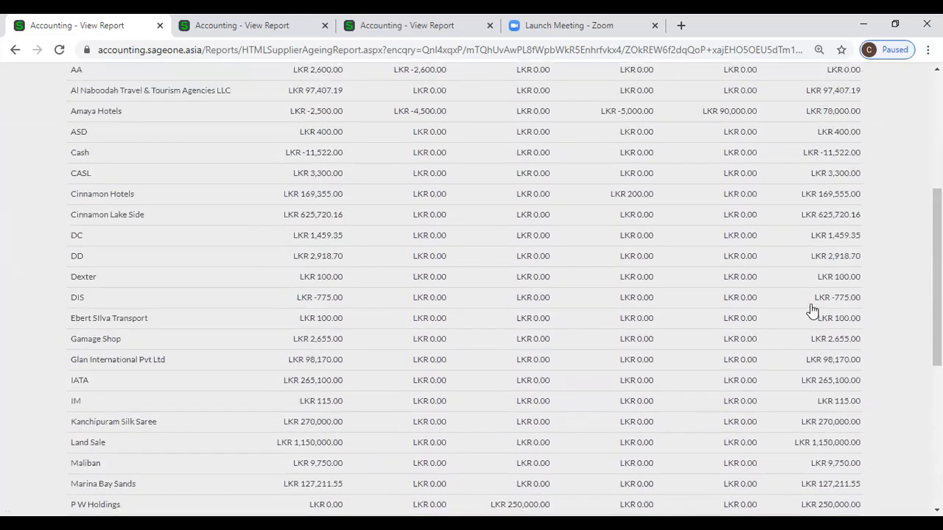
{"action": "scroll", "coordinate": [810, 303], "scroll_direction": "up", "scroll_amount": 4}
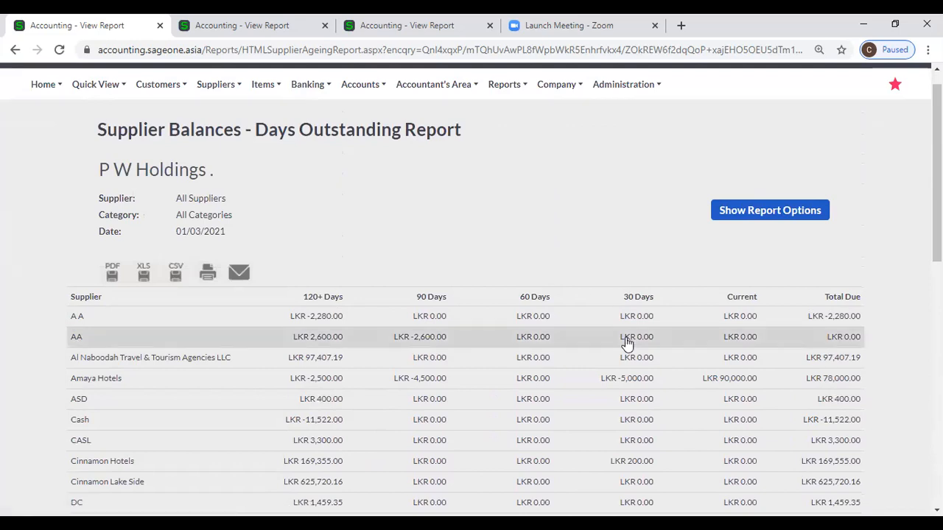
{"action": "left_click", "coordinate": [733, 216]}
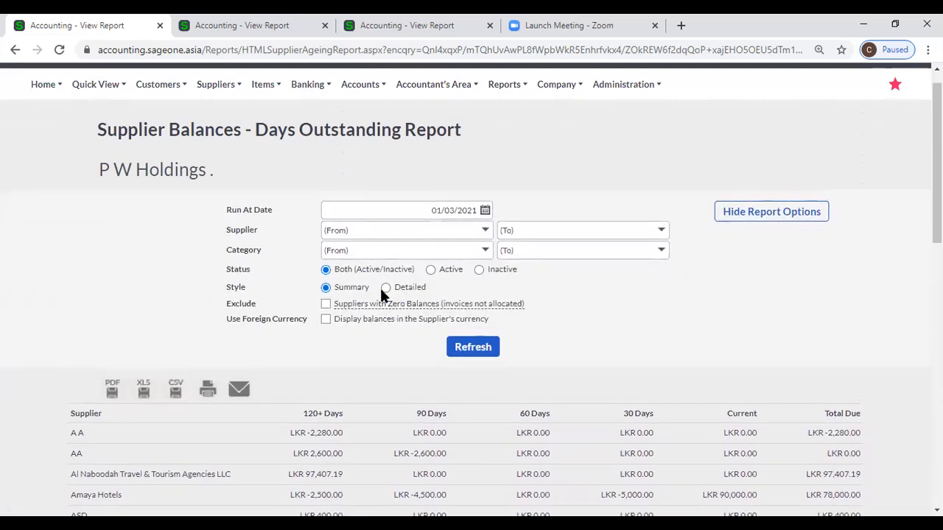
{"action": "left_click", "coordinate": [386, 288]}
{"action": "left_click", "coordinate": [483, 352]}
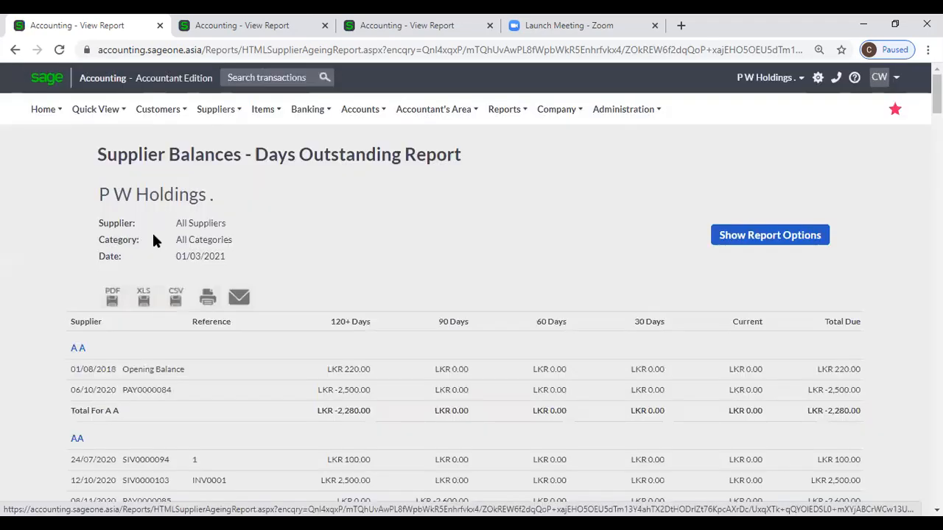
{"action": "scroll", "coordinate": [155, 254], "scroll_direction": "down", "scroll_amount": 2}
{"action": "scroll", "coordinate": [160, 255], "scroll_direction": "down", "scroll_amount": 1}
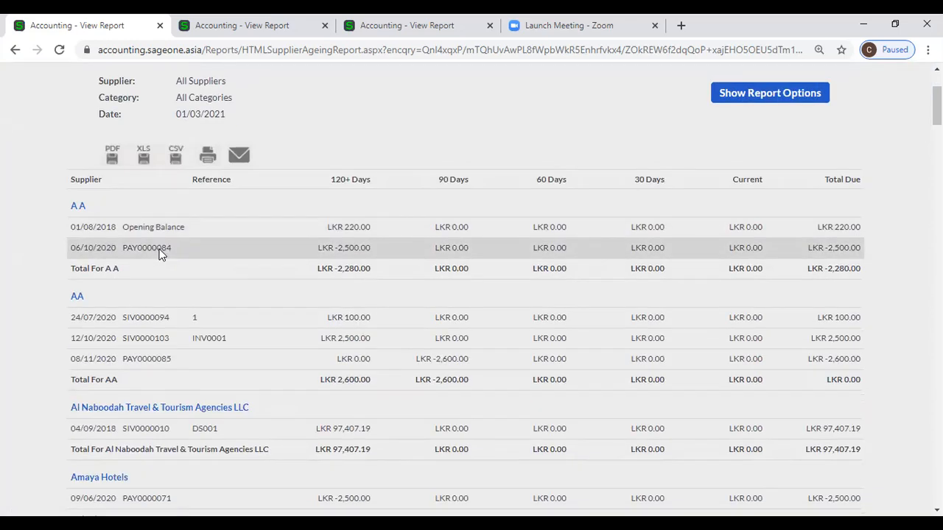
{"action": "scroll", "coordinate": [214, 250], "scroll_direction": "down", "scroll_amount": 1}
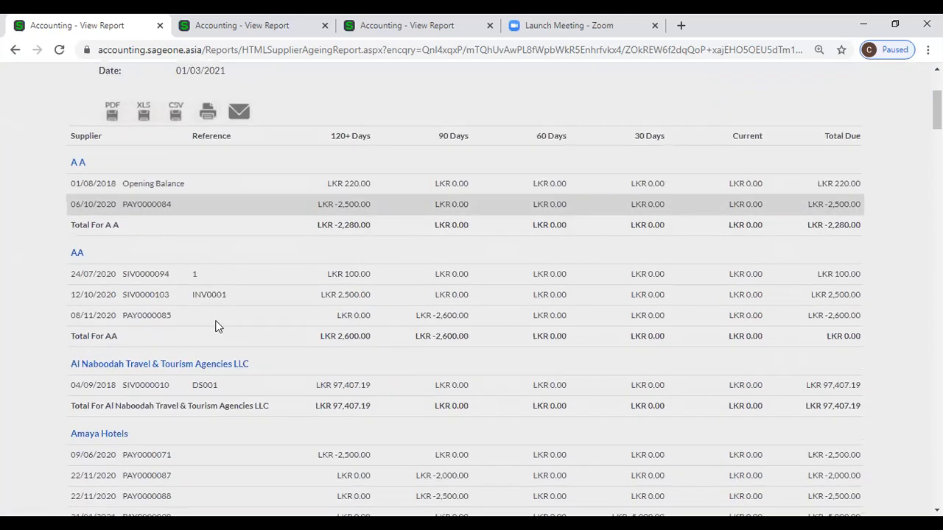
{"action": "scroll", "coordinate": [216, 326], "scroll_direction": "down", "scroll_amount": 2}
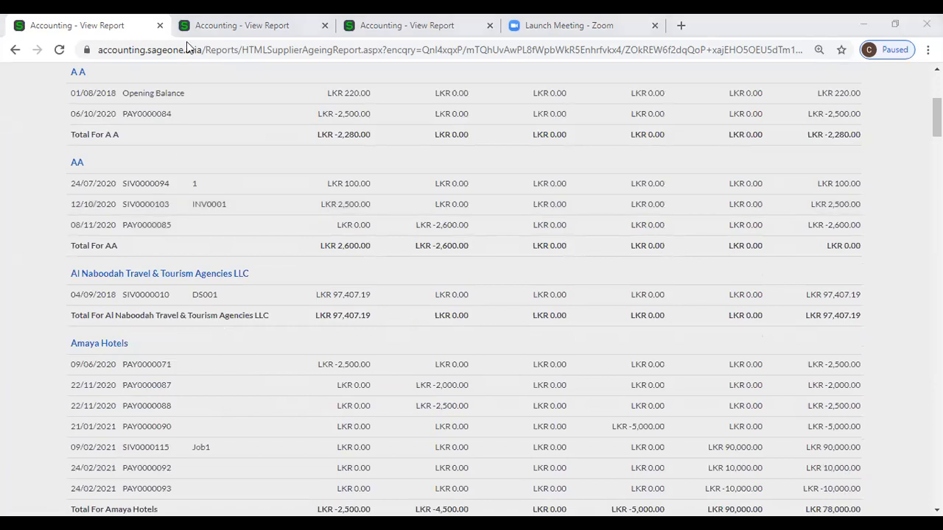
In the second browser tab, refresh the supplier balances report in Detailed style without excluding suppliers with zero balances.
{"action": "left_click", "coordinate": [242, 26]}
{"action": "left_click", "coordinate": [806, 117]}
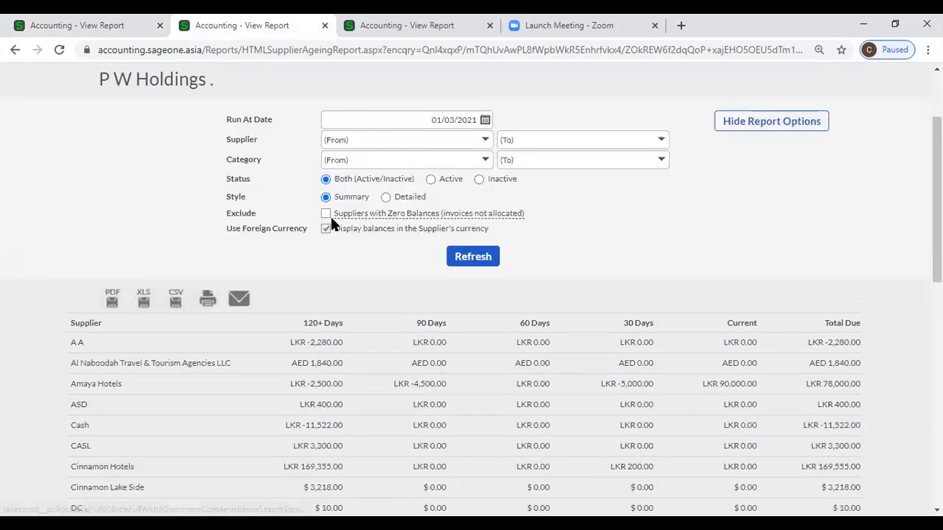
{"action": "left_click", "coordinate": [329, 216]}
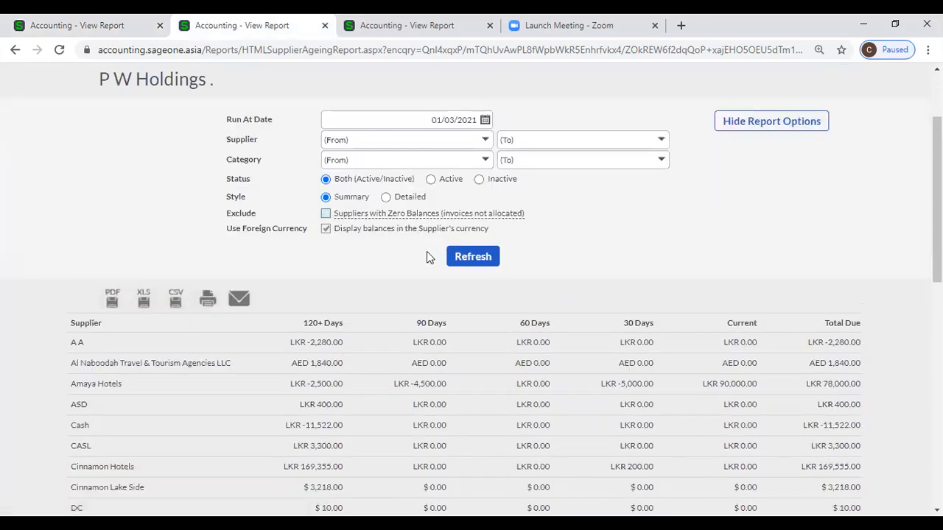
{"action": "left_click", "coordinate": [471, 256]}
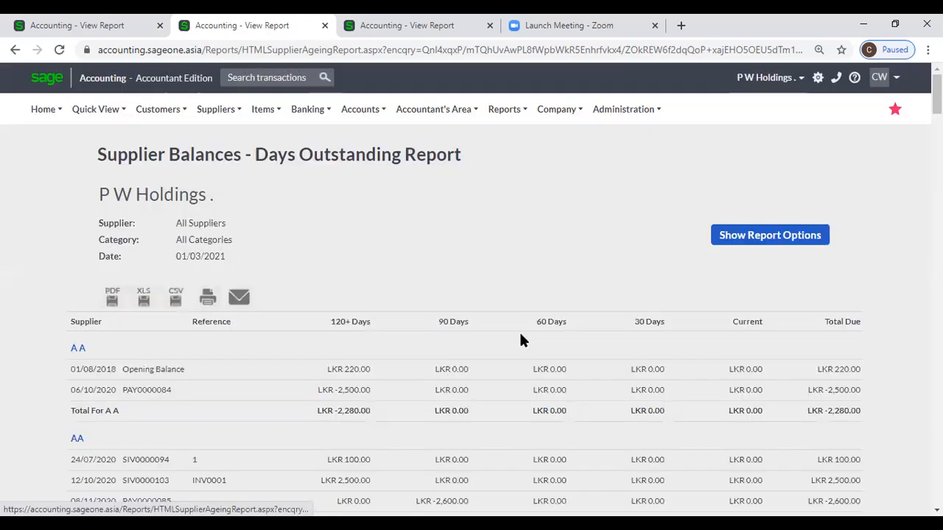
Exclude suppliers with zero balances (invoices not allocated) from the detailed report in the second tab and refresh it.
{"action": "scroll", "coordinate": [519, 331], "scroll_direction": "down", "scroll_amount": 2}
{"action": "left_click", "coordinate": [808, 97]}
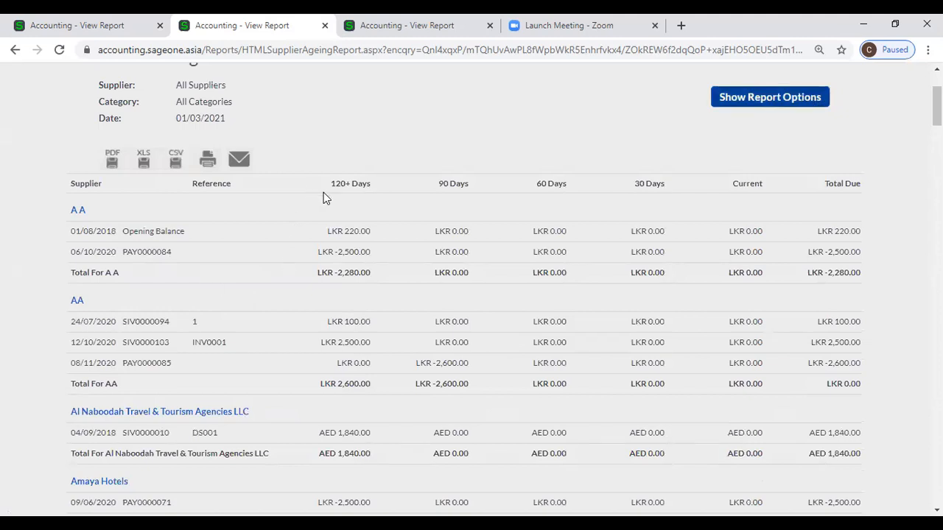
{"action": "left_click", "coordinate": [325, 191]}
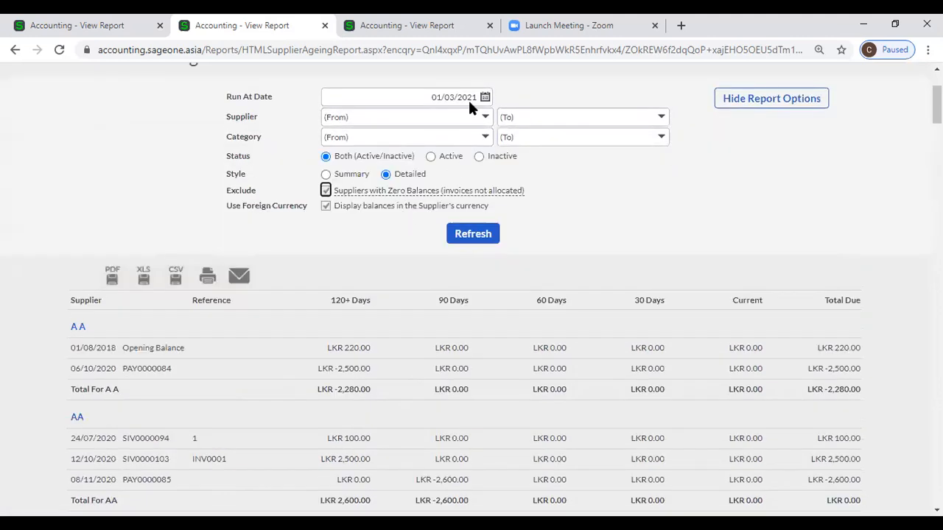
{"action": "scroll", "coordinate": [471, 129], "scroll_direction": "down", "scroll_amount": 3}
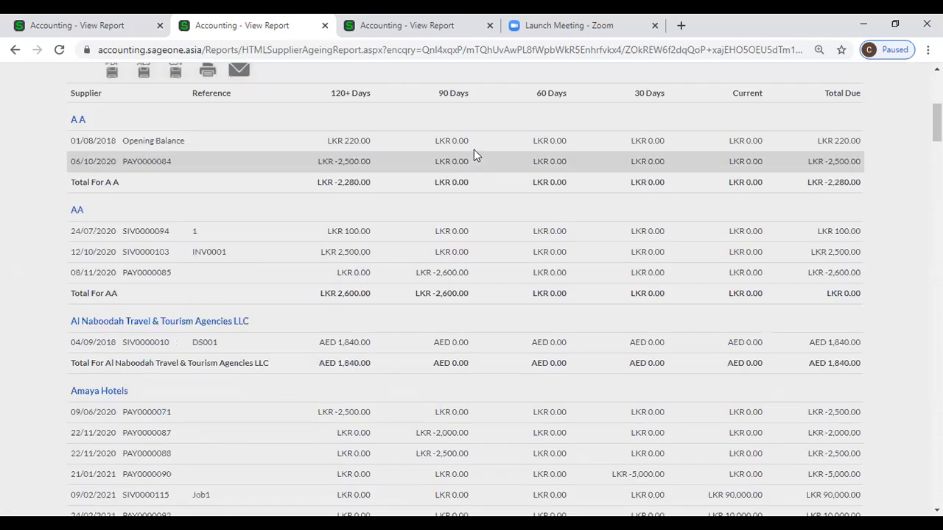
{"action": "scroll", "coordinate": [468, 99], "scroll_direction": "up", "scroll_amount": 1}
{"action": "left_click", "coordinate": [468, 99]}
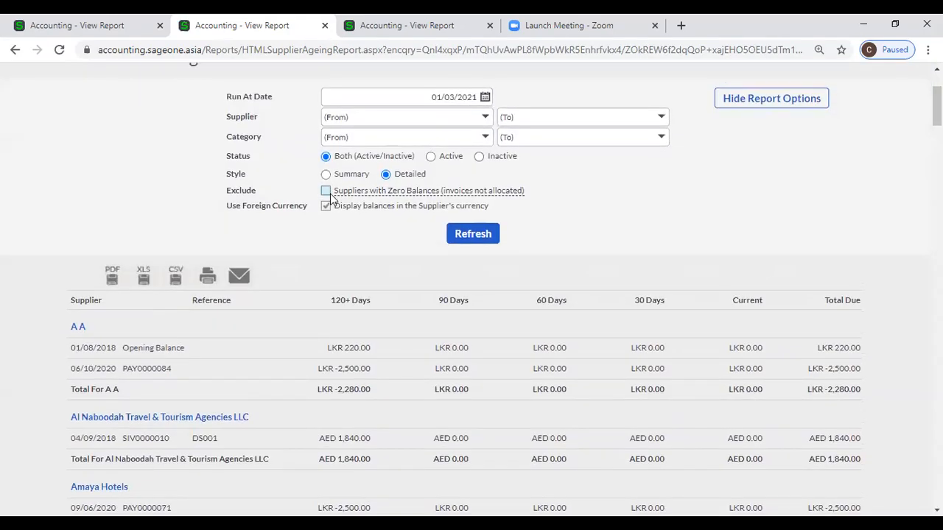
Clear the zero-balance supplier exclusion, view its help explanation and refresh the detailed report.
{"action": "left_click", "coordinate": [327, 193]}
{"action": "left_click", "coordinate": [327, 192]}
{"action": "mouse_move", "coordinate": [406, 191]}
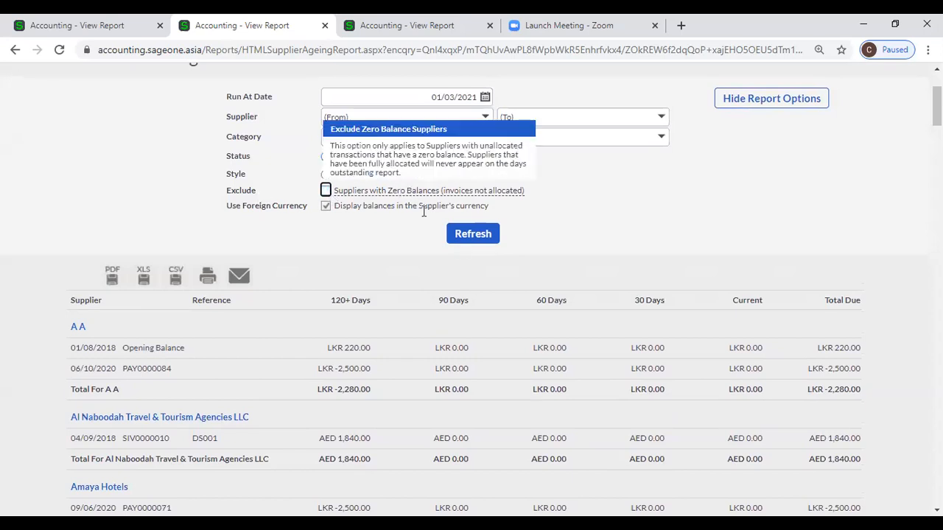
{"action": "left_click", "coordinate": [471, 235]}
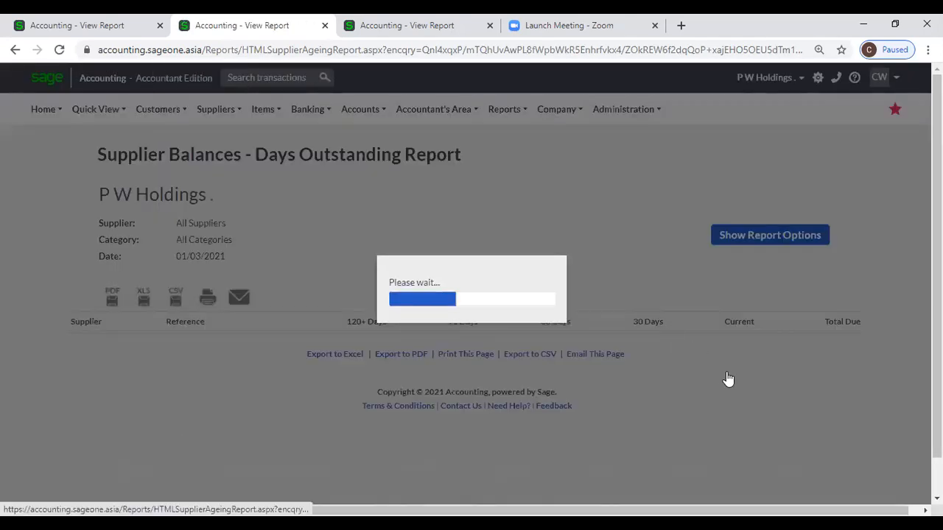
Exclude suppliers with zero balances (invoices not allocated) from the detailed report, refresh it and compare the suppliers listed.
{"action": "scroll", "coordinate": [481, 254], "scroll_direction": "down", "scroll_amount": 1}
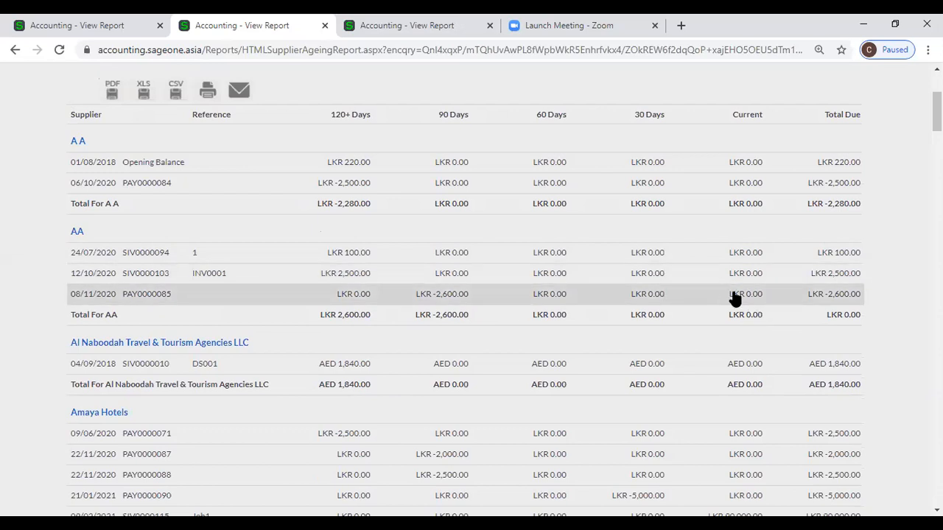
{"action": "scroll", "coordinate": [735, 298], "scroll_direction": "up", "scroll_amount": 1}
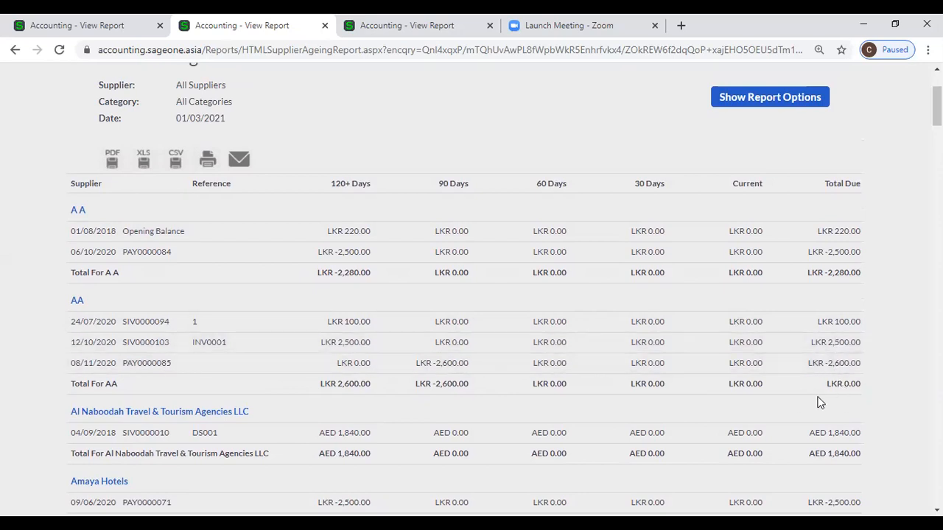
{"action": "scroll", "coordinate": [716, 319], "scroll_direction": "up", "scroll_amount": 2}
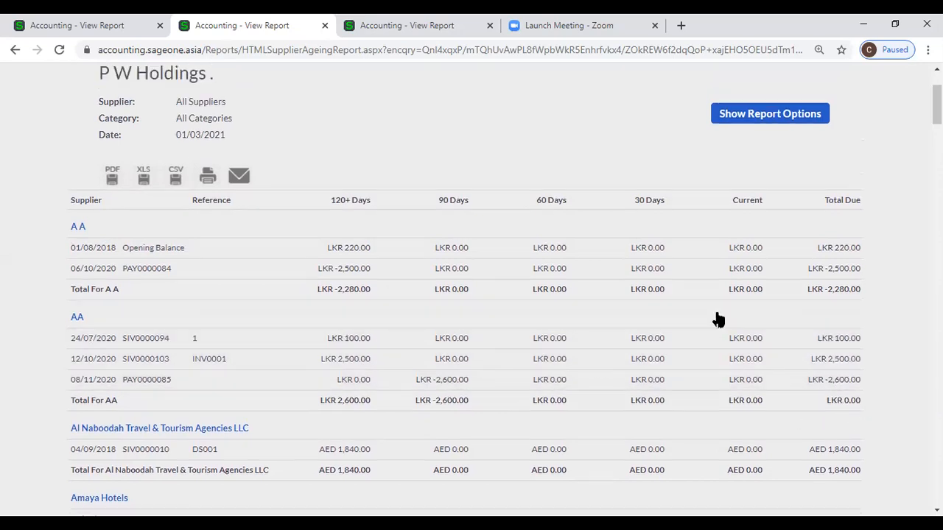
{"action": "left_click", "coordinate": [715, 236]}
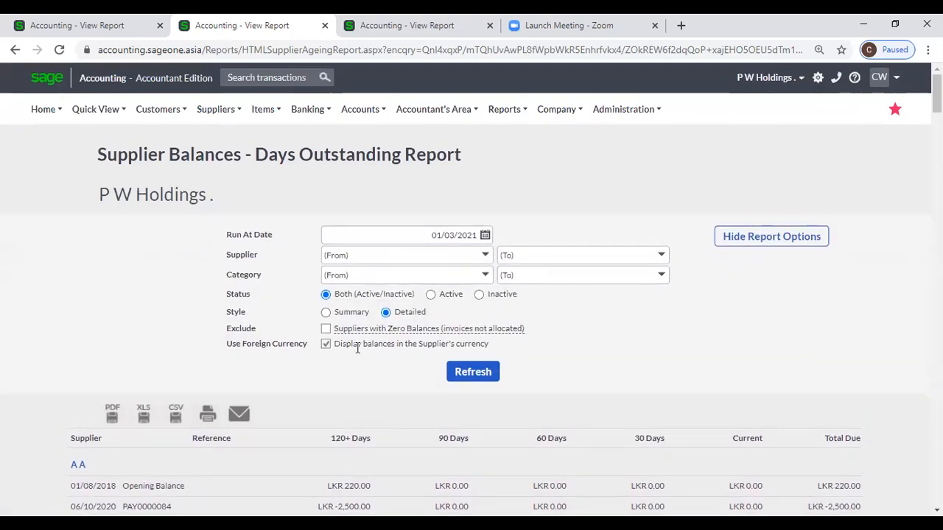
{"action": "left_click", "coordinate": [326, 329]}
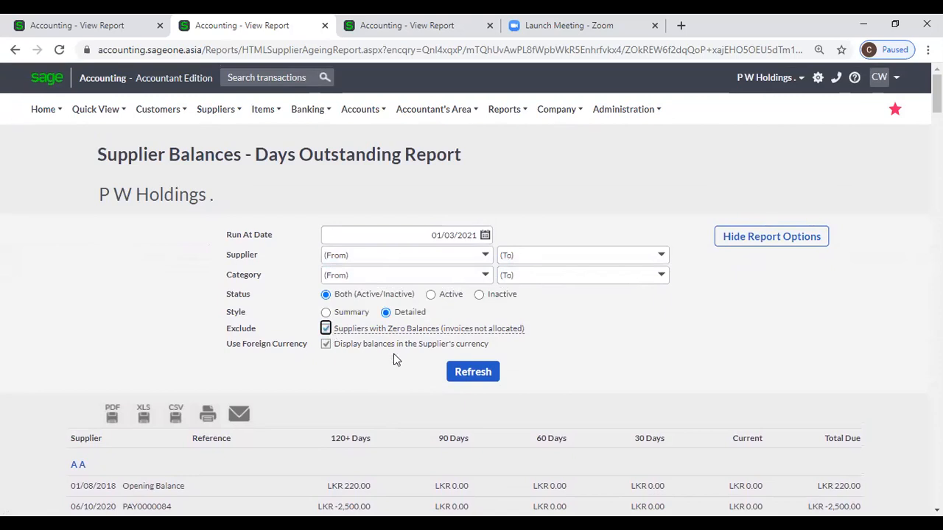
{"action": "left_click", "coordinate": [484, 373]}
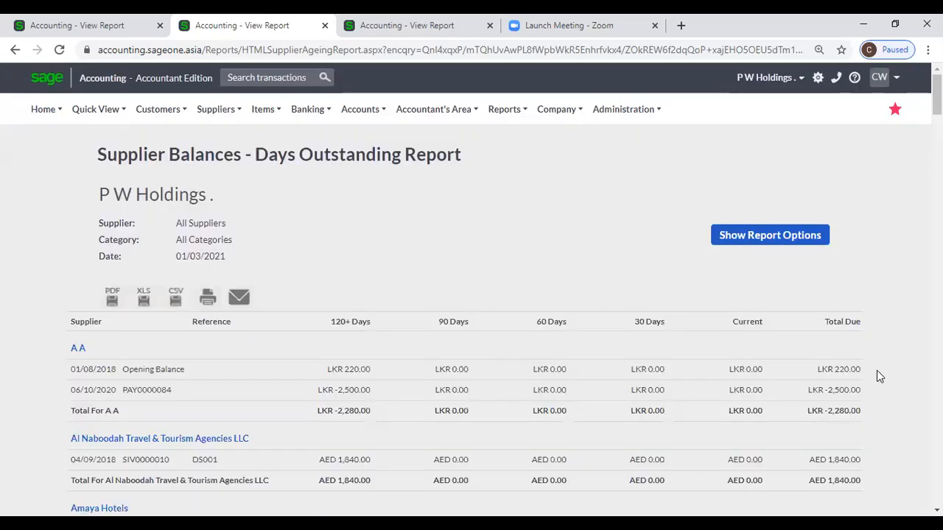
{"action": "scroll", "coordinate": [878, 376], "scroll_direction": "down", "scroll_amount": 2}
{"action": "scroll", "coordinate": [848, 238], "scroll_direction": "down", "scroll_amount": 1}
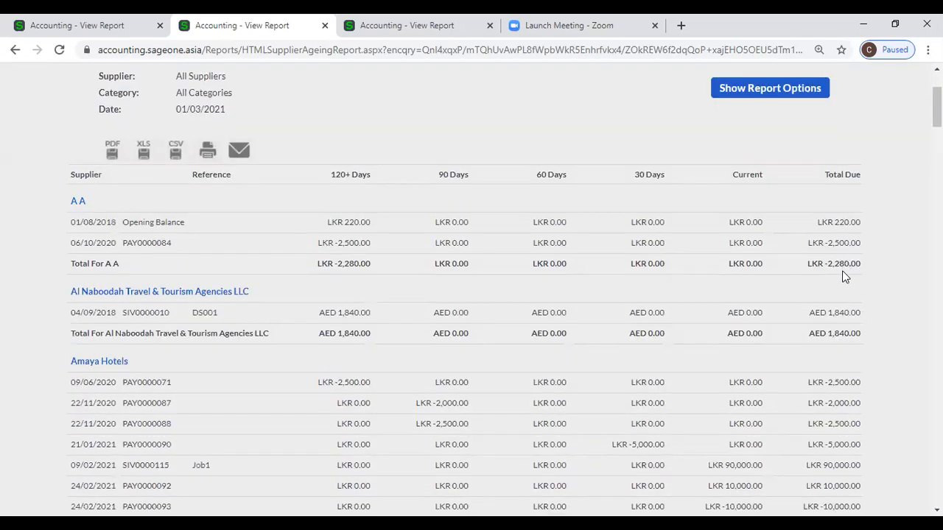
{"action": "scroll", "coordinate": [853, 269], "scroll_direction": "down", "scroll_amount": 1}
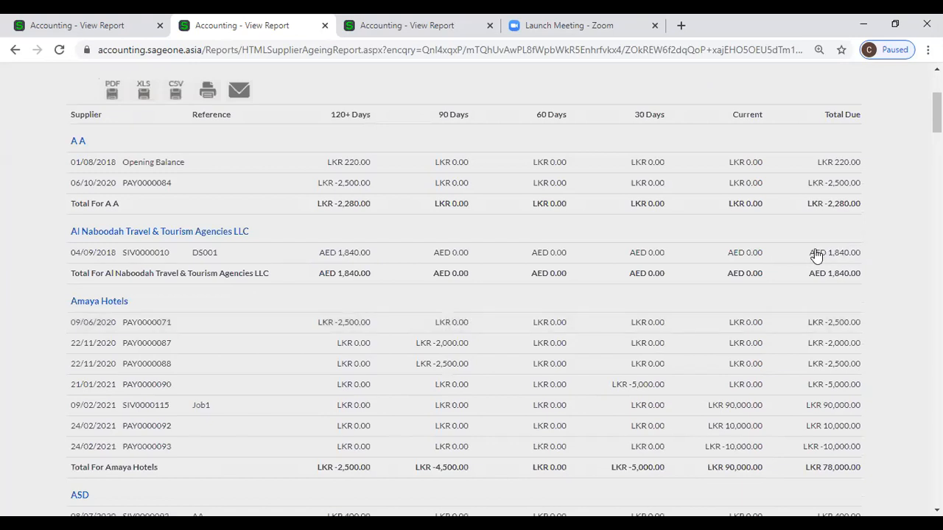
Review the first suppliers' transactions and totals in the detailed report that includes zero balances.
{"action": "scroll", "coordinate": [748, 169], "scroll_direction": "up", "scroll_amount": 2}
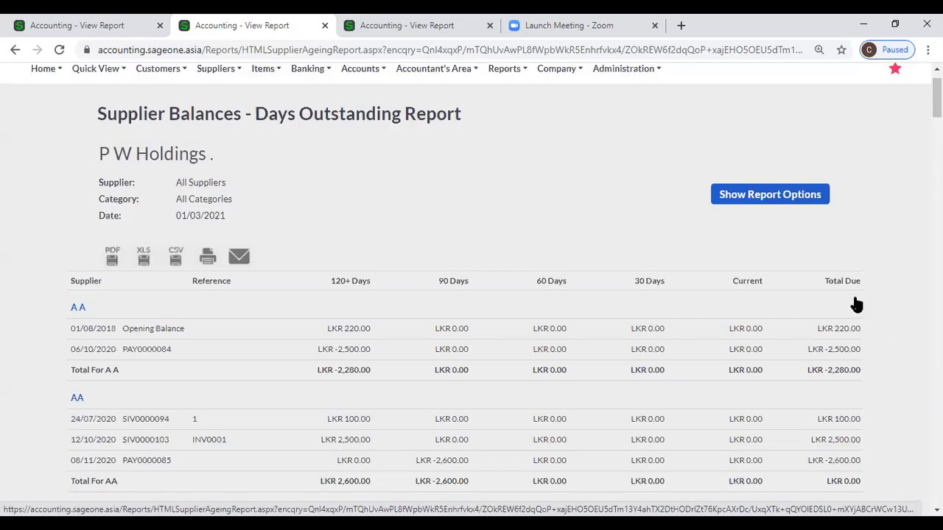
{"action": "scroll", "coordinate": [856, 304], "scroll_direction": "down", "scroll_amount": 2}
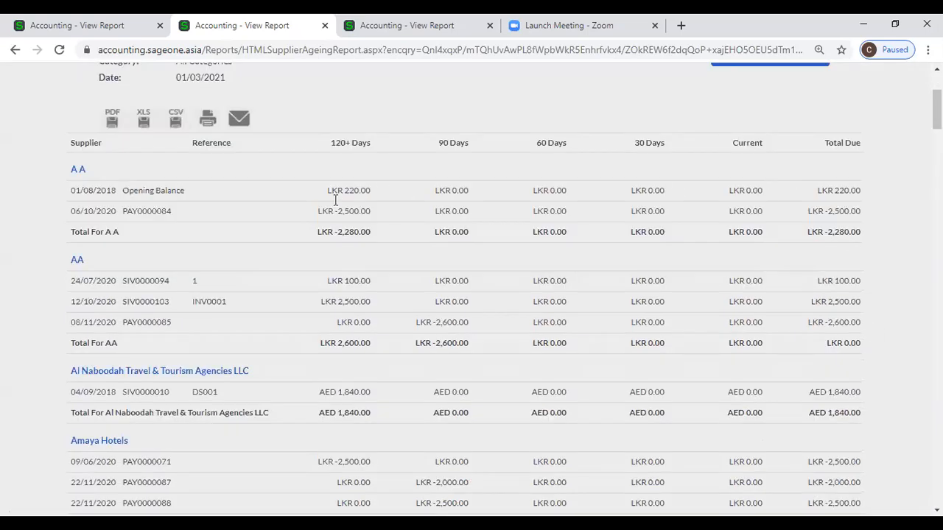
{"action": "scroll", "coordinate": [328, 290], "scroll_direction": "up", "scroll_amount": 2}
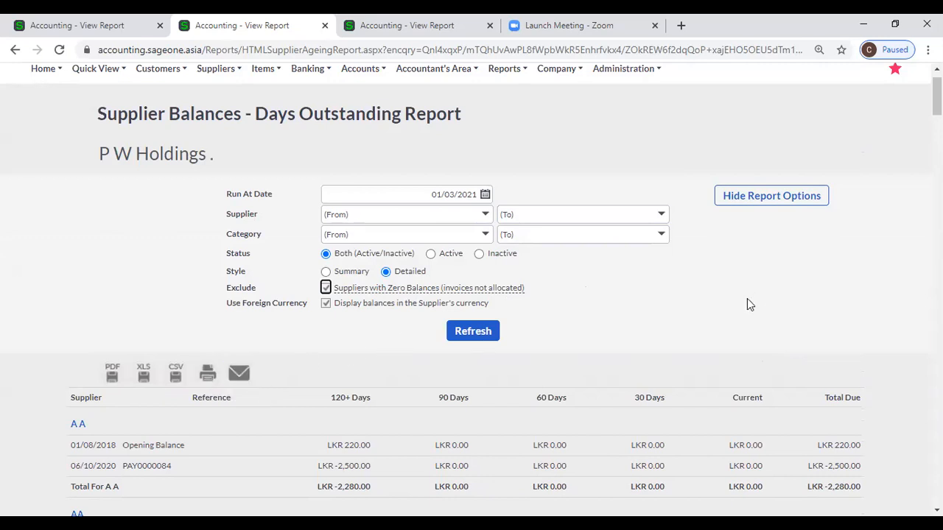
{"action": "scroll", "coordinate": [747, 298], "scroll_direction": "down", "scroll_amount": 2}
{"action": "scroll", "coordinate": [747, 303], "scroll_direction": "down", "scroll_amount": 2}
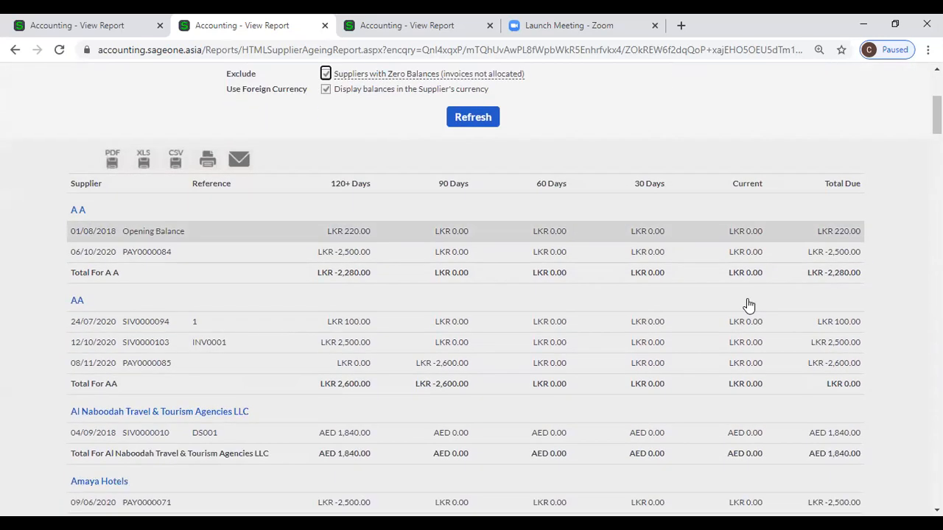
{"action": "scroll", "coordinate": [747, 303], "scroll_direction": "up", "scroll_amount": 4}
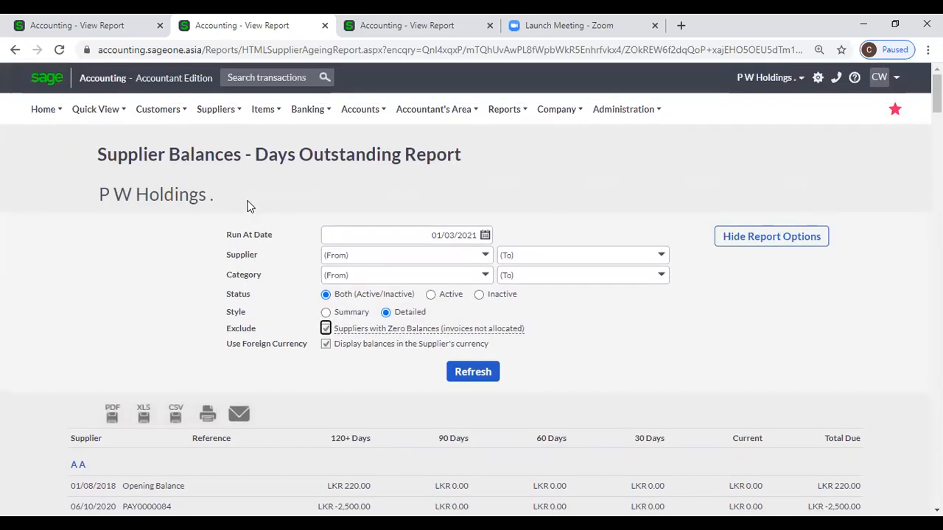
{"action": "left_click", "coordinate": [215, 109]}
{"action": "mouse_move", "coordinate": [231, 212]}
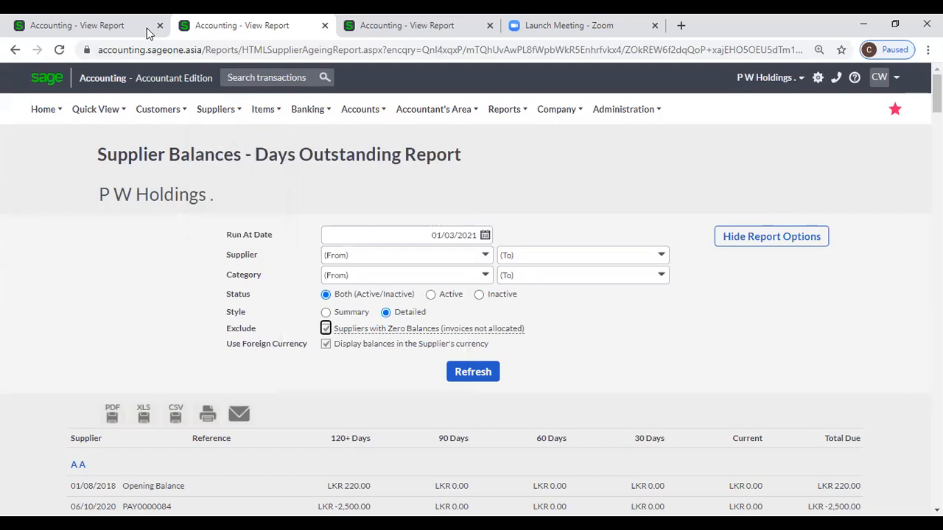
{"action": "left_click", "coordinate": [82, 172]}
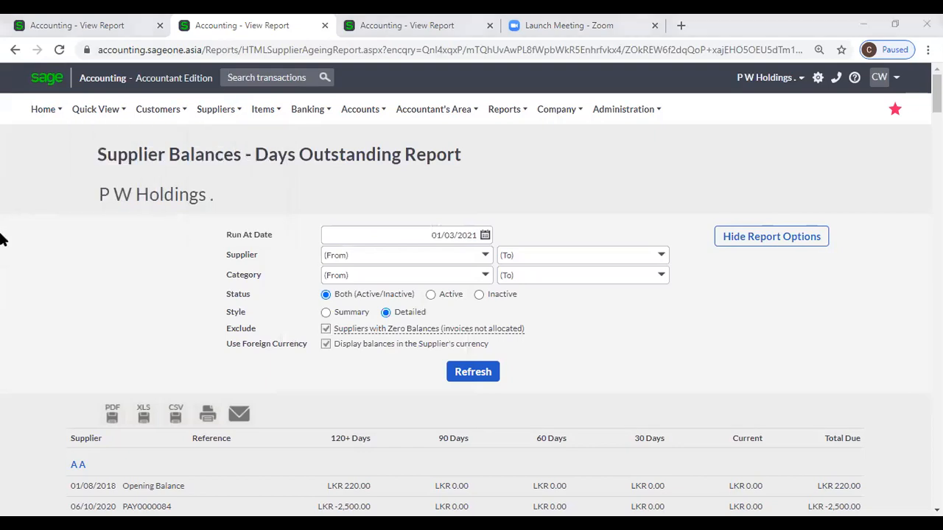
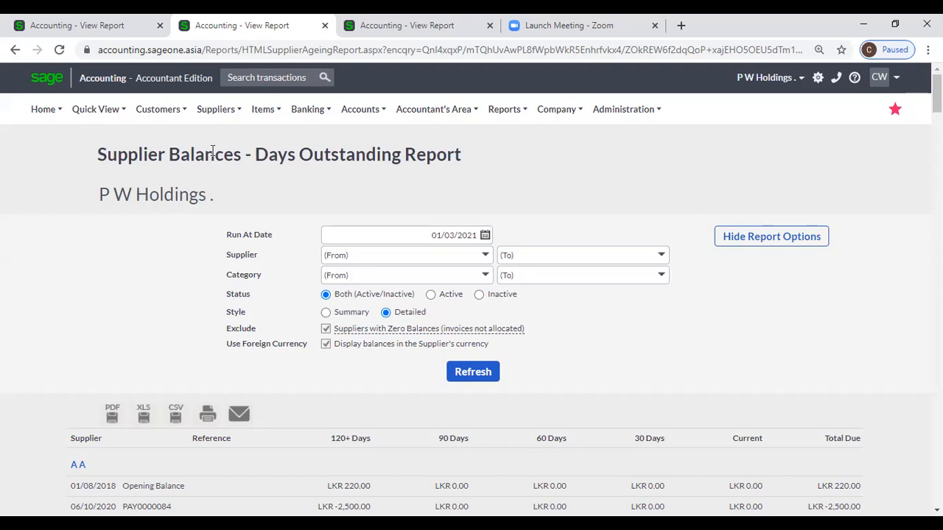
Open the Supplier Statement report and look through its supplier, active status and category filter choices.
{"action": "left_click", "coordinate": [216, 111]}
{"action": "mouse_move", "coordinate": [225, 212]}
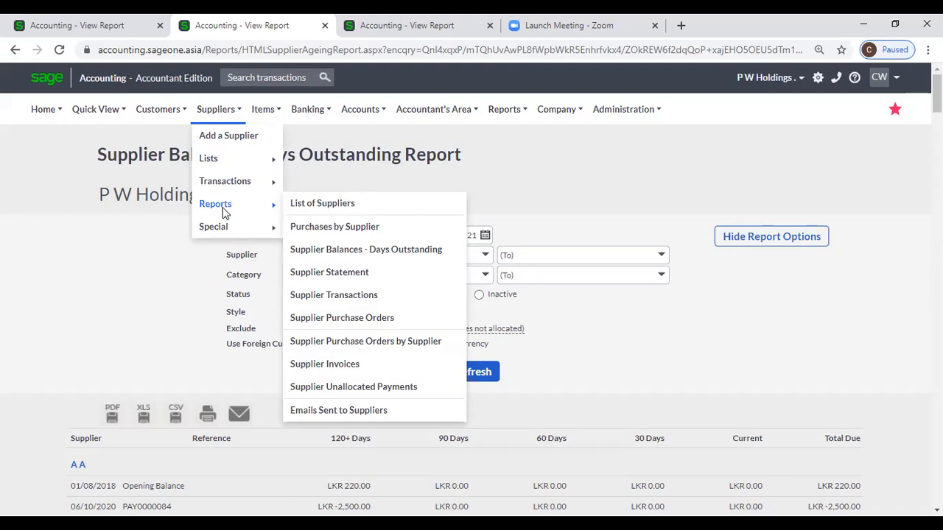
{"action": "left_click", "coordinate": [366, 273]}
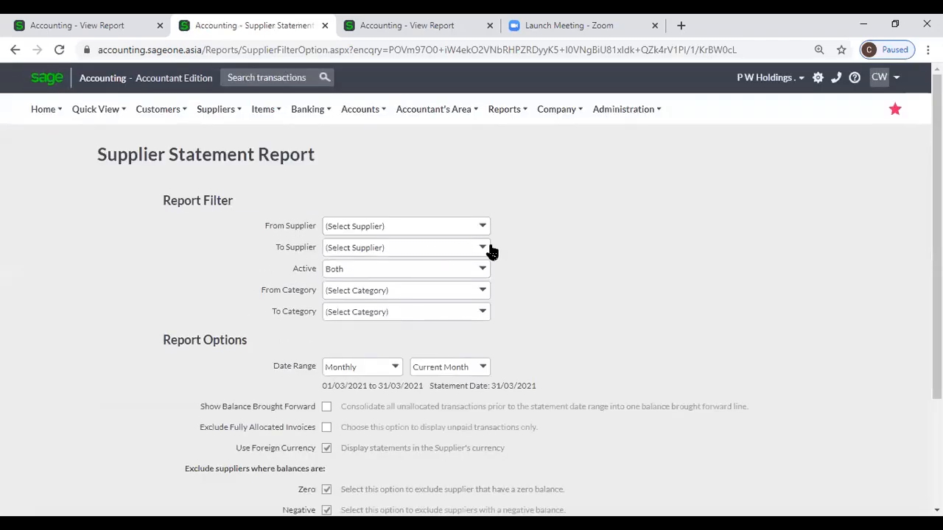
{"action": "scroll", "coordinate": [526, 221], "scroll_direction": "down", "scroll_amount": 2}
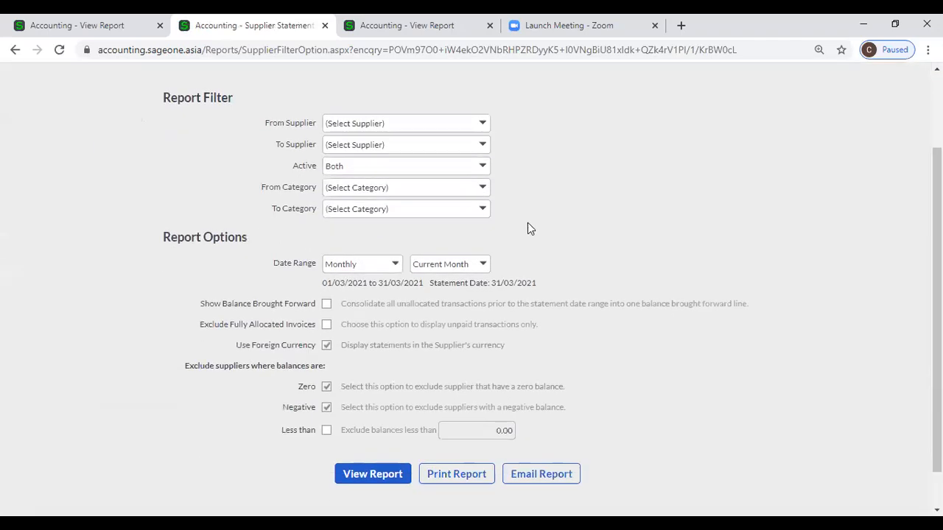
{"action": "scroll", "coordinate": [535, 230], "scroll_direction": "up", "scroll_amount": 1}
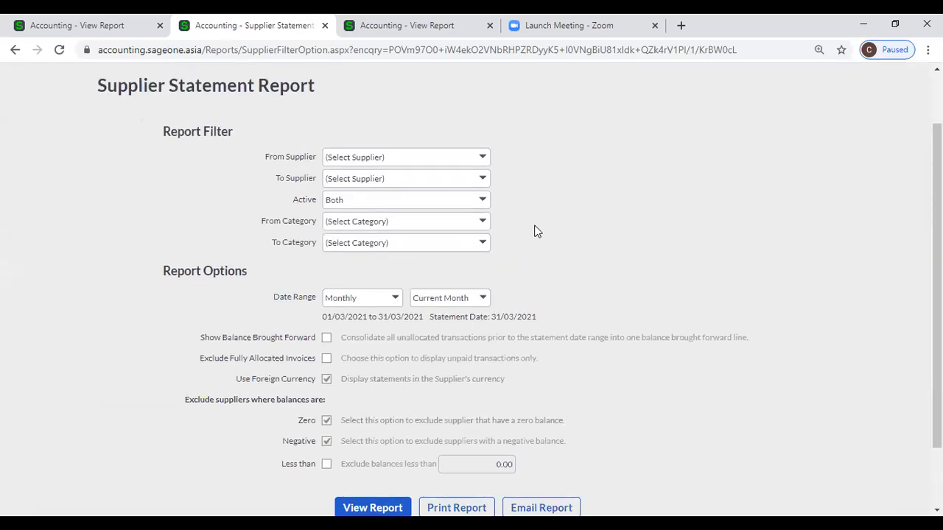
{"action": "left_click", "coordinate": [477, 160]}
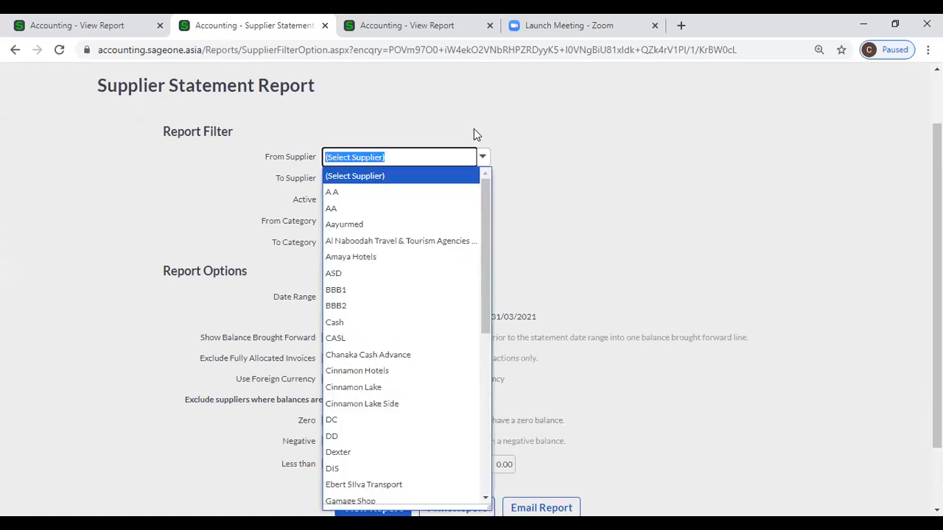
{"action": "left_click", "coordinate": [484, 155]}
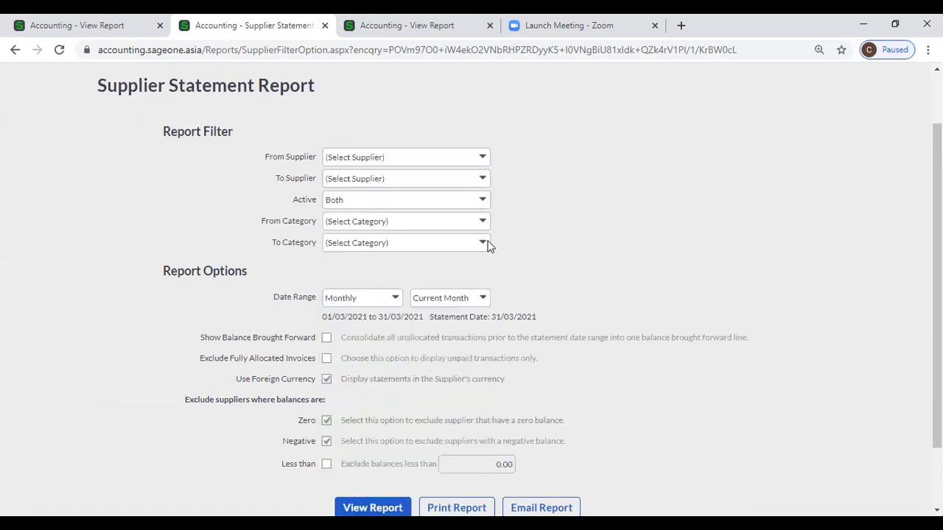
{"action": "left_click", "coordinate": [483, 200]}
{"action": "left_click", "coordinate": [526, 188]}
{"action": "left_click", "coordinate": [482, 222]}
Set the supplier statement's date range to Yearly for the current year.
{"action": "left_click", "coordinate": [396, 298]}
{"action": "left_click", "coordinate": [395, 299]}
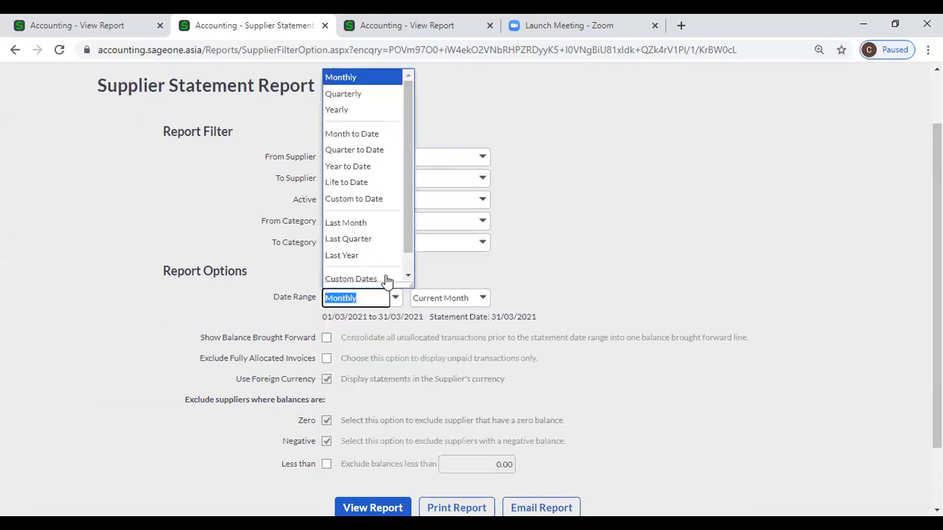
{"action": "scroll", "coordinate": [374, 238], "scroll_direction": "down", "scroll_amount": 1}
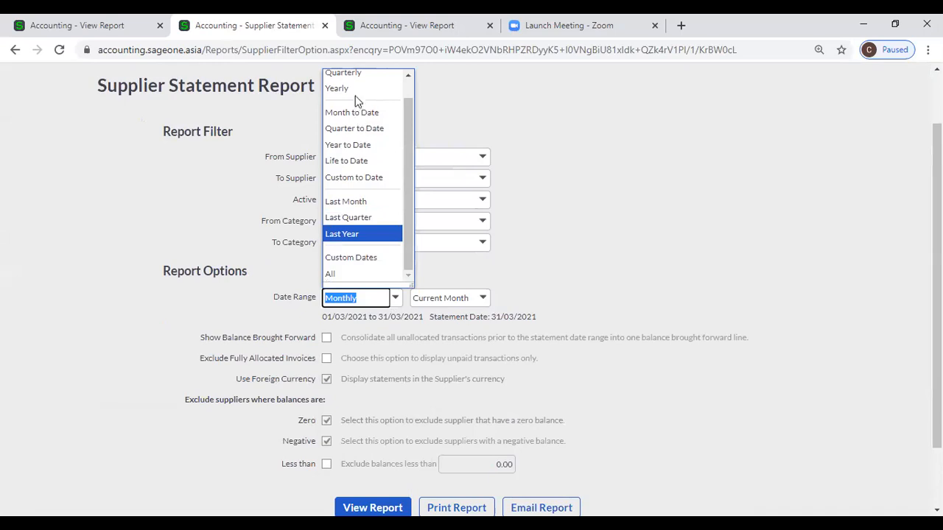
{"action": "key", "text": "y"}
{"action": "key", "text": "Return"}
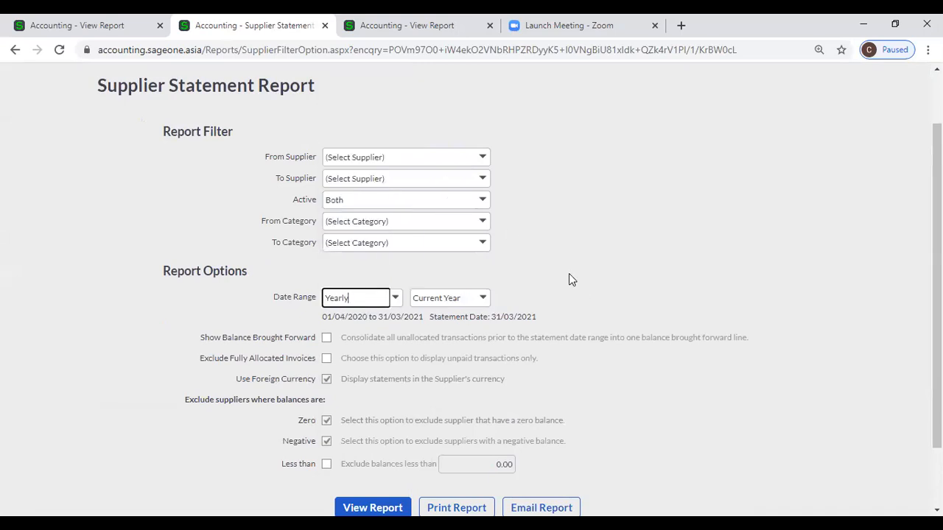
Exclude suppliers with balances less than 5,000.00 from the supplier statement.
{"action": "scroll", "coordinate": [568, 279], "scroll_direction": "down", "scroll_amount": 1}
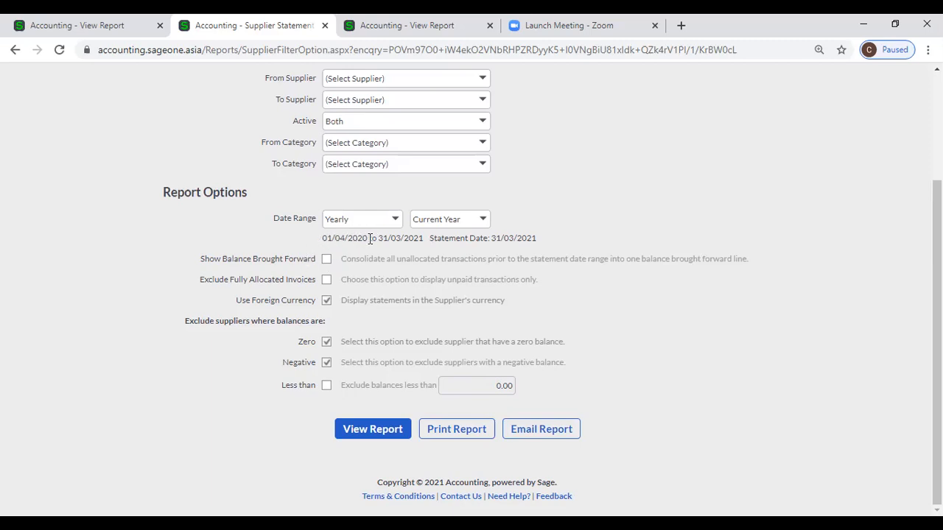
{"action": "left_click", "coordinate": [329, 280]}
{"action": "left_click", "coordinate": [322, 387]}
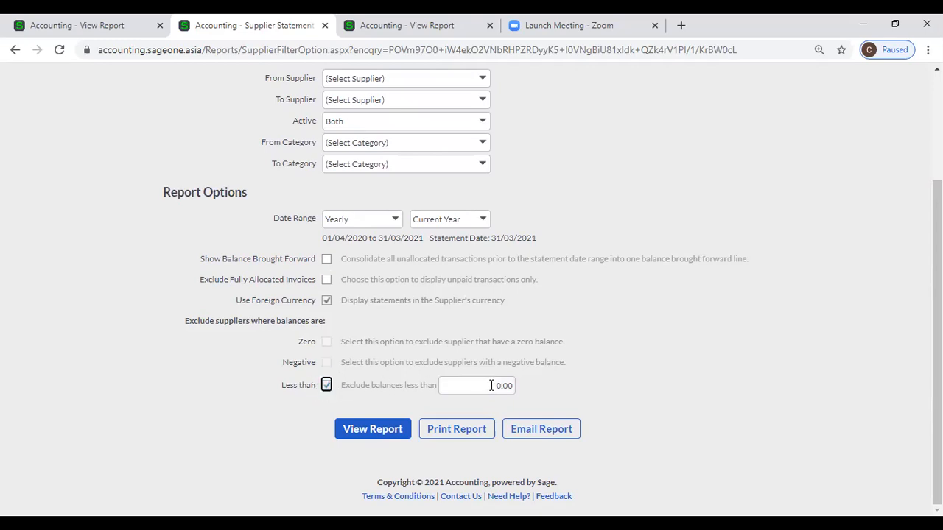
{"action": "left_click", "coordinate": [482, 385]}
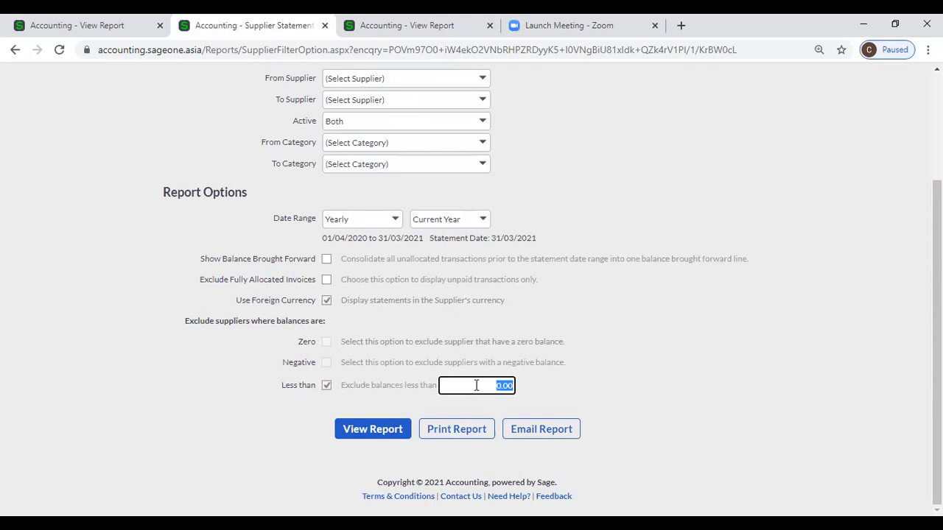
{"action": "key", "text": "BackSpace"}
{"action": "type", "text": "5000"}
{"action": "left_click", "coordinate": [799, 383]}
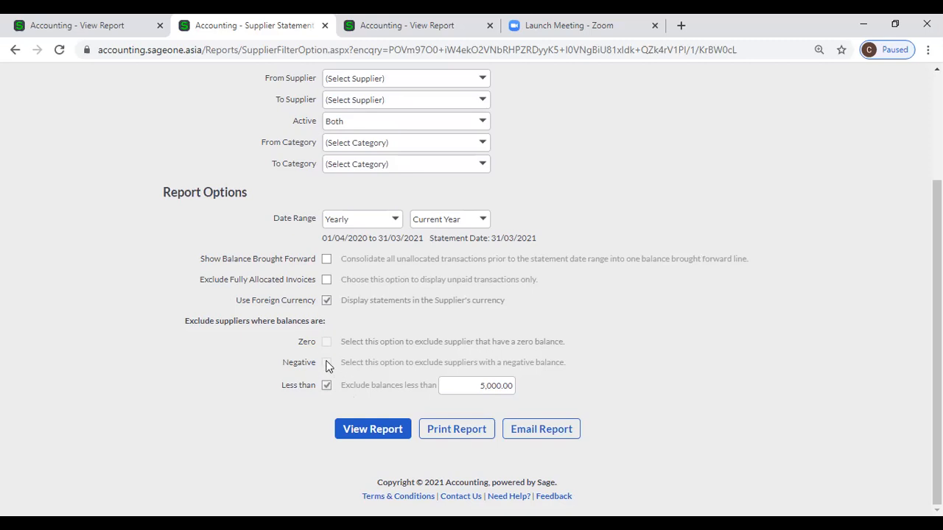
Try the zero-balance exclusion in place of the less-than exclusion, and restore the less-than exclusion.
{"action": "left_click", "coordinate": [326, 386]}
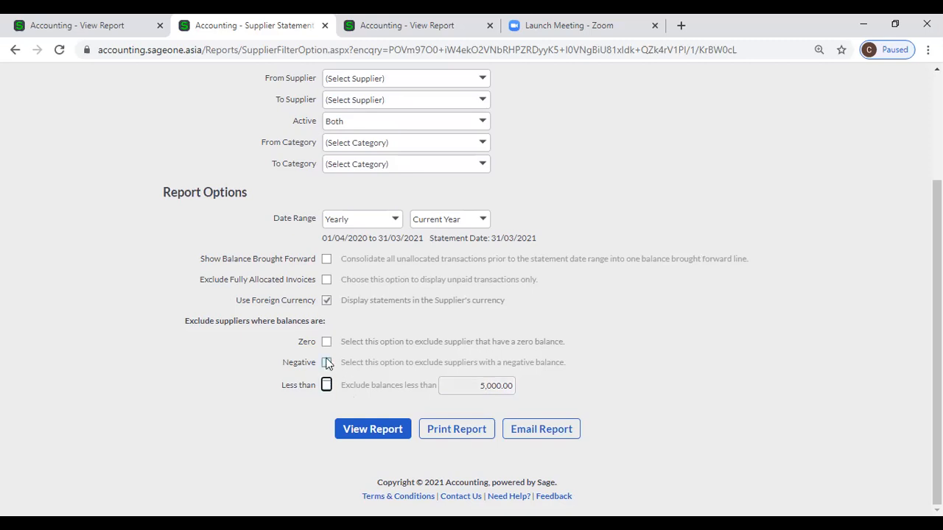
{"action": "left_click", "coordinate": [326, 343]}
{"action": "left_click", "coordinate": [326, 388]}
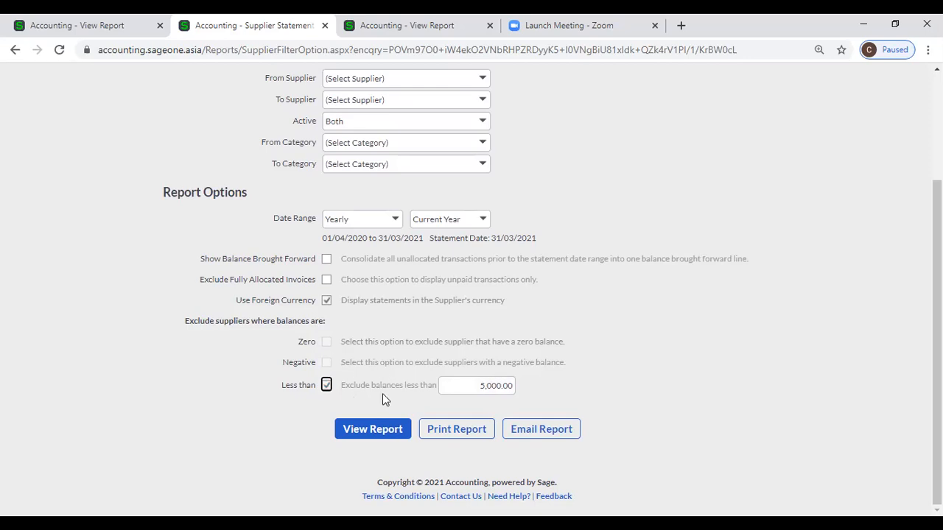
Run the supplier statement report on screen, close the two other report tabs and review the Amaya Hotels statement.
{"action": "left_click", "coordinate": [362, 434]}
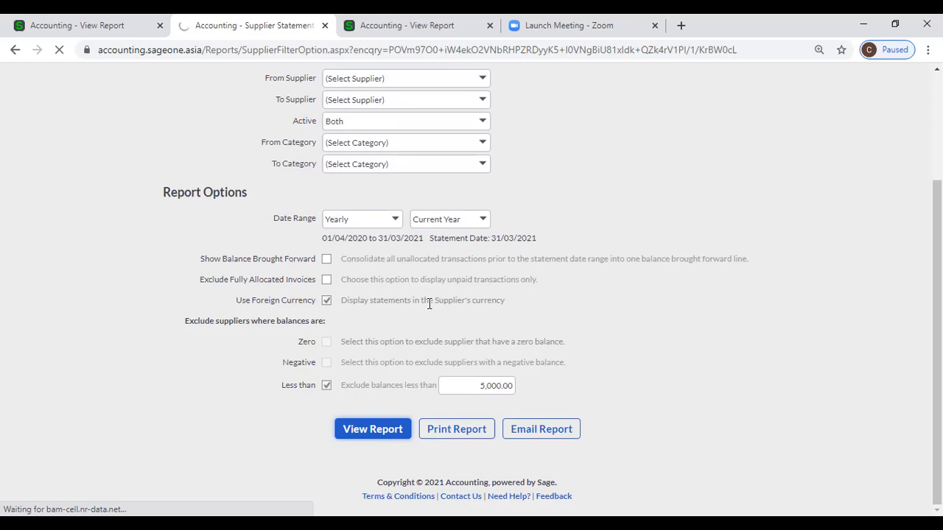
{"action": "left_click", "coordinate": [161, 26]}
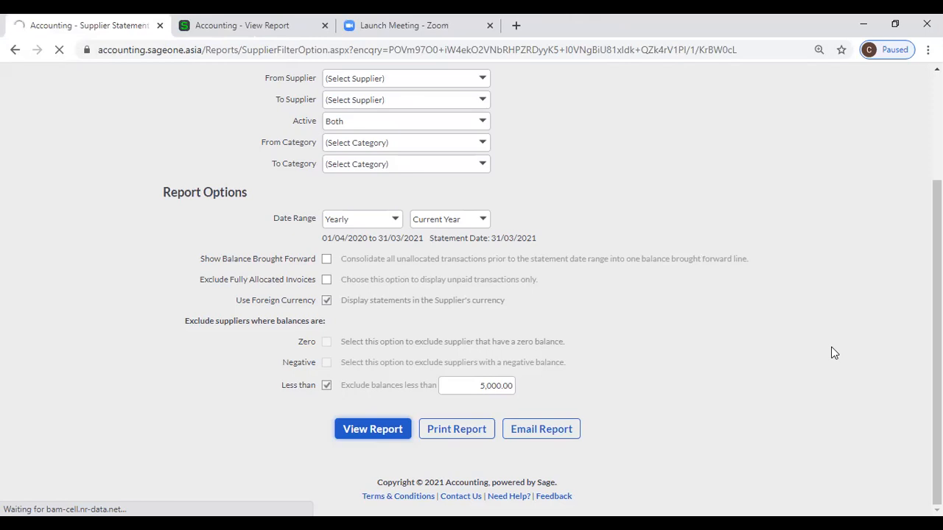
{"action": "left_click", "coordinate": [324, 25]}
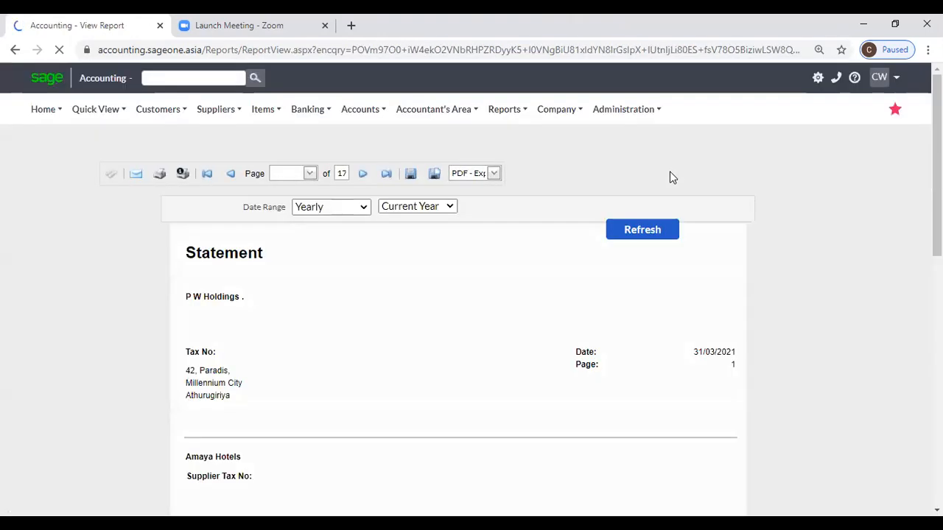
{"action": "scroll", "coordinate": [670, 177], "scroll_direction": "down", "scroll_amount": 5}
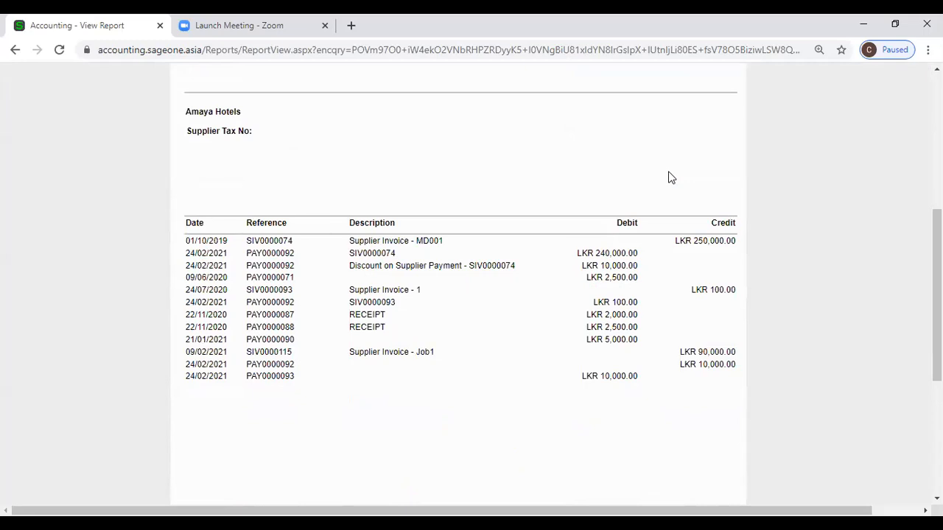
Examine the Amaya Hotels statement's transactions, ageing breakdown and amounts due and paid.
{"action": "scroll", "coordinate": [670, 177], "scroll_direction": "down", "scroll_amount": 4}
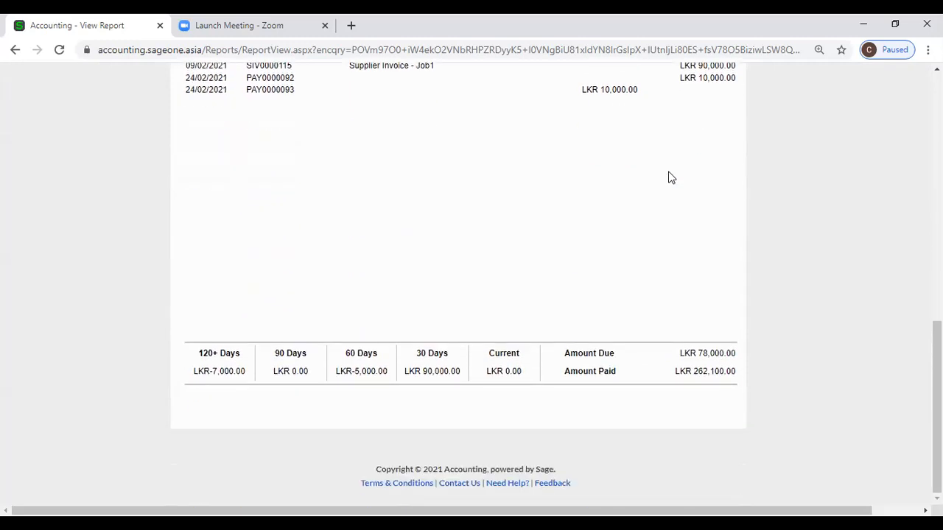
{"action": "scroll", "coordinate": [671, 176], "scroll_direction": "up", "scroll_amount": 1}
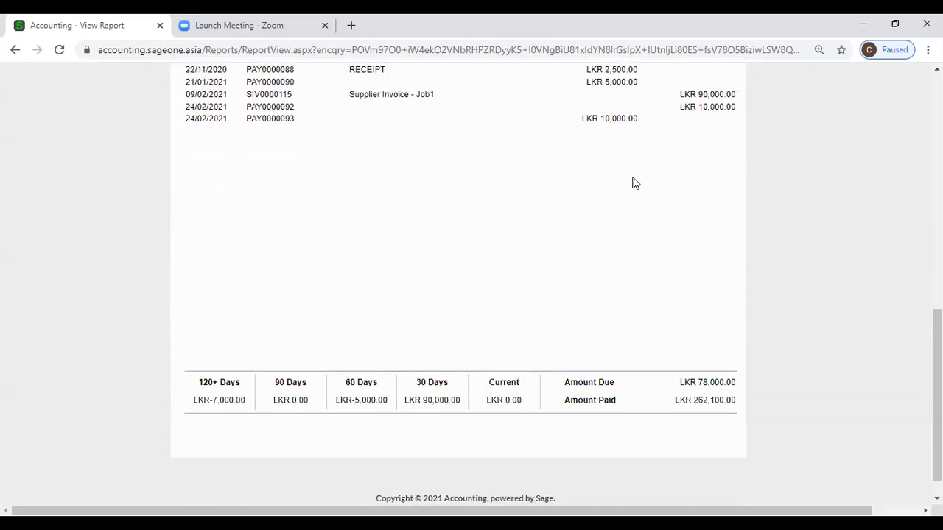
{"action": "scroll", "coordinate": [635, 184], "scroll_direction": "up", "scroll_amount": 1}
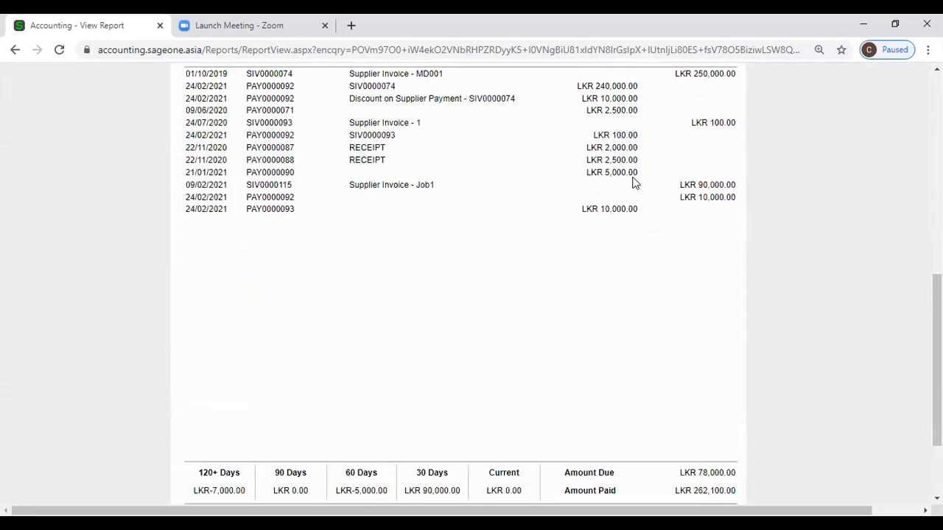
{"action": "scroll", "coordinate": [636, 183], "scroll_direction": "up", "scroll_amount": 2}
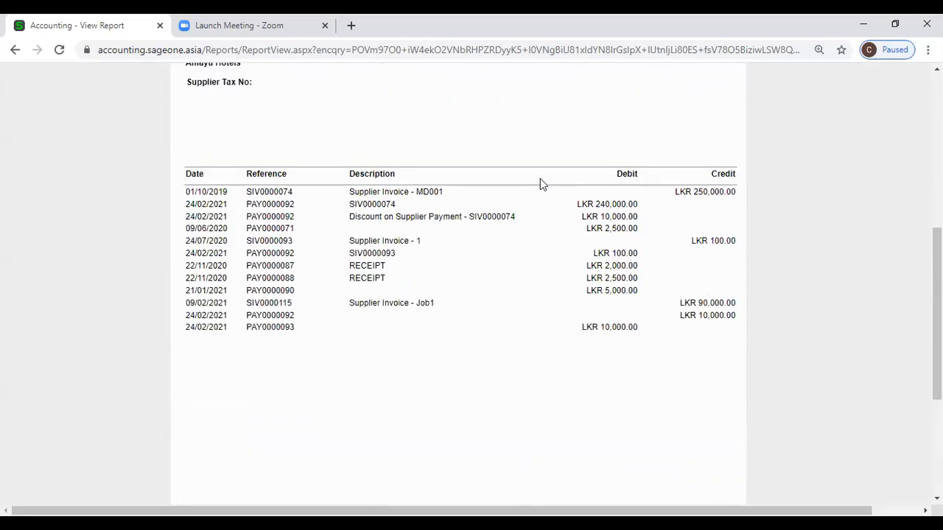
{"action": "scroll", "coordinate": [498, 102], "scroll_direction": "up", "scroll_amount": 4}
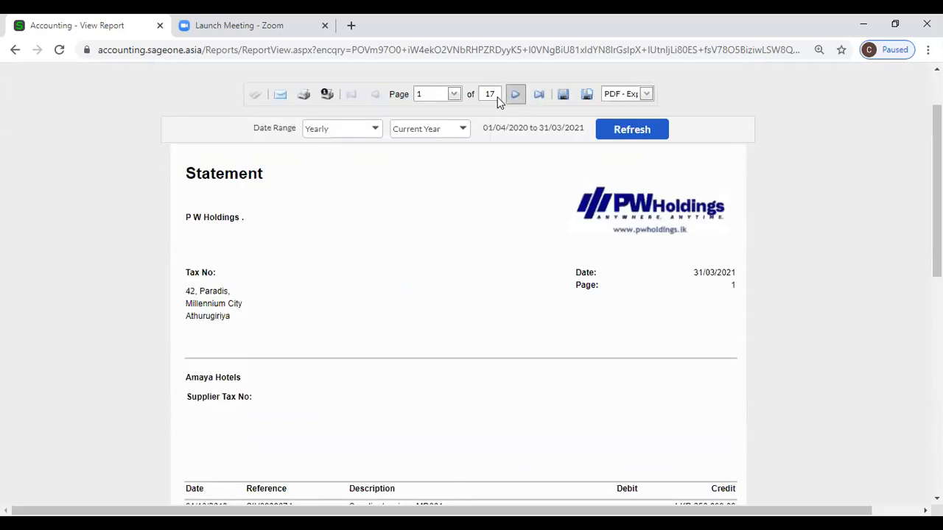
Go to page 2 of the supplier statement report to view the Cinnamon Hotels statement.
{"action": "left_click", "coordinate": [498, 99]}
{"action": "scroll", "coordinate": [498, 99], "scroll_direction": "down", "scroll_amount": 3}
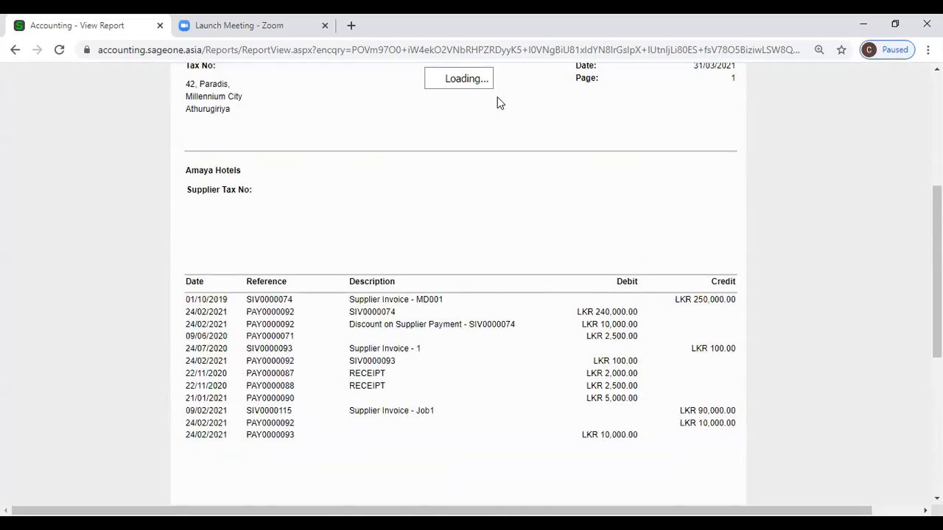
{"action": "scroll", "coordinate": [408, 197], "scroll_direction": "up", "scroll_amount": 3}
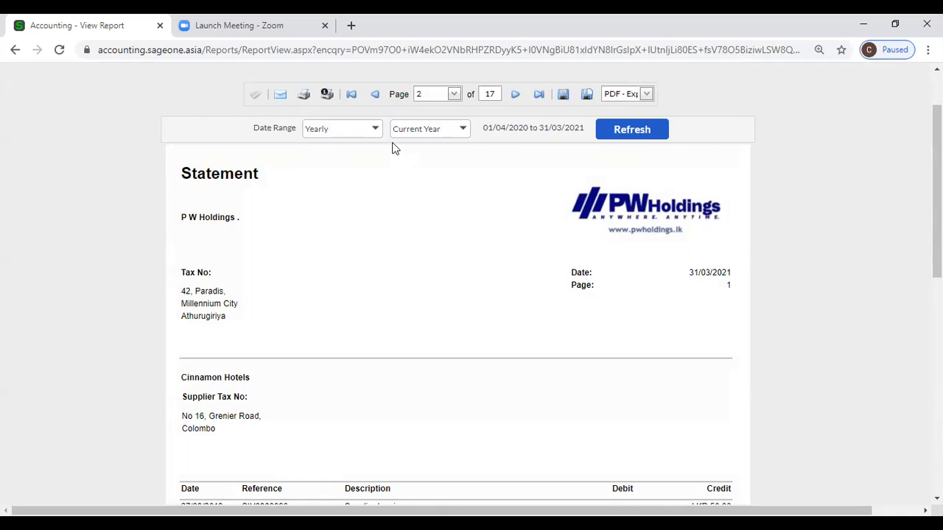
Go to page 3 of the supplier statement report and examine Glan International Pvt Ltd's transactions and amount due.
{"action": "left_click", "coordinate": [516, 95]}
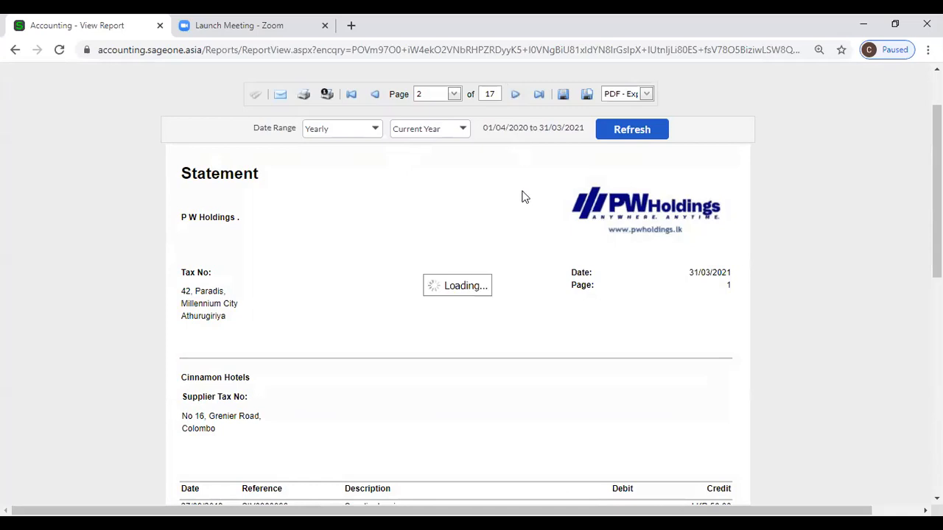
{"action": "scroll", "coordinate": [525, 198], "scroll_direction": "down", "scroll_amount": 1}
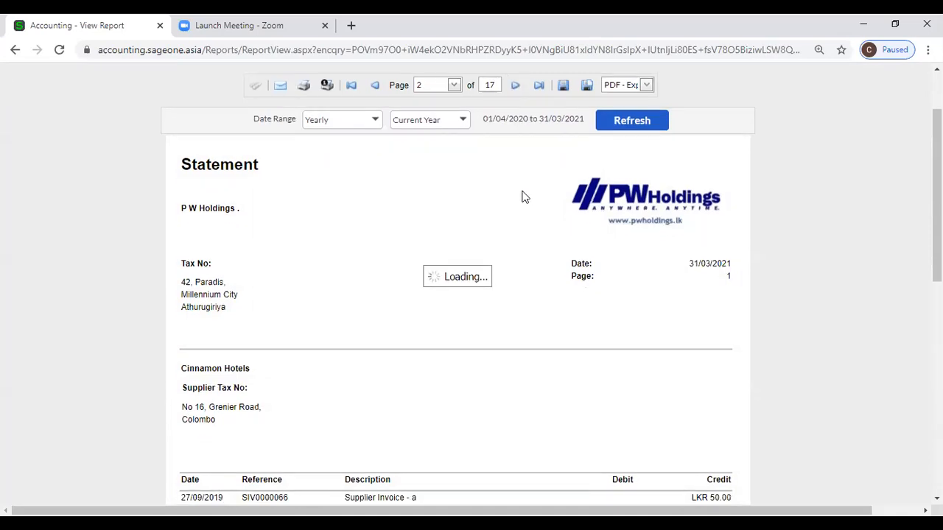
{"action": "scroll", "coordinate": [523, 197], "scroll_direction": "down", "scroll_amount": 2}
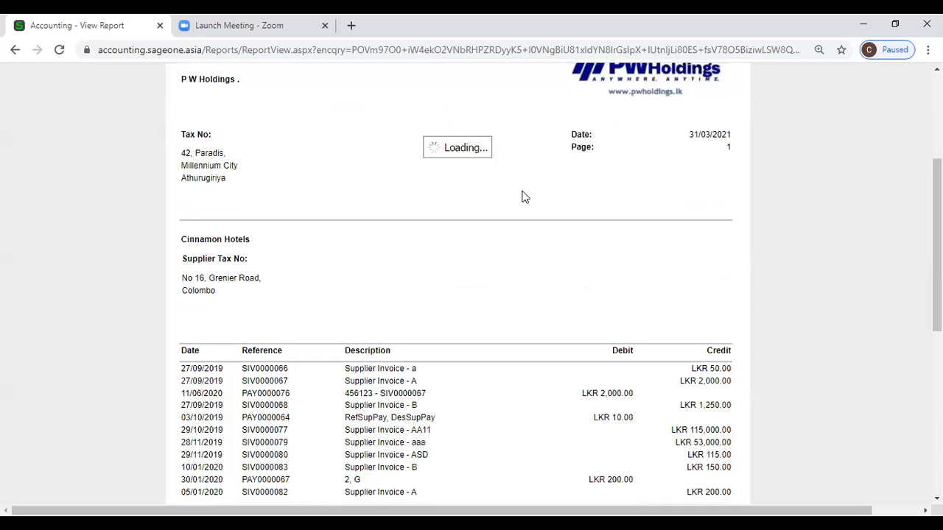
{"action": "scroll", "coordinate": [523, 197], "scroll_direction": "down", "scroll_amount": 3}
{"action": "scroll", "coordinate": [523, 197], "scroll_direction": "down", "scroll_amount": 3}
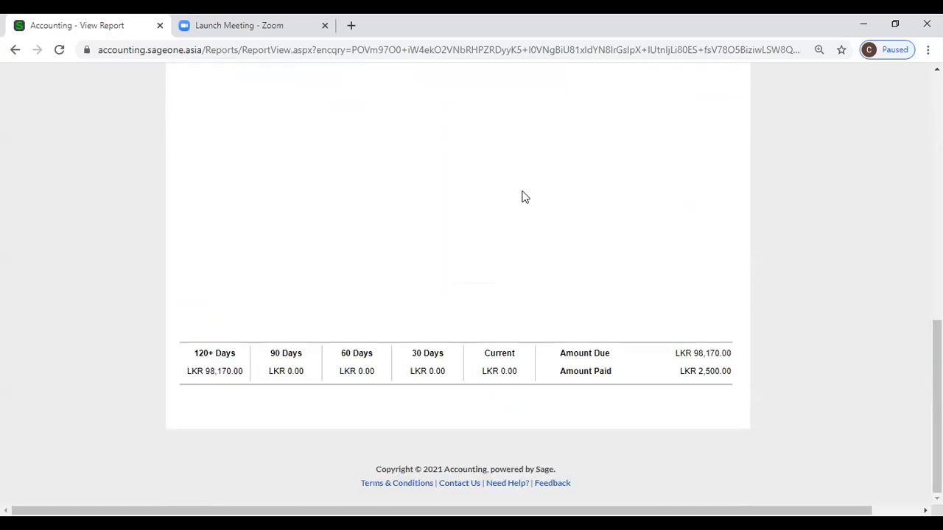
{"action": "scroll", "coordinate": [523, 198], "scroll_direction": "up", "scroll_amount": 1}
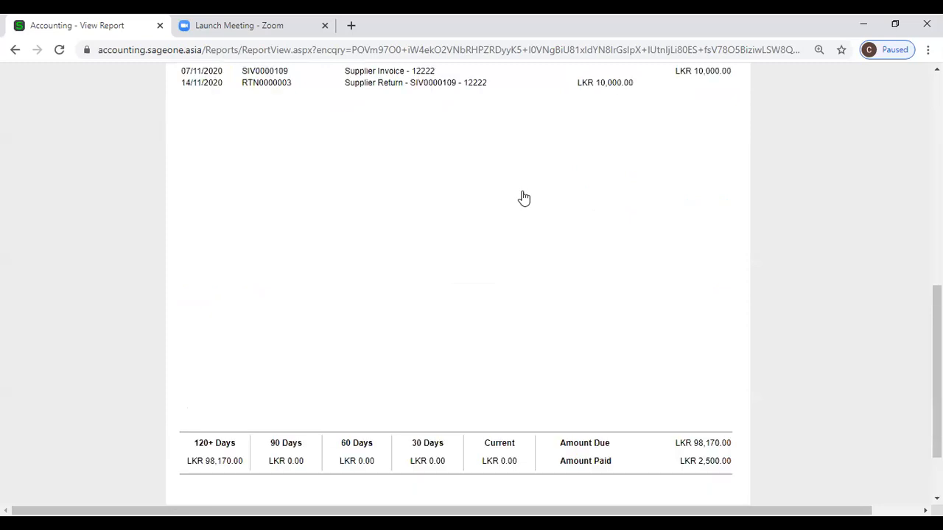
{"action": "scroll", "coordinate": [523, 198], "scroll_direction": "up", "scroll_amount": 2}
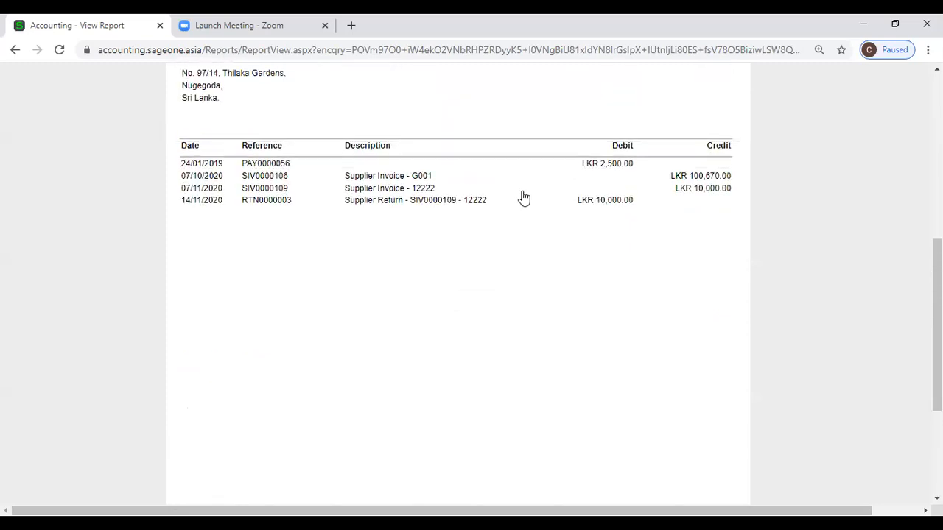
{"action": "scroll", "coordinate": [523, 198], "scroll_direction": "up", "scroll_amount": 2}
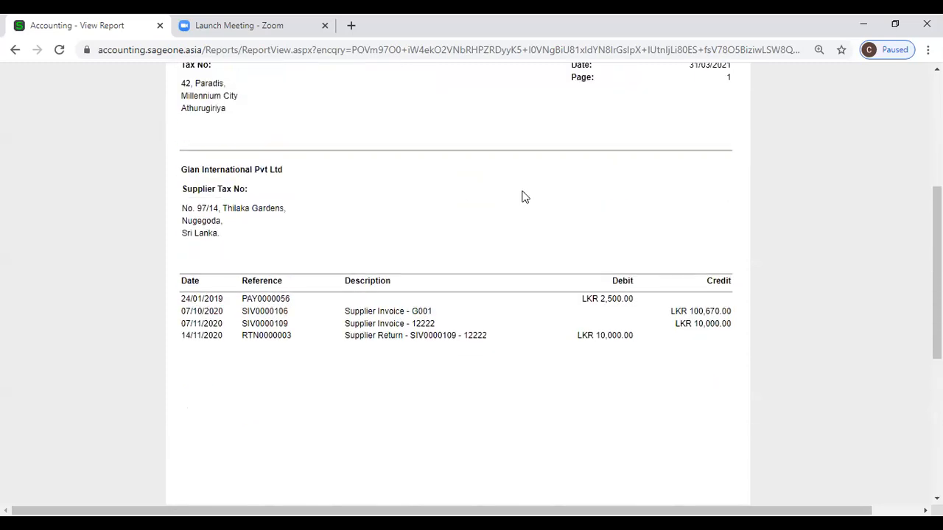
{"action": "scroll", "coordinate": [524, 198], "scroll_direction": "up", "scroll_amount": 3}
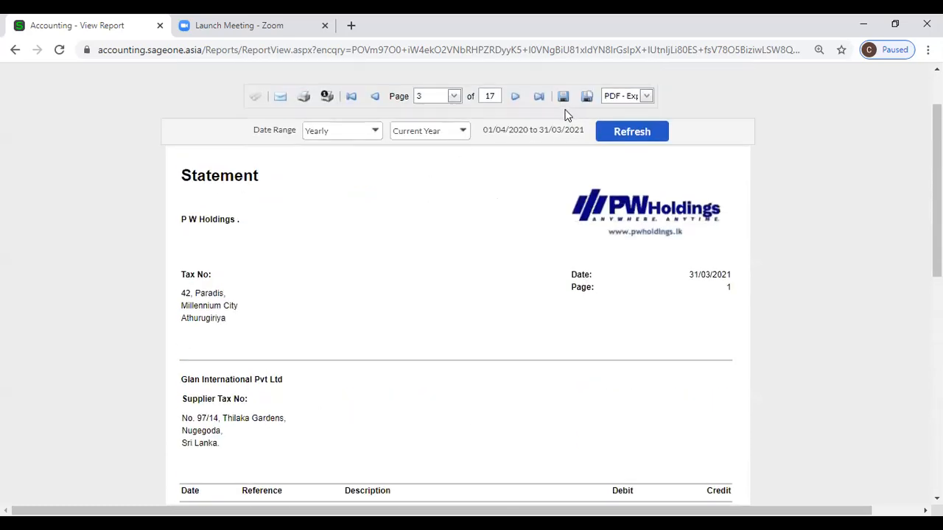
View the export formats available for the supplier statement, and open the Supplier Transactions report.
{"action": "left_click", "coordinate": [647, 96]}
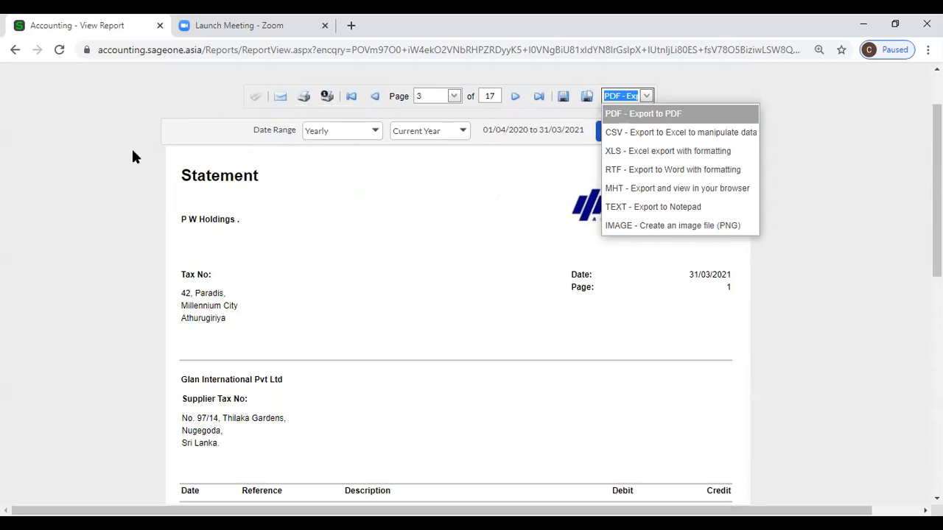
{"action": "scroll", "coordinate": [133, 155], "scroll_direction": "up", "scroll_amount": 1}
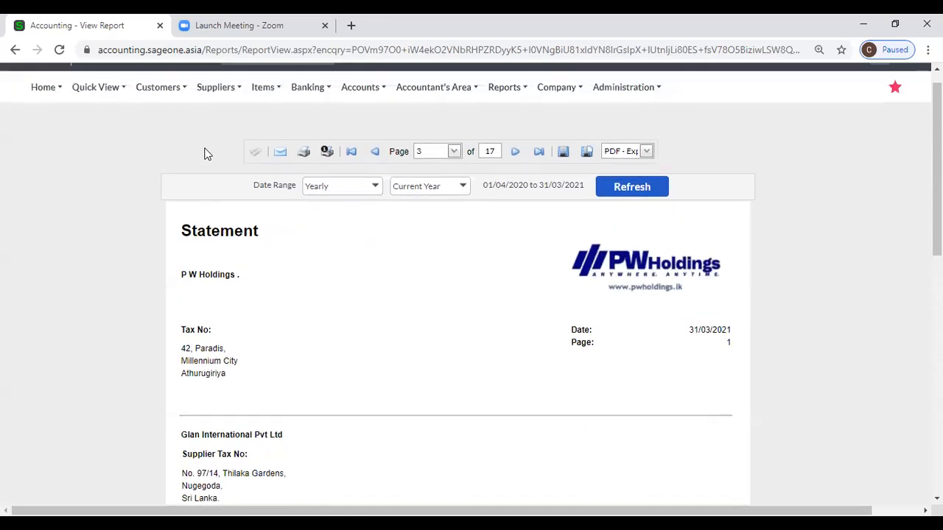
{"action": "left_click", "coordinate": [215, 123]}
{"action": "mouse_move", "coordinate": [246, 207]}
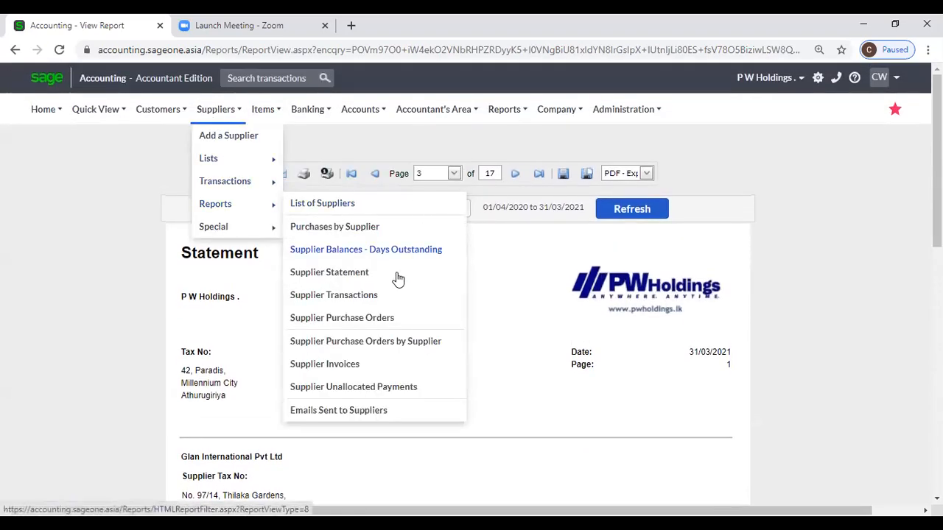
{"action": "left_click", "coordinate": [360, 297]}
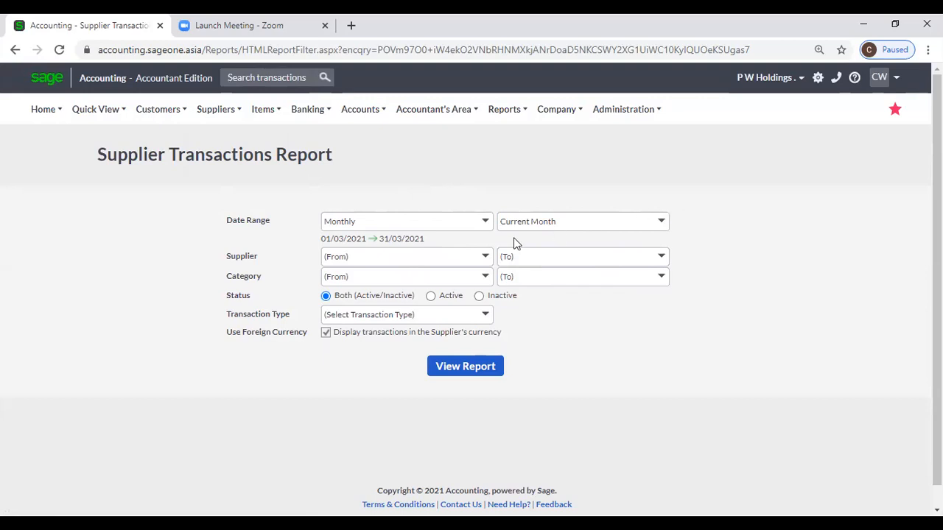
Set the transactions report's date range to Yearly for the current year and check the supplier choices without selecting one.
{"action": "left_click", "coordinate": [485, 222]}
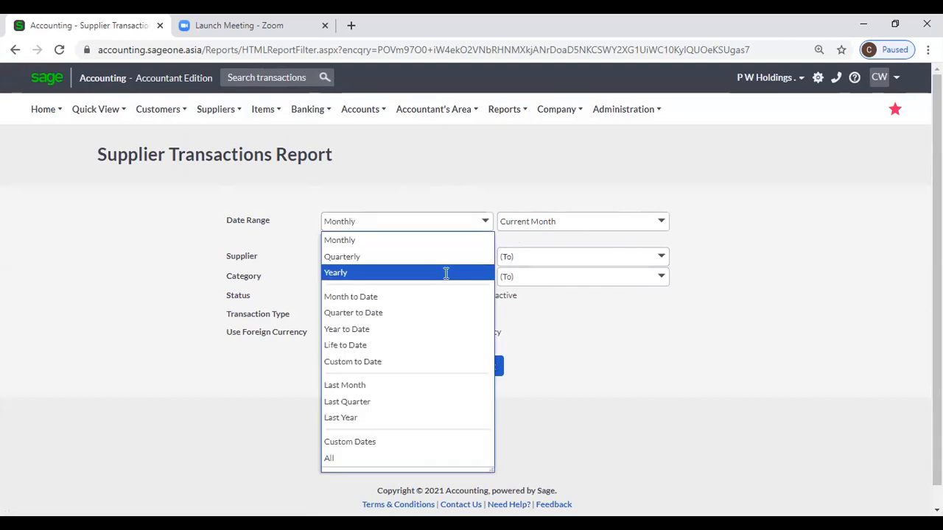
{"action": "left_click", "coordinate": [444, 273]}
{"action": "left_click", "coordinate": [486, 258]}
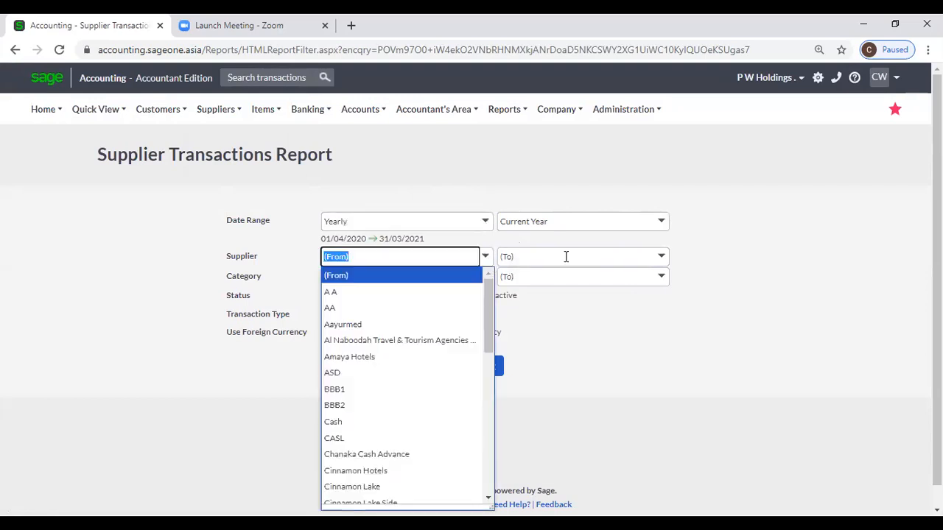
{"action": "left_click", "coordinate": [675, 348]}
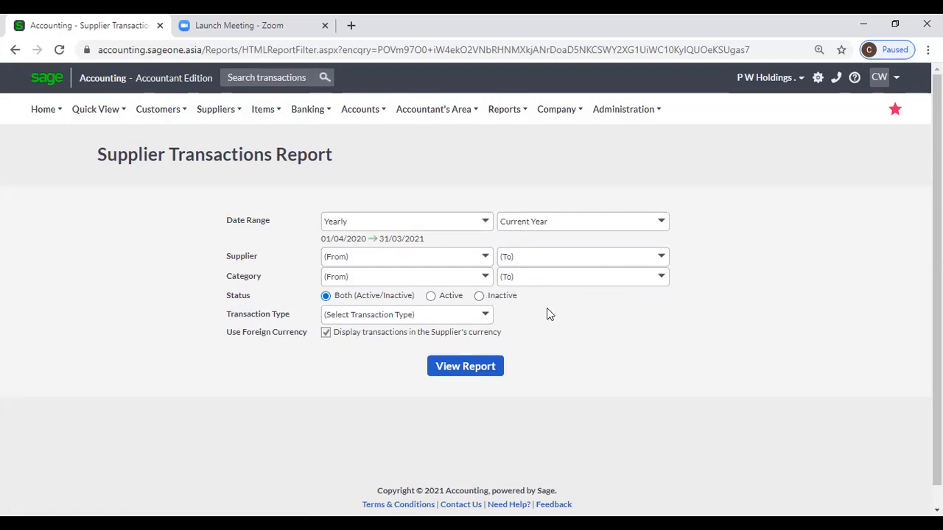
Look through the transaction types offered for the report, leaving the transaction type unselected.
{"action": "left_click", "coordinate": [489, 319]}
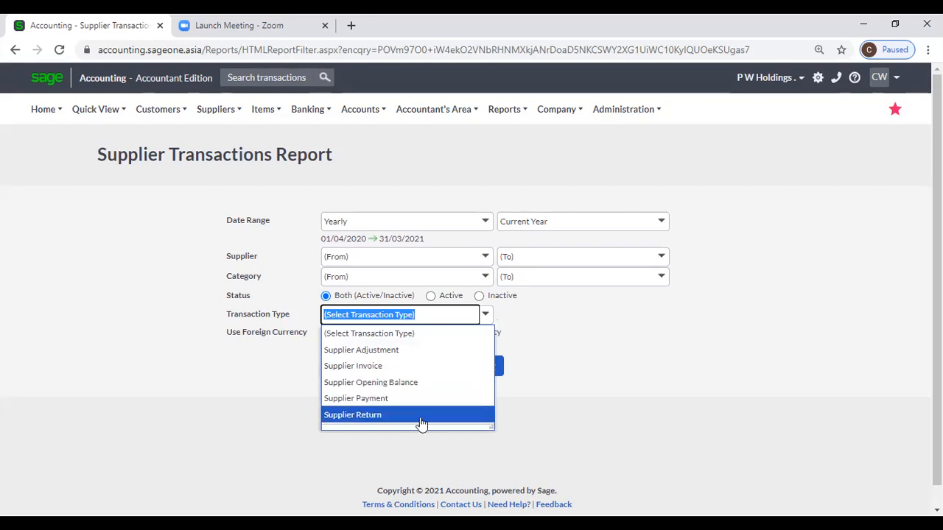
{"action": "left_click", "coordinate": [417, 339]}
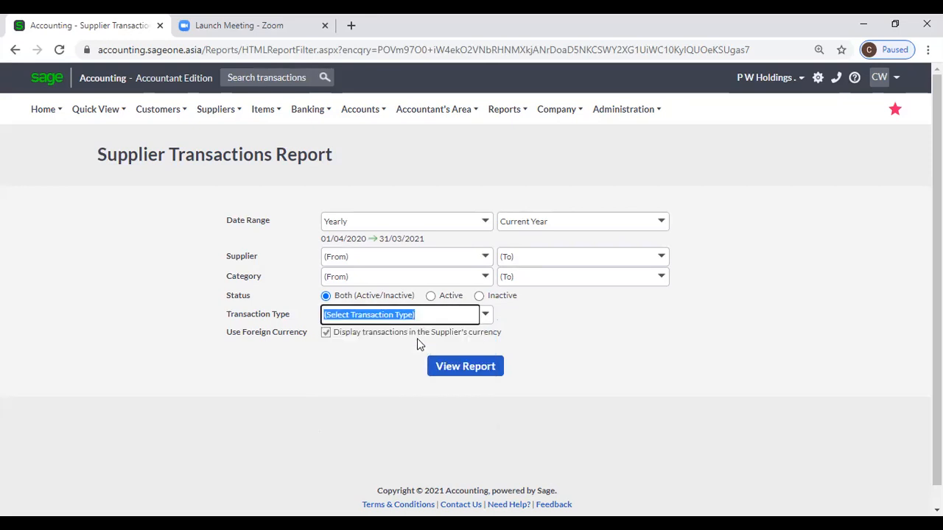
{"action": "left_click", "coordinate": [581, 341]}
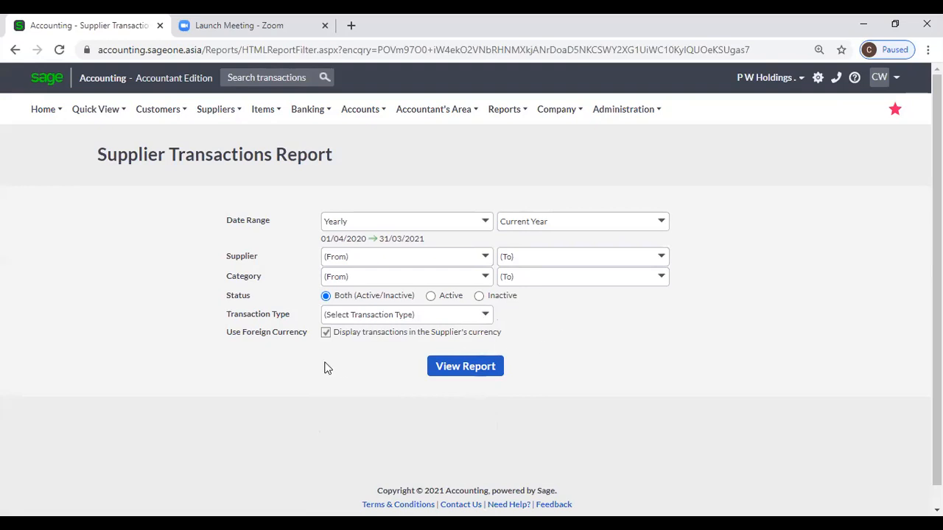
Run the supplier transactions report with transactions displayed in the supplier's currency, and review the first suppliers' entries.
{"action": "left_click", "coordinate": [327, 336]}
{"action": "left_click", "coordinate": [326, 333]}
{"action": "left_click", "coordinate": [480, 366]}
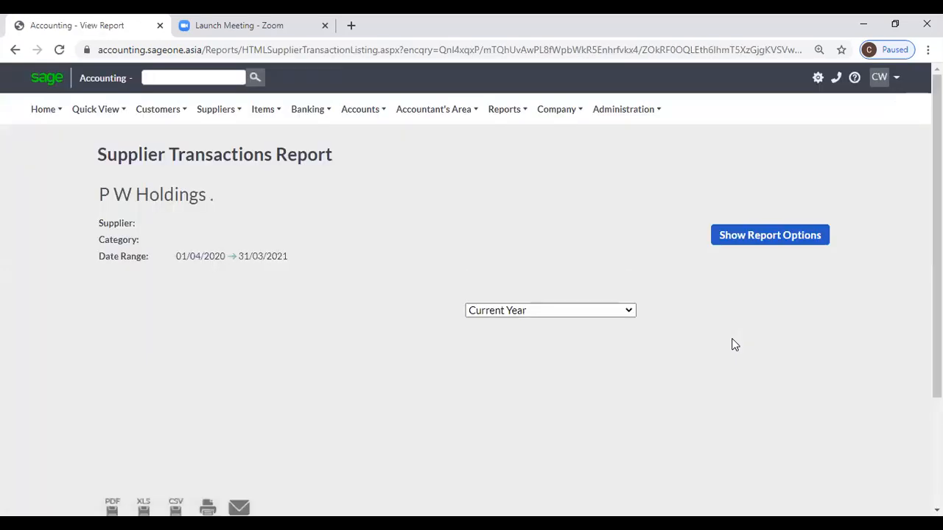
{"action": "scroll", "coordinate": [732, 344], "scroll_direction": "down", "scroll_amount": 2}
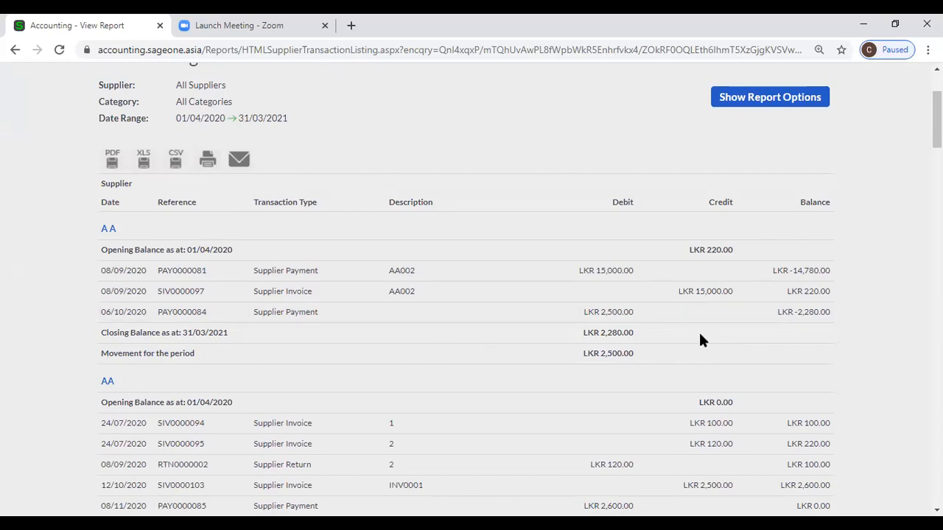
{"action": "scroll", "coordinate": [700, 337], "scroll_direction": "down", "scroll_amount": 2}
{"action": "scroll", "coordinate": [702, 339], "scroll_direction": "down", "scroll_amount": 1}
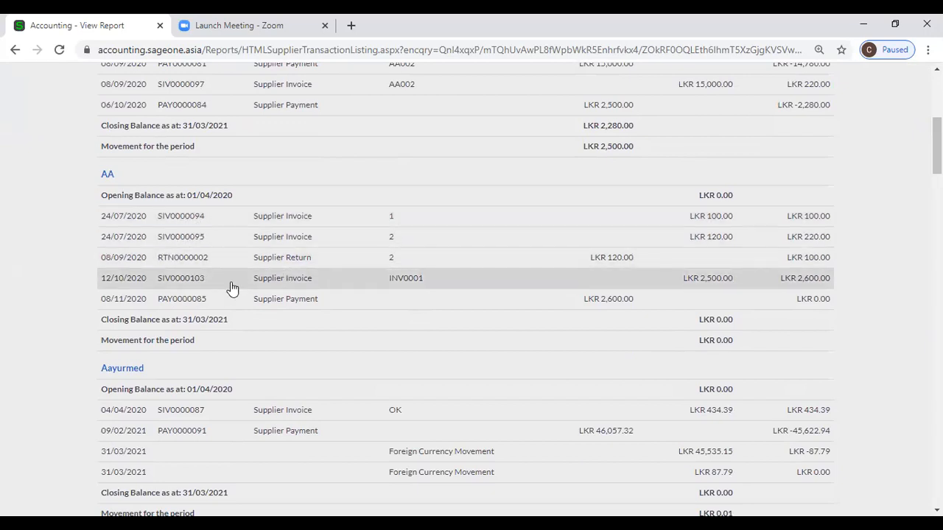
{"action": "scroll", "coordinate": [232, 287], "scroll_direction": "down", "scroll_amount": 2}
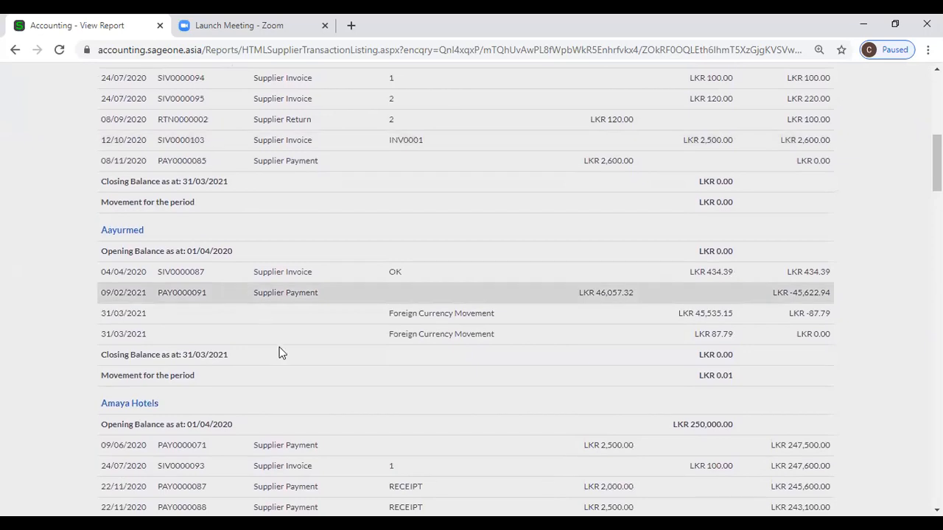
{"action": "scroll", "coordinate": [326, 352], "scroll_direction": "up", "scroll_amount": 2}
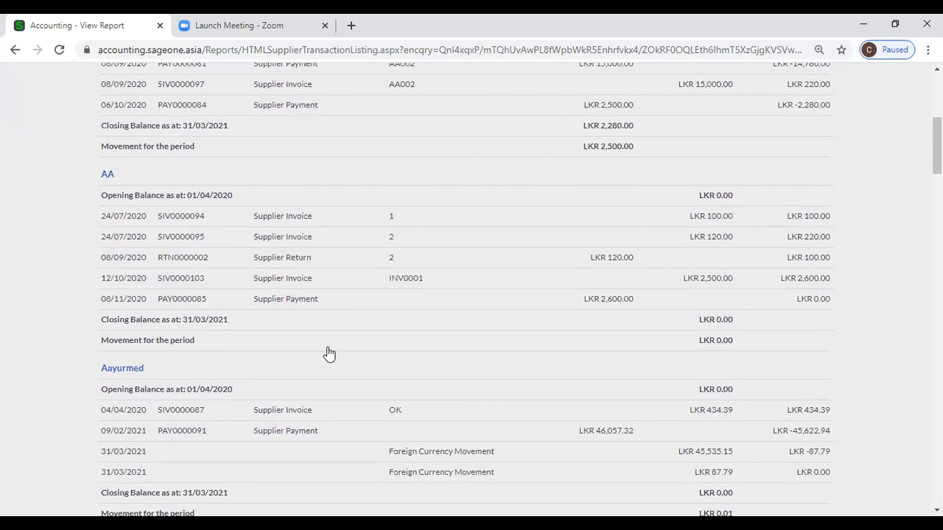
{"action": "scroll", "coordinate": [328, 354], "scroll_direction": "up", "scroll_amount": 5}
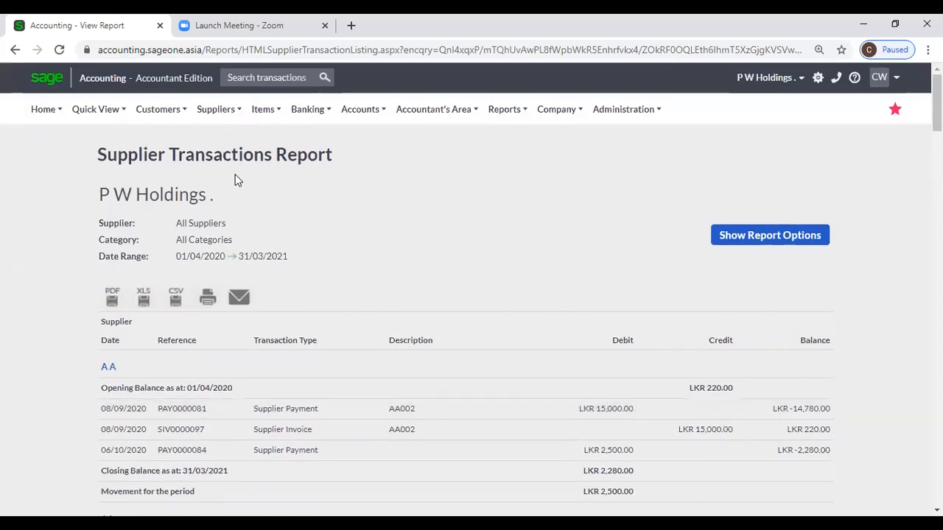
{"action": "left_click", "coordinate": [219, 109]}
{"action": "mouse_move", "coordinate": [238, 183]}
{"action": "left_click", "coordinate": [216, 109]}
{"action": "mouse_move", "coordinate": [221, 178]}
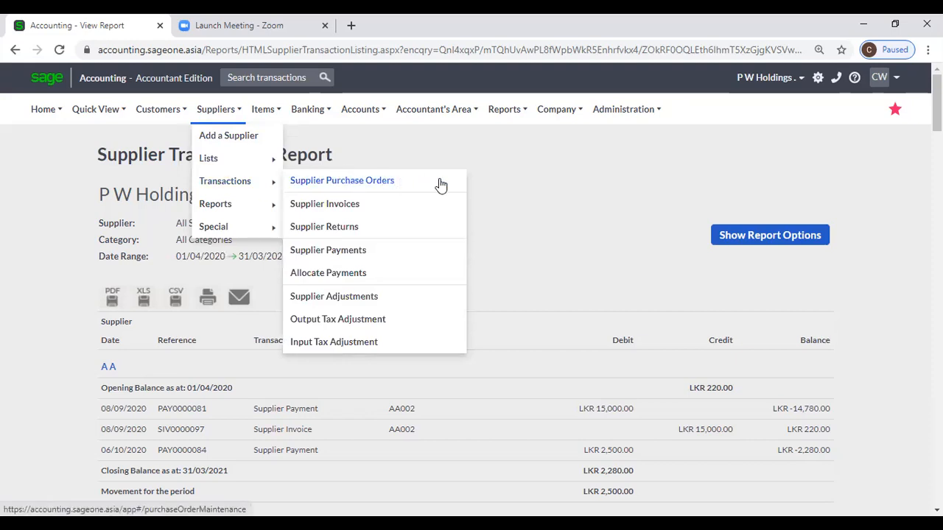
{"action": "mouse_move", "coordinate": [209, 120]}
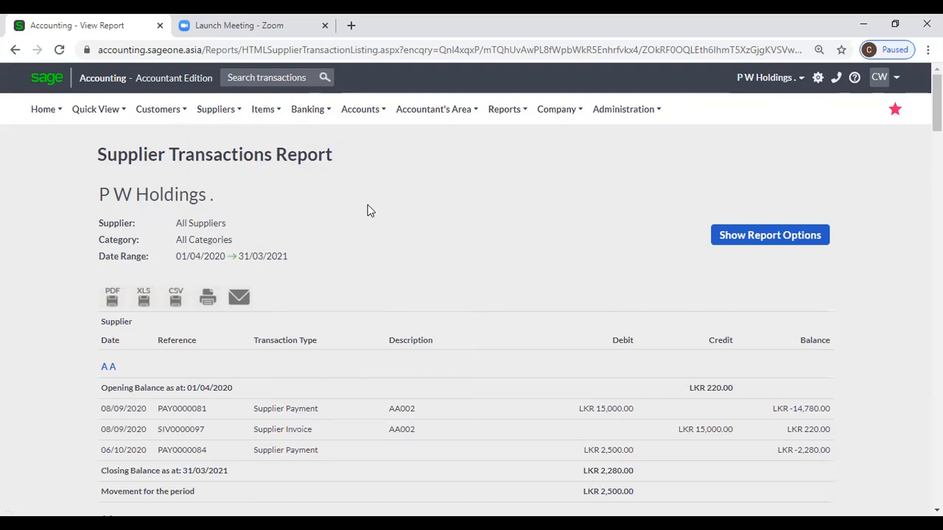
Review the remaining suppliers in the transactions report down to the grand total.
{"action": "scroll", "coordinate": [367, 207], "scroll_direction": "down", "scroll_amount": 7}
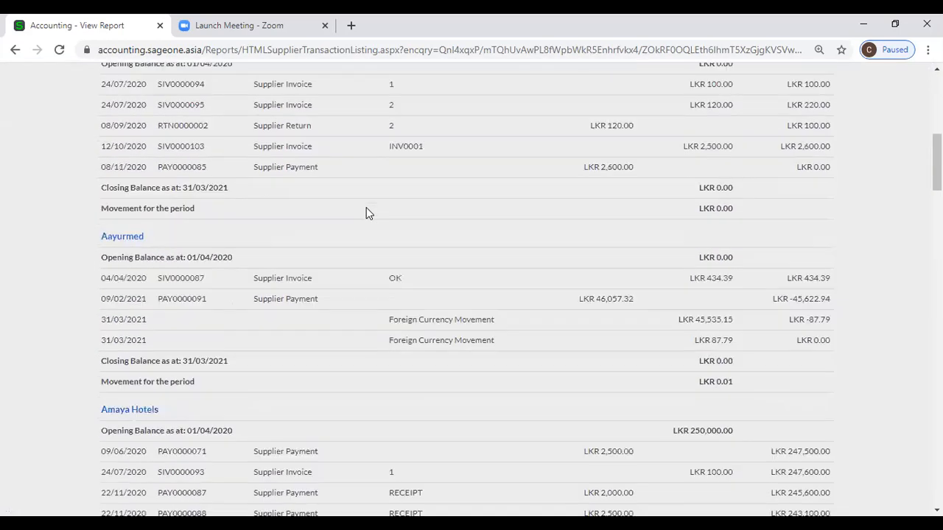
{"action": "scroll", "coordinate": [368, 212], "scroll_direction": "down", "scroll_amount": 11}
{"action": "scroll", "coordinate": [367, 212], "scroll_direction": "down", "scroll_amount": 15}
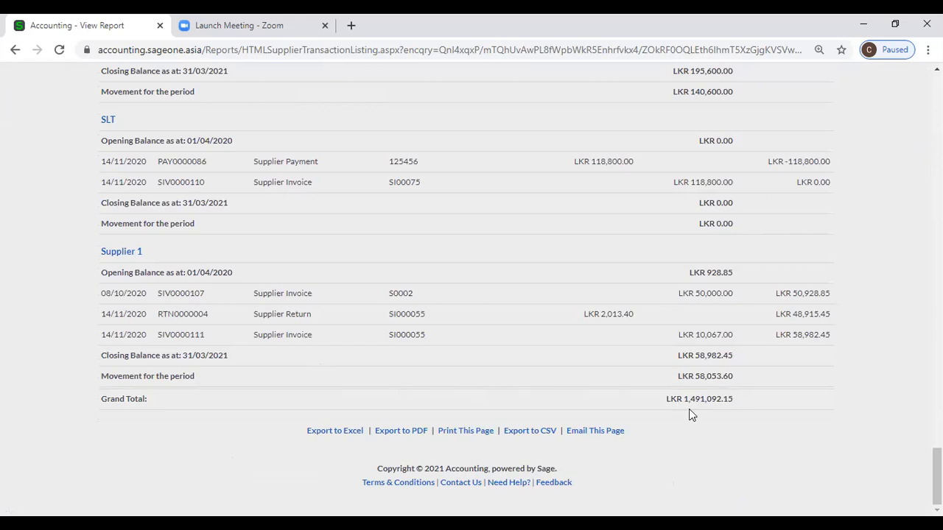
Leave the transactions report and open the options for the Supplier Purchase Orders report.
{"action": "scroll", "coordinate": [541, 368], "scroll_direction": "up", "scroll_amount": 3}
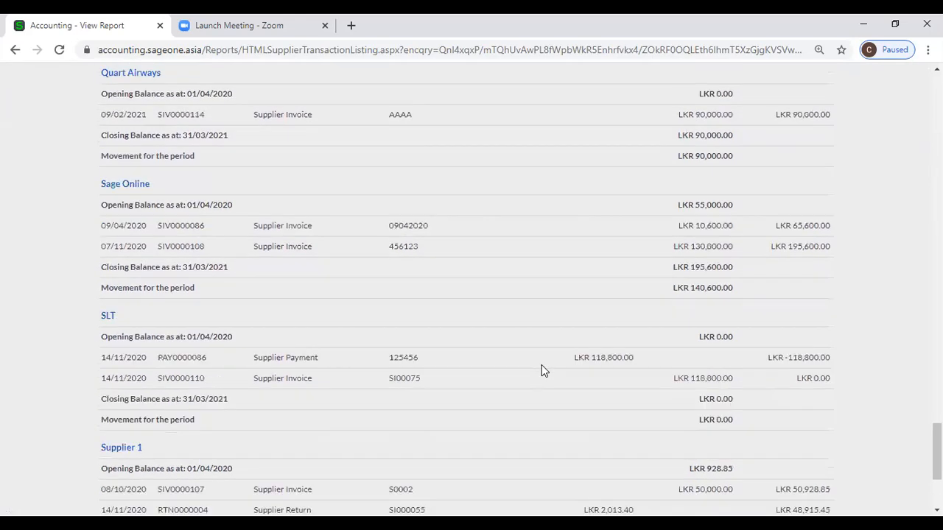
{"action": "scroll", "coordinate": [542, 369], "scroll_direction": "up", "scroll_amount": 20}
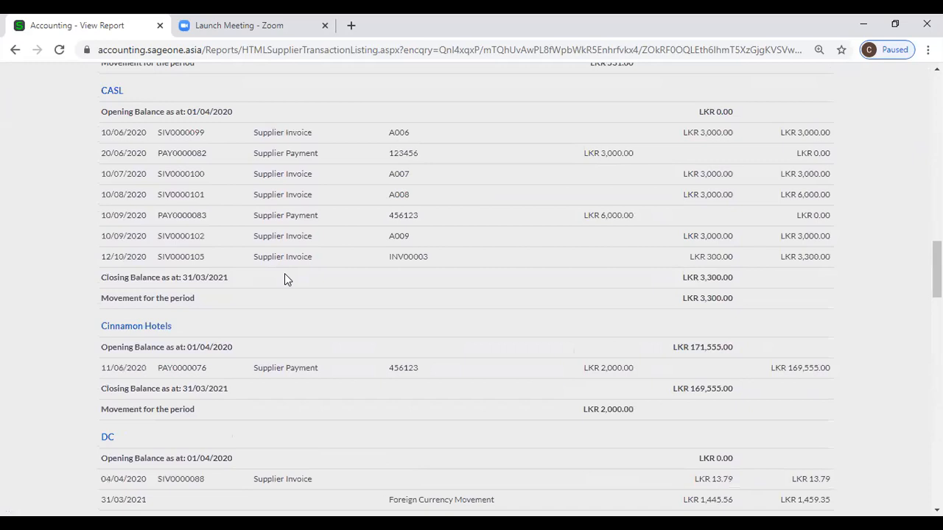
{"action": "scroll", "coordinate": [284, 277], "scroll_direction": "up", "scroll_amount": 15}
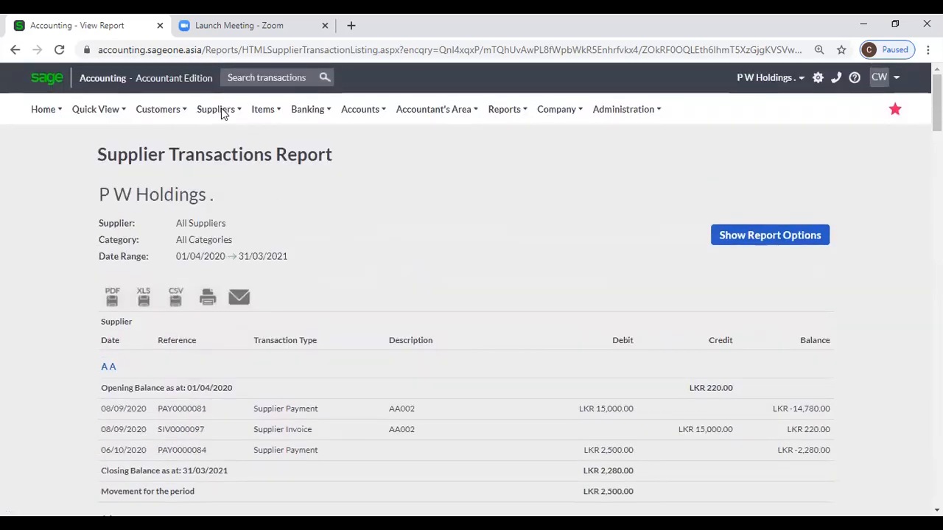
{"action": "left_click", "coordinate": [221, 112]}
{"action": "mouse_move", "coordinate": [237, 209]}
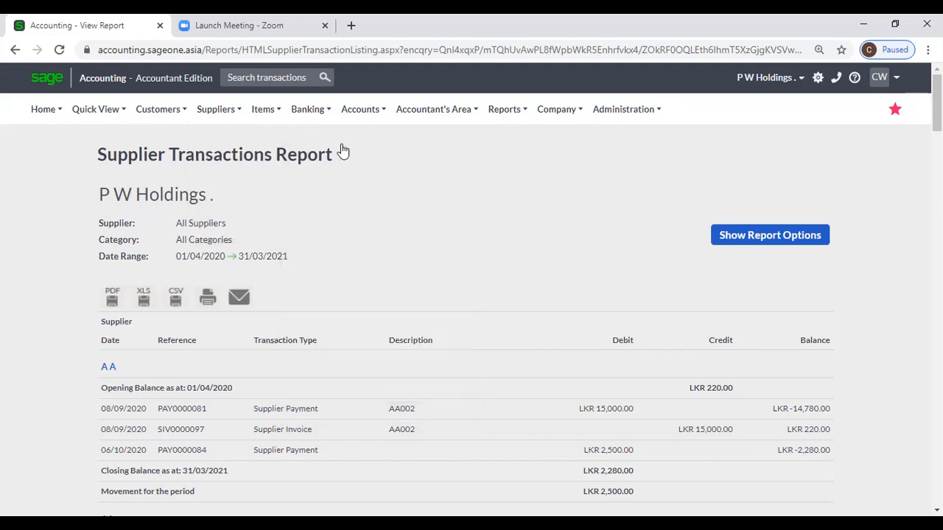
{"action": "mouse_move", "coordinate": [217, 118]}
{"action": "mouse_move", "coordinate": [225, 214]}
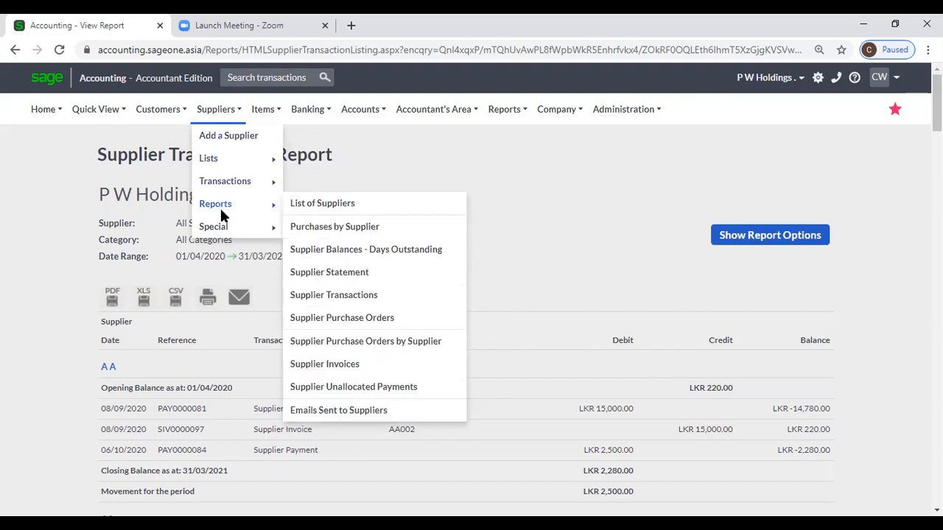
{"action": "left_click", "coordinate": [379, 321]}
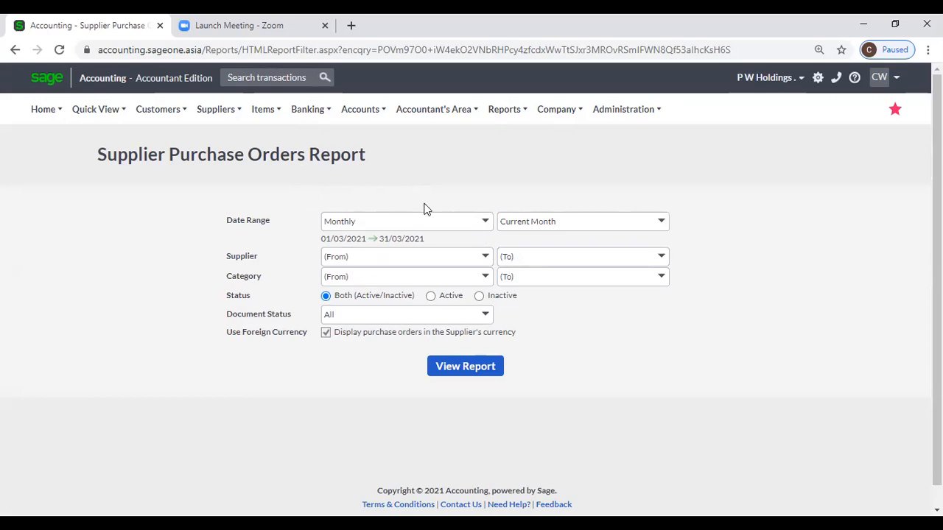
Set the purchase orders report's date range to Yearly and check the category choices without selecting one.
{"action": "left_click", "coordinate": [486, 225]}
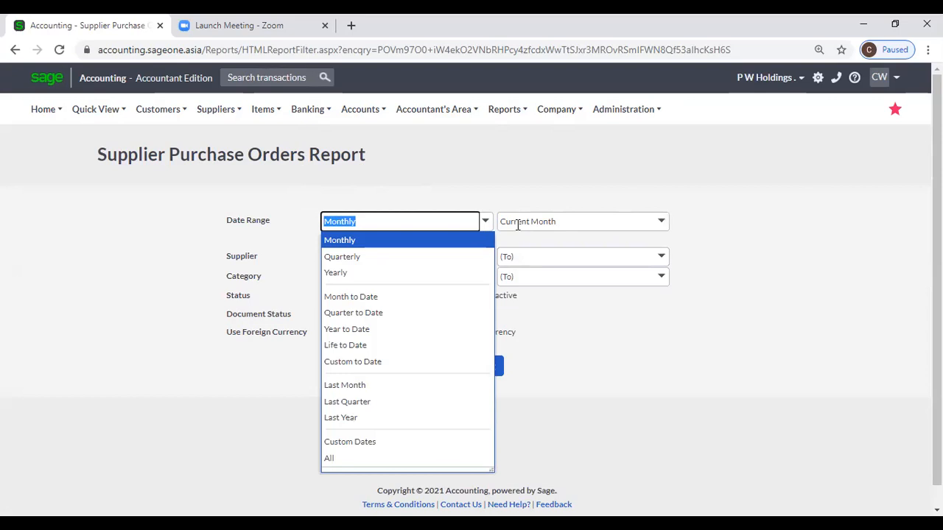
{"action": "left_click", "coordinate": [353, 273]}
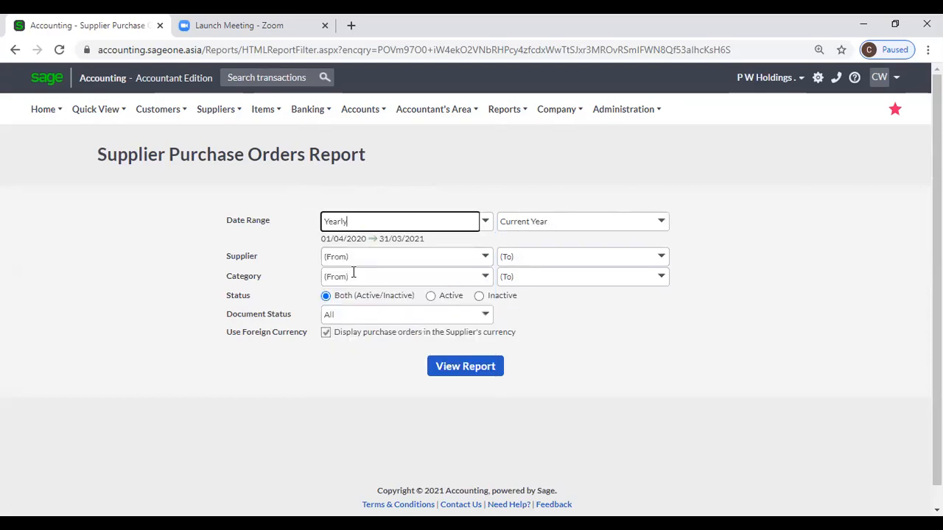
{"action": "left_click", "coordinate": [486, 258]}
{"action": "left_click", "coordinate": [486, 258]}
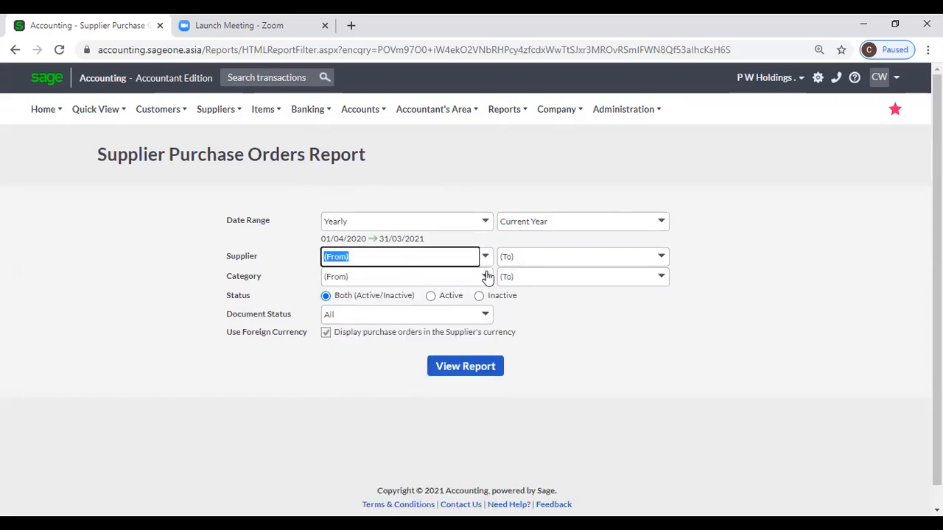
{"action": "left_click", "coordinate": [486, 277]}
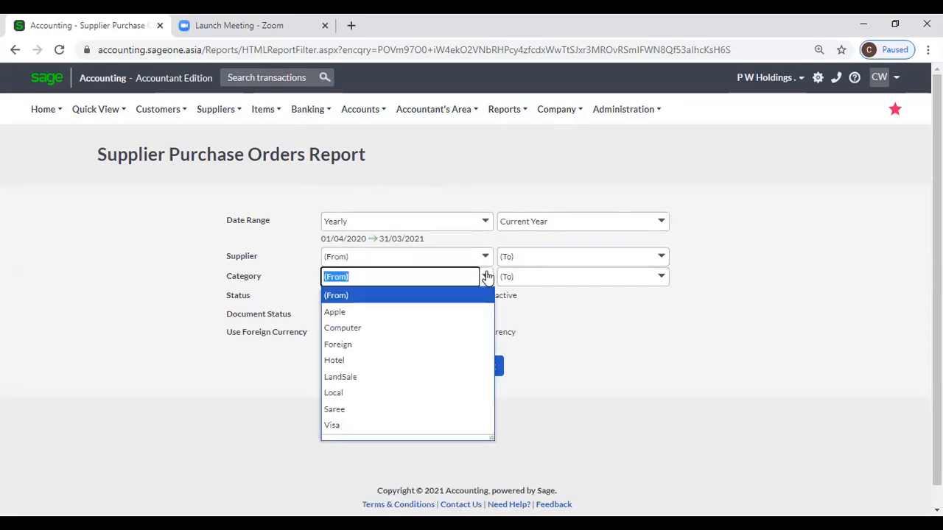
{"action": "left_click", "coordinate": [580, 346]}
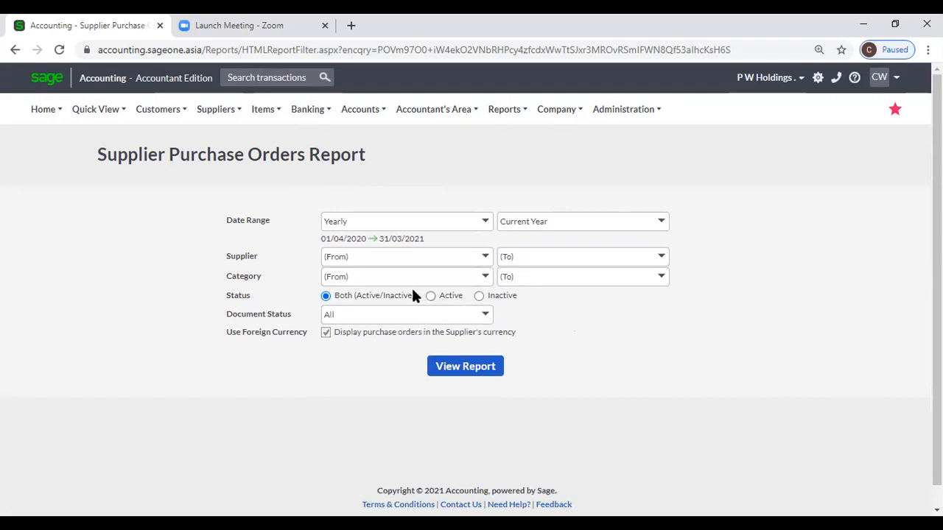
Run the purchase orders report with document status All in the supplier's currency, and look over the listed orders.
{"action": "left_click", "coordinate": [486, 316]}
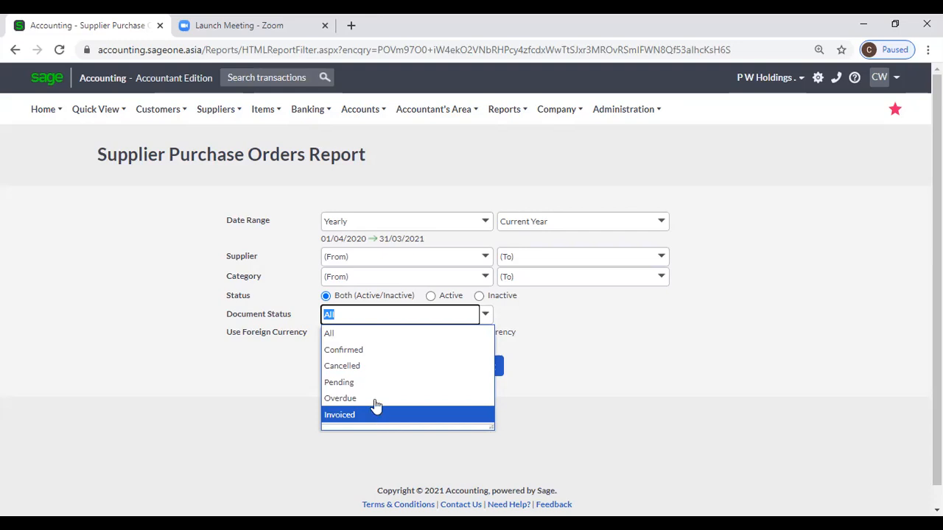
{"action": "left_click", "coordinate": [374, 336]}
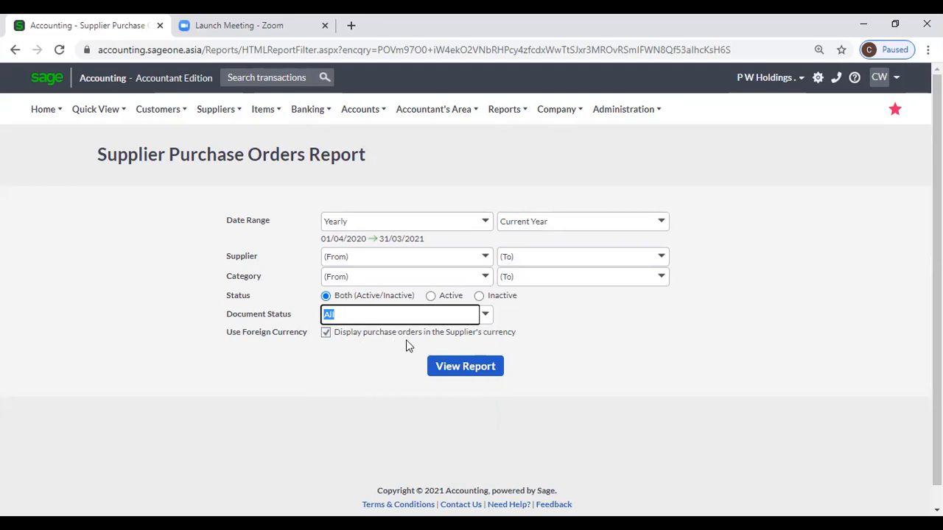
{"action": "left_click", "coordinate": [469, 367]}
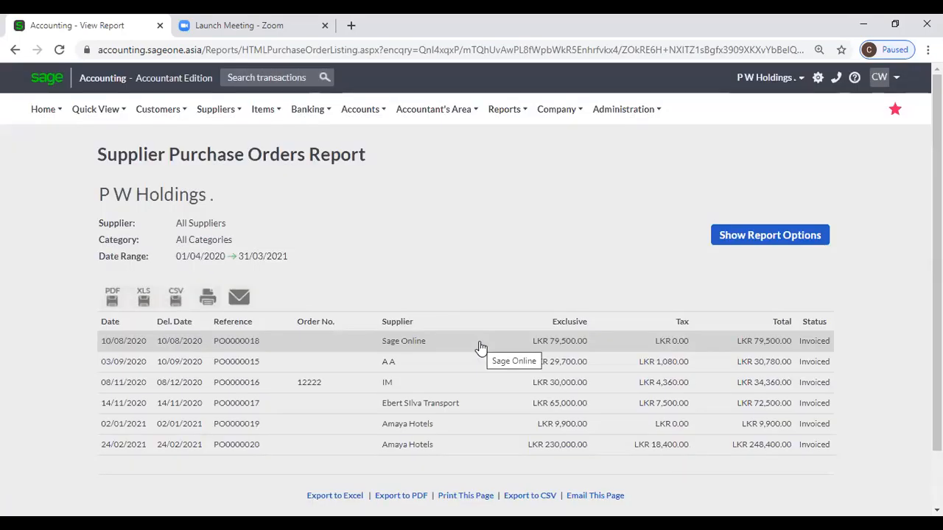
{"action": "scroll", "coordinate": [507, 219], "scroll_direction": "down", "scroll_amount": 2}
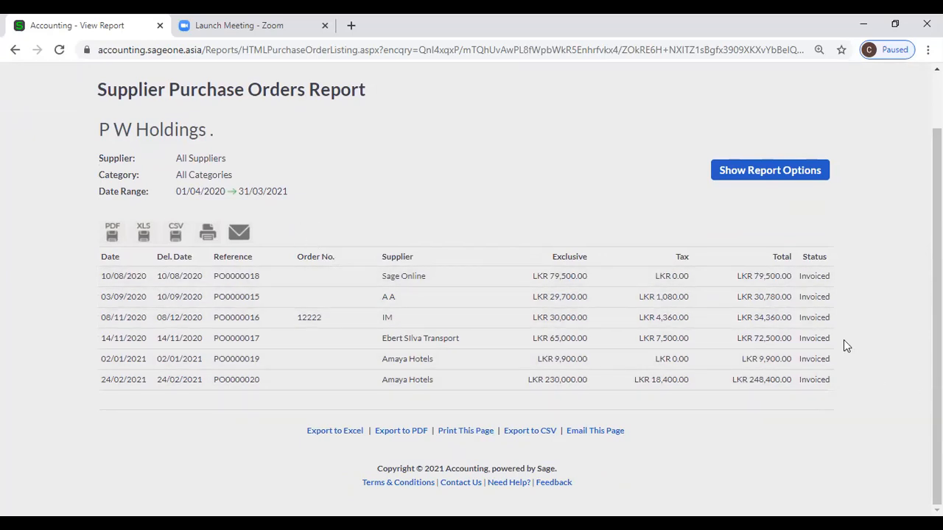
Change the purchase orders report's date range to All and refresh the report.
{"action": "left_click", "coordinate": [769, 178]}
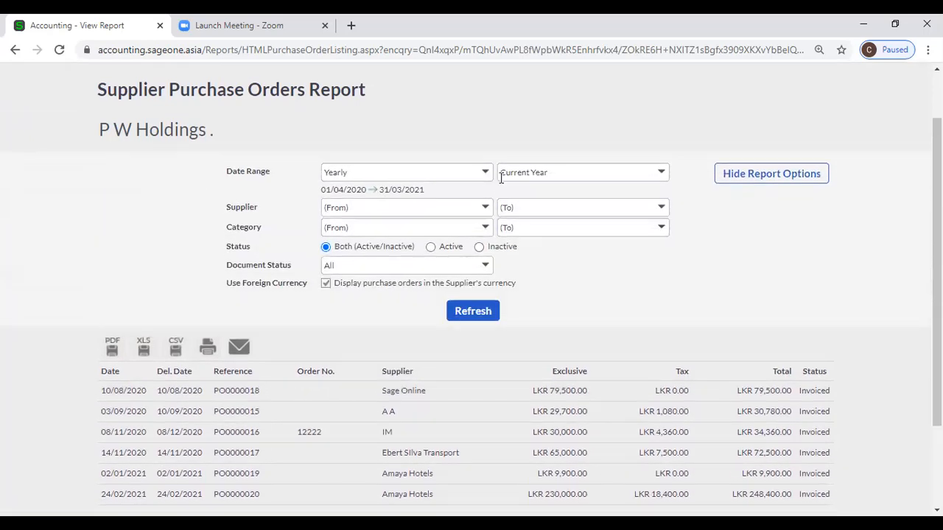
{"action": "left_click", "coordinate": [483, 174]}
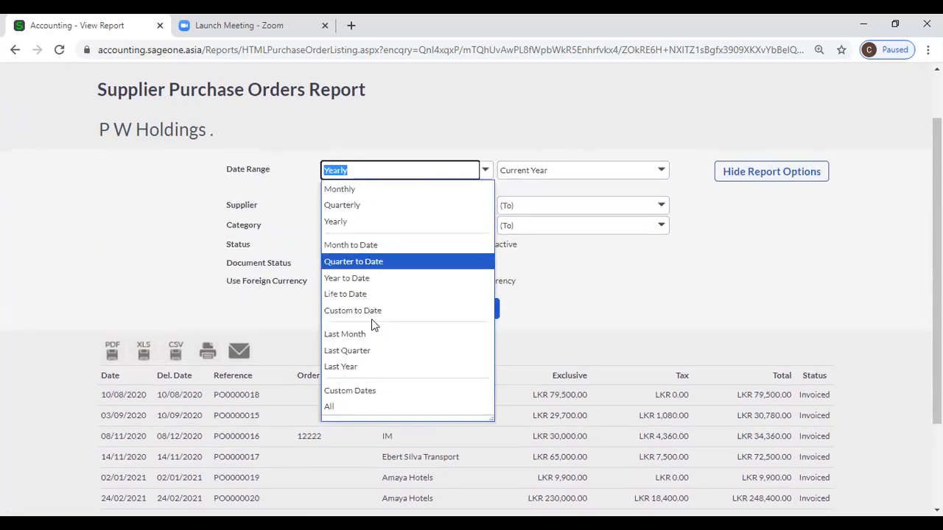
{"action": "left_click", "coordinate": [355, 408]}
{"action": "left_click", "coordinate": [459, 309]}
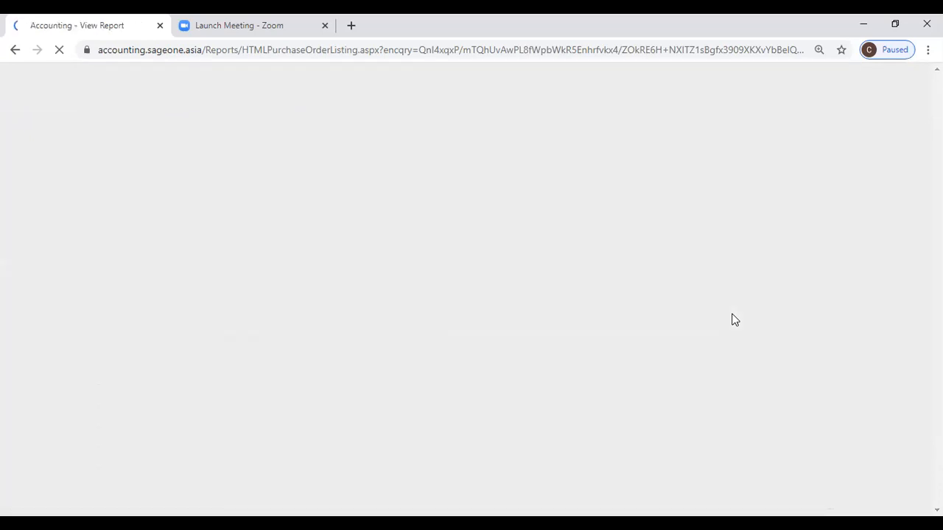
Review the purchase orders across all dates, comparing the status of each order down to the last entry.
{"action": "scroll", "coordinate": [678, 322], "scroll_direction": "down", "scroll_amount": 3}
{"action": "scroll", "coordinate": [82, 258], "scroll_direction": "up", "scroll_amount": 2}
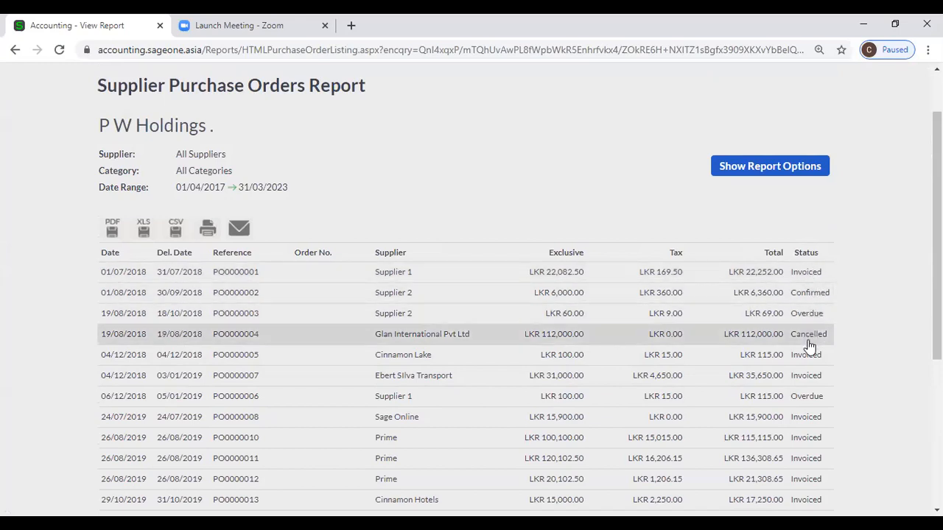
{"action": "scroll", "coordinate": [808, 348], "scroll_direction": "down", "scroll_amount": 1}
{"action": "scroll", "coordinate": [810, 350], "scroll_direction": "down", "scroll_amount": 1}
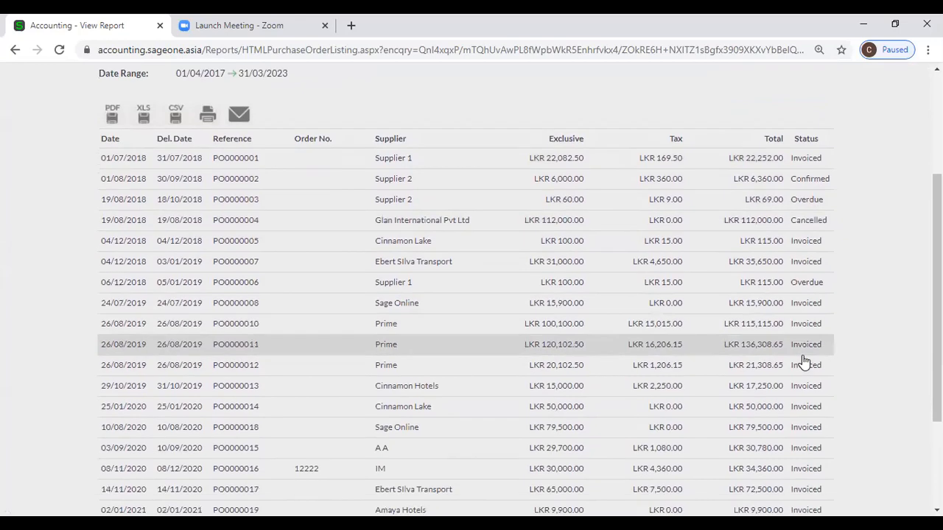
{"action": "scroll", "coordinate": [803, 358], "scroll_direction": "down", "scroll_amount": 2}
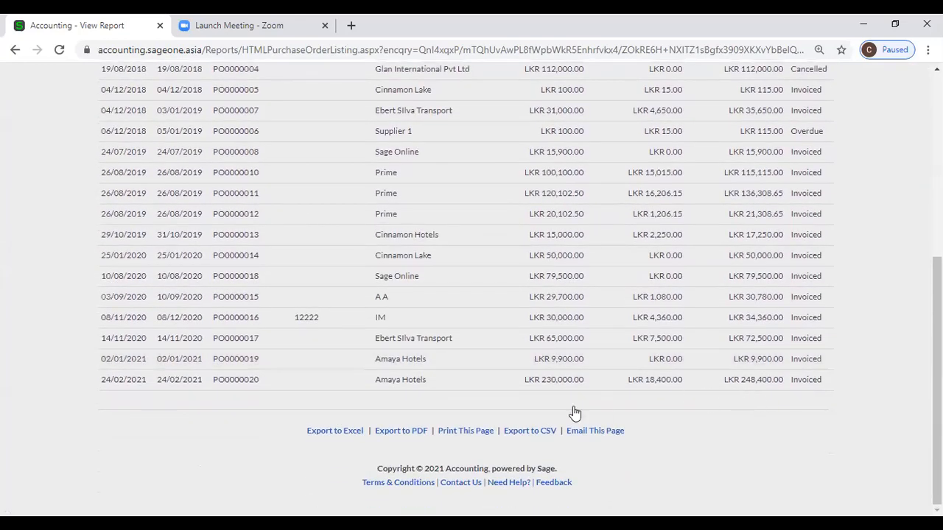
{"action": "scroll", "coordinate": [503, 405], "scroll_direction": "up", "scroll_amount": 3}
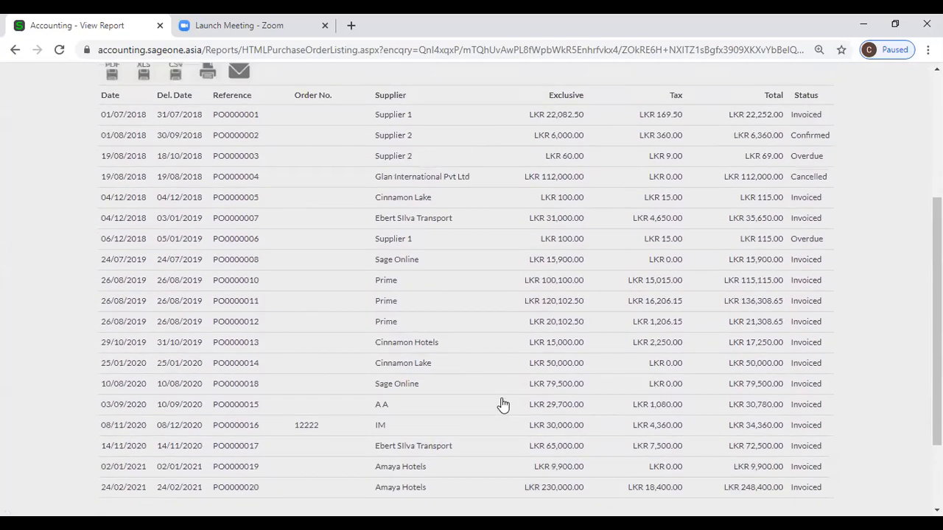
{"action": "scroll", "coordinate": [503, 404], "scroll_direction": "up", "scroll_amount": 3}
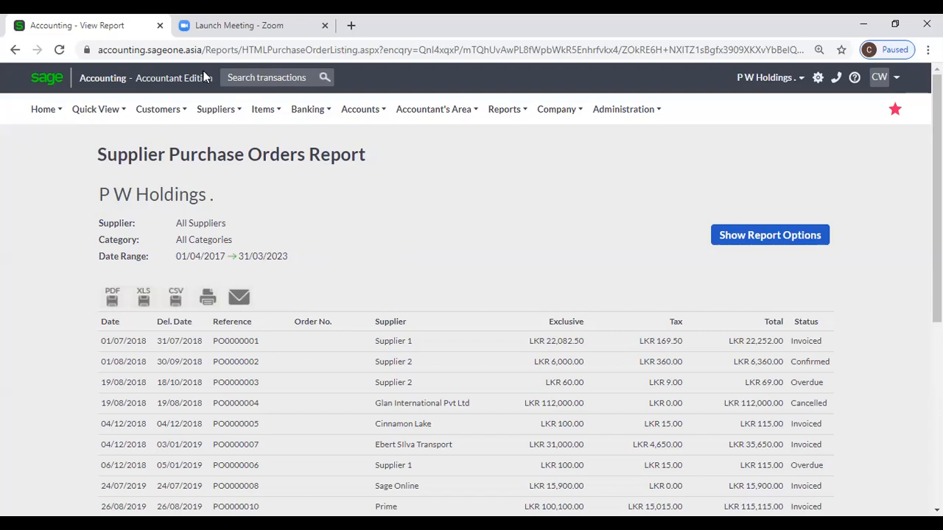
Duplicate the report's browser tab and open the Supplier Purchase Orders by Supplier report options in the copy.
{"action": "right_click", "coordinate": [129, 25]}
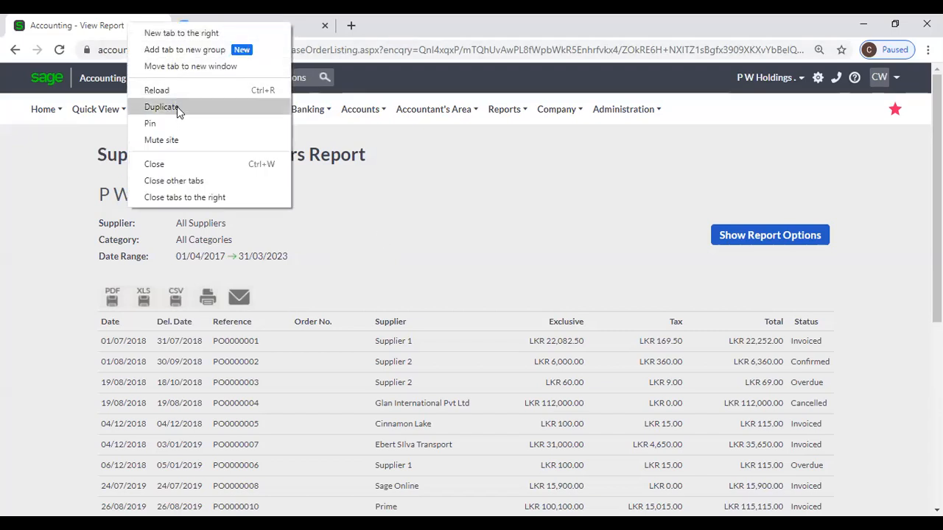
{"action": "left_click", "coordinate": [179, 109]}
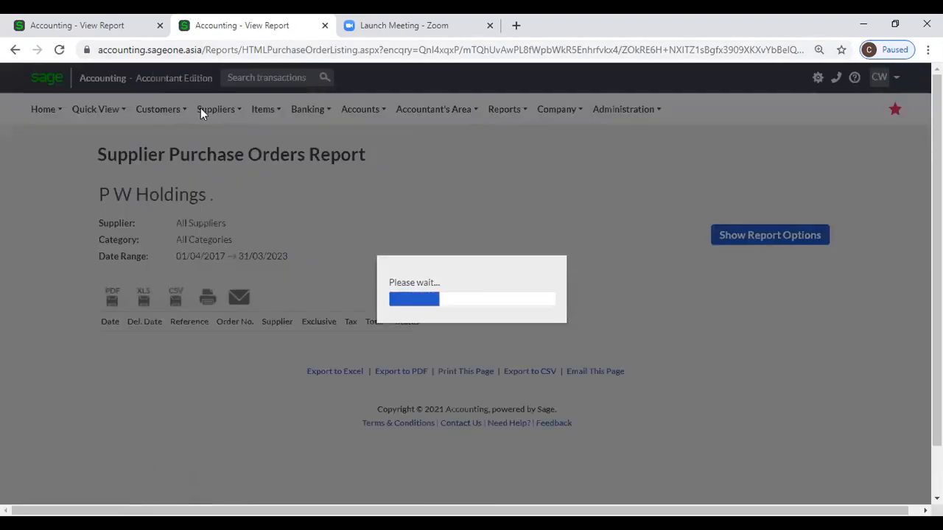
{"action": "mouse_move", "coordinate": [201, 110]}
{"action": "mouse_move", "coordinate": [231, 203]}
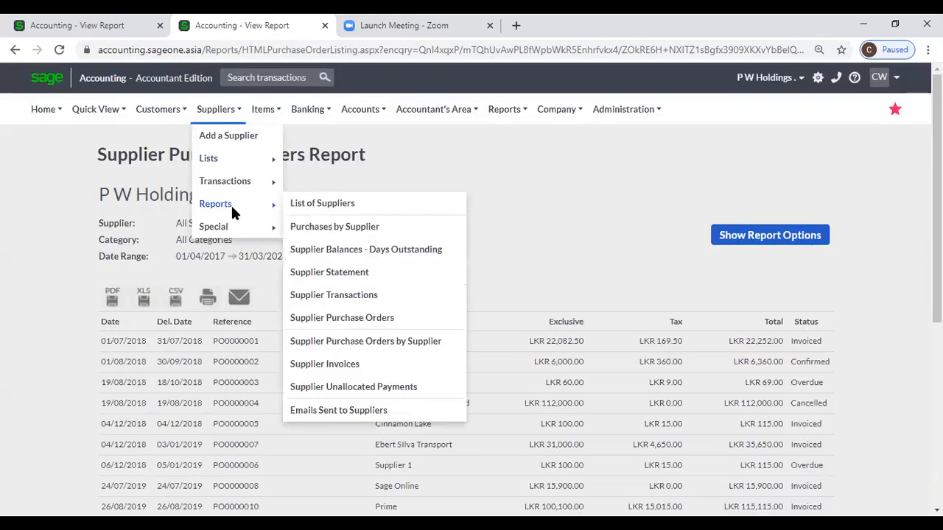
{"action": "left_click", "coordinate": [368, 346]}
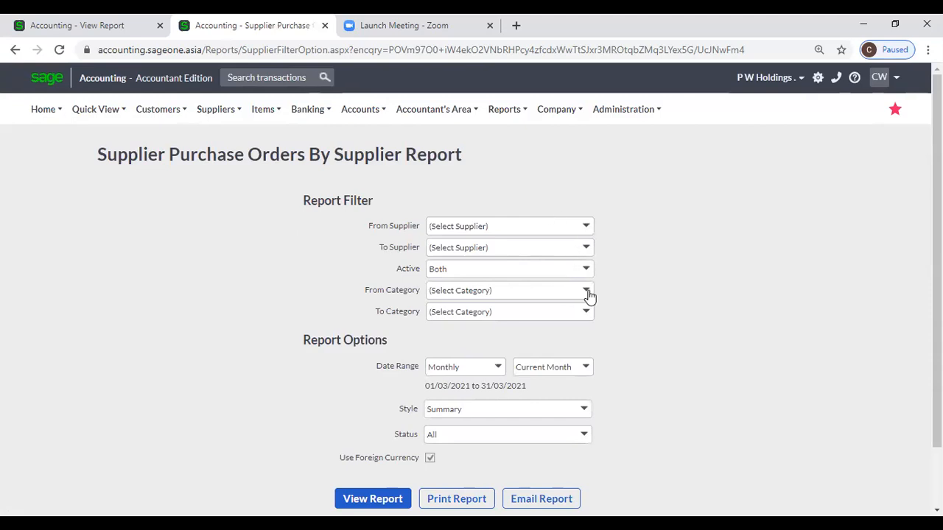
Set the date range of the Supplier Purchase Orders by Supplier report to All.
{"action": "scroll", "coordinate": [663, 295], "scroll_direction": "down", "scroll_amount": 1}
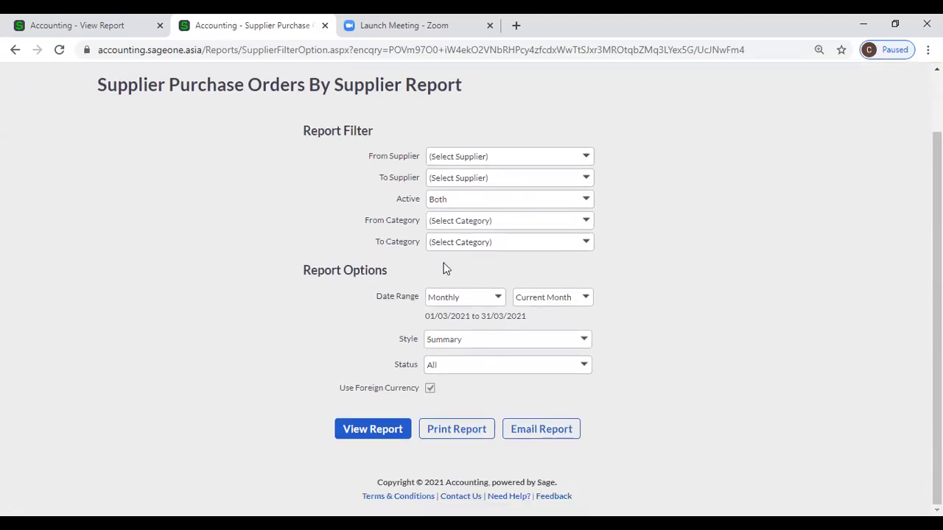
{"action": "left_click", "coordinate": [495, 299]}
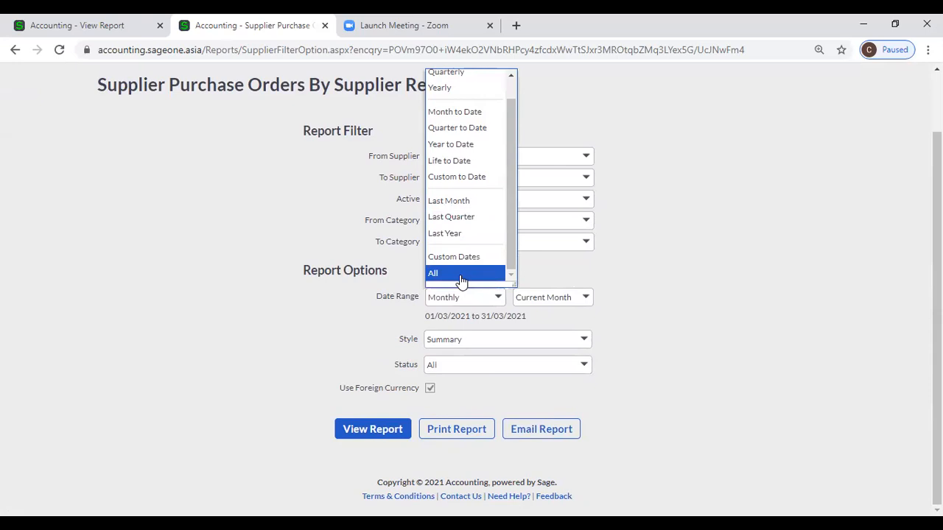
{"action": "left_click", "coordinate": [460, 275]}
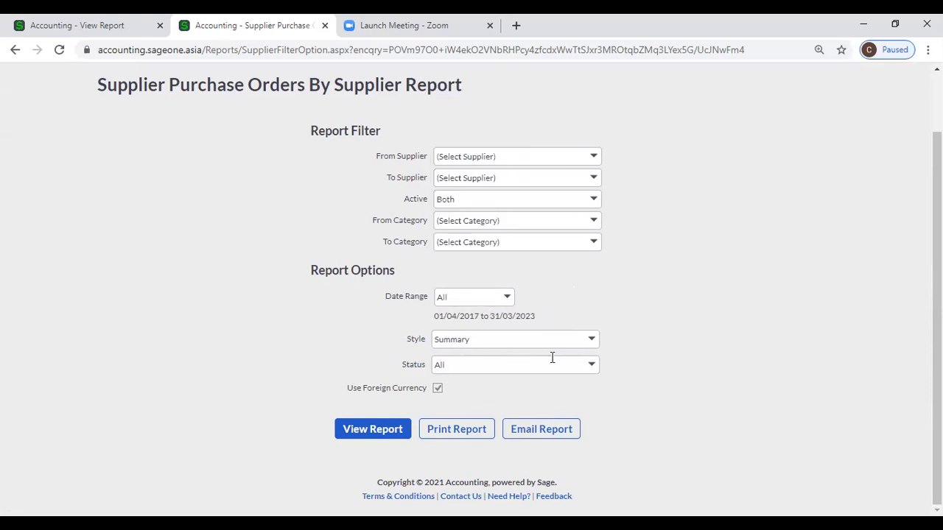
Check the style and status choices, then run the purchase orders by supplier report with style Summary and status All.
{"action": "left_click", "coordinate": [594, 348]}
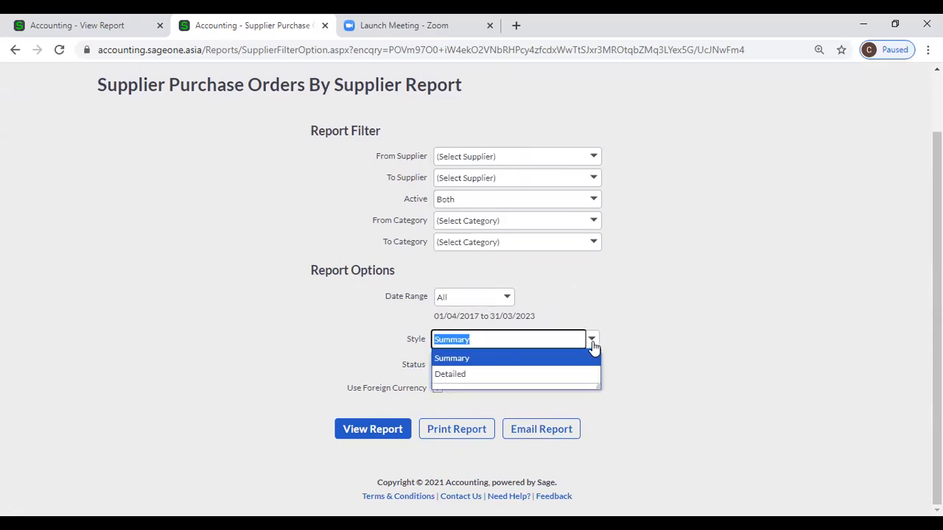
{"action": "left_click", "coordinate": [594, 357]}
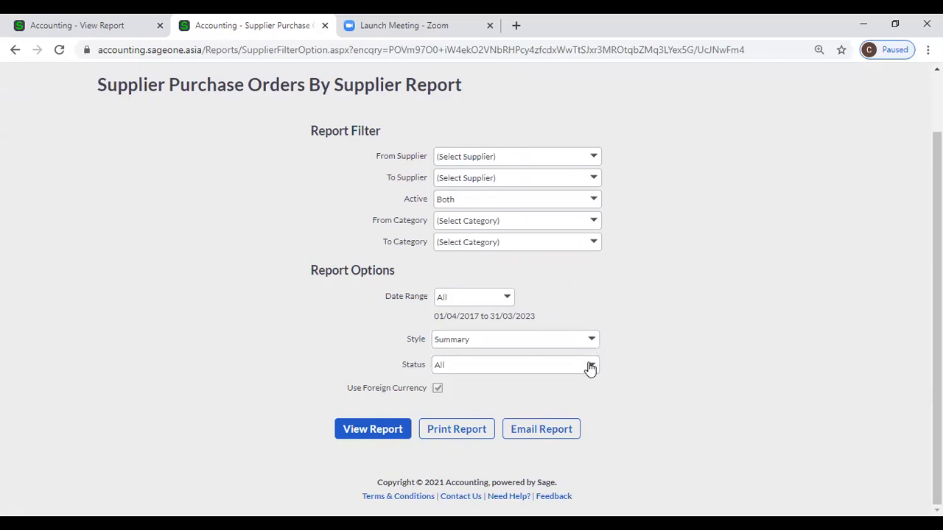
{"action": "left_click", "coordinate": [590, 367]}
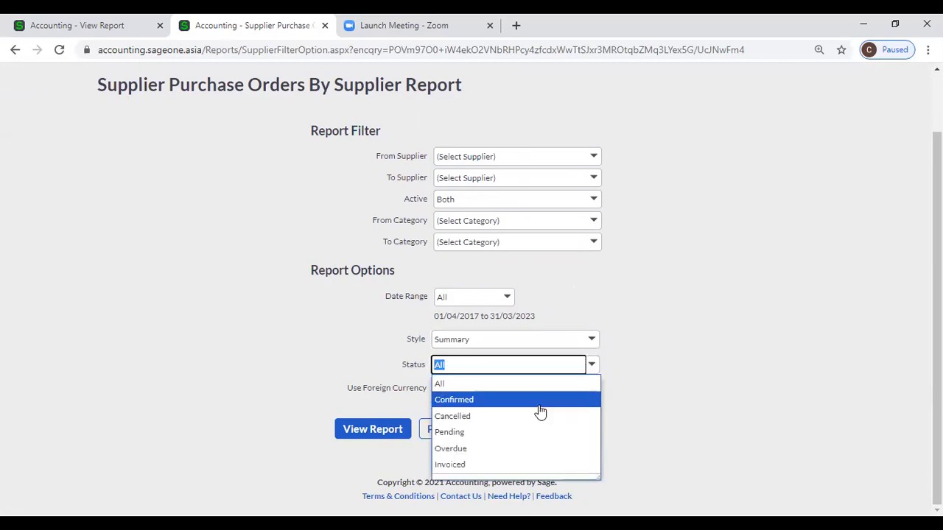
{"action": "left_click", "coordinate": [608, 381]}
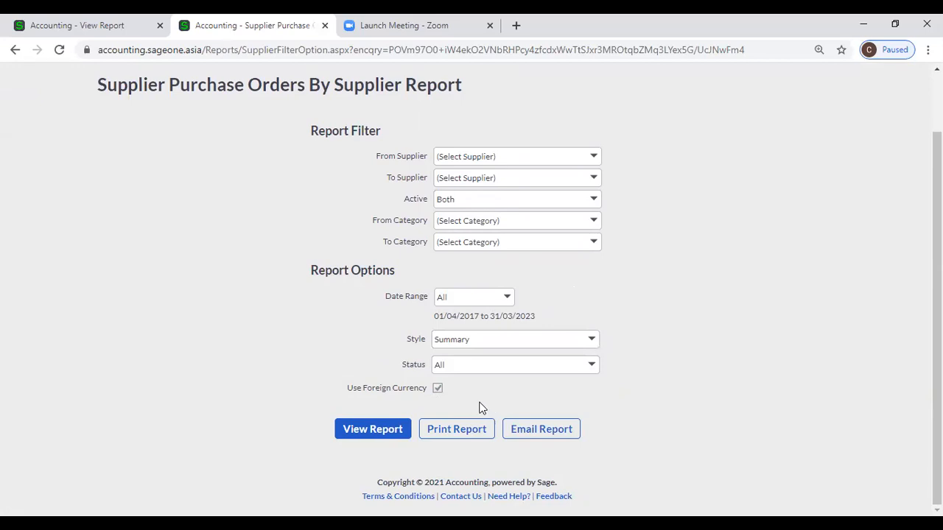
{"action": "left_click", "coordinate": [379, 427]}
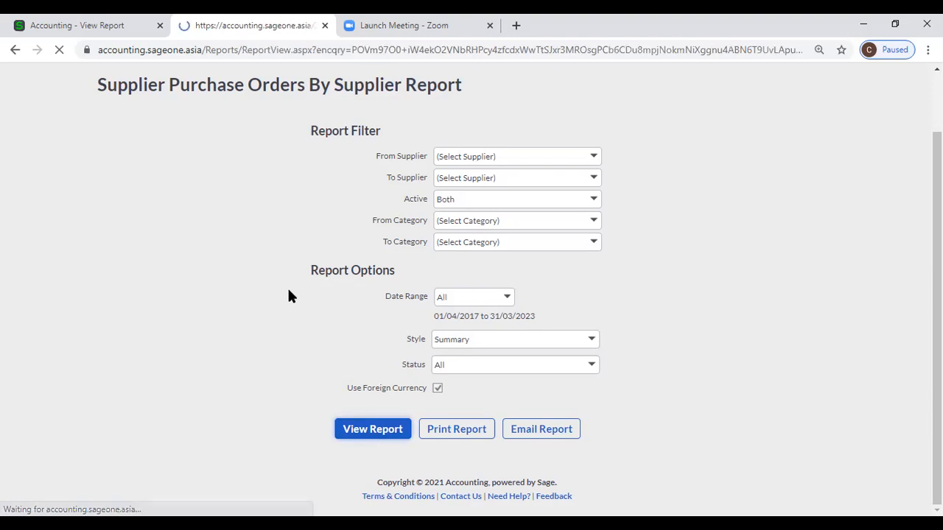
Compare the Supplier Purchase Orders by Supplier summary with the Supplier Purchase Orders report in the other browser tab.
{"action": "scroll", "coordinate": [359, 183], "scroll_direction": "down", "scroll_amount": 2}
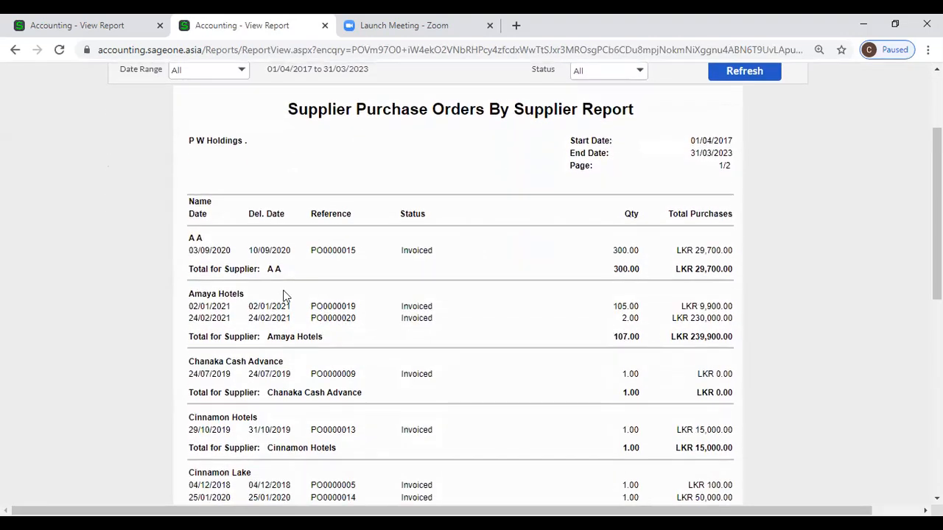
{"action": "scroll", "coordinate": [286, 297], "scroll_direction": "up", "scroll_amount": 1}
{"action": "scroll", "coordinate": [286, 297], "scroll_direction": "up", "scroll_amount": 1}
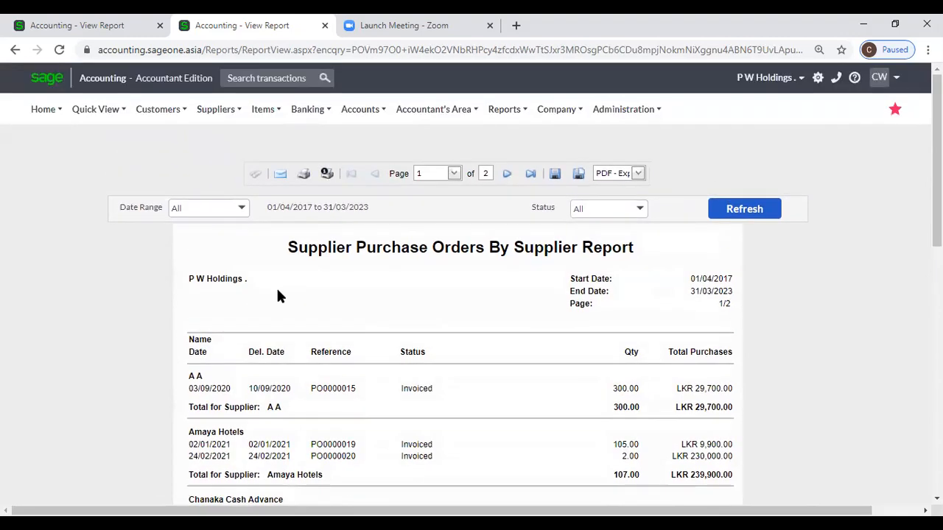
{"action": "mouse_move", "coordinate": [199, 97]}
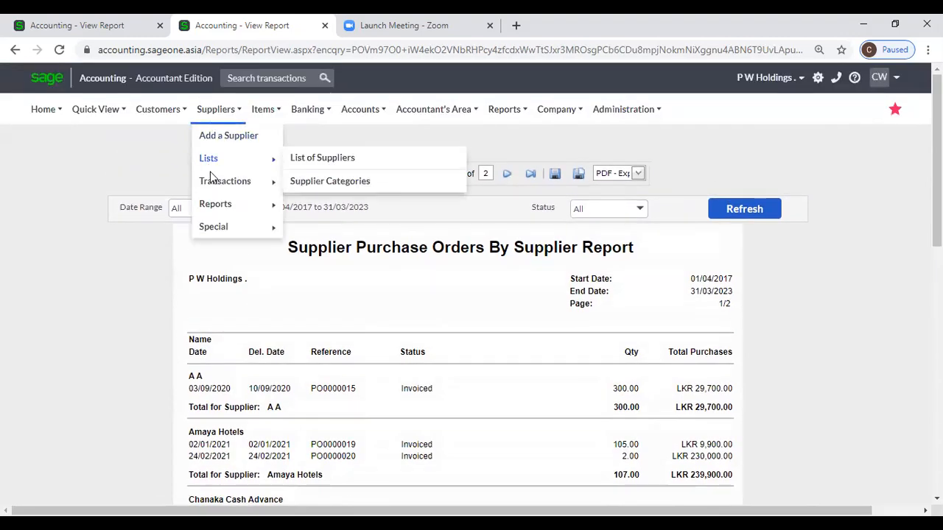
{"action": "mouse_move", "coordinate": [215, 206]}
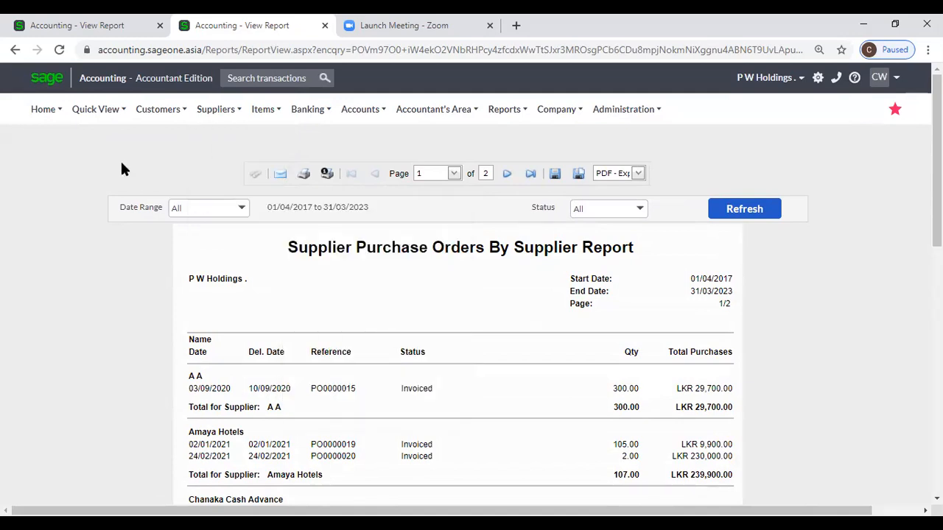
{"action": "left_click", "coordinate": [120, 22]}
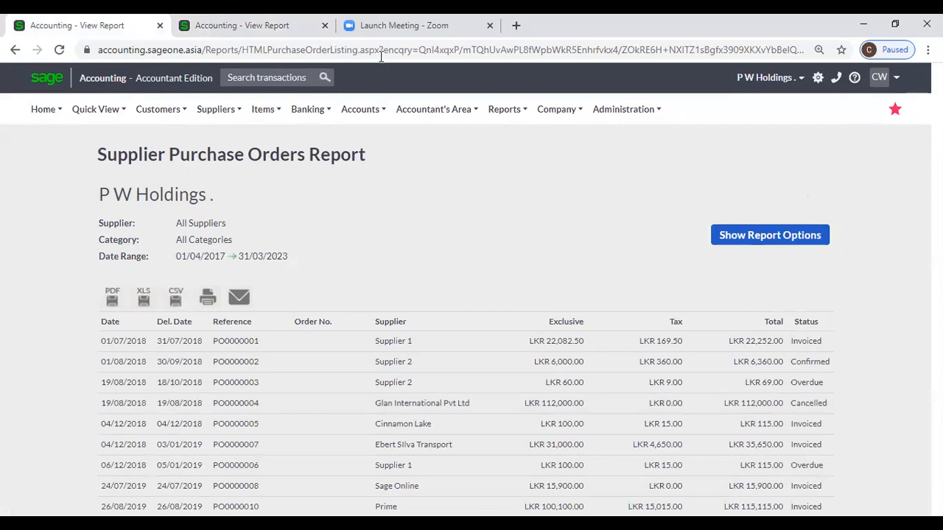
{"action": "left_click", "coordinate": [247, 27]}
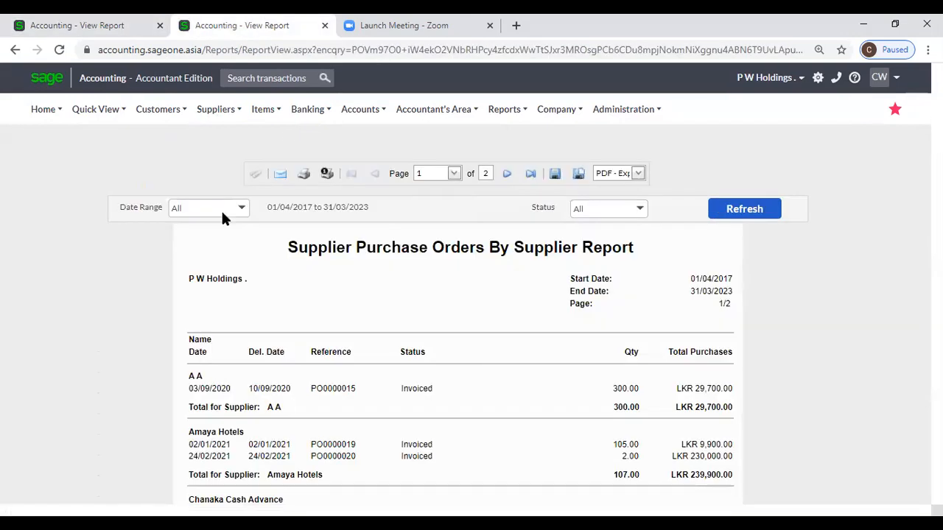
{"action": "mouse_move", "coordinate": [216, 114]}
{"action": "scroll", "coordinate": [309, 442], "scroll_direction": "down", "scroll_amount": 2}
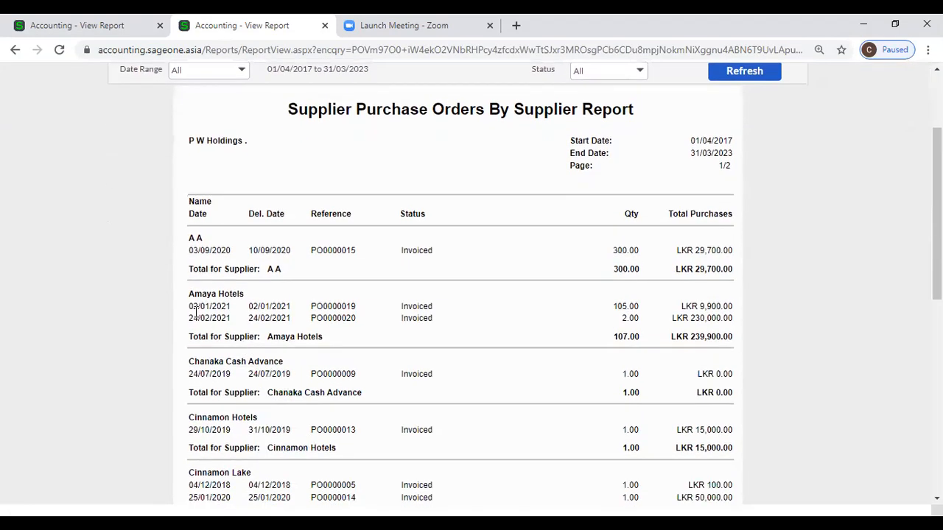
{"action": "left_click", "coordinate": [68, 25]}
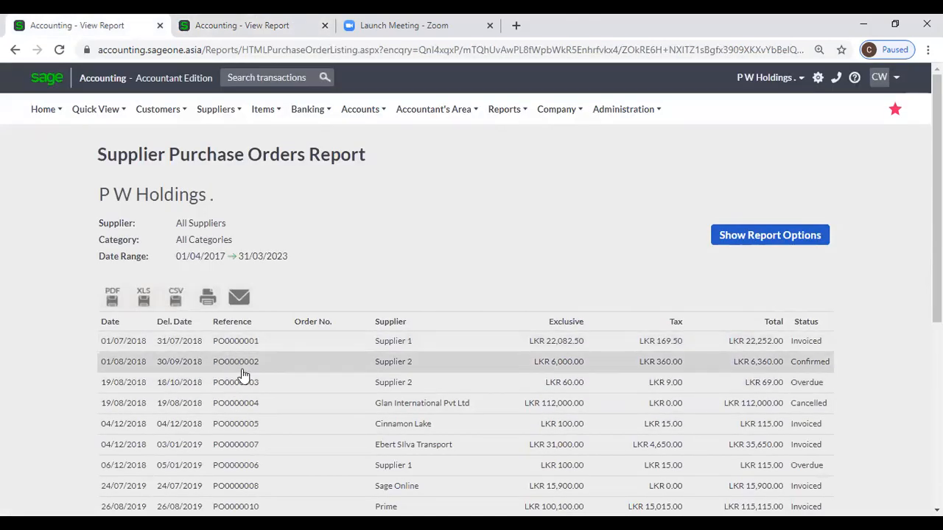
{"action": "left_click", "coordinate": [221, 27]}
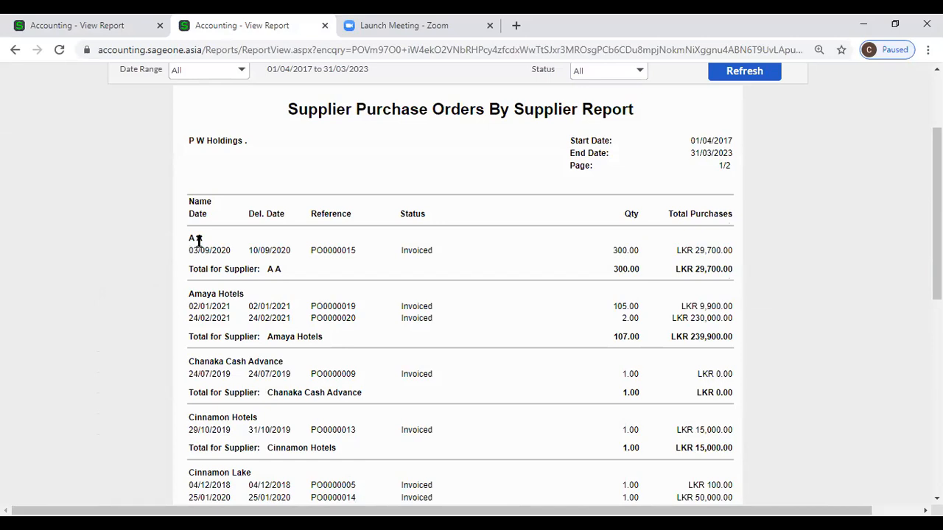
Review the orders and totals grouped under each supplier in the purchase orders by supplier summary.
{"action": "scroll", "coordinate": [220, 317], "scroll_direction": "down", "scroll_amount": 1}
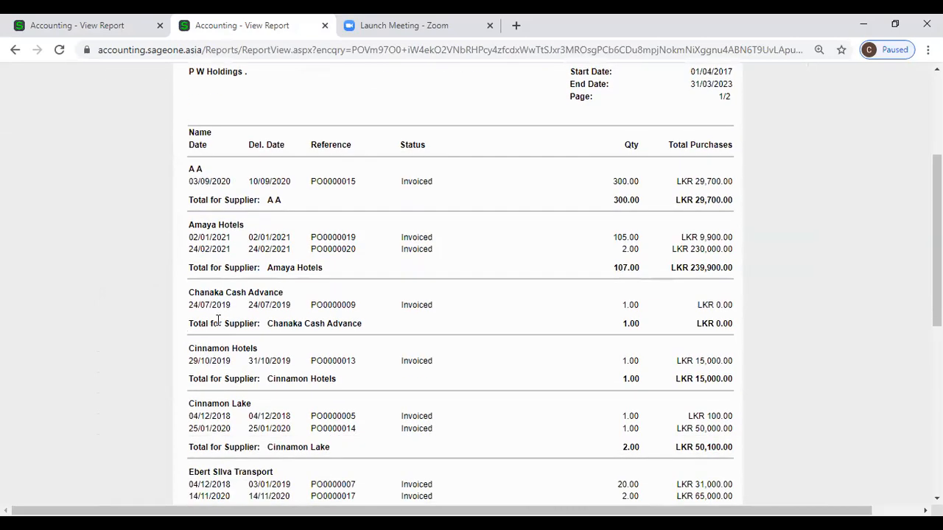
{"action": "scroll", "coordinate": [218, 324], "scroll_direction": "down", "scroll_amount": 1}
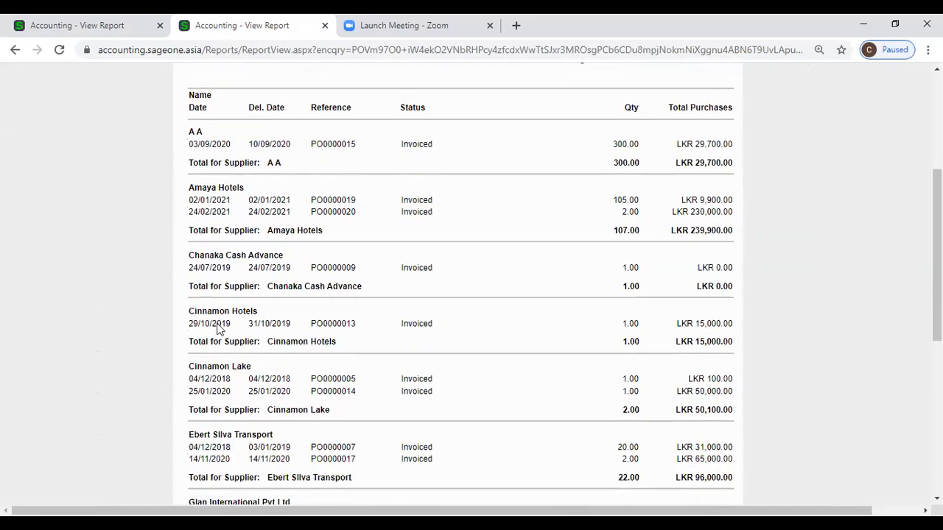
{"action": "scroll", "coordinate": [218, 328], "scroll_direction": "down", "scroll_amount": 5}
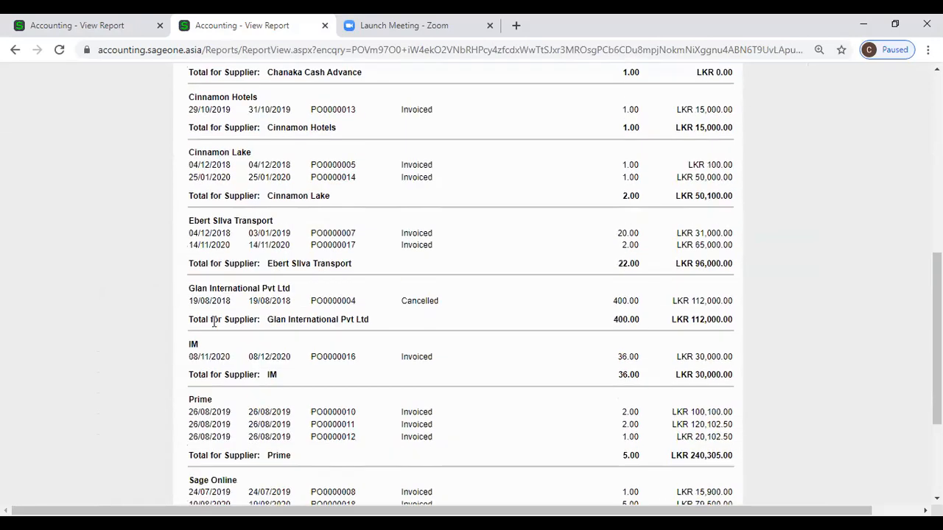
{"action": "scroll", "coordinate": [214, 324], "scroll_direction": "up", "scroll_amount": 8}
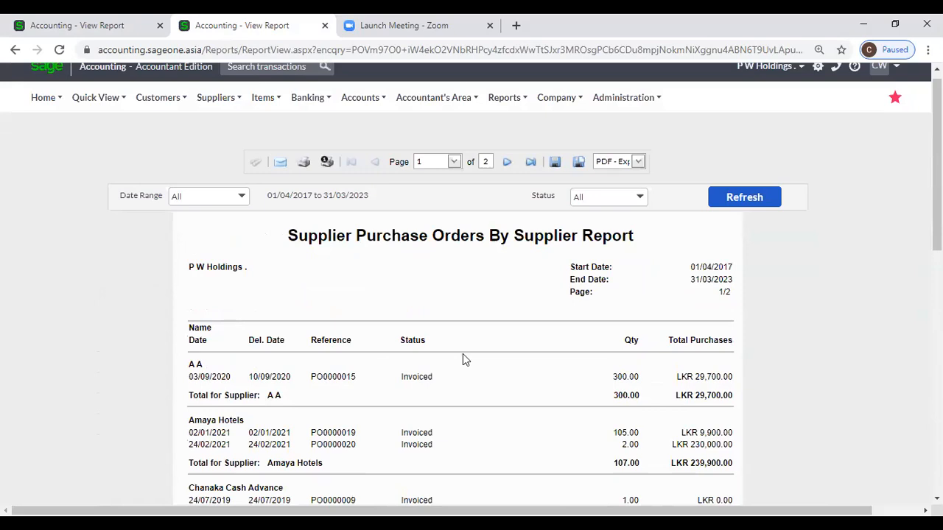
Duplicate the summary report's browser tab and reopen the Supplier Purchase Orders by Supplier report options in the original tab.
{"action": "right_click", "coordinate": [241, 32]}
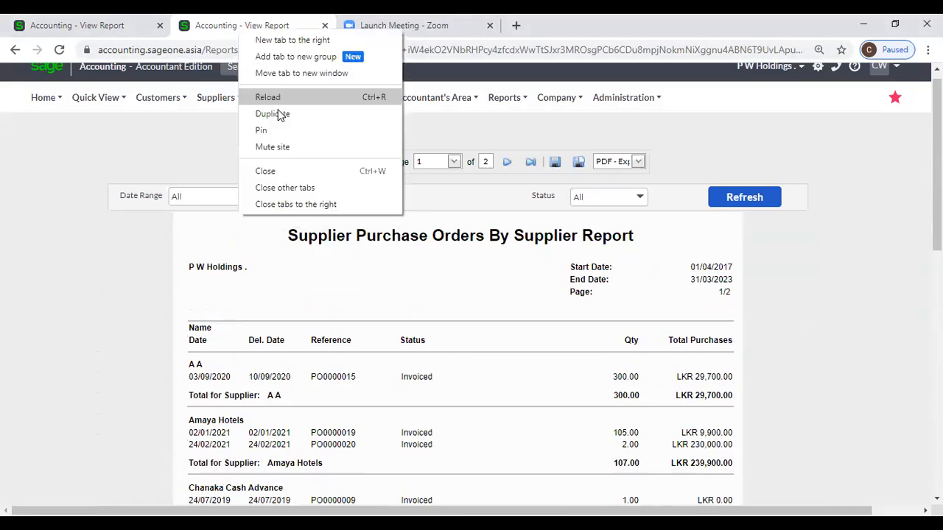
{"action": "left_click", "coordinate": [275, 114]}
{"action": "left_click", "coordinate": [225, 35]}
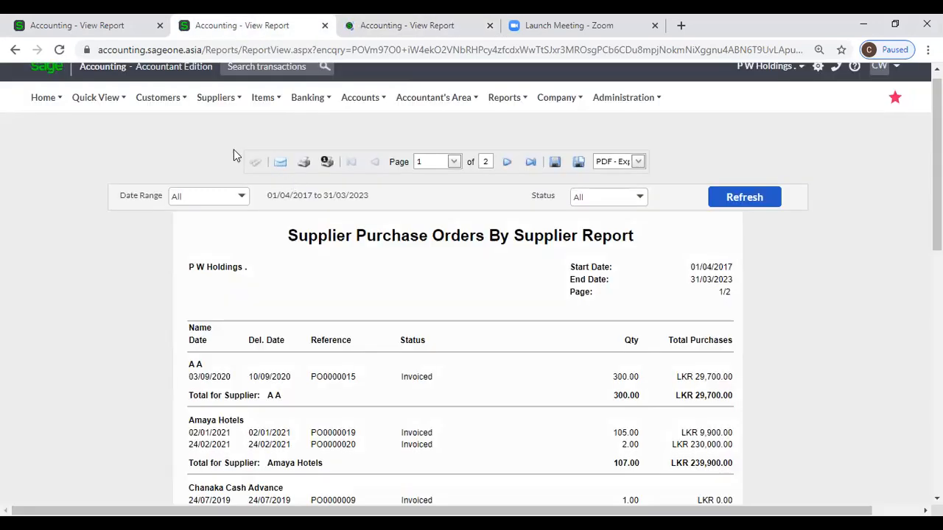
{"action": "left_click", "coordinate": [215, 97]}
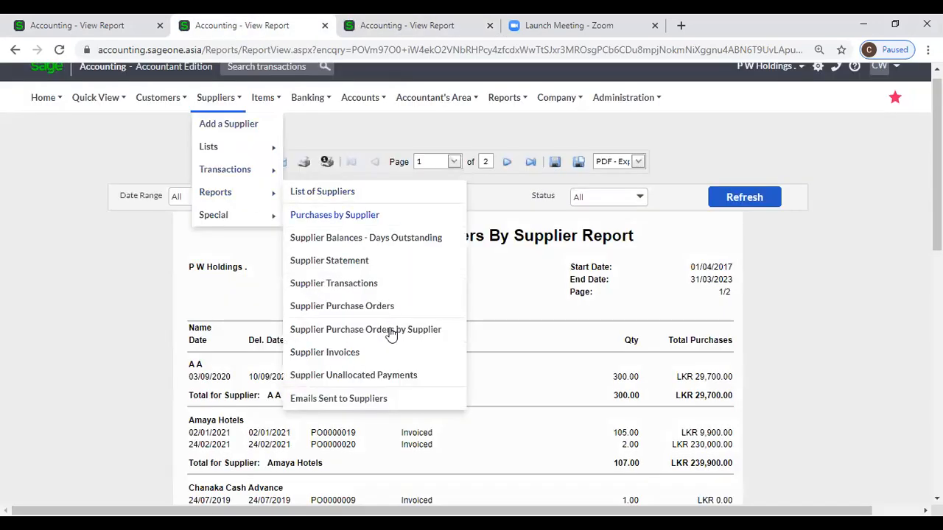
{"action": "left_click", "coordinate": [354, 328]}
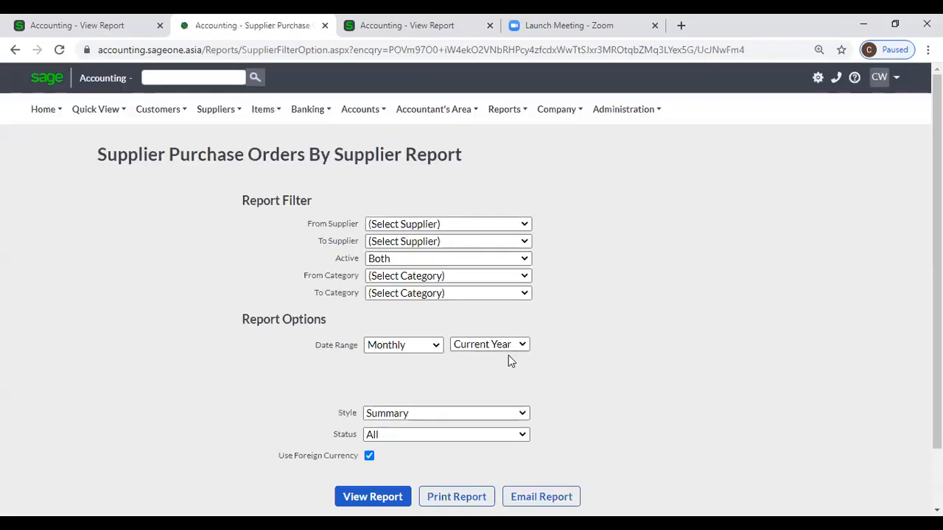
Run the Supplier Purchase Orders by Supplier report with date range All and style Detailed.
{"action": "left_click", "coordinate": [465, 367]}
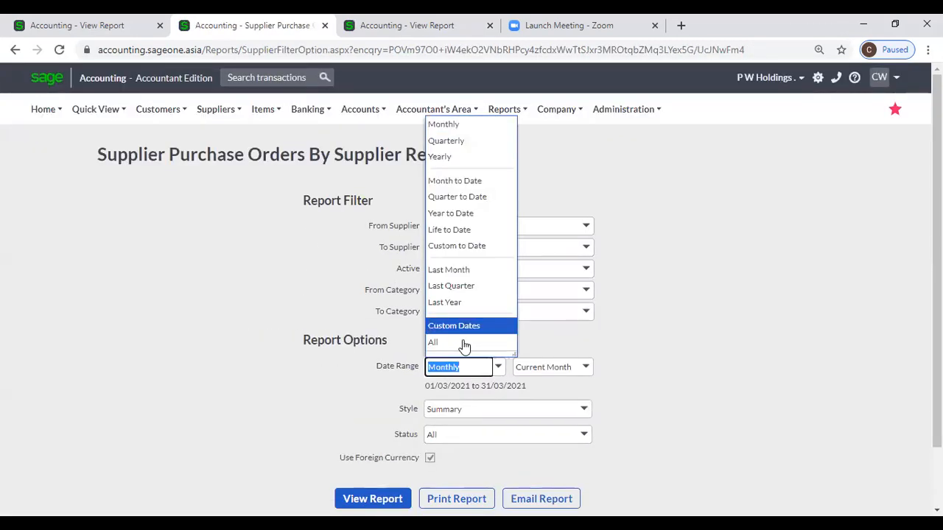
{"action": "left_click", "coordinate": [465, 342]}
{"action": "scroll", "coordinate": [490, 368], "scroll_direction": "down", "scroll_amount": 2}
{"action": "left_click", "coordinate": [590, 340]}
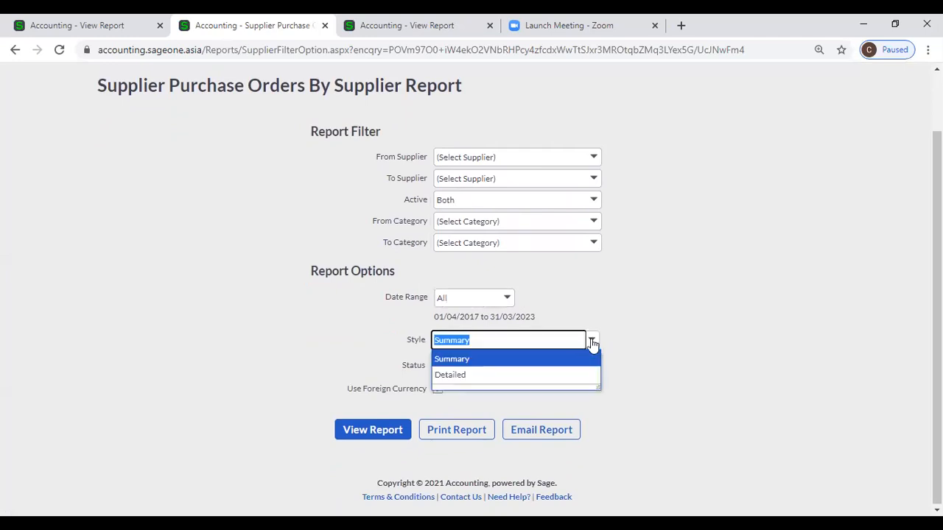
{"action": "left_click", "coordinate": [478, 375]}
{"action": "left_click", "coordinate": [404, 426]}
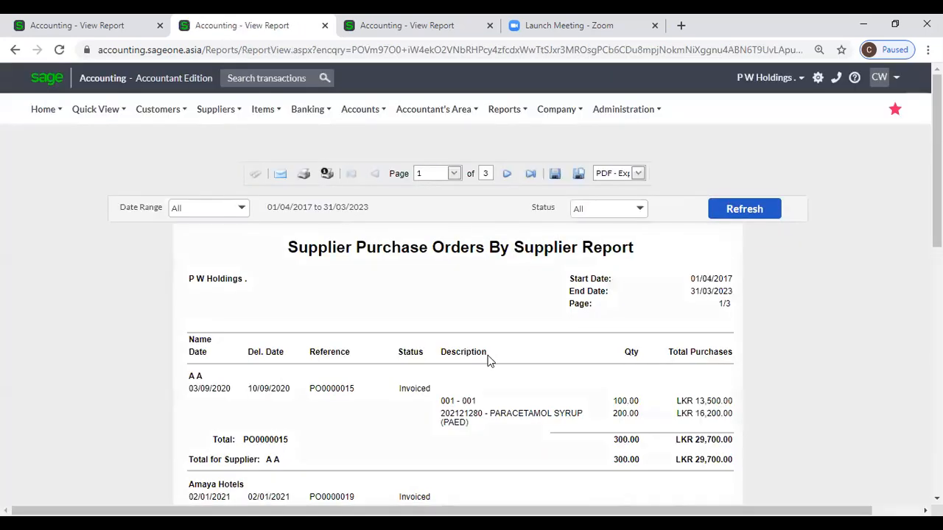
Compare the detailed purchase orders by supplier report with the summary version in the duplicated tab, checking the item descriptions and quantities.
{"action": "scroll", "coordinate": [486, 361], "scroll_direction": "down", "scroll_amount": 2}
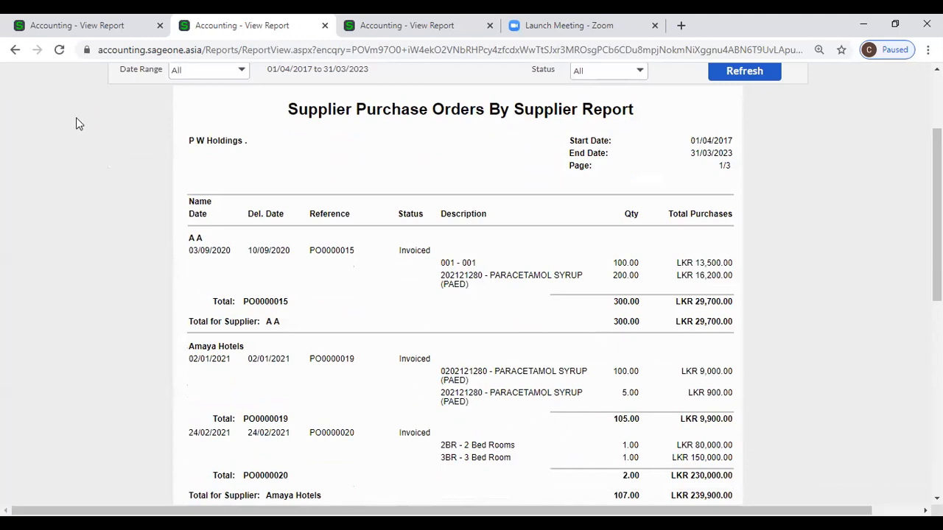
{"action": "left_click", "coordinate": [420, 26]}
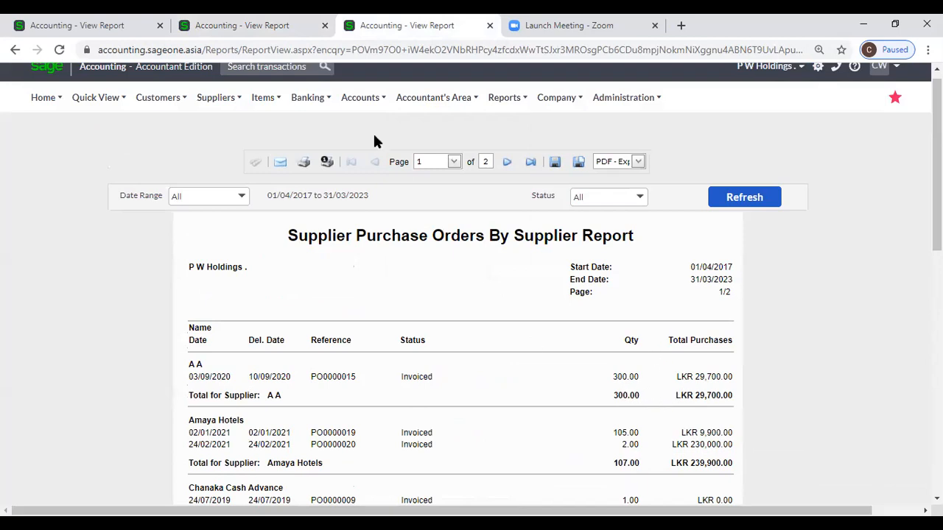
{"action": "left_click", "coordinate": [230, 27]}
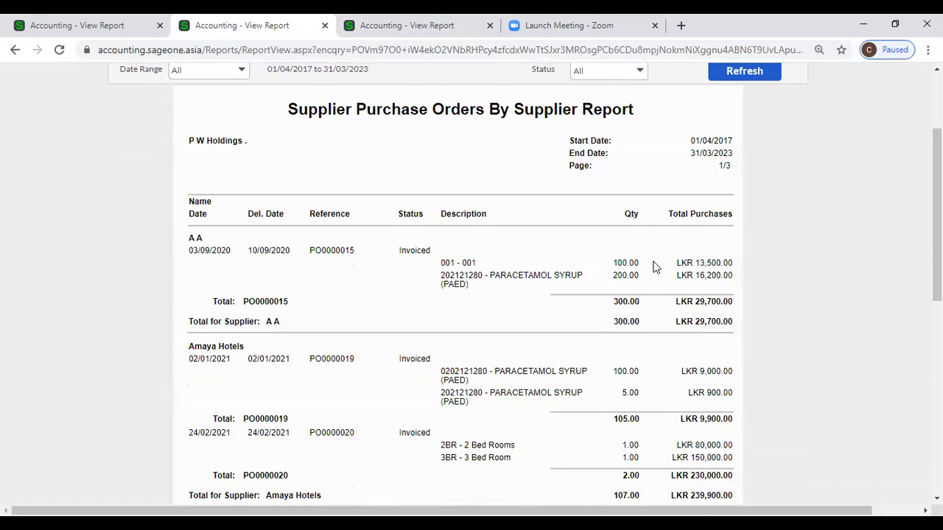
{"action": "scroll", "coordinate": [494, 331], "scroll_direction": "down", "scroll_amount": 2}
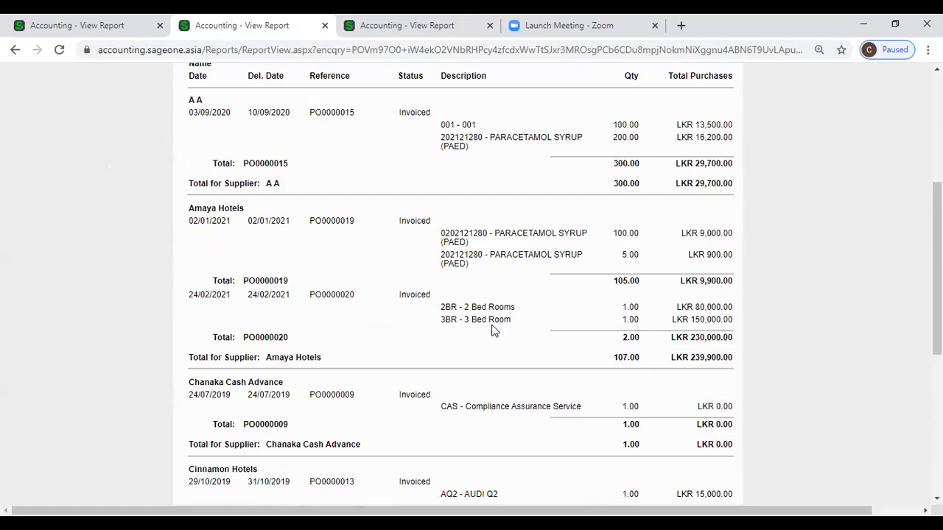
{"action": "scroll", "coordinate": [493, 331], "scroll_direction": "up", "scroll_amount": 3}
{"action": "scroll", "coordinate": [494, 330], "scroll_direction": "down", "scroll_amount": 7}
{"action": "scroll", "coordinate": [494, 331], "scroll_direction": "up", "scroll_amount": 10}
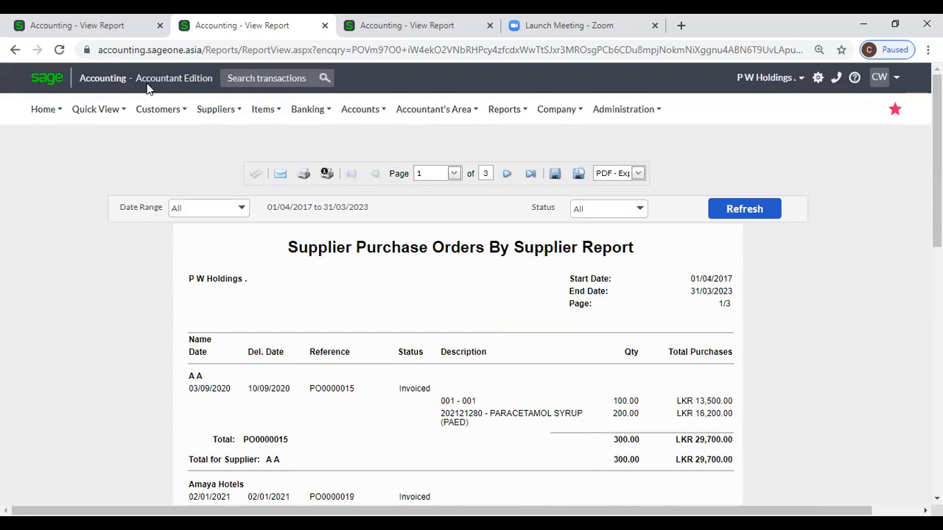
Open the Supplier Invoices report options and set the date range to Yearly.
{"action": "mouse_move", "coordinate": [215, 109]}
{"action": "mouse_move", "coordinate": [206, 222]}
{"action": "mouse_move", "coordinate": [215, 204]}
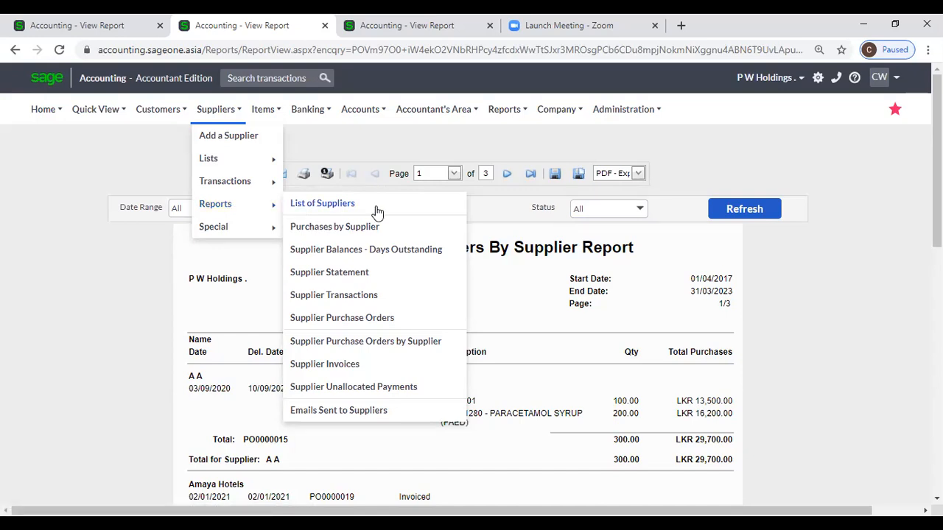
{"action": "left_click", "coordinate": [335, 369]}
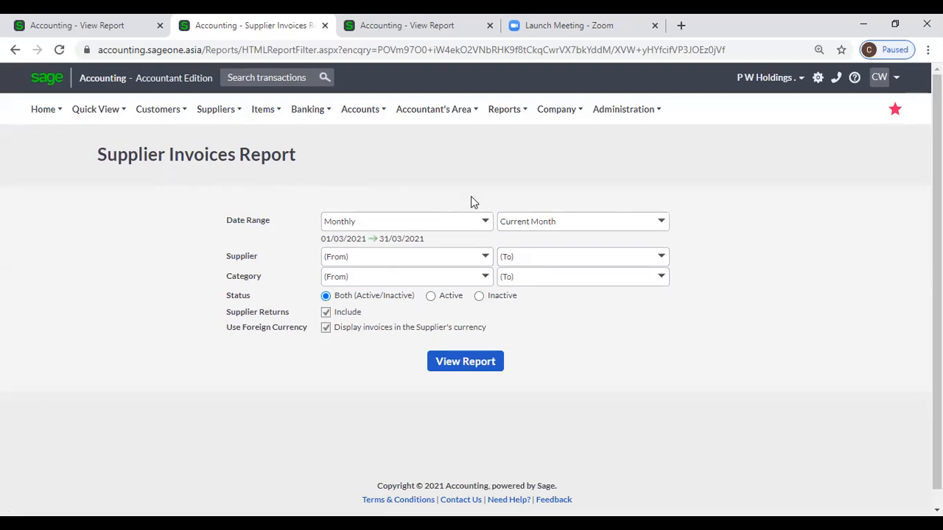
{"action": "left_click", "coordinate": [485, 222]}
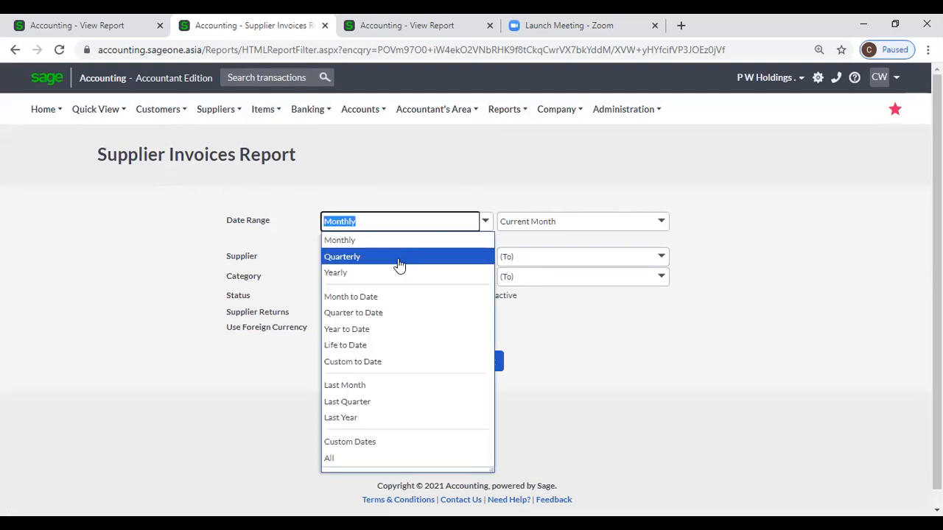
{"action": "left_click", "coordinate": [380, 274]}
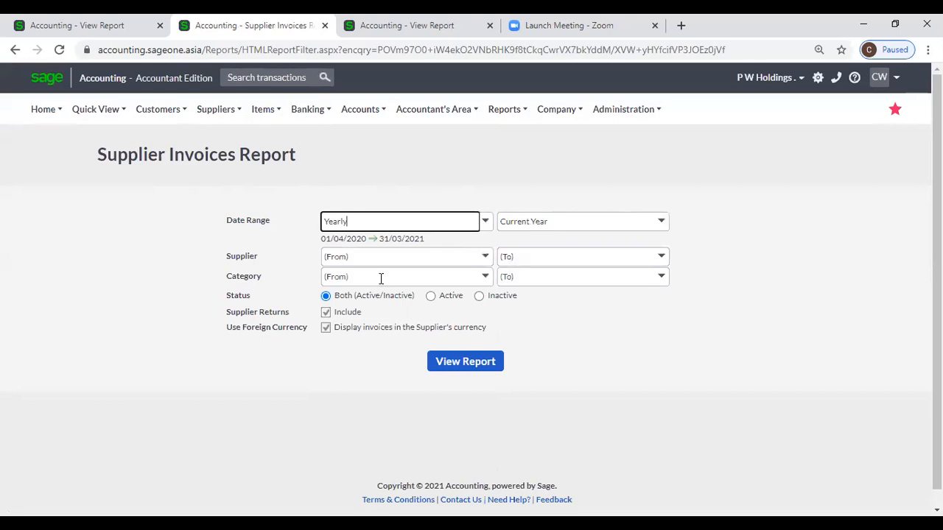
Check the supplier and category filter choices, then run the Supplier Invoices report for all suppliers and categories.
{"action": "left_click", "coordinate": [486, 256]}
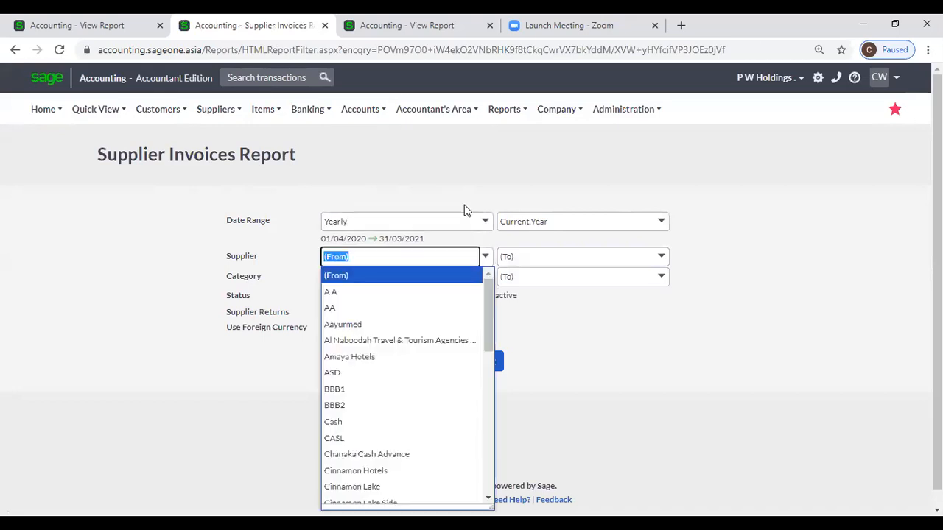
{"action": "left_click", "coordinate": [454, 157]}
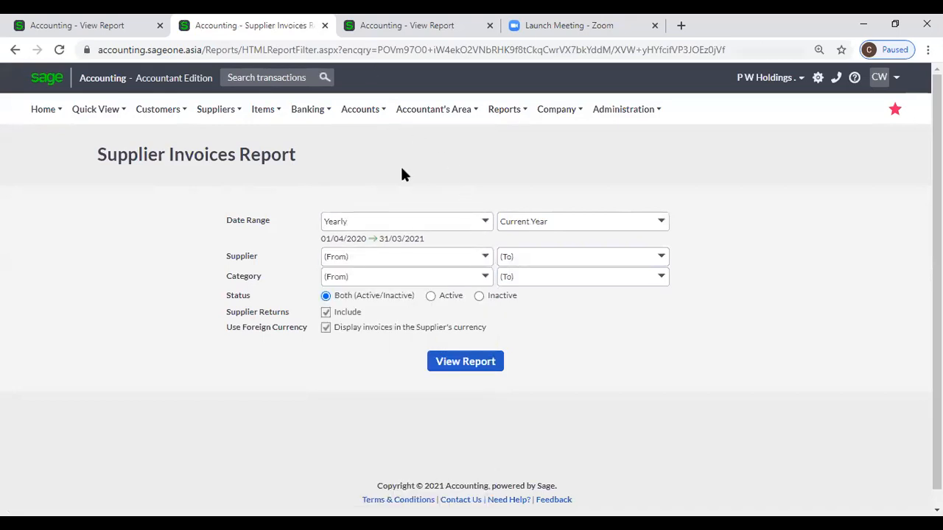
{"action": "left_click", "coordinate": [486, 276]}
{"action": "left_click", "coordinate": [658, 333]}
{"action": "left_click", "coordinate": [469, 366]}
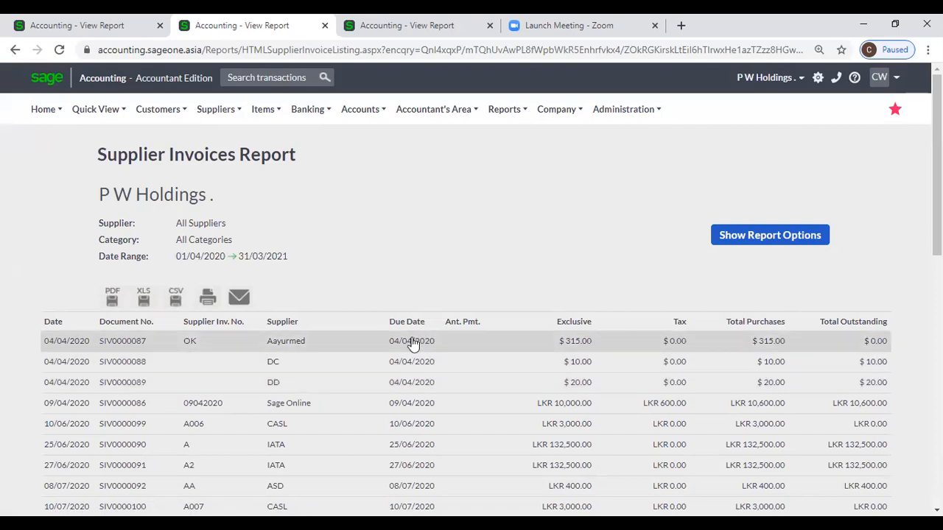
Review the listed supplier invoices, including their total purchases and total outstanding amounts.
{"action": "scroll", "coordinate": [477, 347], "scroll_direction": "down", "scroll_amount": 2}
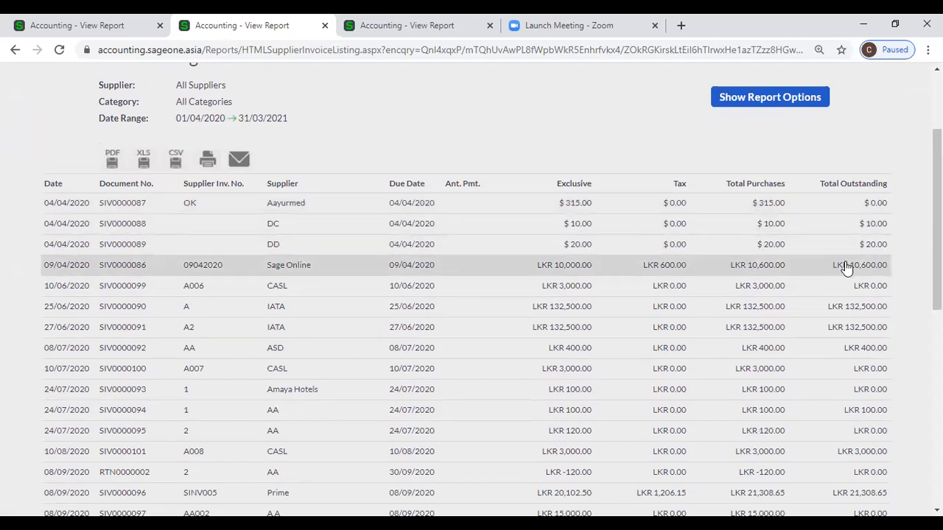
{"action": "scroll", "coordinate": [847, 268], "scroll_direction": "down", "scroll_amount": 10}
{"action": "scroll", "coordinate": [846, 268], "scroll_direction": "up", "scroll_amount": 6}
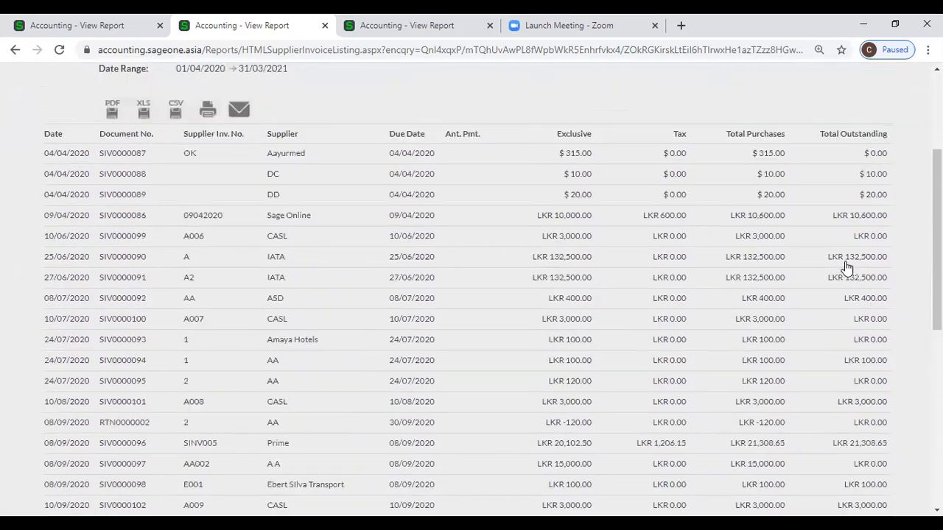
{"action": "scroll", "coordinate": [847, 268], "scroll_direction": "up", "scroll_amount": 2}
{"action": "scroll", "coordinate": [847, 268], "scroll_direction": "down", "scroll_amount": 4}
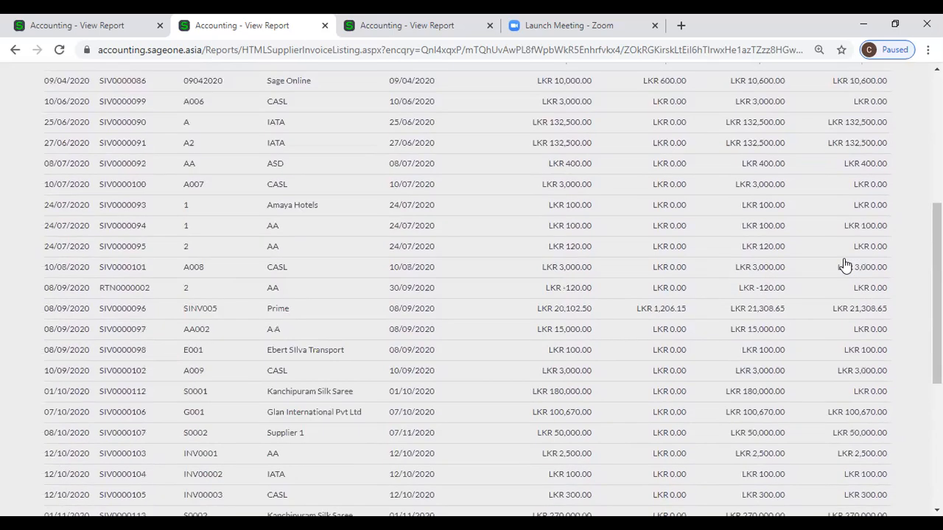
Review the remaining supplier invoices to the end of the report, and return to the supplier, category and date range details.
{"action": "scroll", "coordinate": [846, 267], "scroll_direction": "down", "scroll_amount": 2}
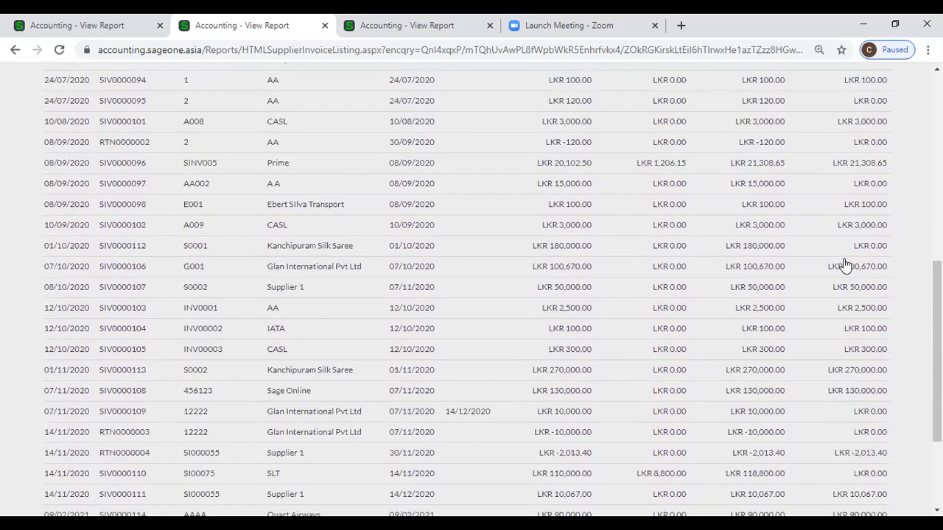
{"action": "scroll", "coordinate": [846, 267], "scroll_direction": "down", "scroll_amount": 2}
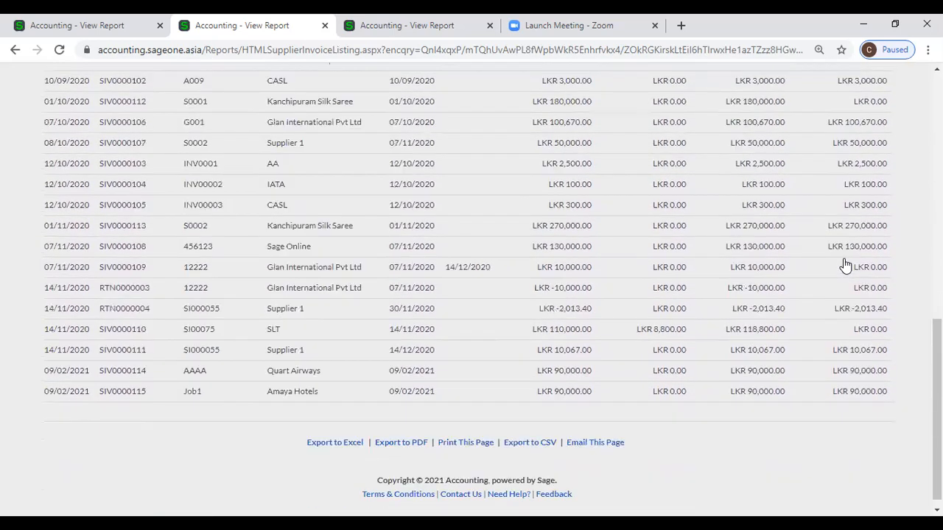
{"action": "scroll", "coordinate": [845, 266], "scroll_direction": "down", "scroll_amount": 1}
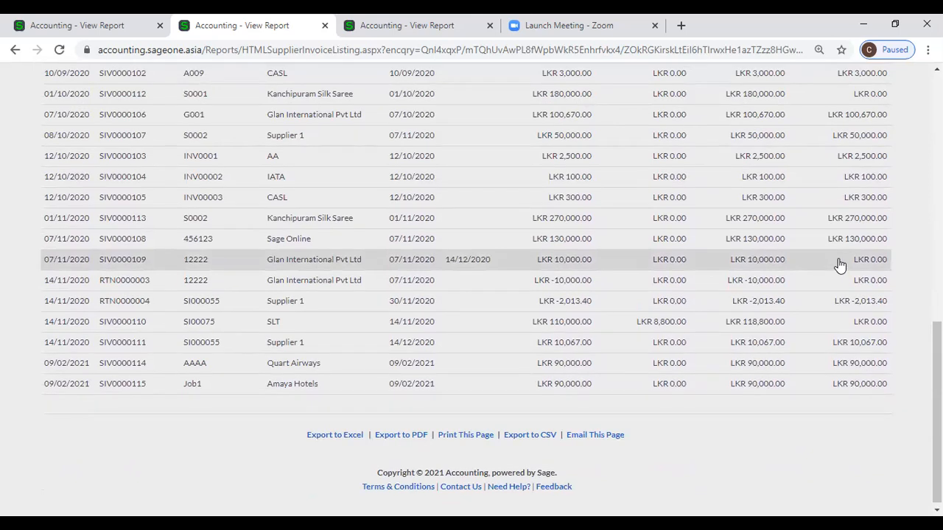
{"action": "scroll", "coordinate": [840, 265], "scroll_direction": "up", "scroll_amount": 3}
{"action": "scroll", "coordinate": [803, 266], "scroll_direction": "up", "scroll_amount": 3}
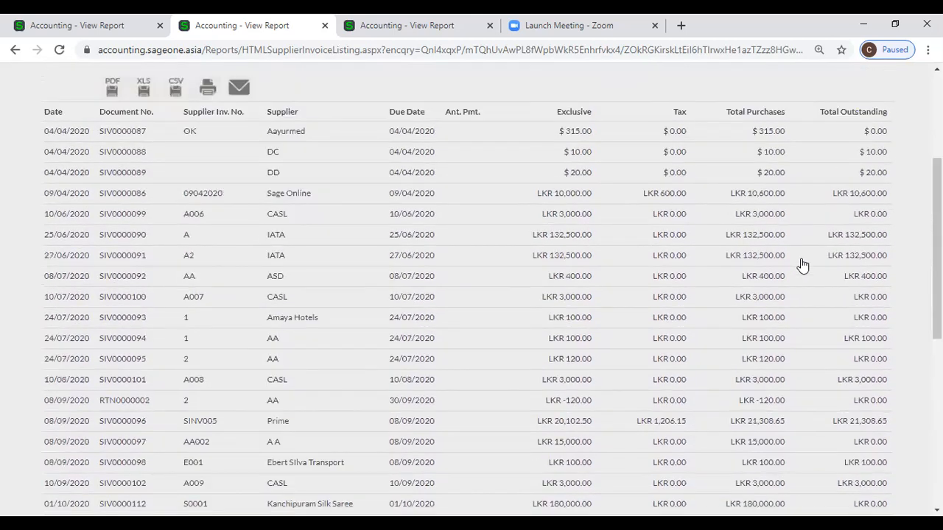
{"action": "scroll", "coordinate": [424, 218], "scroll_direction": "up", "scroll_amount": 2}
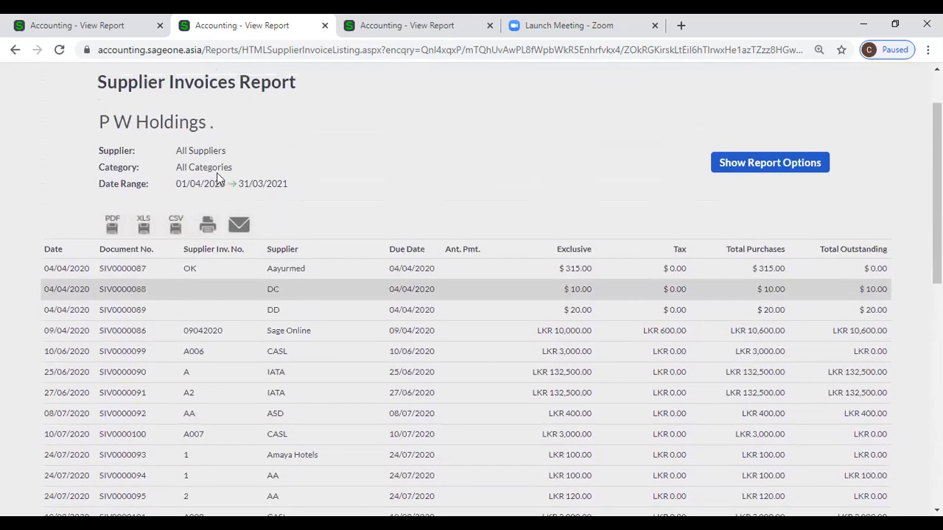
{"action": "scroll", "coordinate": [308, 184], "scroll_direction": "up", "scroll_amount": 1}
Open the Supplier Invoices list and add the Anticipated Payment Date column to its grid.
{"action": "left_click", "coordinate": [434, 204]}
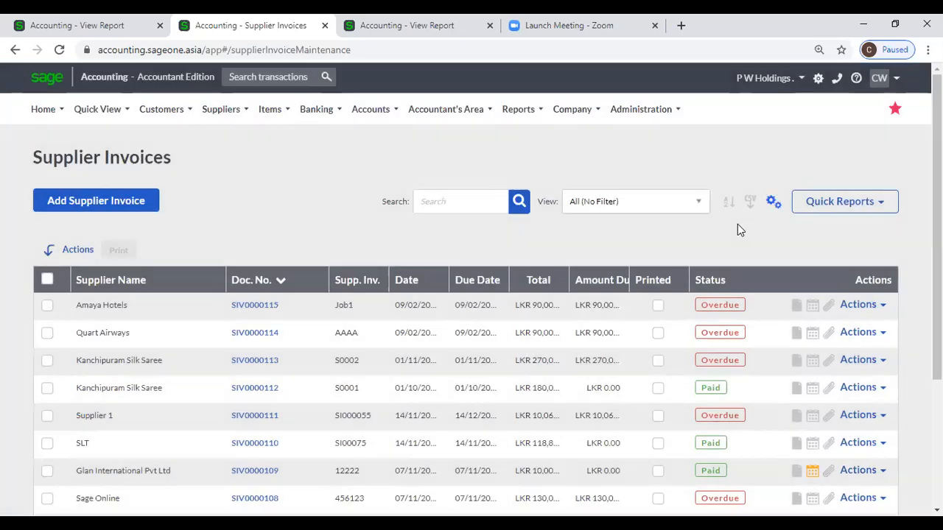
{"action": "left_click", "coordinate": [771, 202]}
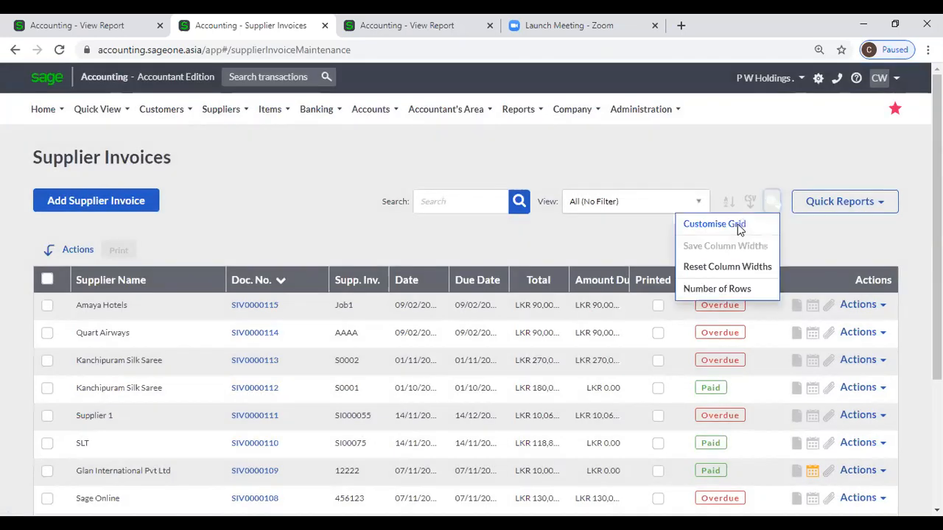
{"action": "left_click", "coordinate": [726, 224]}
{"action": "left_click", "coordinate": [305, 188]}
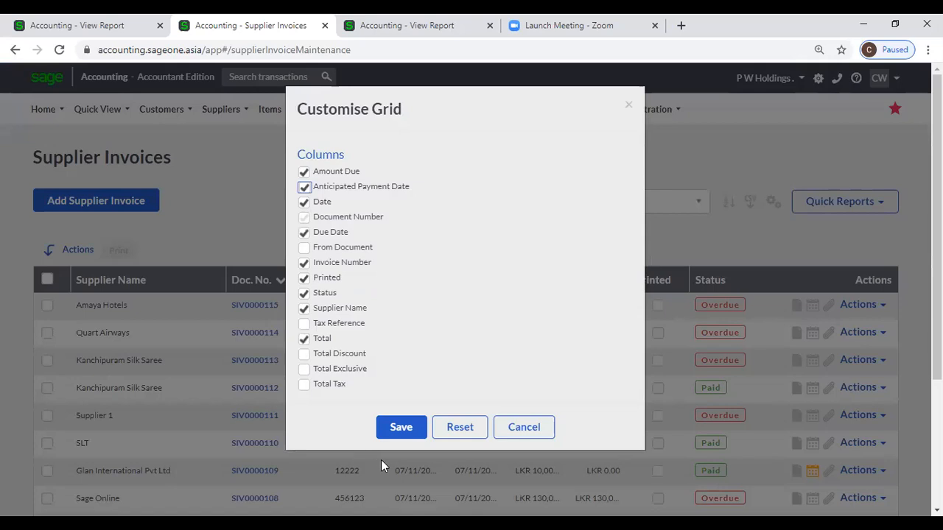
{"action": "left_click", "coordinate": [396, 429]}
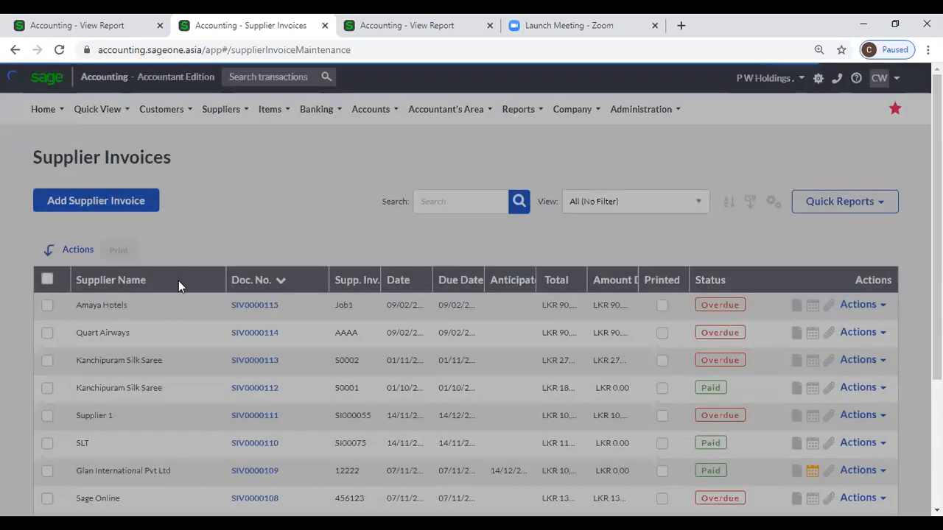
Sort the supplier invoices list by supplier name, and re-sort it by document number in ascending order.
{"action": "left_click", "coordinate": [178, 282]}
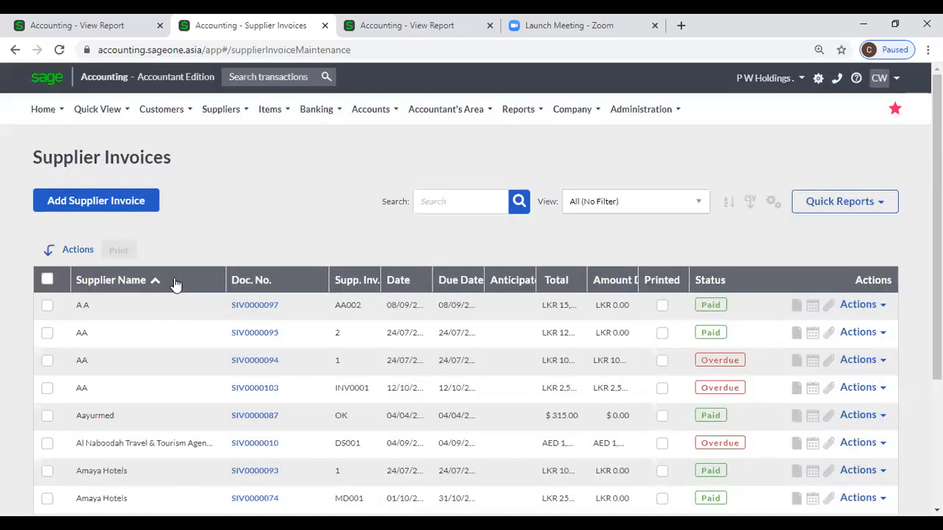
{"action": "left_click", "coordinate": [281, 278]}
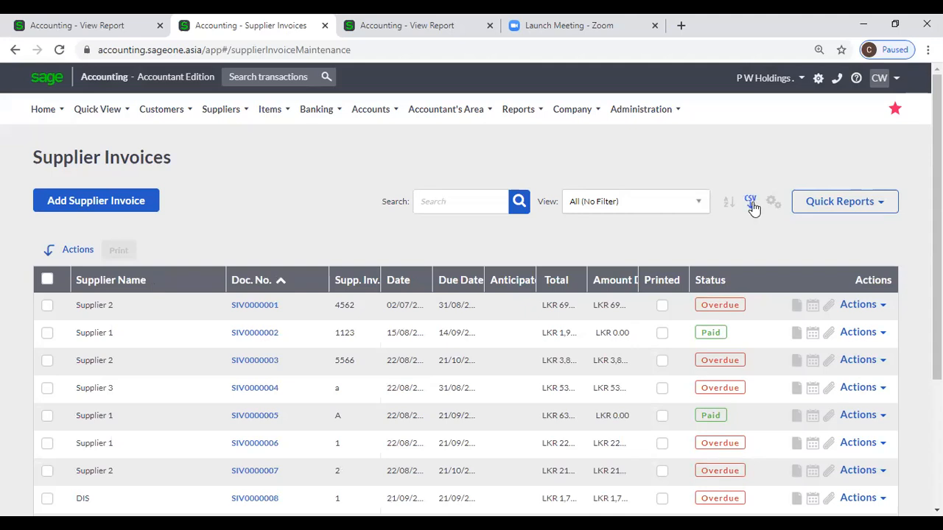
Open the Supplier Purchase Orders list and check its grid column choices without saving changes.
{"action": "left_click", "coordinate": [221, 109]}
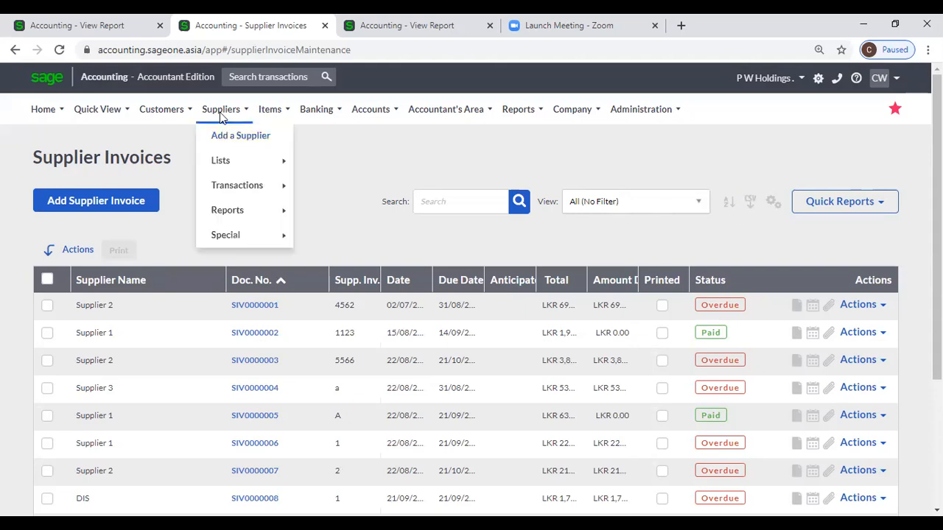
{"action": "mouse_move", "coordinate": [234, 190]}
{"action": "left_click", "coordinate": [351, 185]}
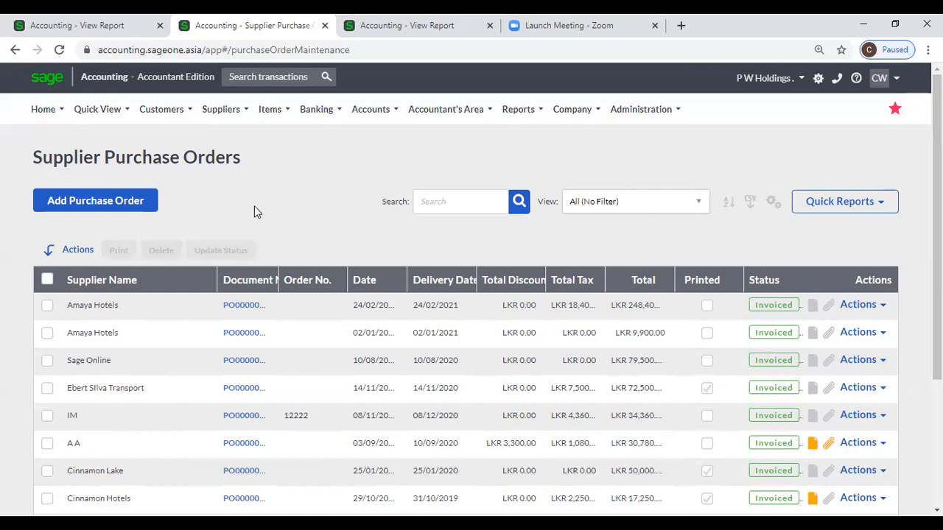
{"action": "left_click", "coordinate": [775, 208]}
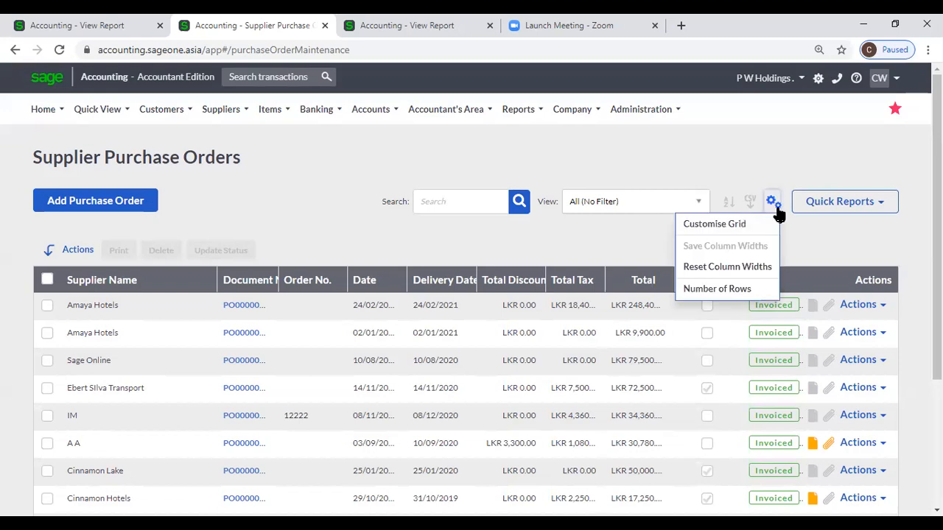
{"action": "left_click", "coordinate": [734, 224]}
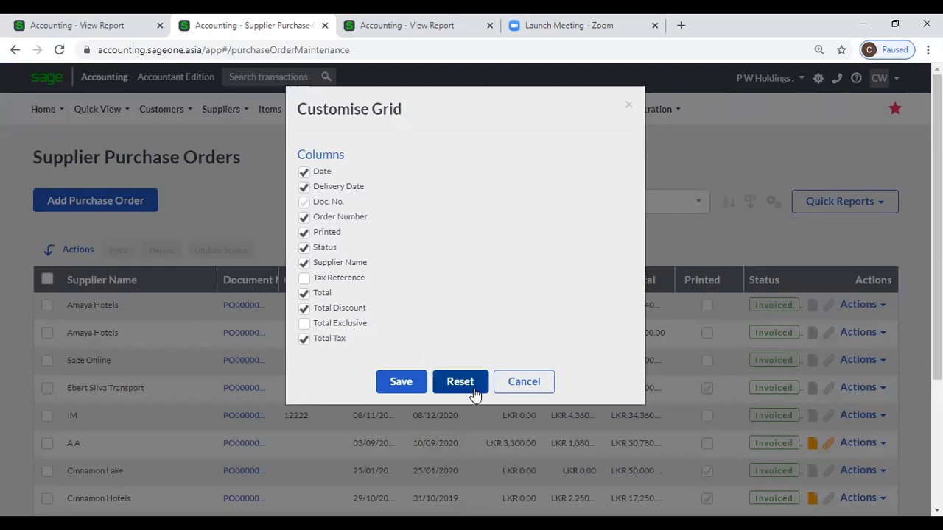
{"action": "left_click", "coordinate": [525, 389]}
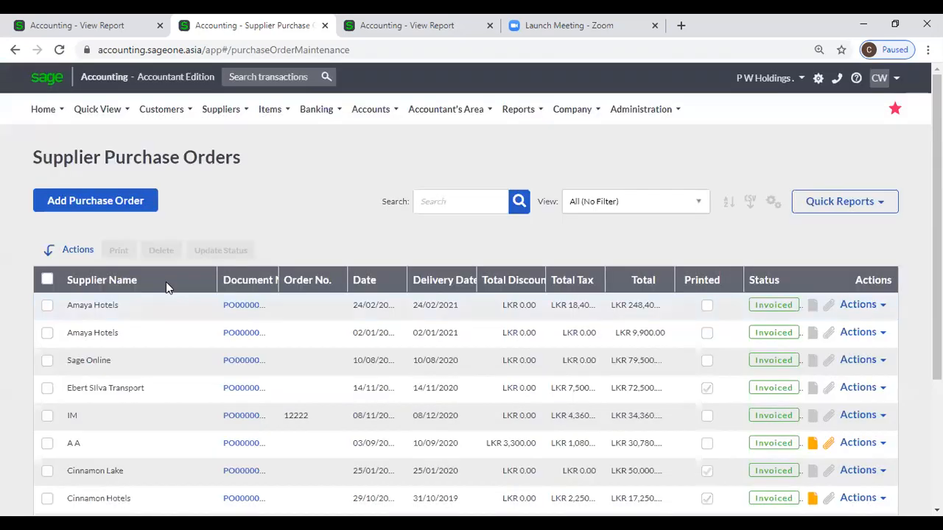
Sort the purchase orders by supplier name in ascending and descending order, and leave them ascending.
{"action": "left_click", "coordinate": [198, 287]}
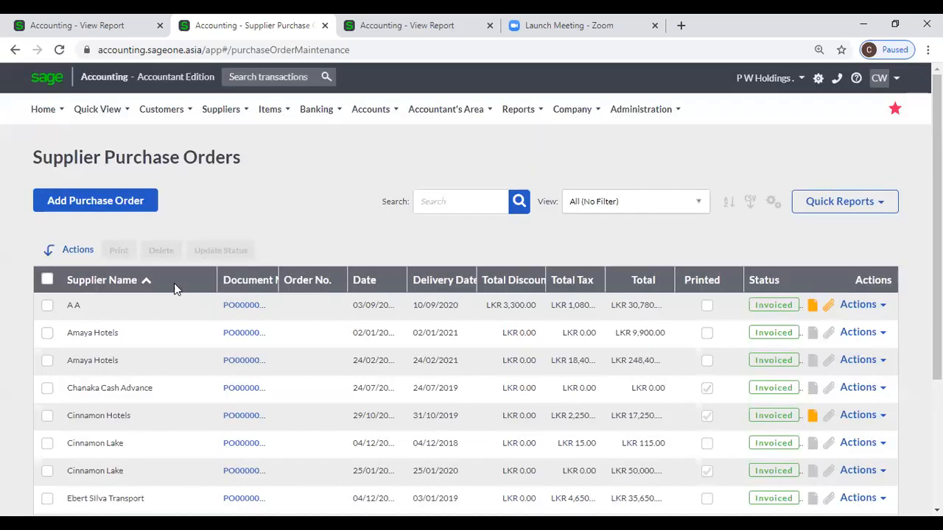
{"action": "left_click", "coordinate": [175, 287]}
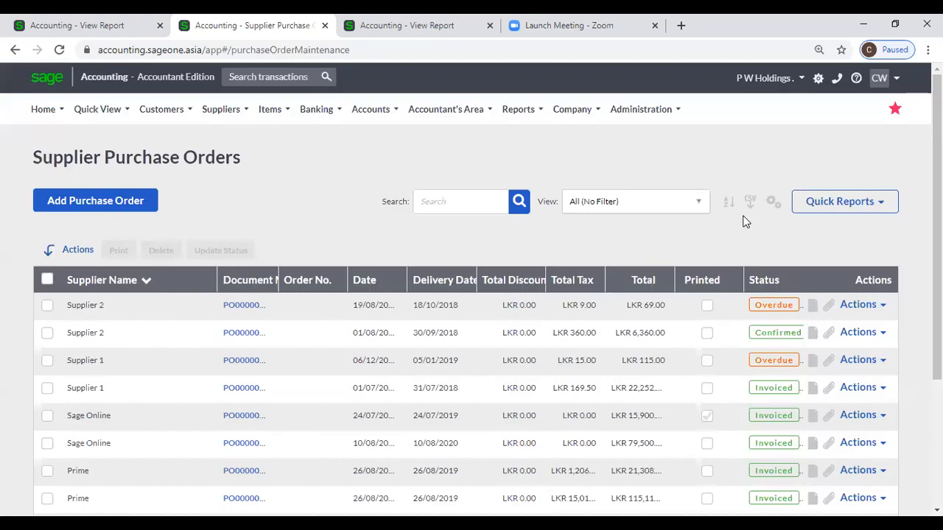
{"action": "left_click", "coordinate": [750, 208]}
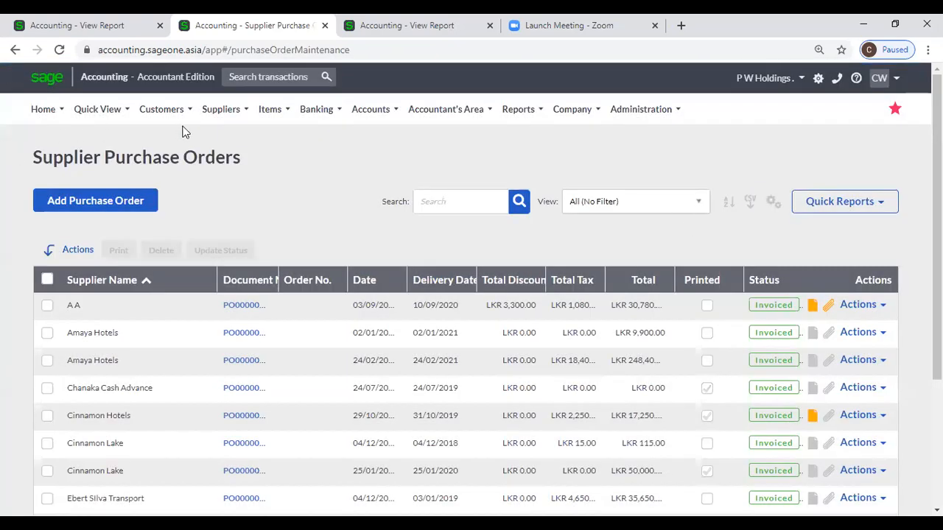
Run the Supplier Unallocated Payments report for date range All, covering all suppliers and categories, with returns and adjustments included.
{"action": "left_click", "coordinate": [226, 116]}
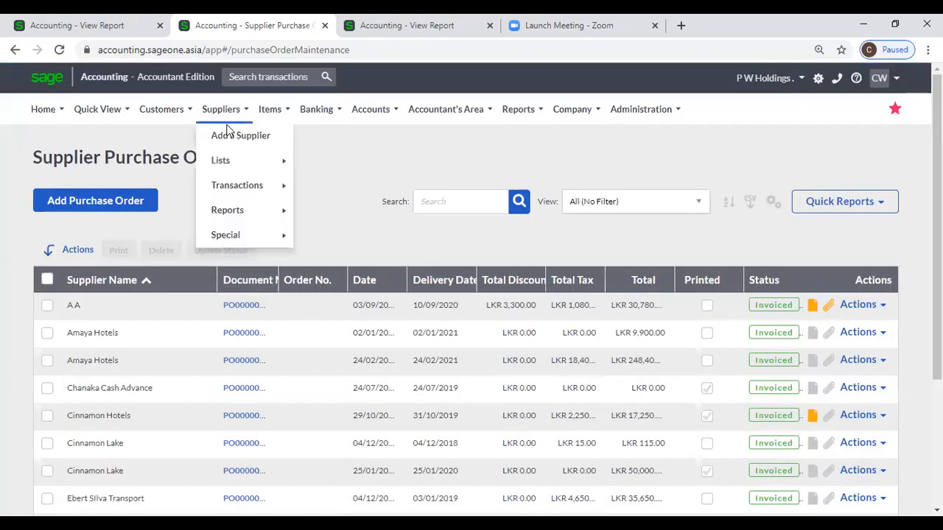
{"action": "mouse_move", "coordinate": [235, 213]}
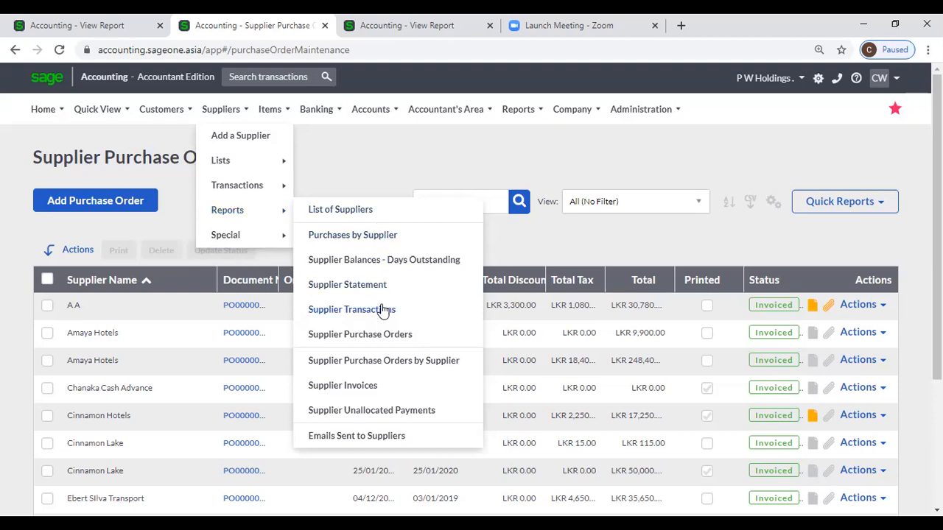
{"action": "left_click", "coordinate": [419, 410]}
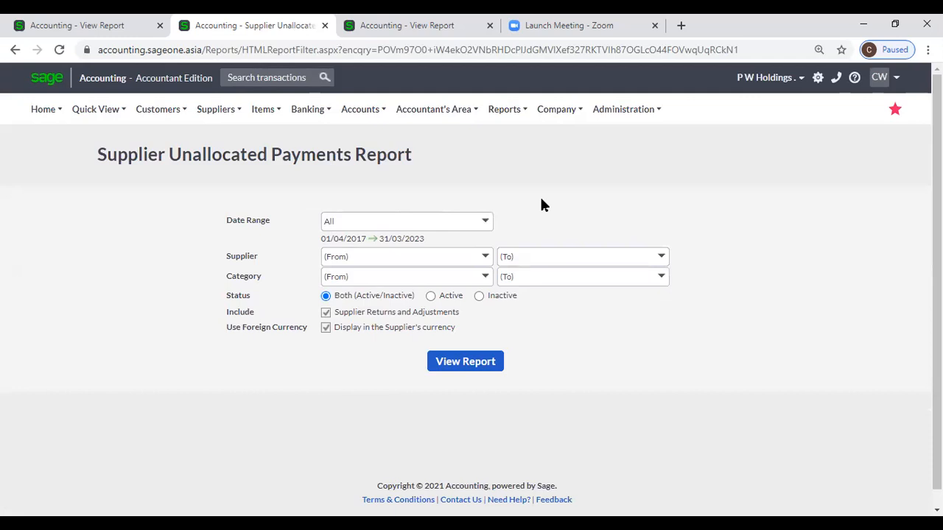
{"action": "left_click", "coordinate": [460, 361]}
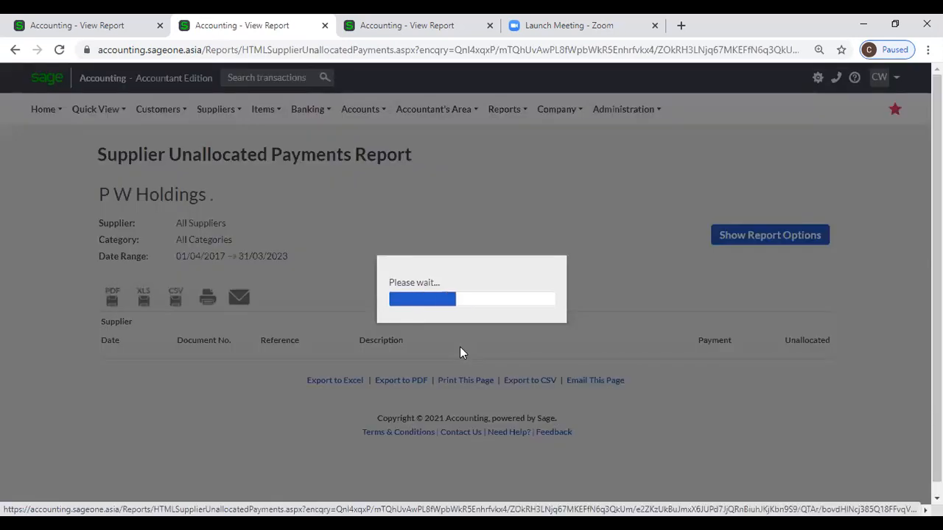
Review the unallocated payments per supplier, comparing the payment and unallocated amounts for AA, Amaya Hotels and CASL.
{"action": "scroll", "coordinate": [460, 353], "scroll_direction": "down", "scroll_amount": 3}
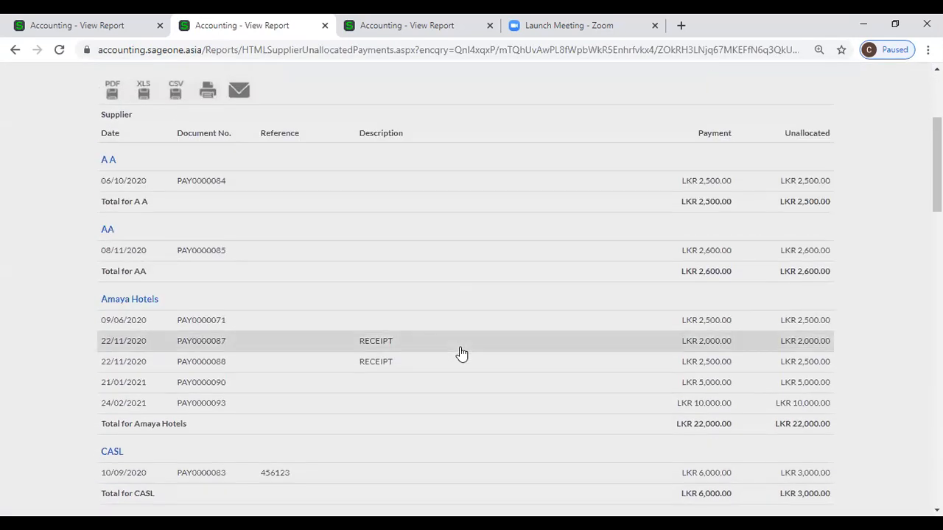
{"action": "scroll", "coordinate": [516, 362], "scroll_direction": "down", "scroll_amount": 2}
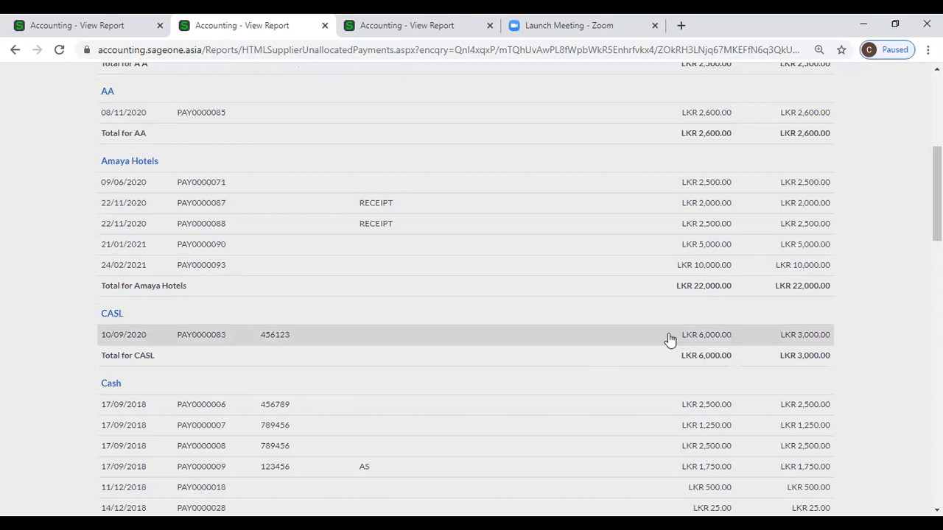
{"action": "scroll", "coordinate": [686, 341], "scroll_direction": "up", "scroll_amount": 1}
{"action": "scroll", "coordinate": [684, 335], "scroll_direction": "up", "scroll_amount": 2}
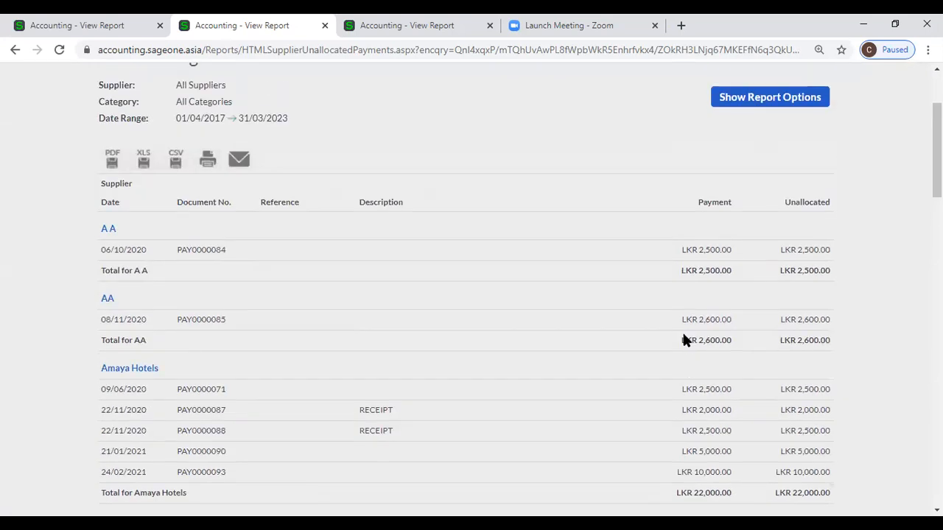
{"action": "scroll", "coordinate": [737, 347], "scroll_direction": "down", "scroll_amount": 3}
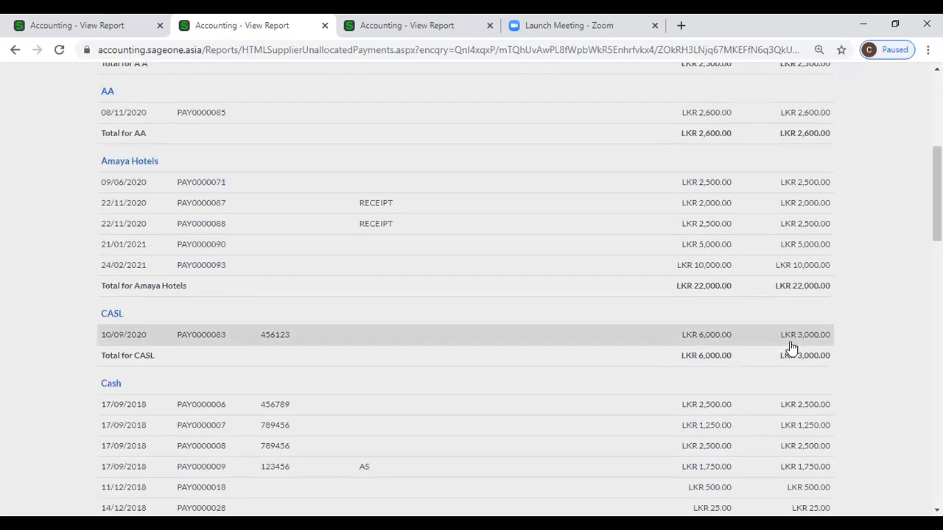
{"action": "scroll", "coordinate": [791, 347], "scroll_direction": "up", "scroll_amount": 3}
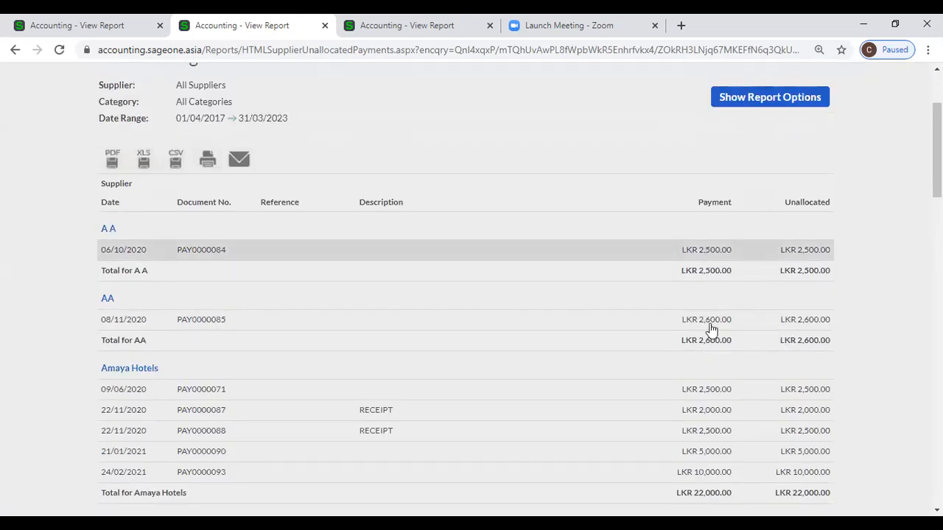
{"action": "scroll", "coordinate": [712, 372], "scroll_direction": "down", "scroll_amount": 1}
{"action": "scroll", "coordinate": [708, 354], "scroll_direction": "down", "scroll_amount": 3}
{"action": "scroll", "coordinate": [695, 294], "scroll_direction": "up", "scroll_amount": 3}
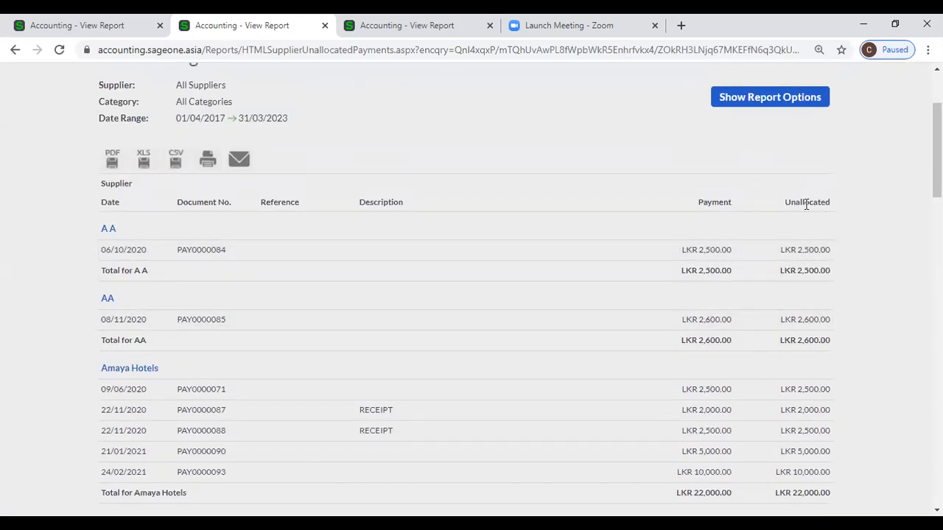
{"action": "scroll", "coordinate": [815, 293], "scroll_direction": "down", "scroll_amount": 2}
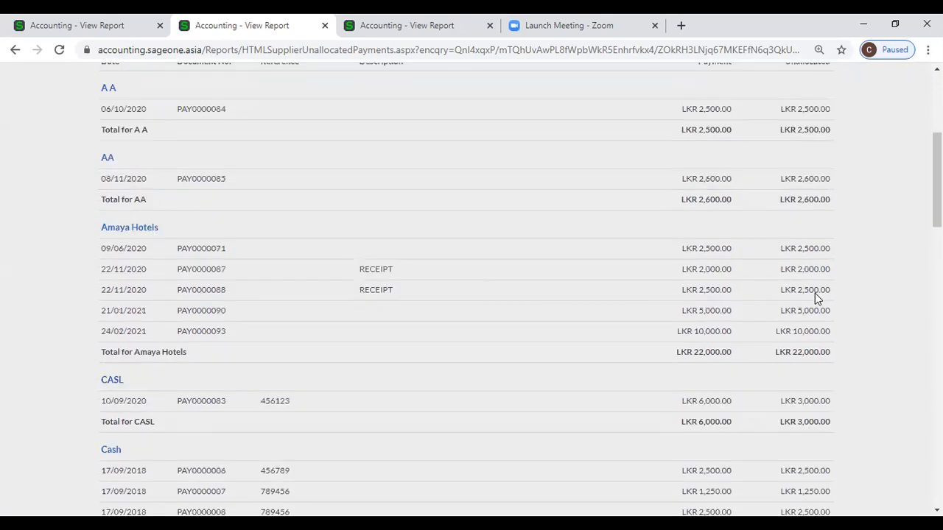
{"action": "scroll", "coordinate": [815, 294], "scroll_direction": "down", "scroll_amount": 2}
{"action": "scroll", "coordinate": [816, 298], "scroll_direction": "down", "scroll_amount": 1}
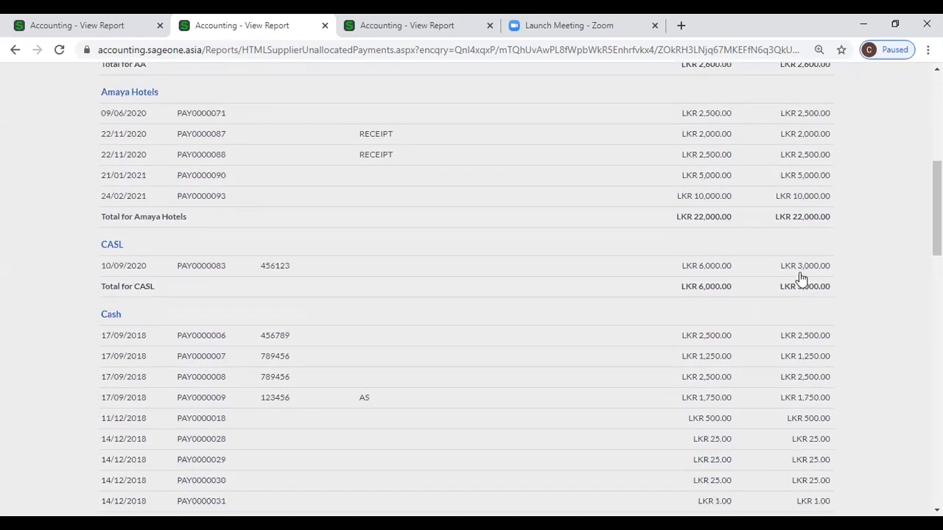
{"action": "scroll", "coordinate": [794, 279], "scroll_direction": "up", "scroll_amount": 5}
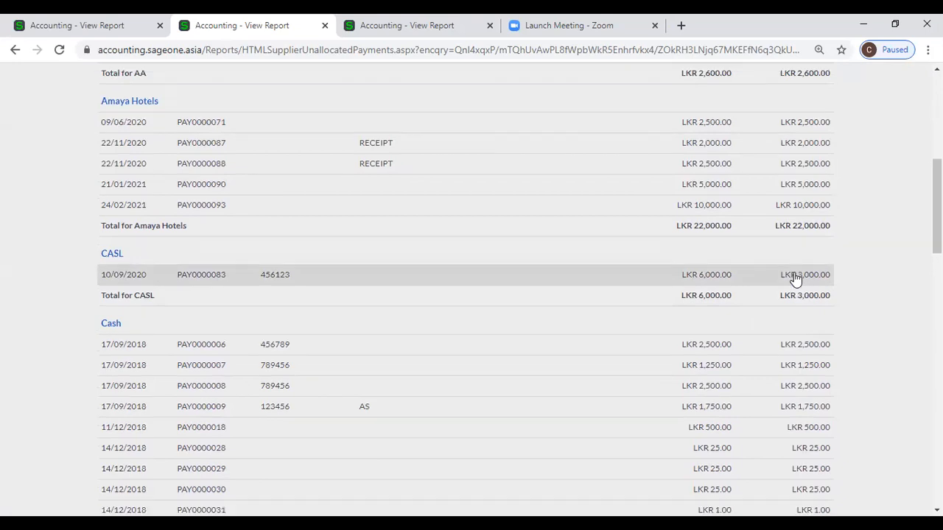
{"action": "scroll", "coordinate": [795, 278], "scroll_direction": "up", "scroll_amount": 1}
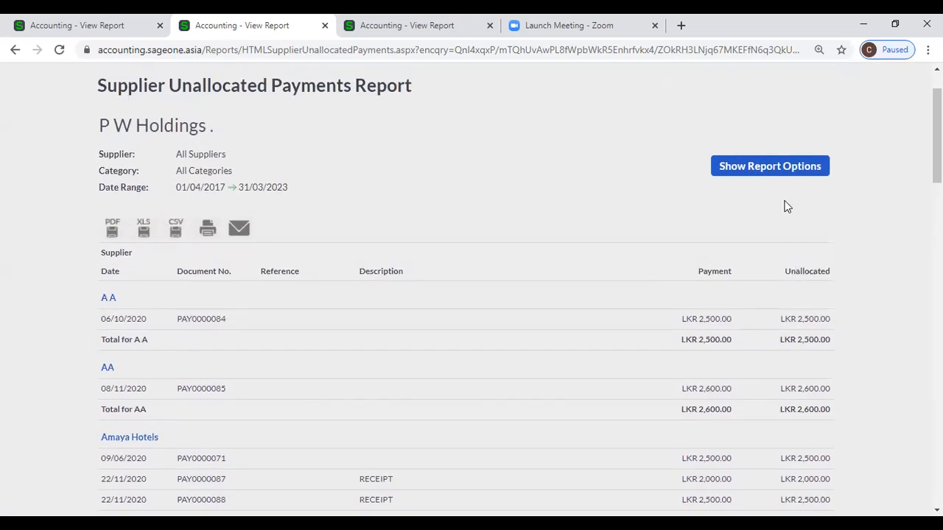
Show the unallocated payments report options, check the available filters, and look through the supplier payment entries again.
{"action": "left_click", "coordinate": [783, 169]}
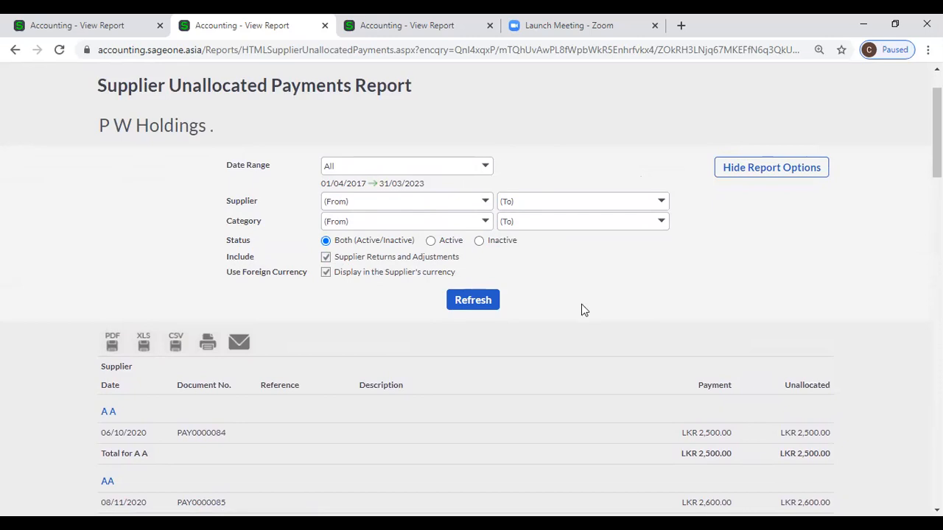
{"action": "scroll", "coordinate": [722, 333], "scroll_direction": "down", "scroll_amount": 5}
{"action": "scroll", "coordinate": [722, 332], "scroll_direction": "down", "scroll_amount": 3}
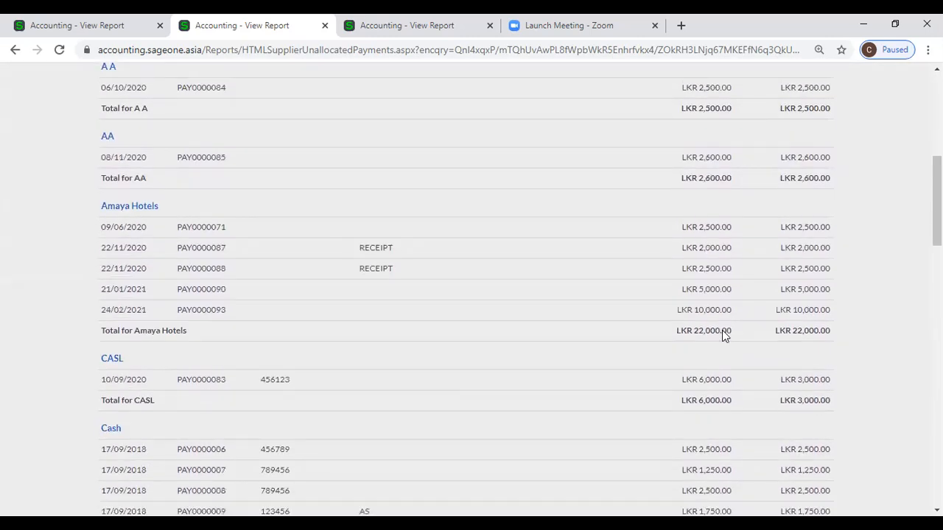
Review the remaining unallocated supplier payments from Cash through Supplier 1, and return to the report's filter options and first entries.
{"action": "scroll", "coordinate": [722, 336], "scroll_direction": "down", "scroll_amount": 6}
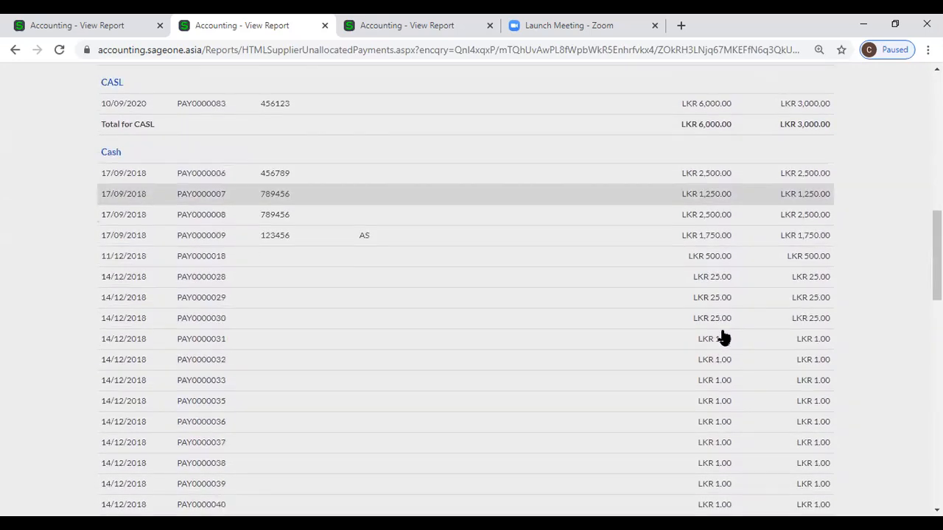
{"action": "scroll", "coordinate": [722, 336], "scroll_direction": "down", "scroll_amount": 4}
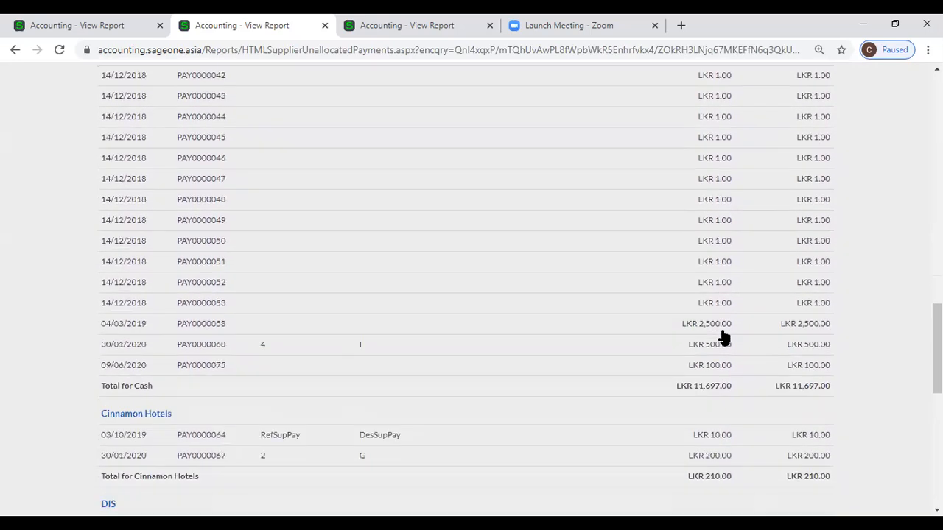
{"action": "scroll", "coordinate": [722, 336], "scroll_direction": "down", "scroll_amount": 6}
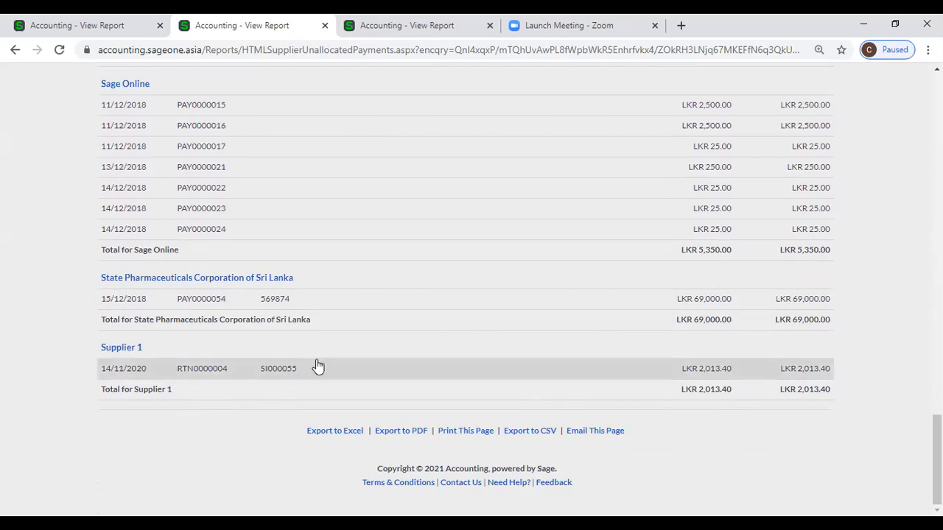
{"action": "scroll", "coordinate": [317, 366], "scroll_direction": "up", "scroll_amount": 5}
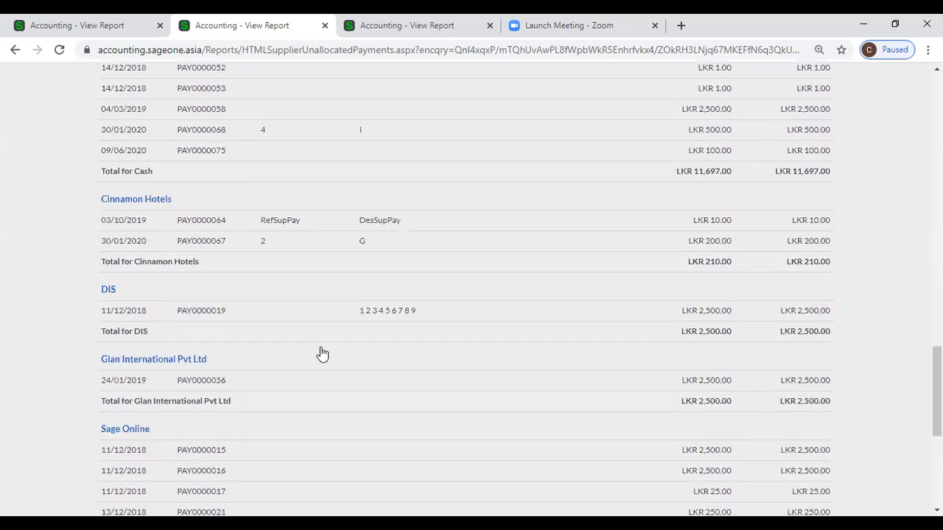
{"action": "scroll", "coordinate": [322, 354], "scroll_direction": "up", "scroll_amount": 10}
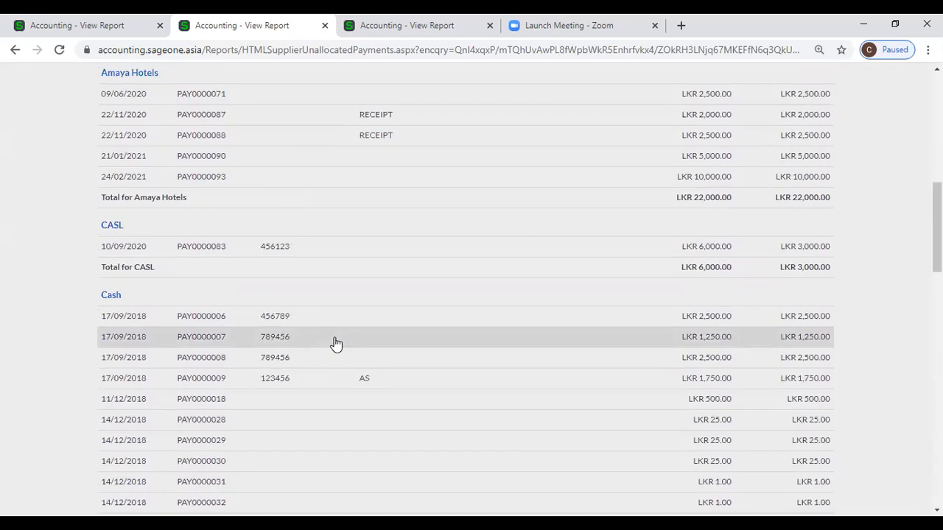
{"action": "scroll", "coordinate": [336, 344], "scroll_direction": "up", "scroll_amount": 10}
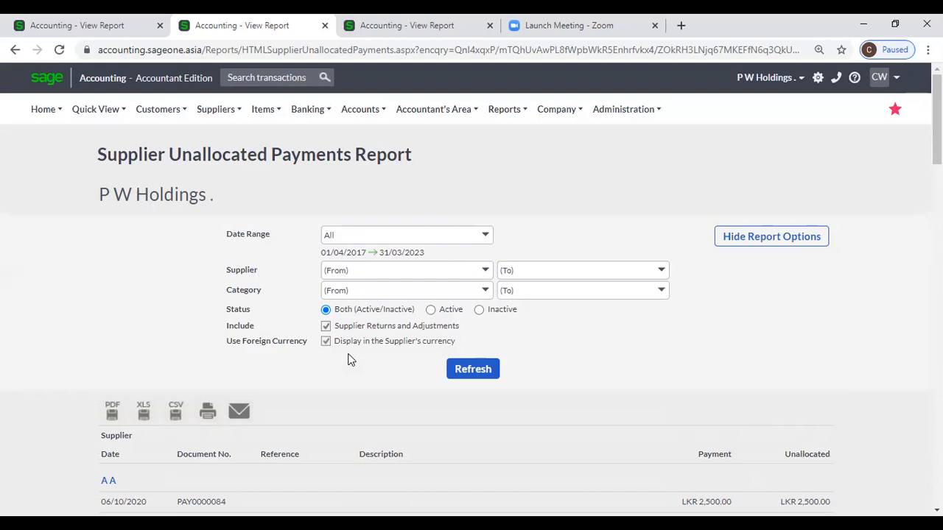
{"action": "left_click", "coordinate": [219, 111]}
{"action": "scroll", "coordinate": [538, 286], "scroll_direction": "down", "scroll_amount": 3}
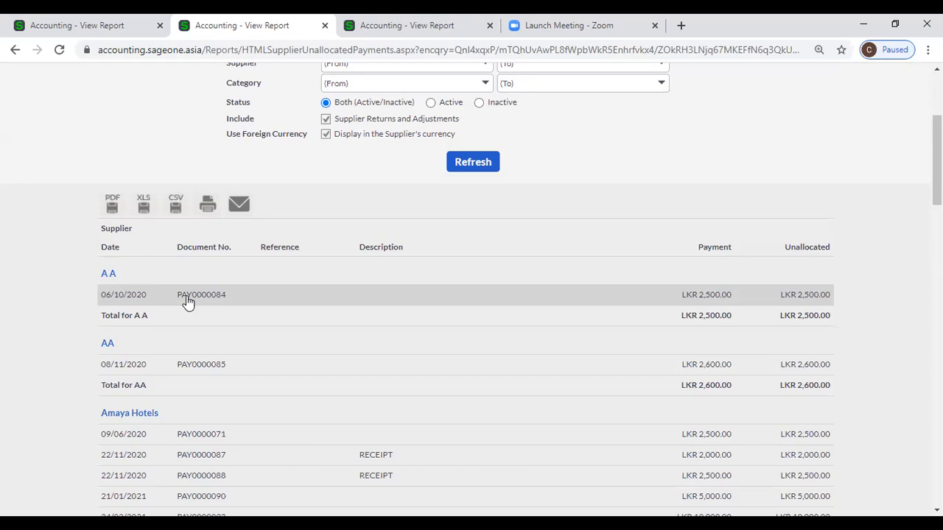
{"action": "scroll", "coordinate": [188, 302], "scroll_direction": "up", "scroll_amount": 3}
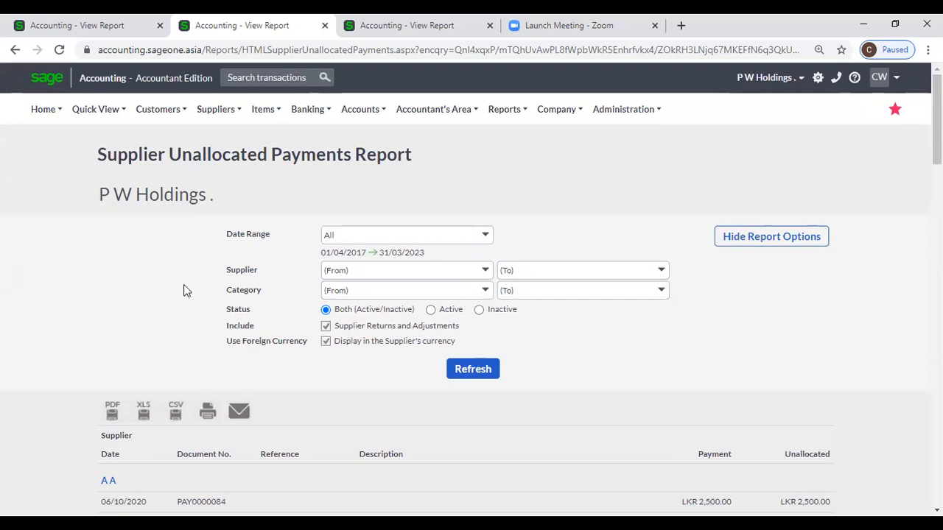
Run the Emails Sent to Suppliers report for date range All, covering all suppliers and categories with active status Both.
{"action": "left_click", "coordinate": [214, 110]}
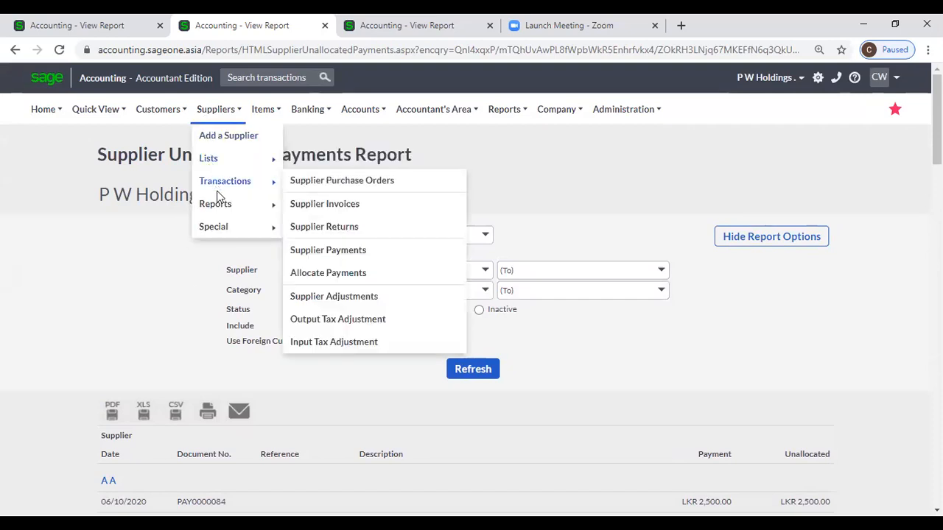
{"action": "mouse_move", "coordinate": [220, 205]}
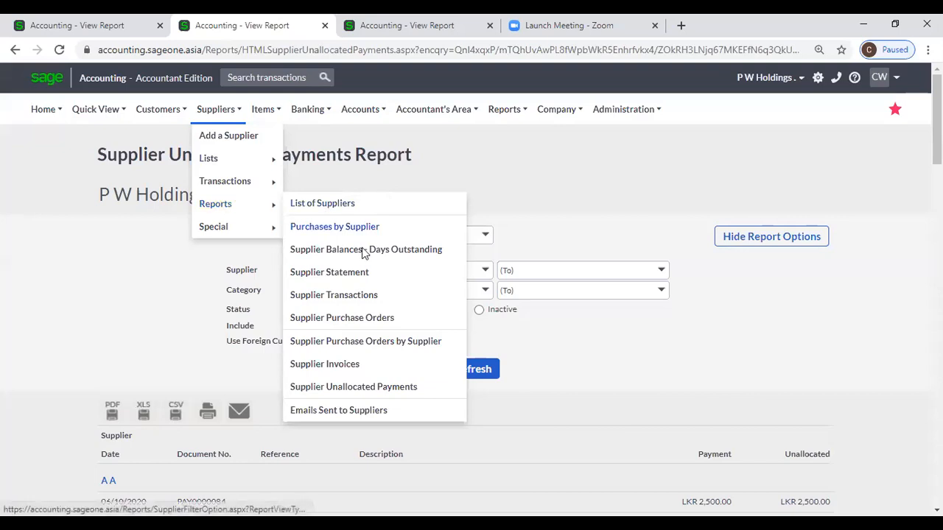
{"action": "left_click", "coordinate": [377, 410]}
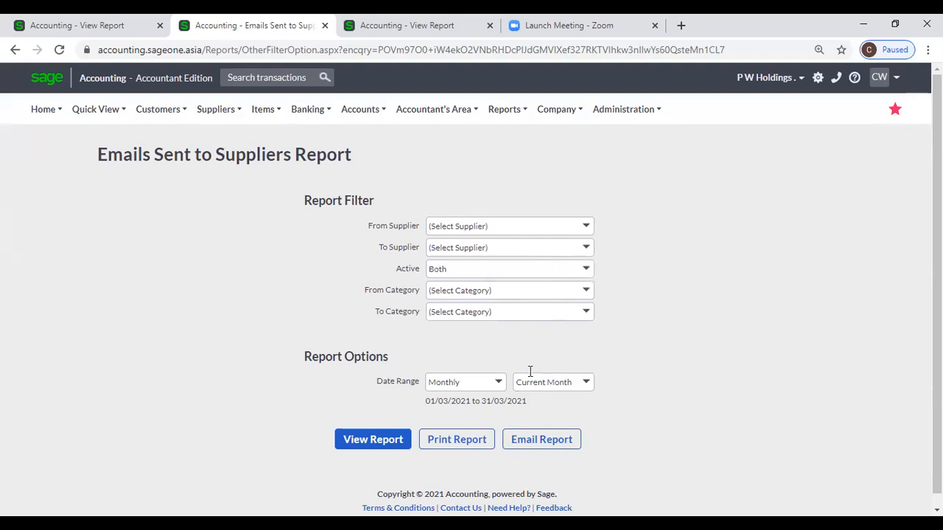
{"action": "left_click", "coordinate": [497, 391]}
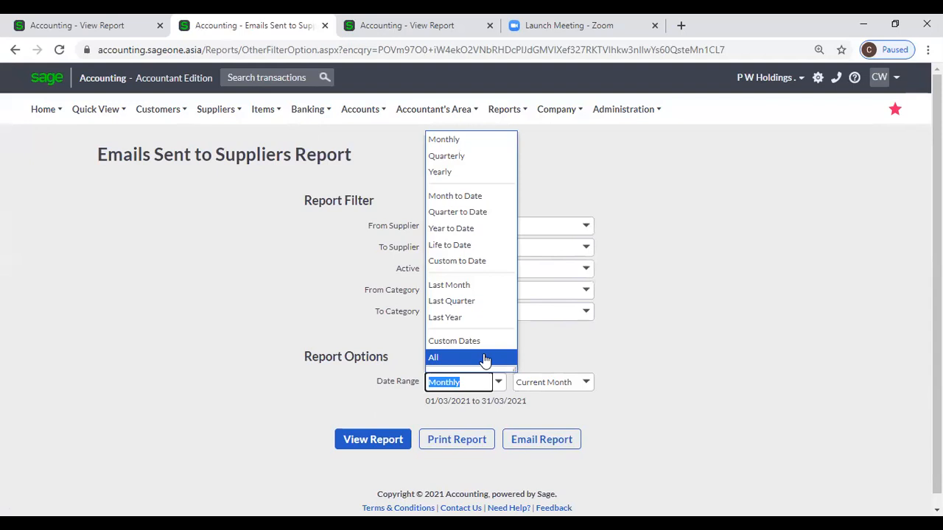
{"action": "left_click", "coordinate": [485, 359]}
{"action": "left_click", "coordinate": [368, 440]}
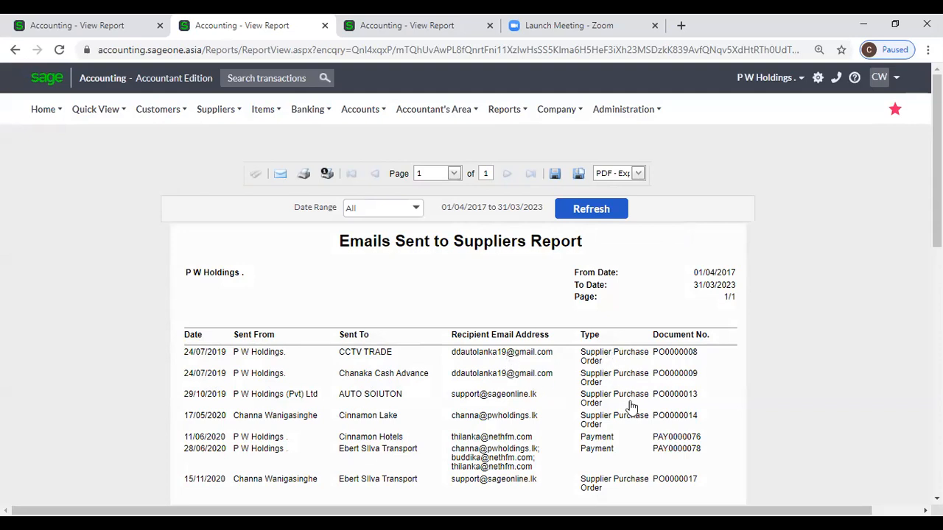
Review the emails sent to suppliers, checking the date, sender, recipient, document type and document number of each entry.
{"action": "scroll", "coordinate": [682, 349], "scroll_direction": "down", "scroll_amount": 2}
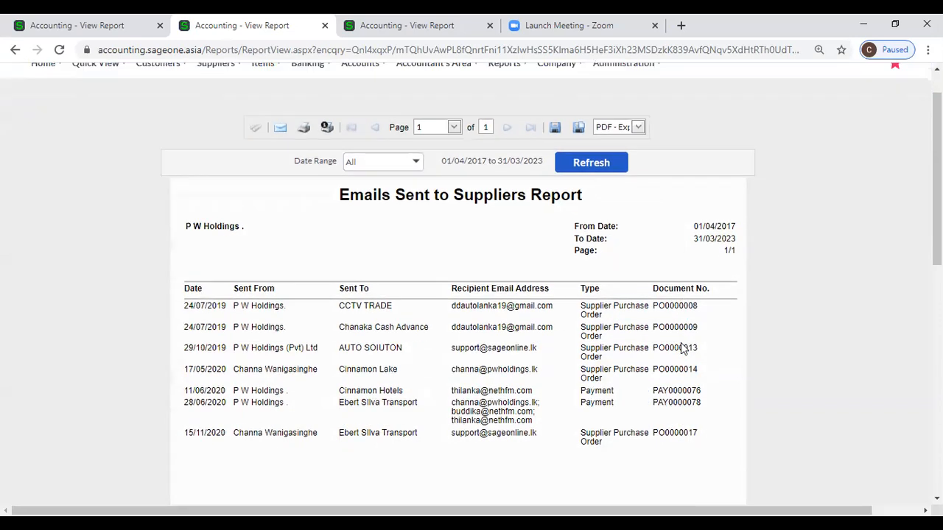
{"action": "scroll", "coordinate": [674, 356], "scroll_direction": "down", "scroll_amount": 3}
{"action": "scroll", "coordinate": [674, 357], "scroll_direction": "up", "scroll_amount": 3}
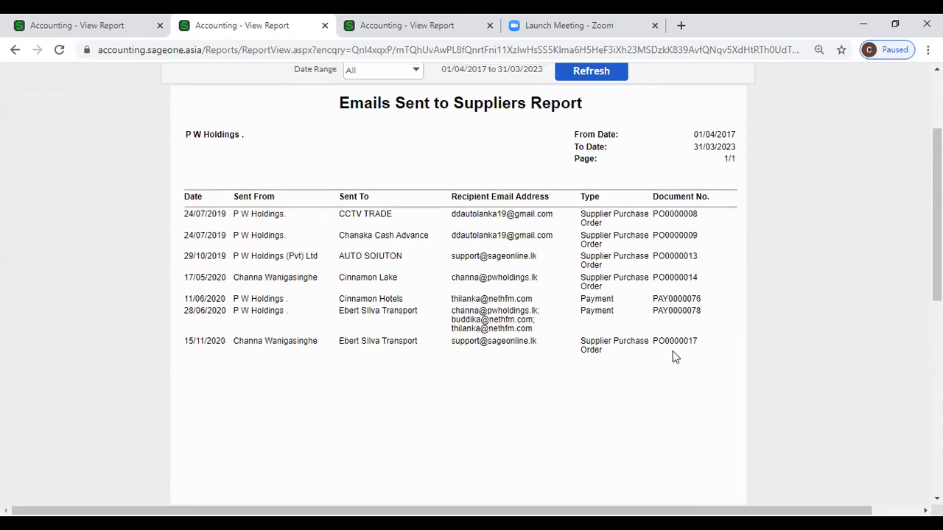
{"action": "scroll", "coordinate": [674, 358], "scroll_direction": "up", "scroll_amount": 1}
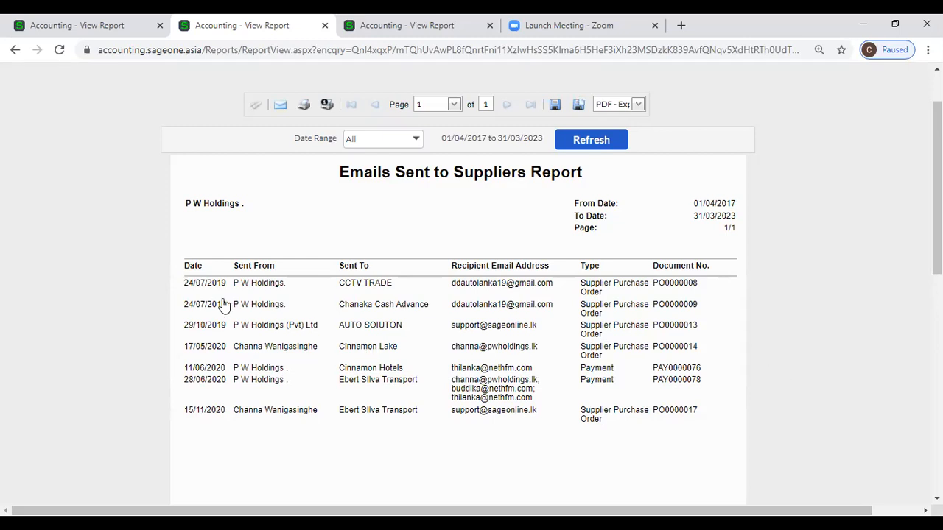
{"action": "scroll", "coordinate": [225, 305], "scroll_direction": "up", "scroll_amount": 1}
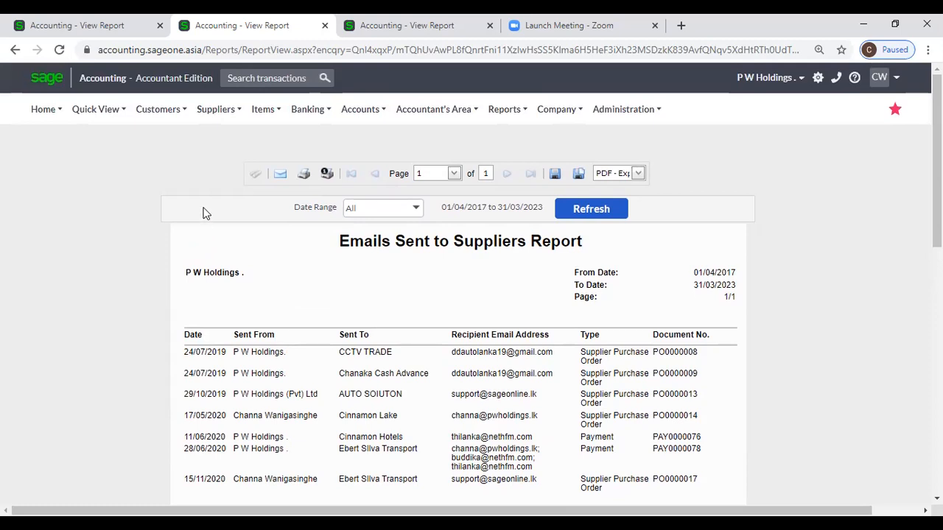
Open the form for adjusting supplier opening balances.
{"action": "left_click", "coordinate": [207, 120]}
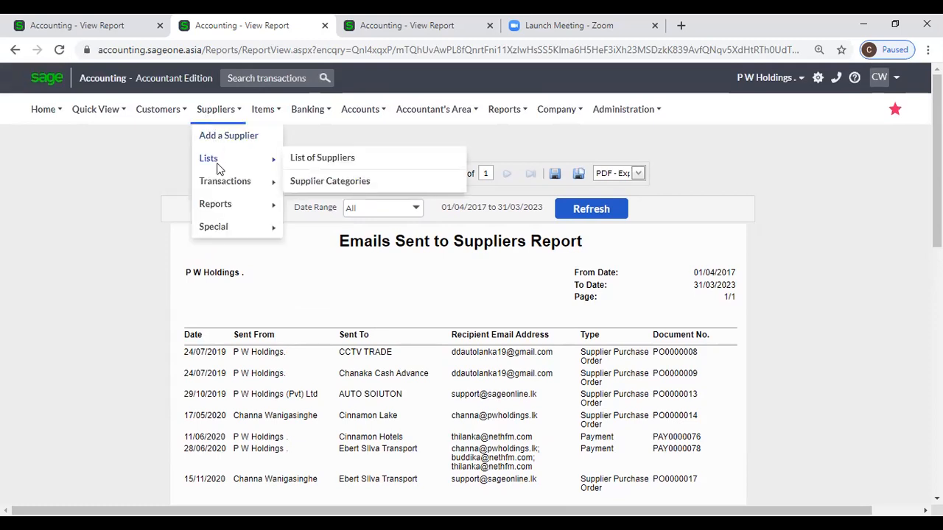
{"action": "mouse_move", "coordinate": [236, 227]}
{"action": "mouse_move", "coordinate": [237, 207]}
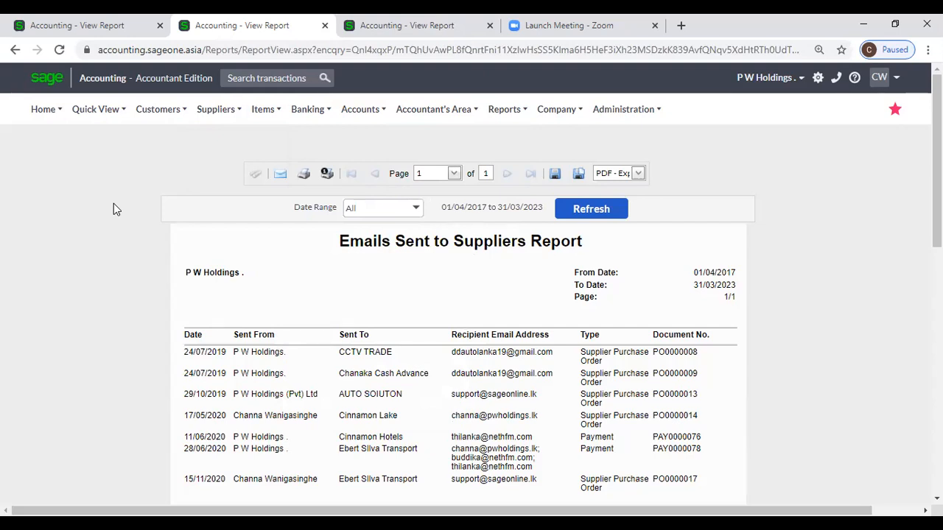
{"action": "left_click", "coordinate": [197, 109]}
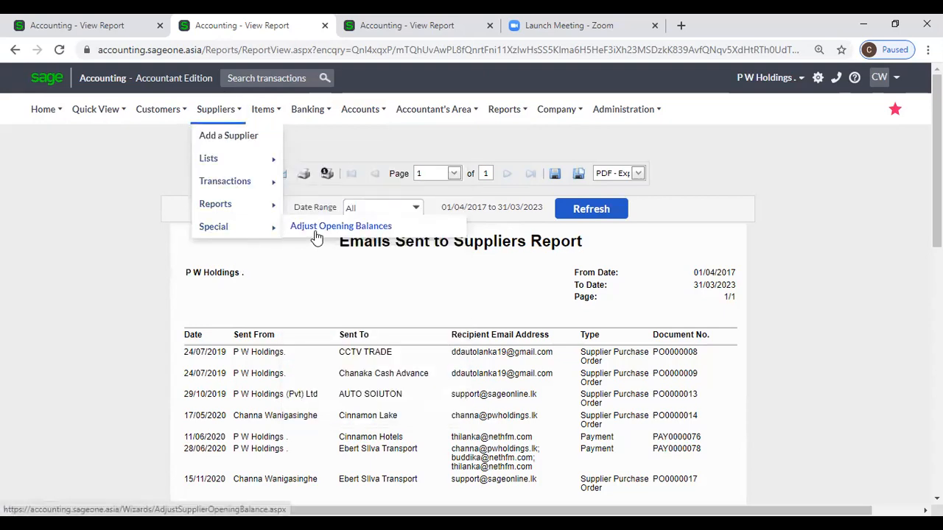
{"action": "left_click", "coordinate": [312, 235]}
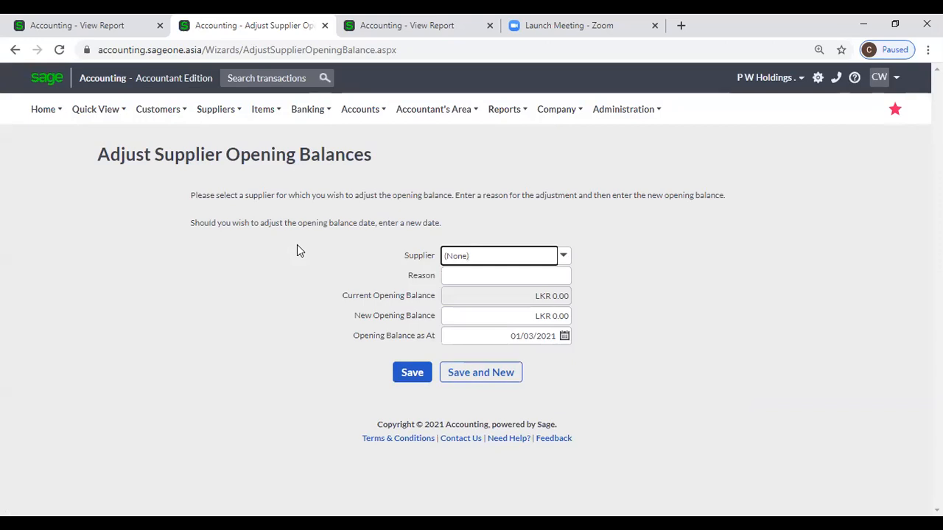
Choose SLIIT as the supplier whose opening balance is adjusted.
{"action": "key", "text": "BackSpace"}
{"action": "key", "text": "BackSpace"}
{"action": "key", "text": "BackSpace"}
{"action": "key", "text": "BackSpace"}
{"action": "key", "text": "BackSpace"}
{"action": "key", "text": "BackSpace"}
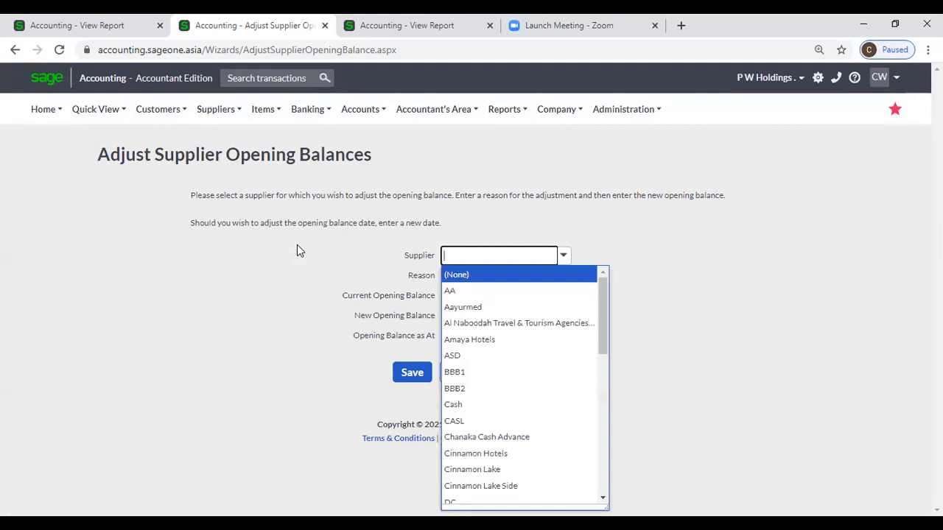
{"action": "type", "text": "S"}
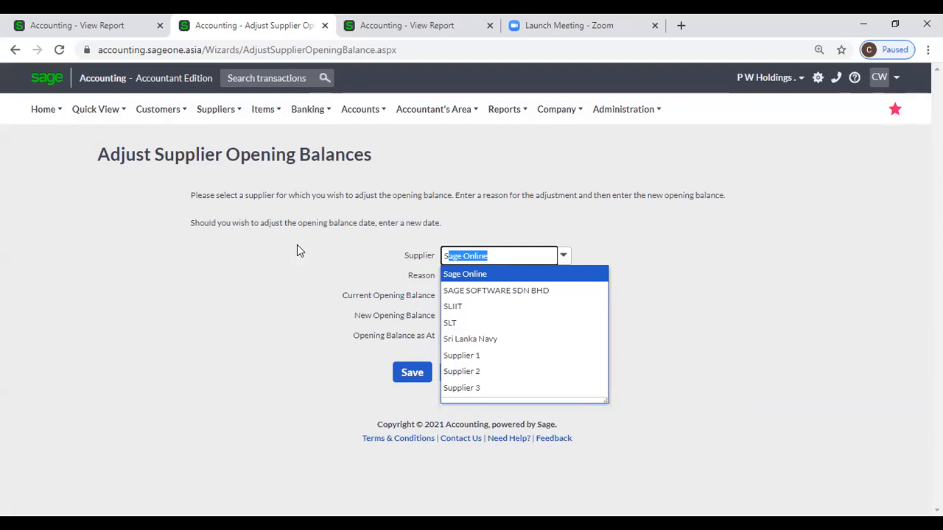
{"action": "type", "text": "LIIT"}
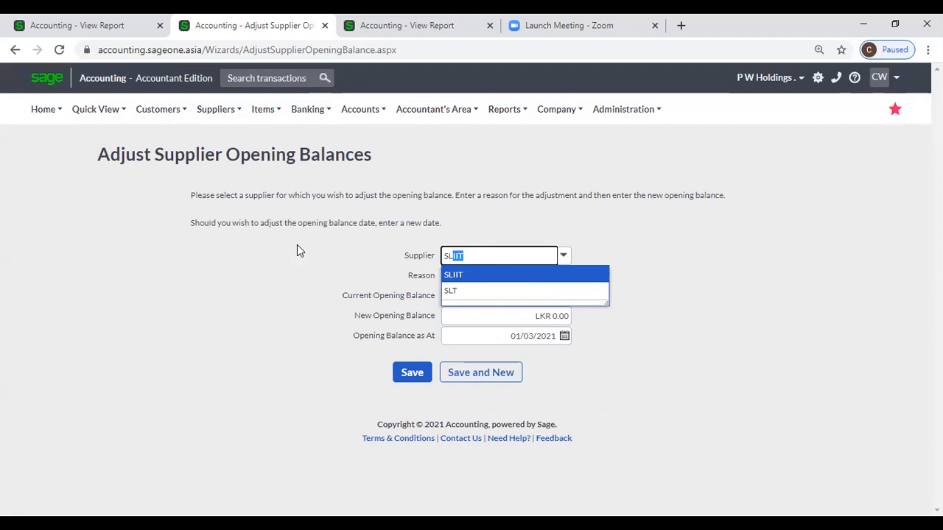
{"action": "key", "text": "Return"}
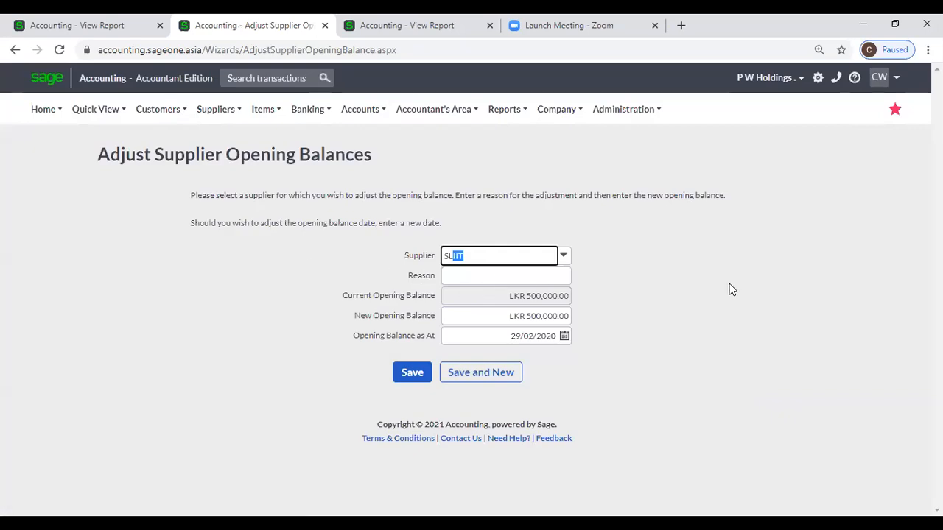
{"action": "left_click", "coordinate": [729, 284]}
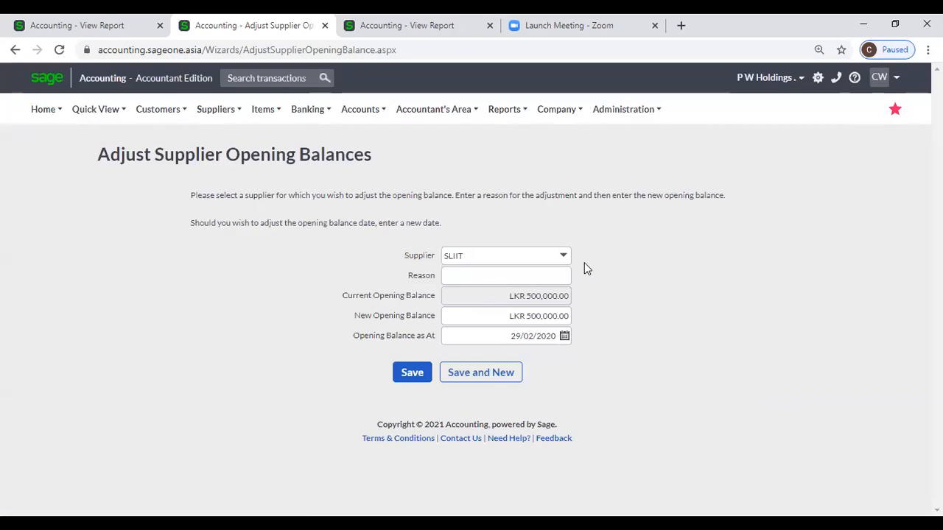
Enter Audit as the adjustment reason and set the supplier's new opening balance to LKR 400,000.00.
{"action": "left_click", "coordinate": [550, 276]}
{"action": "type", "text": "Audit"}
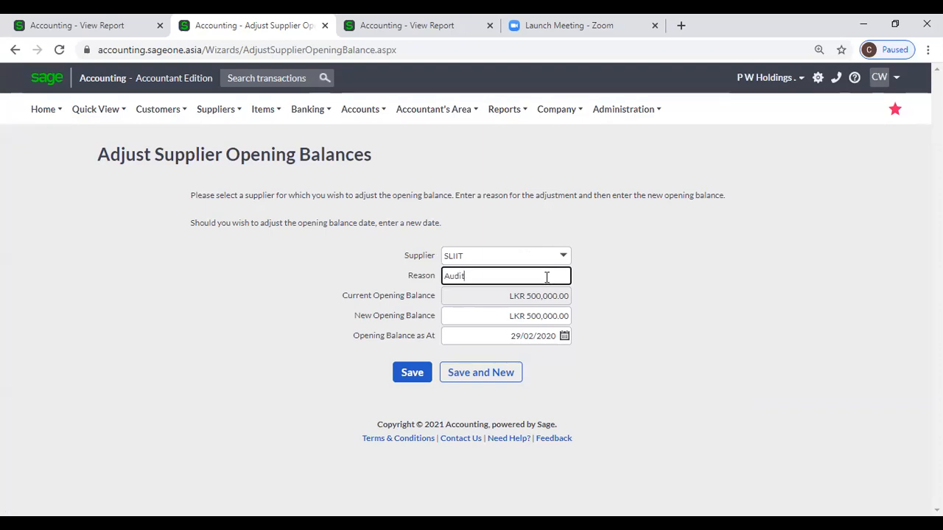
{"action": "key", "text": "Tab"}
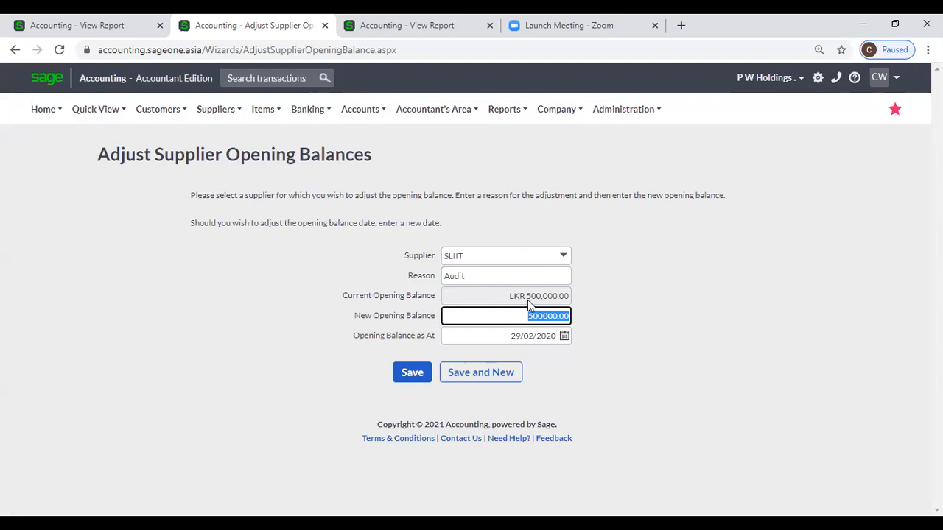
{"action": "left_click", "coordinate": [533, 318]}
{"action": "left_click_drag", "start_coordinate": [534, 318], "coordinate": [529, 317]}
{"action": "type", "text": "4"}
{"action": "left_click", "coordinate": [611, 380]}
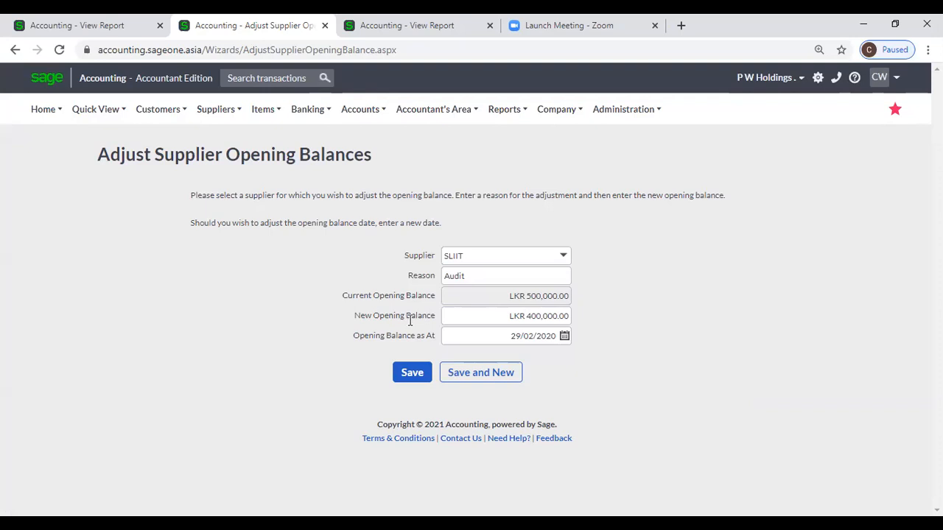
{"action": "left_click", "coordinate": [398, 376]}
{"action": "mouse_move", "coordinate": [213, 114]}
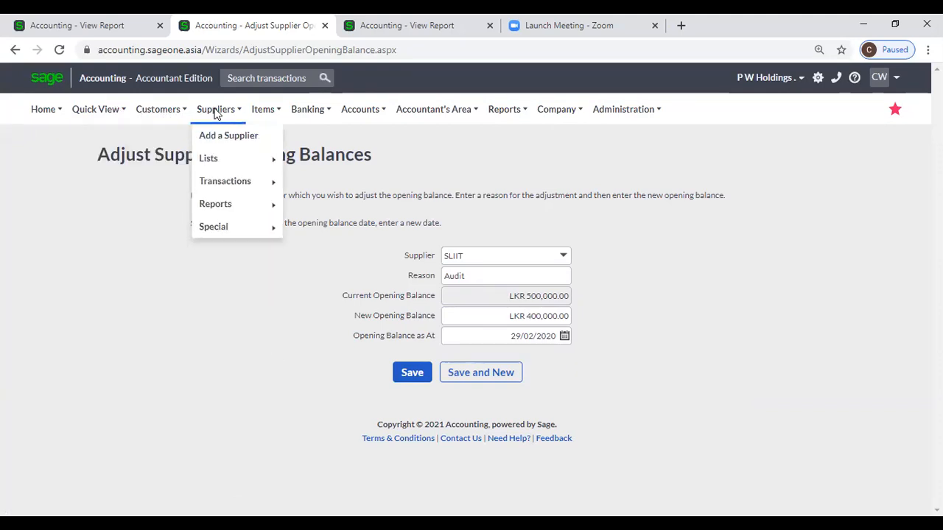
{"action": "mouse_move", "coordinate": [237, 241]}
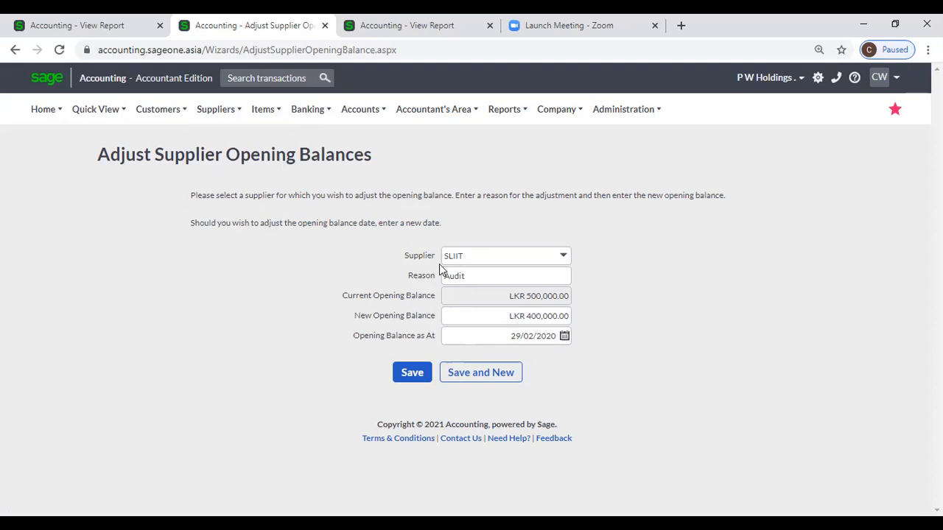
{"action": "mouse_move", "coordinate": [107, 109]}
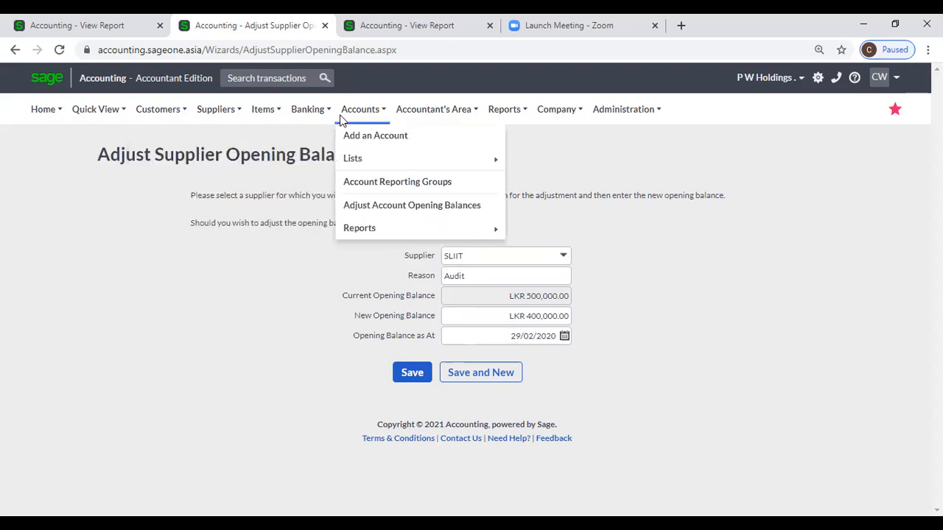
{"action": "mouse_move", "coordinate": [392, 120]}
{"action": "mouse_move", "coordinate": [494, 118]}
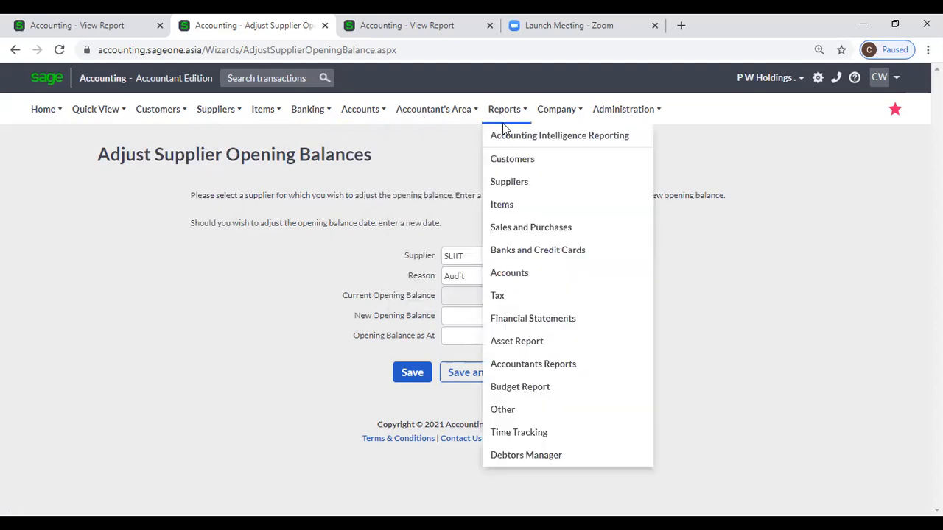